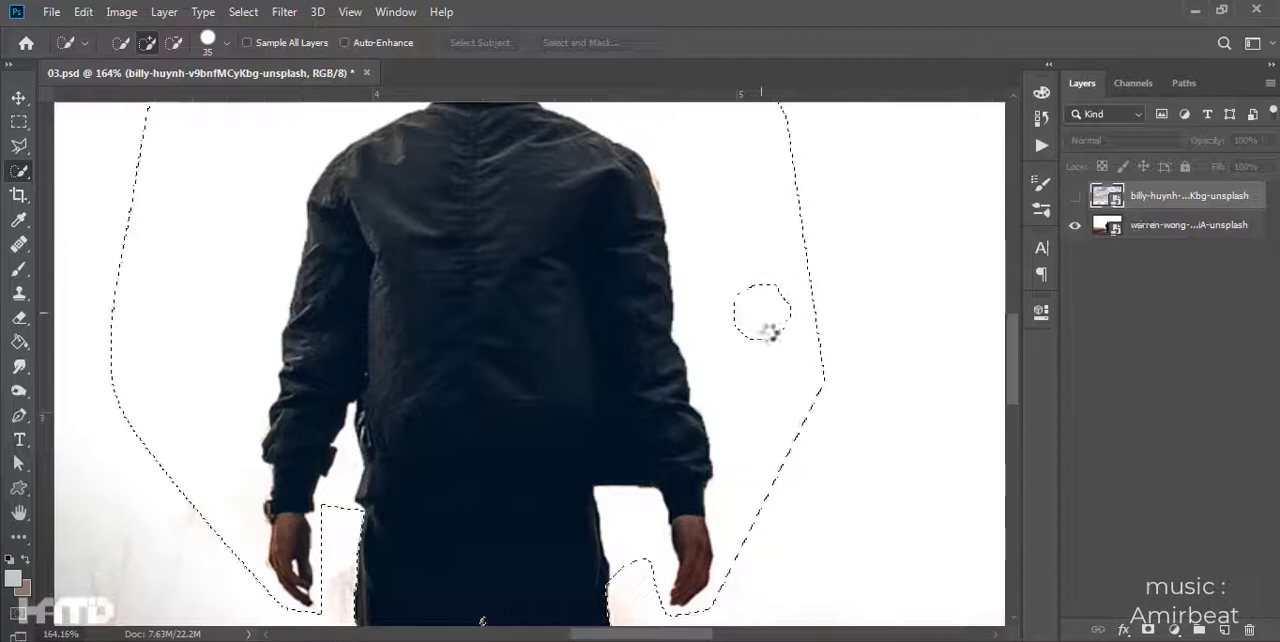
- Try to trim the loose selection to the man's silhouette on the warren-wong photo layer with the Quick Selection tool
click(1175, 226)
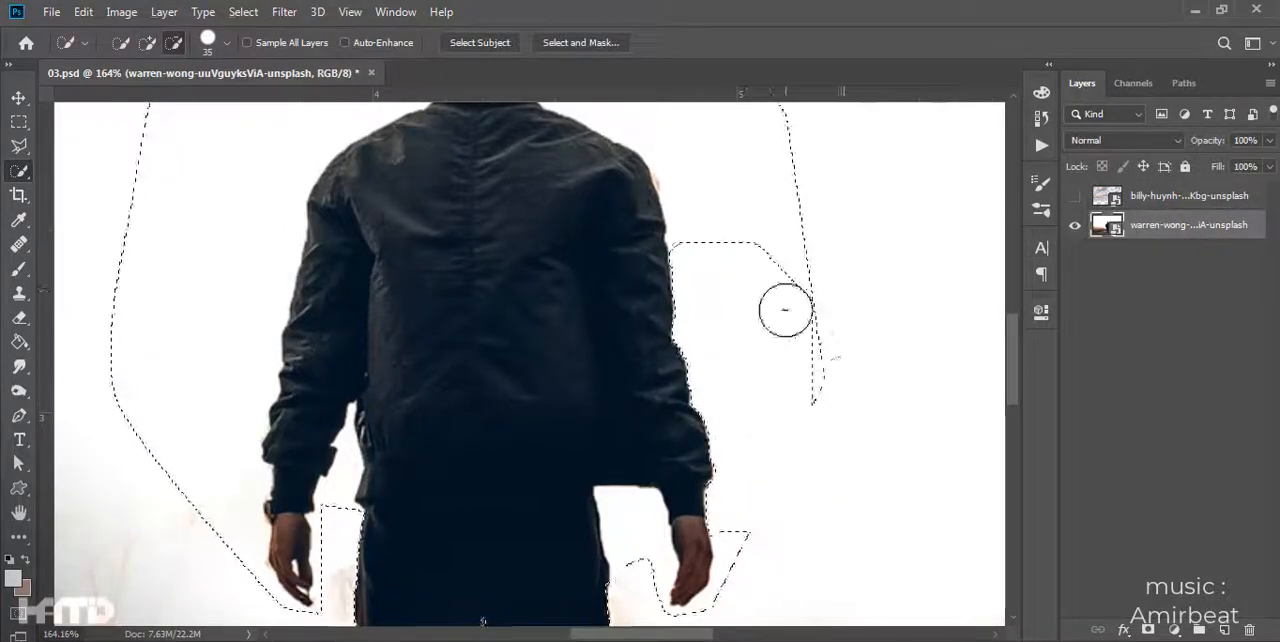
drag(815, 351, 785, 139)
drag(788, 134, 839, 399)
drag(698, 352, 686, 336)
mouse_move(414, 355)
mouse_down()
mouse_move(309, 474)
mouse_move(262, 592)
mouse_up()
mouse_move(255, 600)
mouse_down()
mouse_move(294, 390)
mouse_move(318, 520)
mouse_up()
mouse_move(297, 237)
mouse_down()
mouse_move(370, 428)
mouse_move(349, 87)
mouse_up()
mouse_move(868, 440)
mouse_down()
mouse_move(843, 518)
mouse_move(815, 527)
mouse_up()
drag(463, 474, 473, 456)
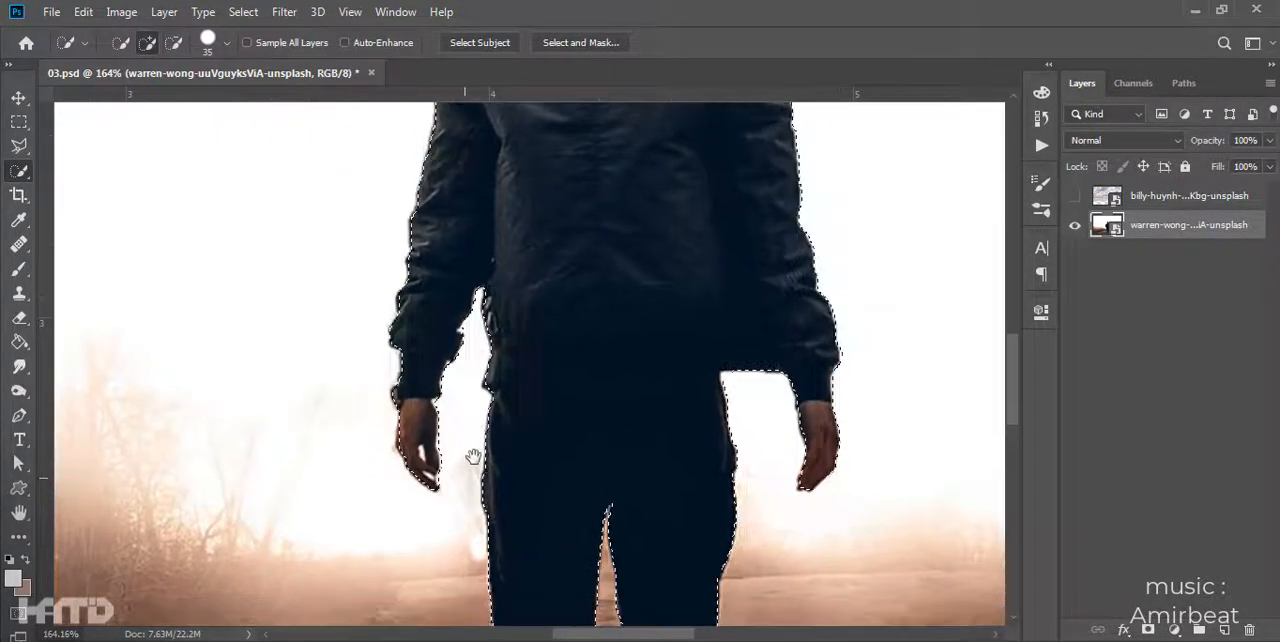
scroll(583, 500, down, 5)
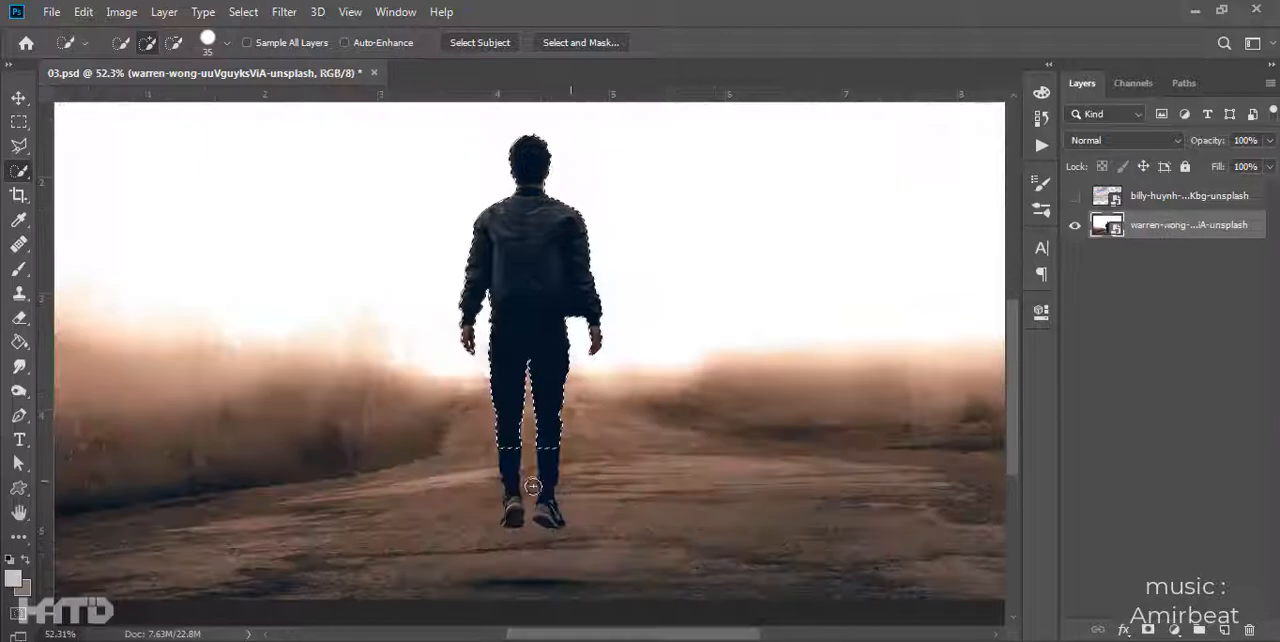
scroll(583, 478, up, 5)
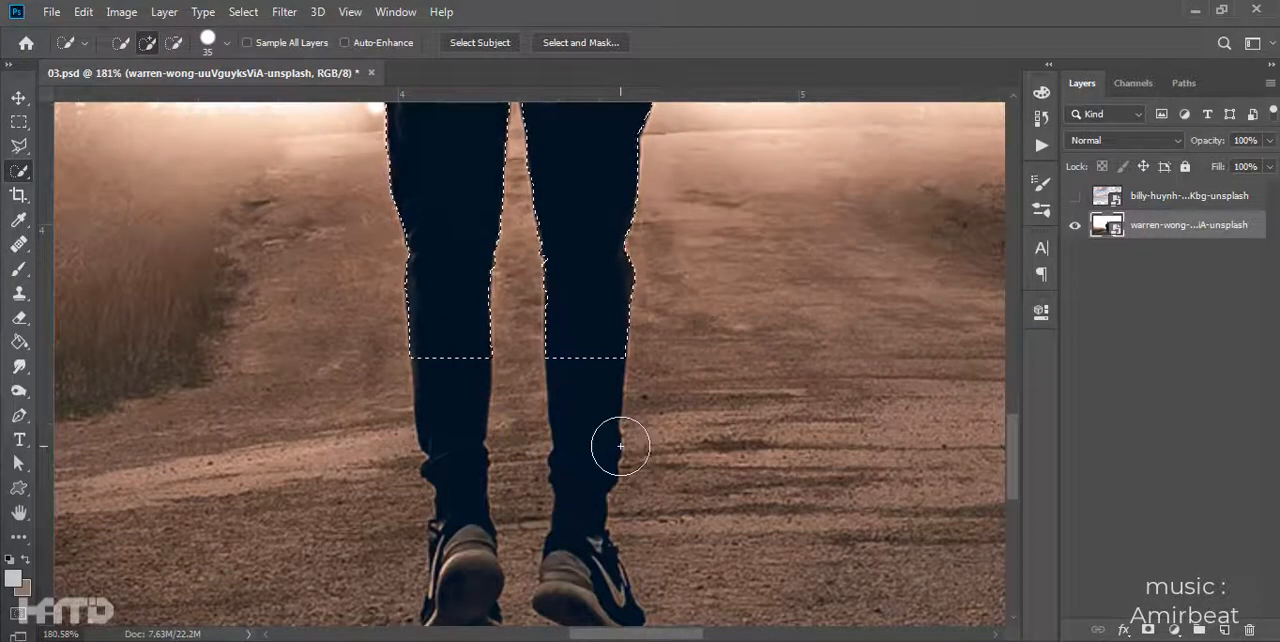
scroll(620, 446, down, 5)
scroll(663, 371, down, 2)
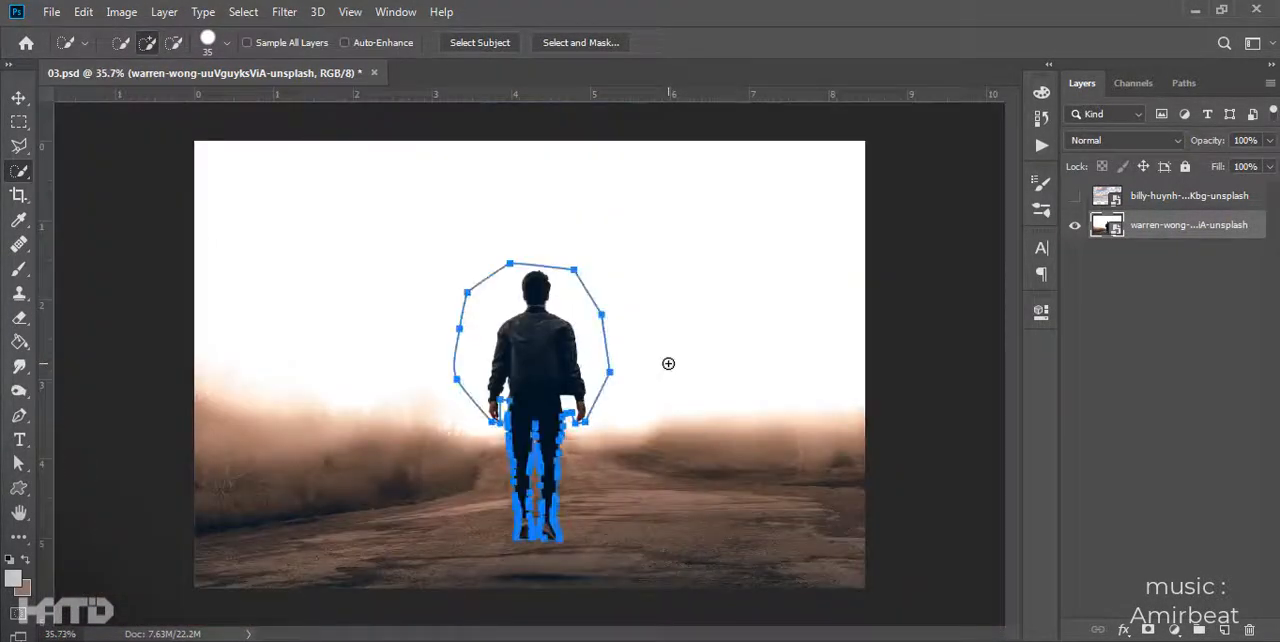
- Load the pen path around the man as a selection and mask the warren-wong layer with it
scroll(668, 363, up, 3)
key(p)
scroll(708, 371, up, 2)
scroll(700, 375, down, 2)
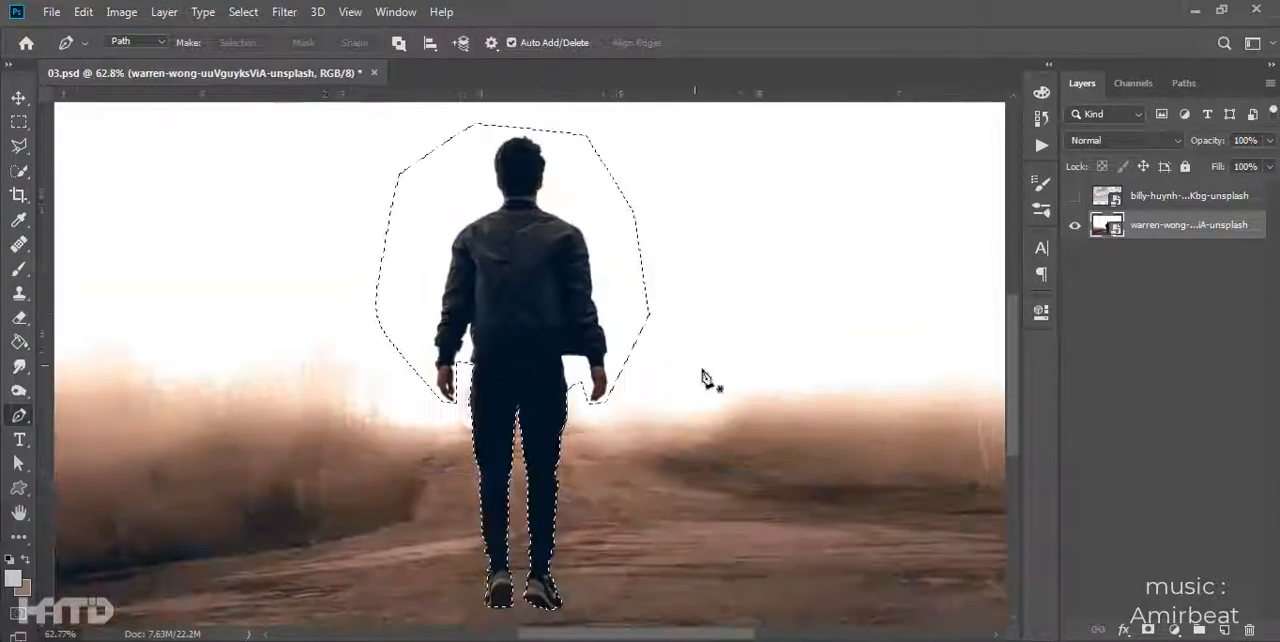
click(1148, 631)
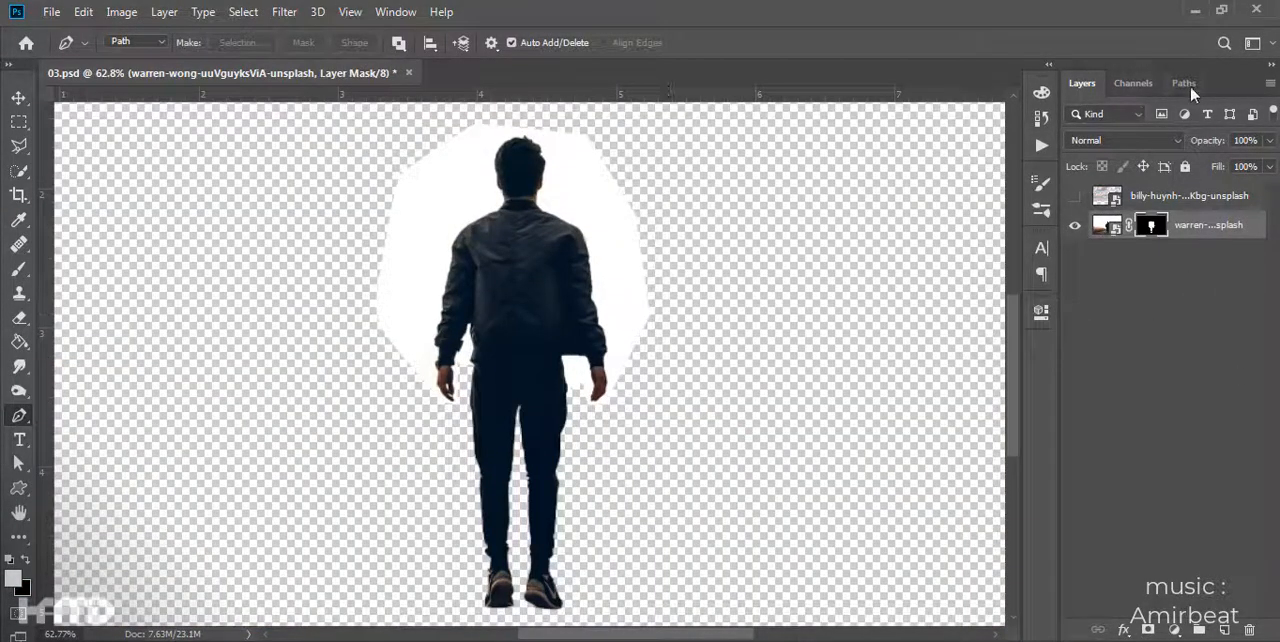
- Compare the Red, Green, Blue and mask channels for contrast between the man and the background
click(1135, 84)
click(1130, 165)
click(1132, 141)
click(1134, 189)
click(1134, 216)
click(1128, 190)
click(1131, 118)
click(1131, 142)
click(1131, 168)
click(1123, 192)
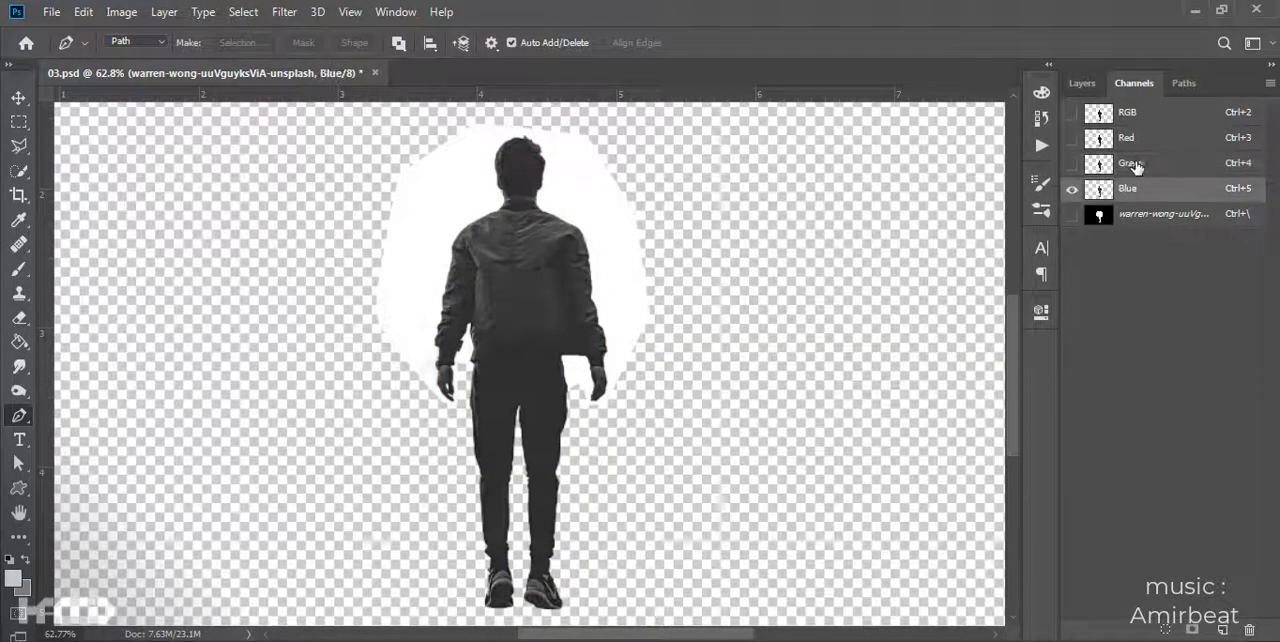
- Duplicate the Blue channel and apply Levels to the copy with input values 14, 0.42 and 248
drag(1128, 192, 1222, 631)
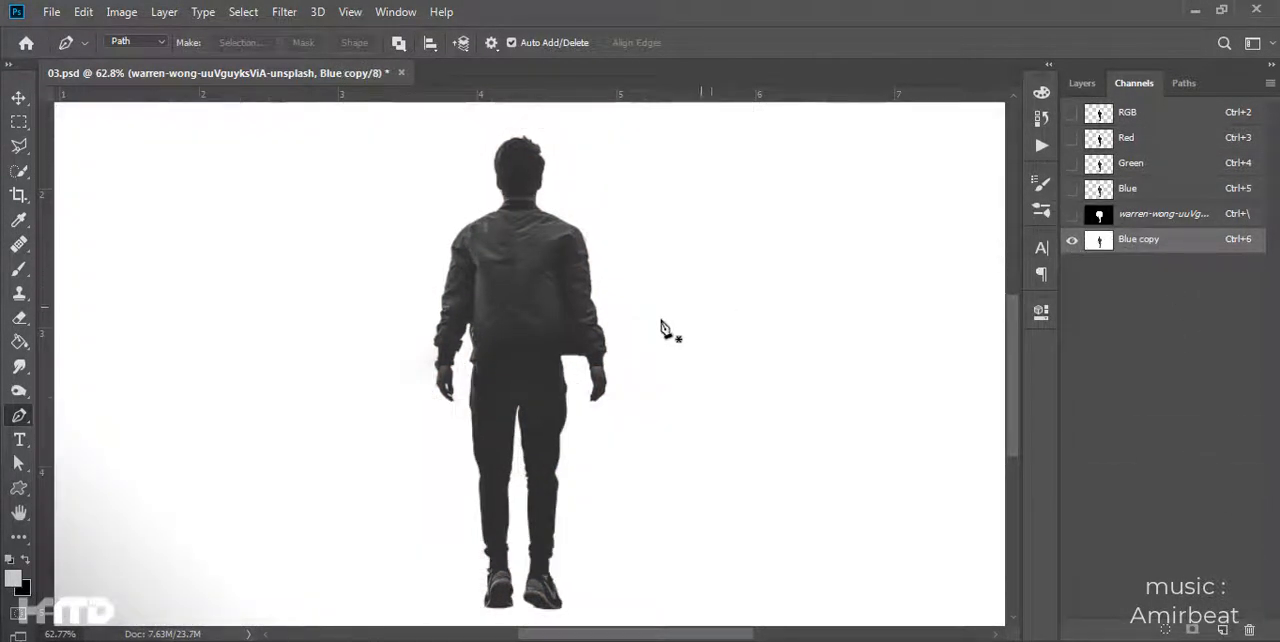
drag(521, 309, 517, 312)
key(ctrl+l)
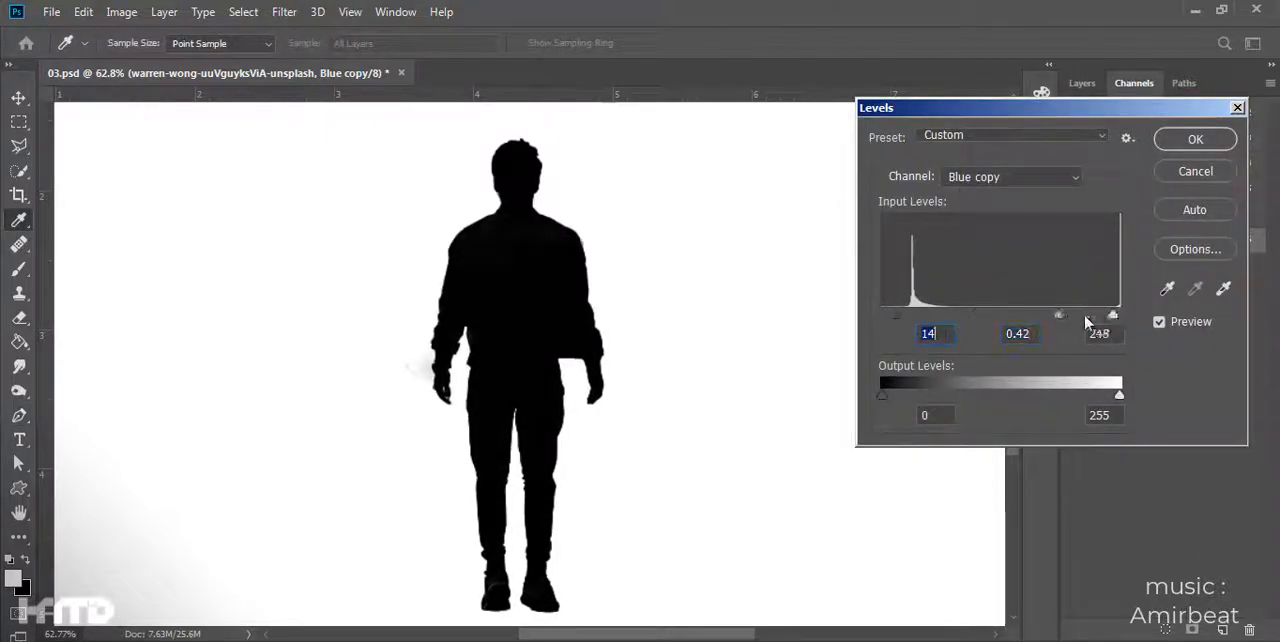
key(Return)
- Load the Blue copy channel as a selection, mask the photo layer with it, and invert that mask
key(p)
ctrl+click(1108, 248)
click(1080, 84)
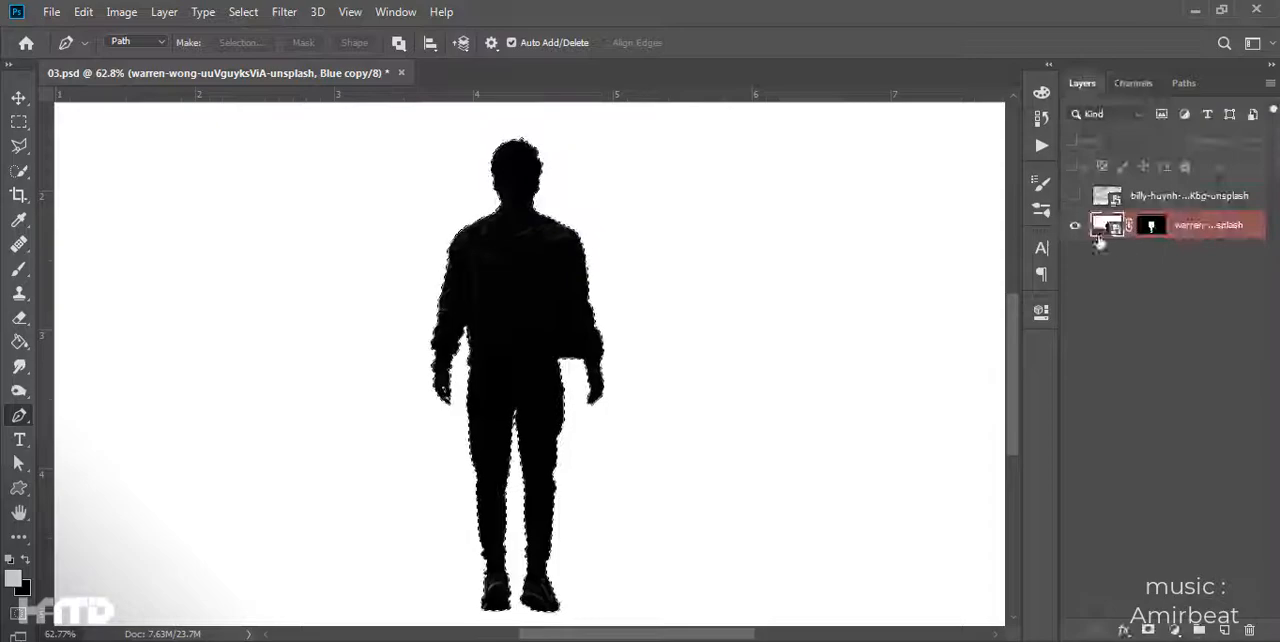
key(ctrl+2)
click(1148, 629)
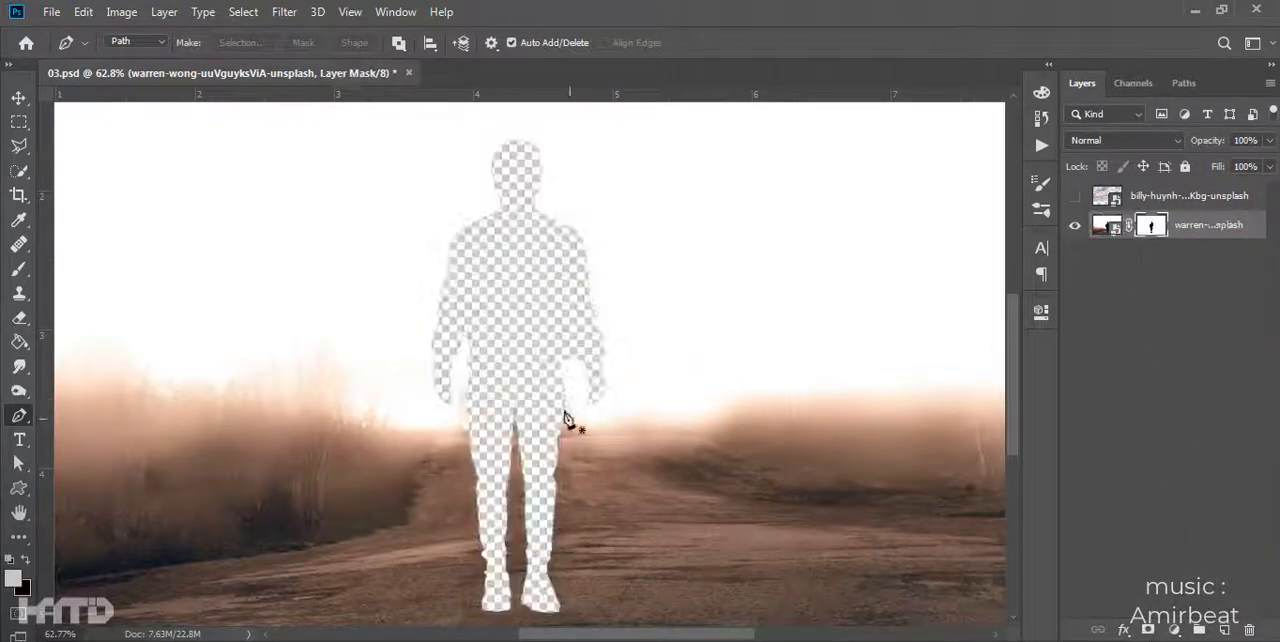
key(ctrl+i)
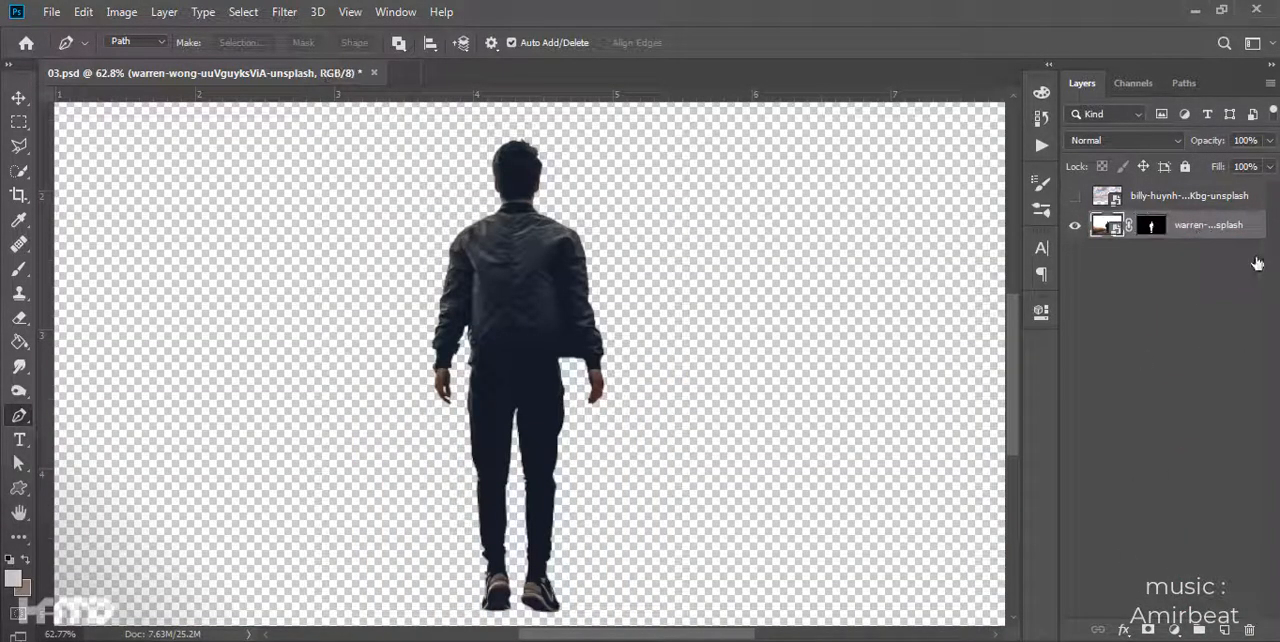
- Duplicate the masked photo layer, remove the mask from the original, and hide the masked copy
key(ctrl+j)
shift+click(1151, 254)
drag(1151, 254, 1249, 630)
click(1075, 225)
- Rasterize the original photo layer and expand a selection of the man loaded from the copy's mask
ctrl+click(1151, 225)
click(1167, 257)
right_click(1167, 257)
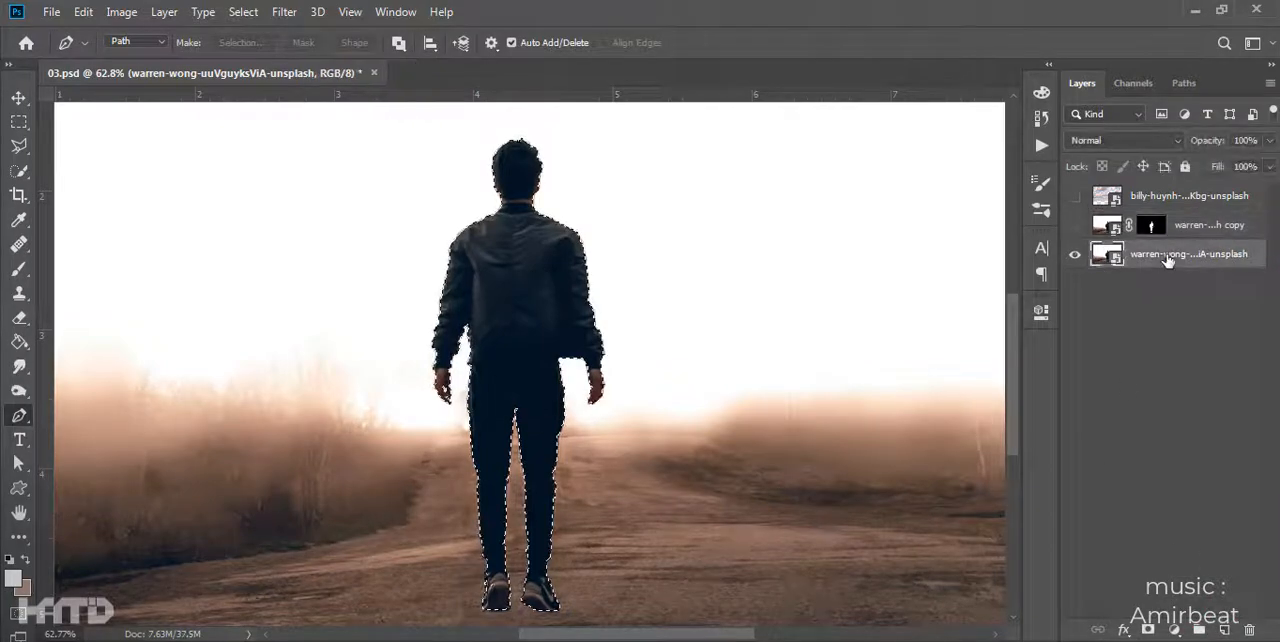
click(945, 331)
click(243, 12)
click(440, 294)
key(Return)
- Remove the selected man from the background with Content-Aware Fill, output to a new layer
click(81, 13)
click(165, 291)
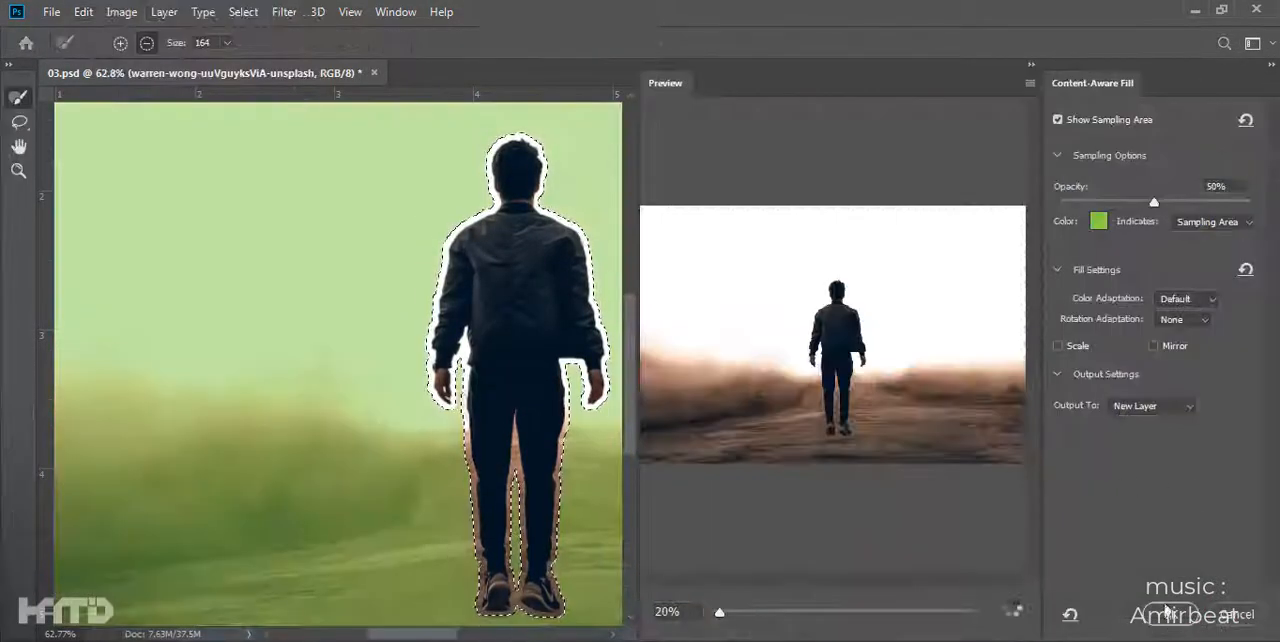
click(1167, 612)
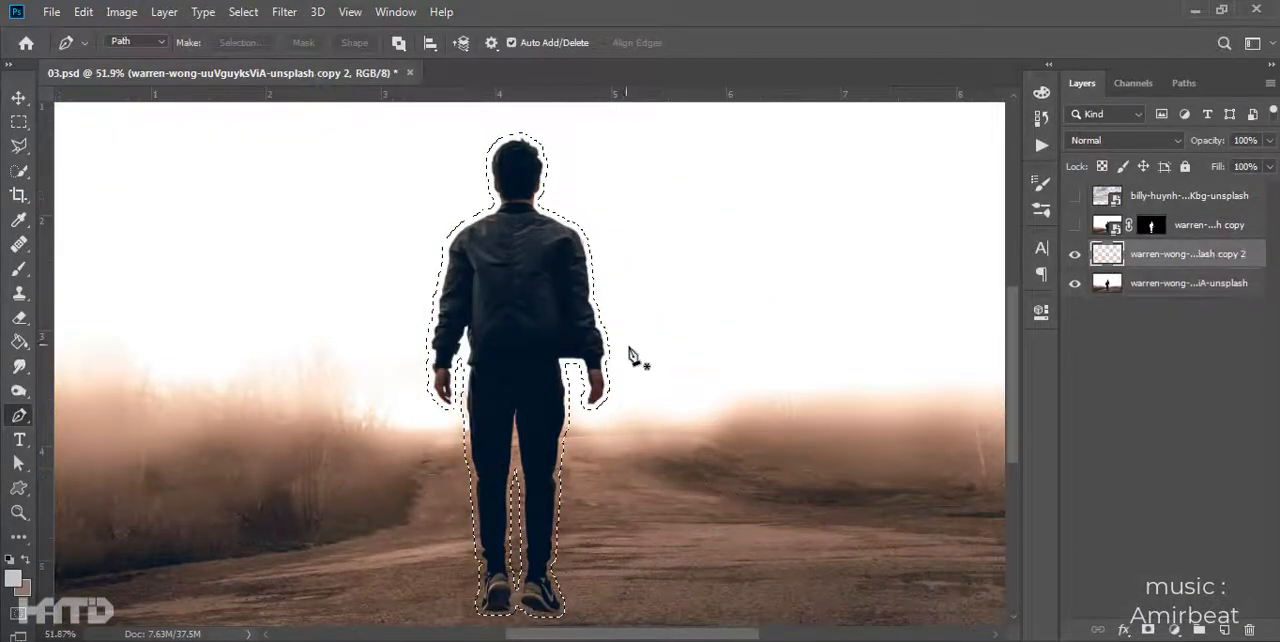
- Check the content-aware fill layer against the original and turn the man's cut-out layer back on
click(20, 98)
scroll(487, 280, down, 3)
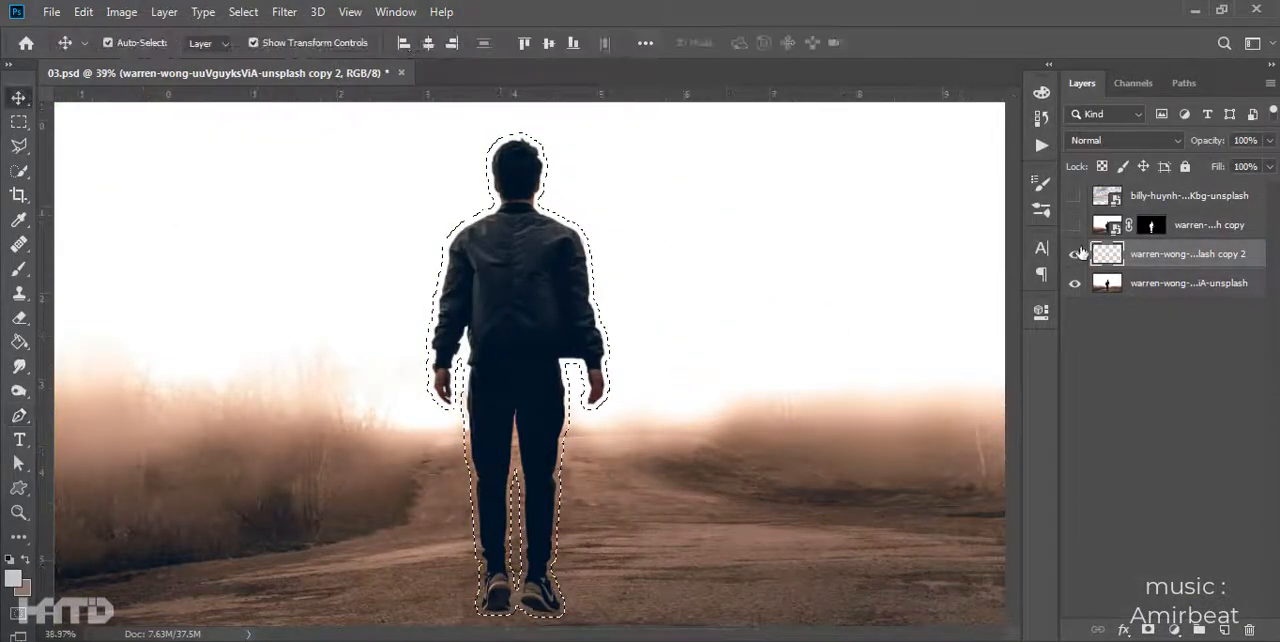
click(1075, 254)
click(666, 371)
scroll(656, 371, down, 3)
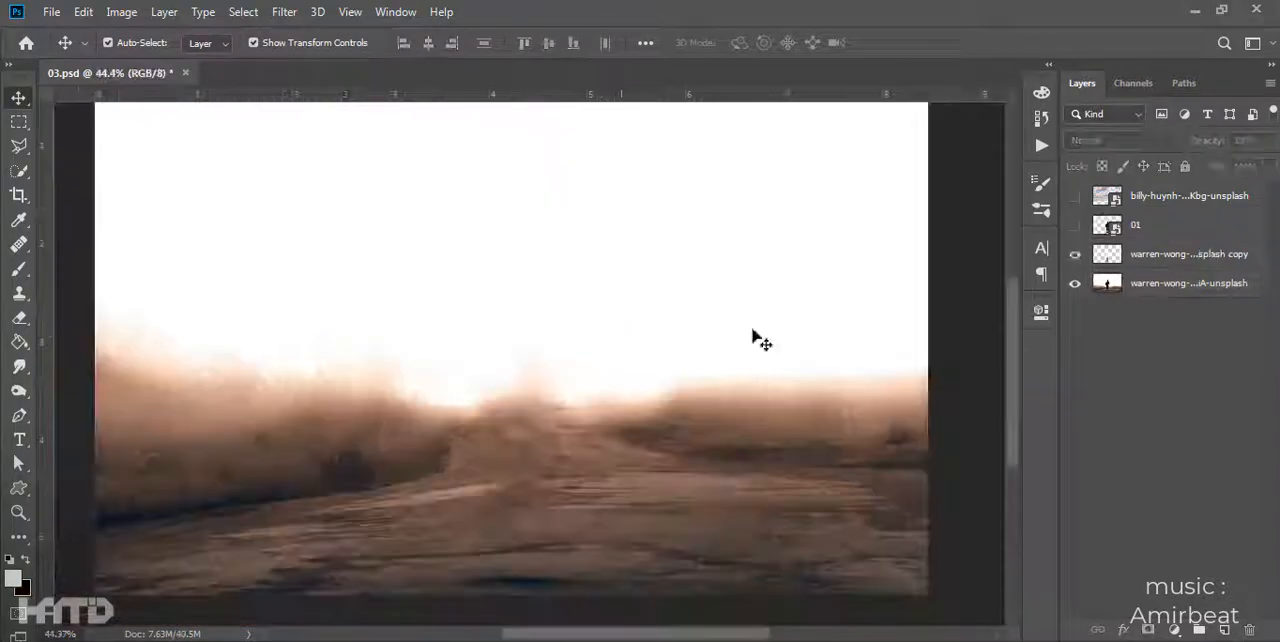
click(1075, 225)
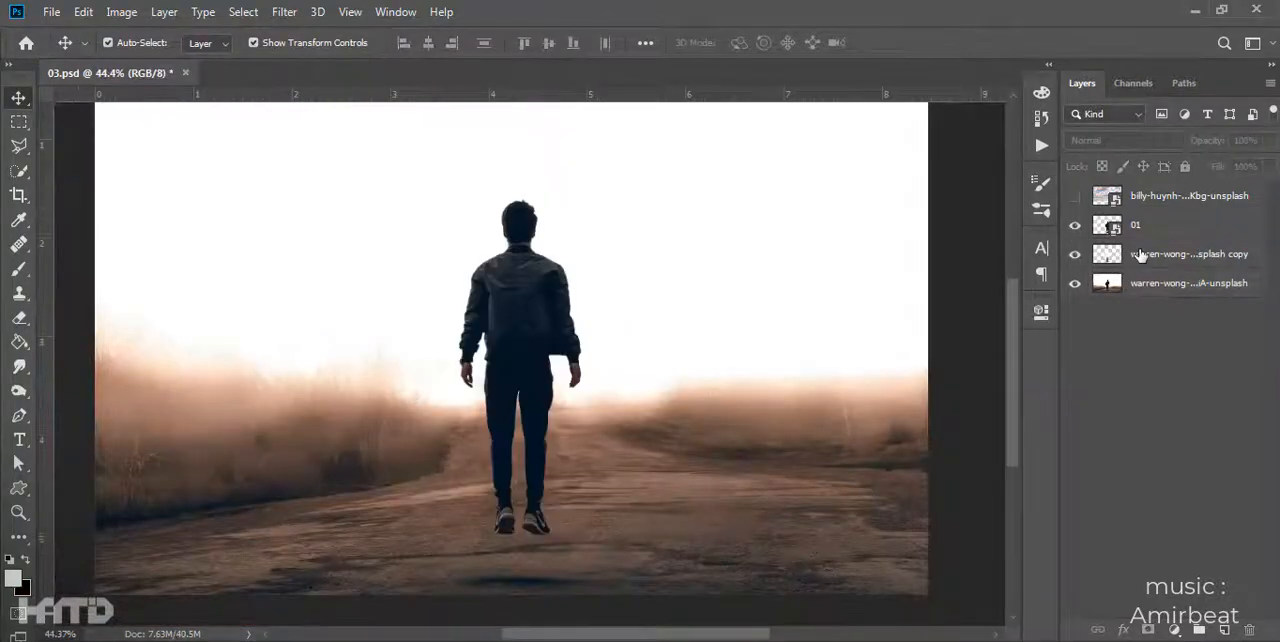
- Merge the fill layer and original photo into one layer named BG, and crop it to the canvas
click(1185, 254)
key(ctrl+e)
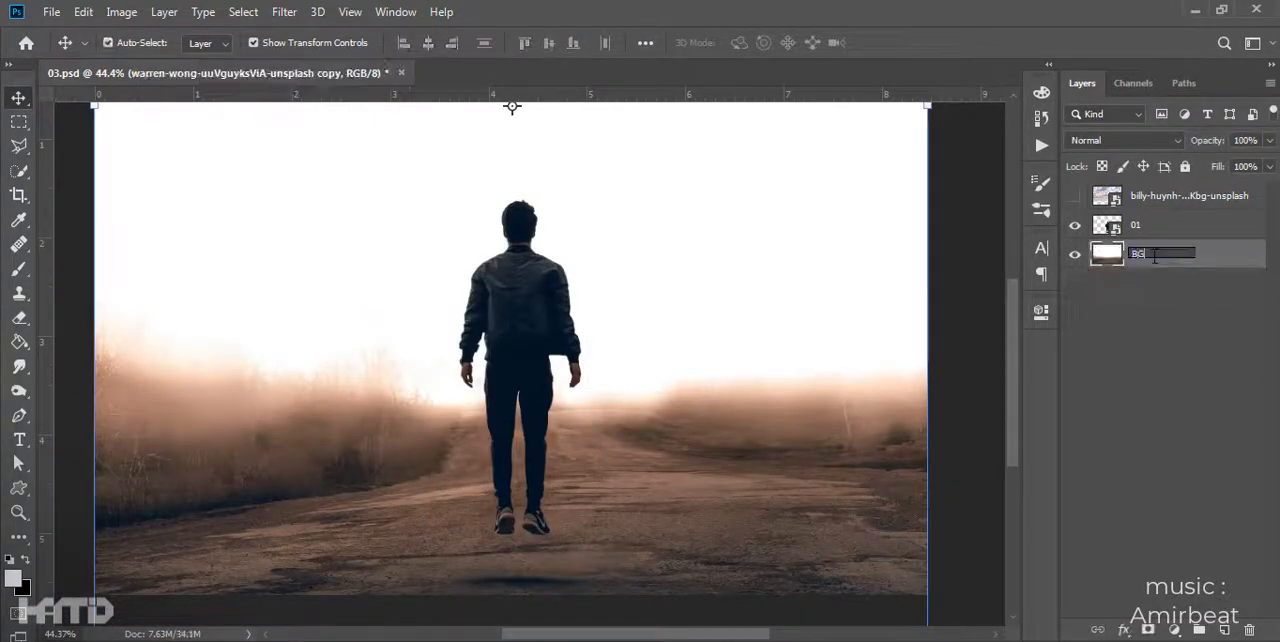
key(Return)
key(c)
click(20, 99)
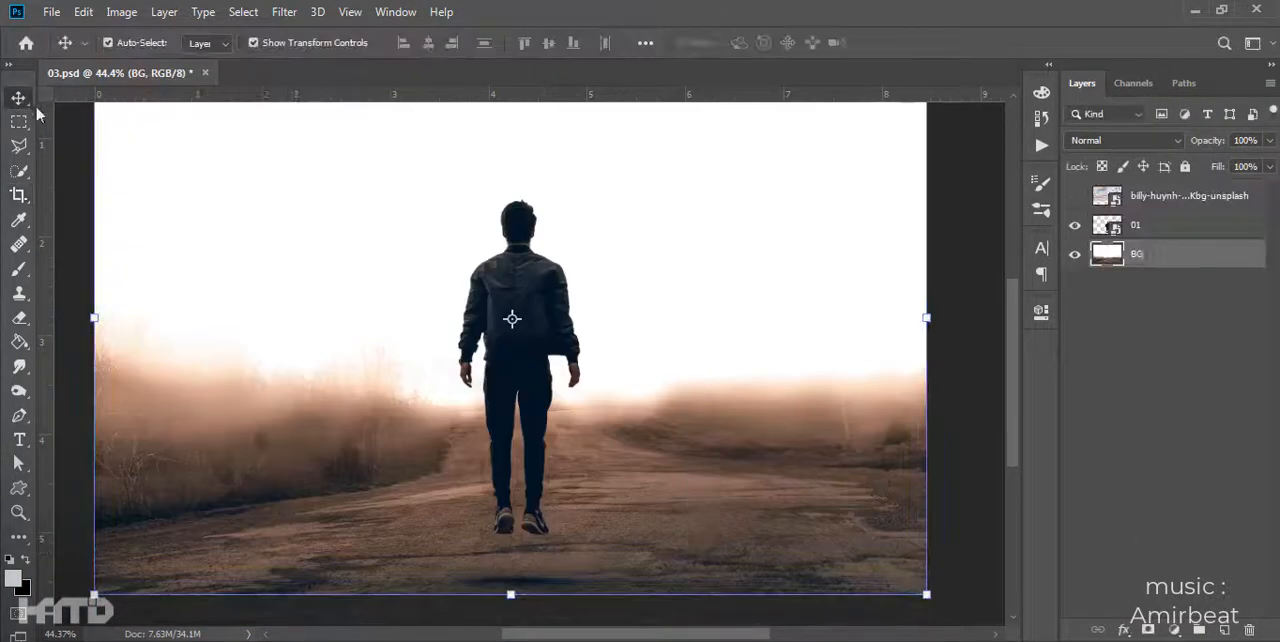
- Copy a rectangular area around the man from layer 01 to a new layer and delete the old layer 01
scroll(538, 333, down, 1)
scroll(538, 333, up, 2)
click(983, 374)
mouse_move(520, 339)
mouse_down()
mouse_move(412, 335)
mouse_move(520, 317)
mouse_up()
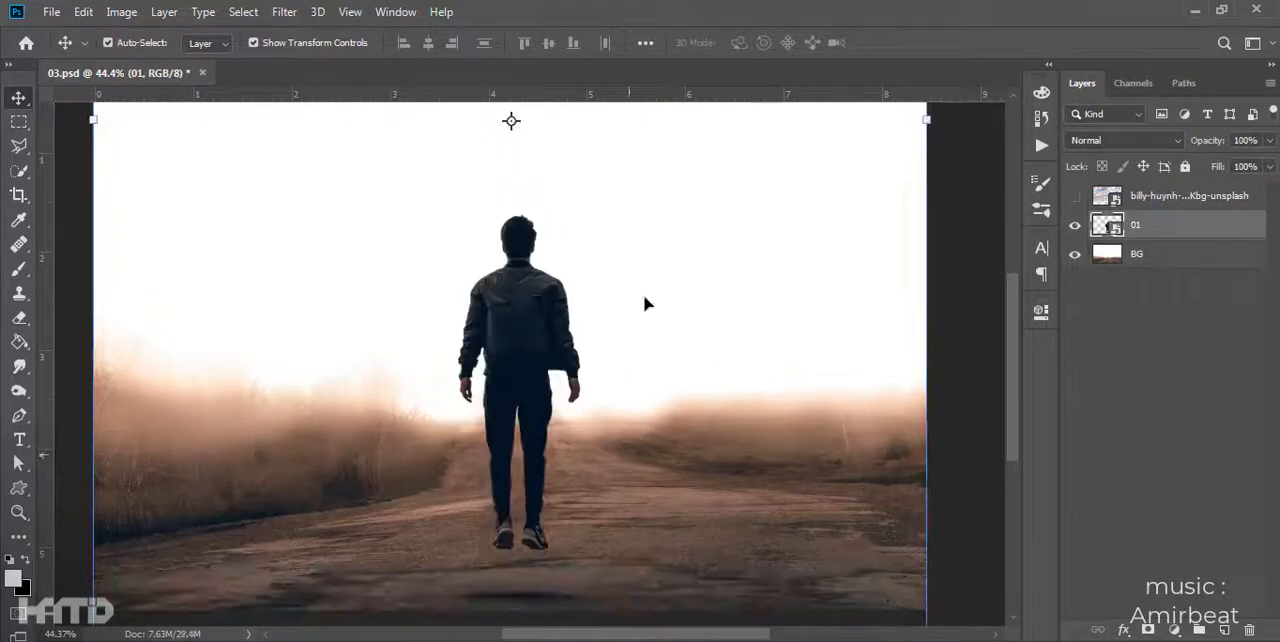
key(ctrl+minus)
key(m)
drag(458, 245, 635, 545)
key(ctrl+j)
click(1150, 252)
key(Delete)
- Rename the man's new layer 01 and convert it to a smart object
double_click(1147, 228)
text(01)
right_click(1151, 234)
click(1010, 259)
key(v)
drag(551, 368, 514, 383)
key(ctrl+z)
key(ctrl+z)
click(681, 597)
click(612, 485)
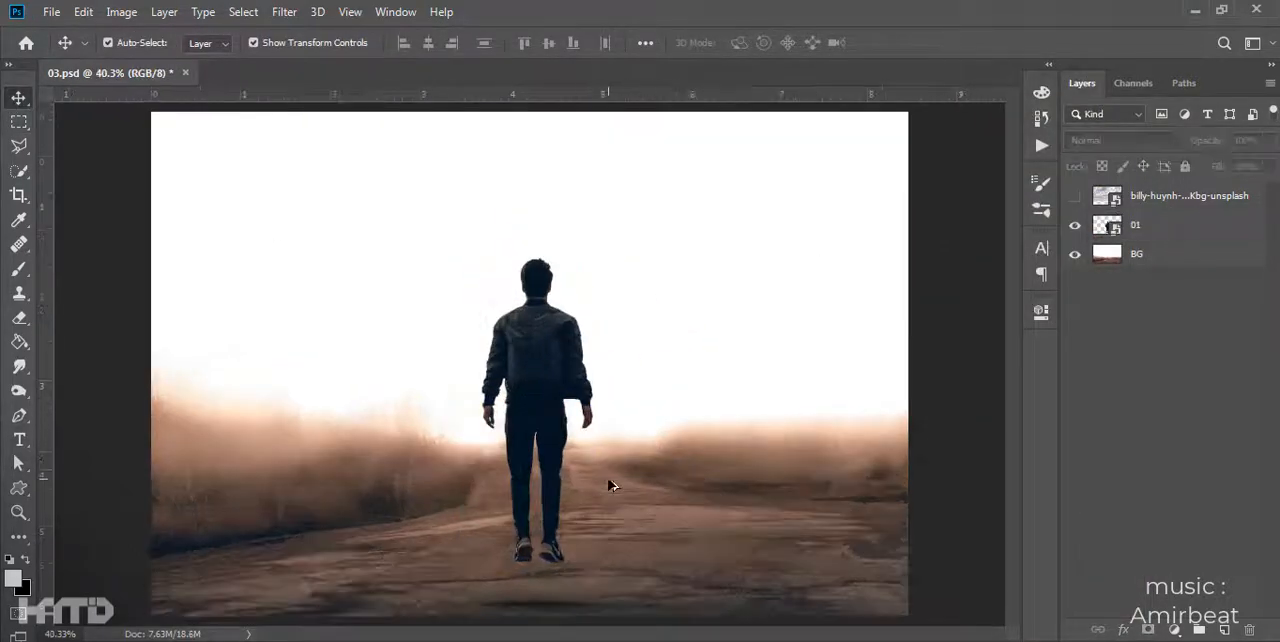
- Clean up the shadow on the road below the man's feet on the BG layer with the Healing Brush
scroll(575, 562, up, 3)
key(j)
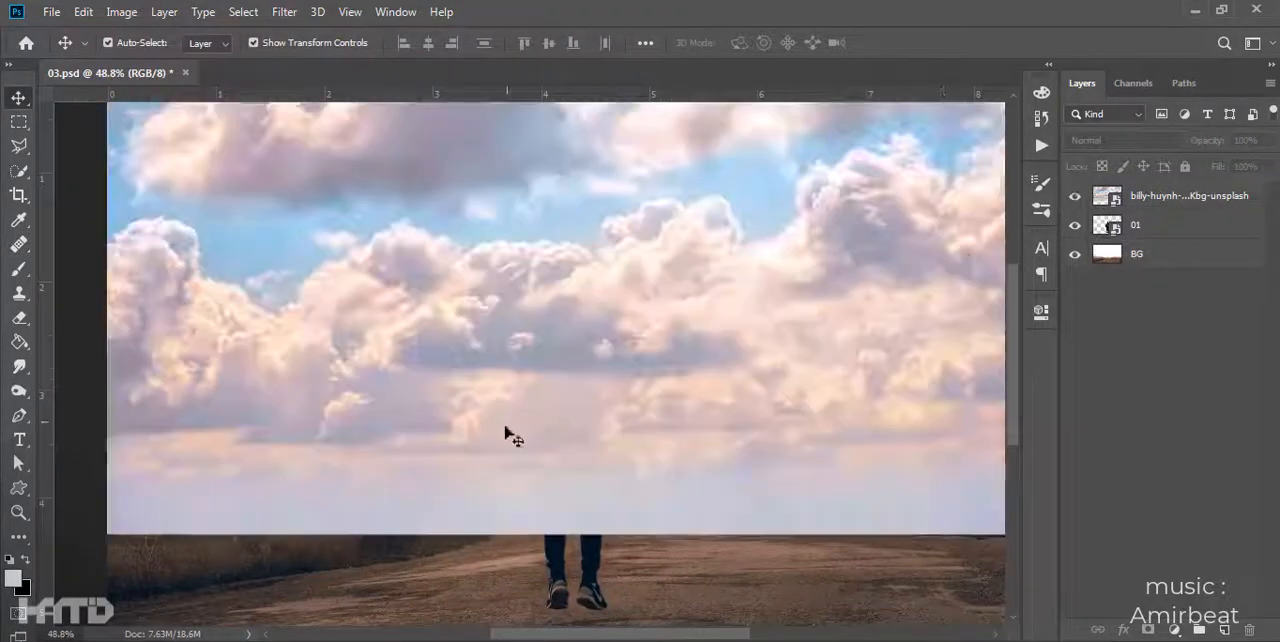
- Position the red sunset sky image across the upper canvas and move its layer beneath layer 01
click(1075, 196)
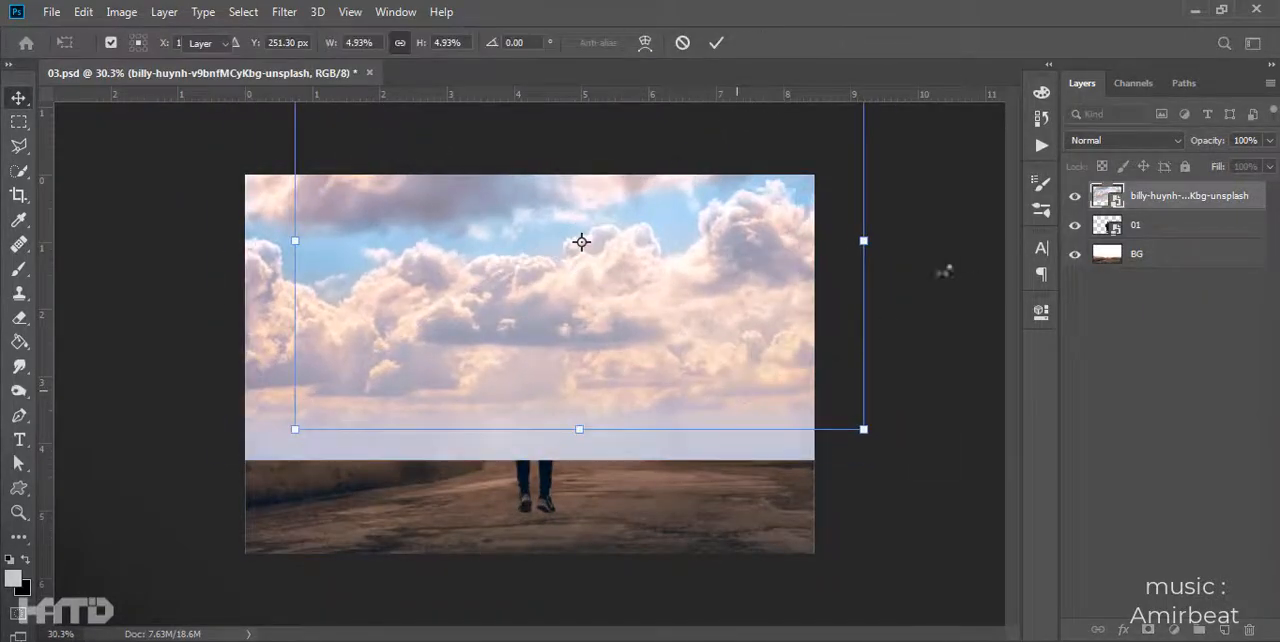
key(Return)
drag(592, 406, 609, 358)
drag(1158, 203, 1156, 268)
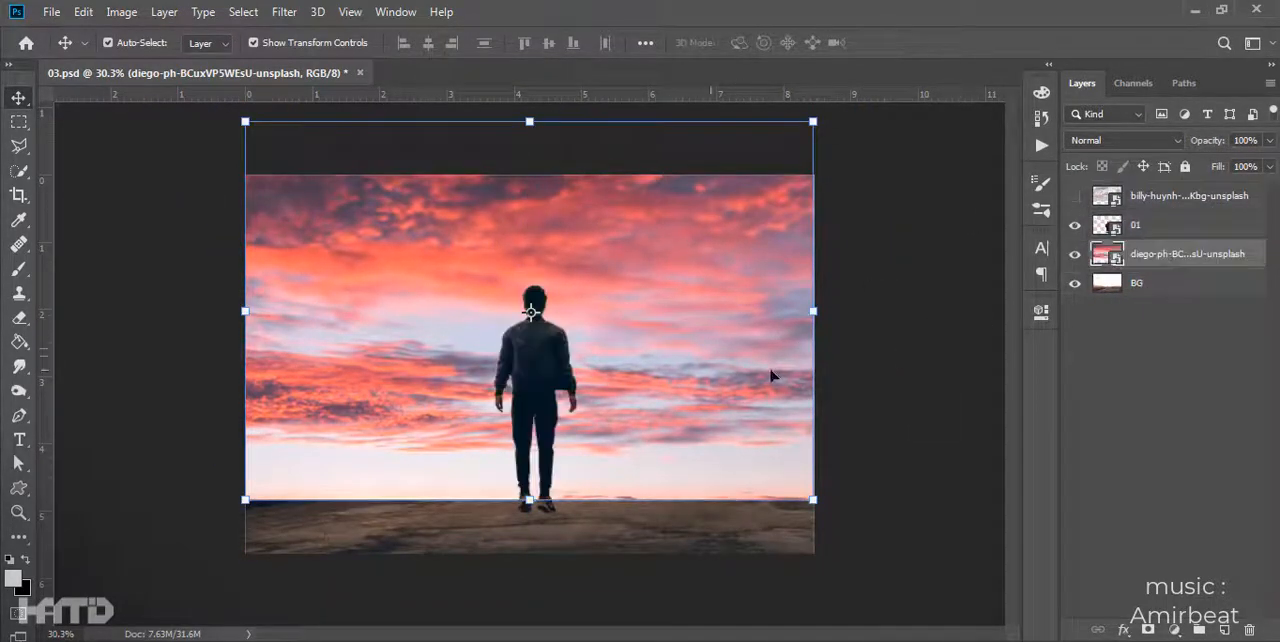
- Rename the red sunset layer sky 01 and the cloudy sky layer sky 02
text(01)
key(Return)
double_click(1190, 196)
text(sky 02)
key(Return)
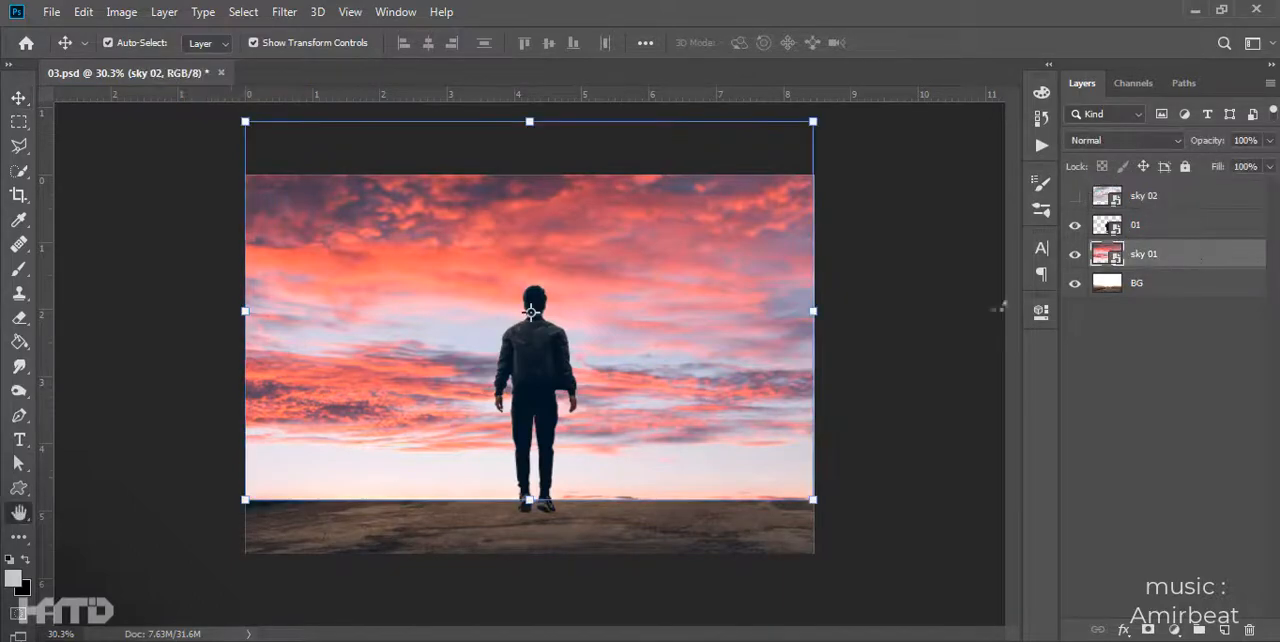
- Set the black Underlying Layer slider in sky 01's Blend If options to 255
double_click(1193, 260)
drag(782, 538, 1043, 525)
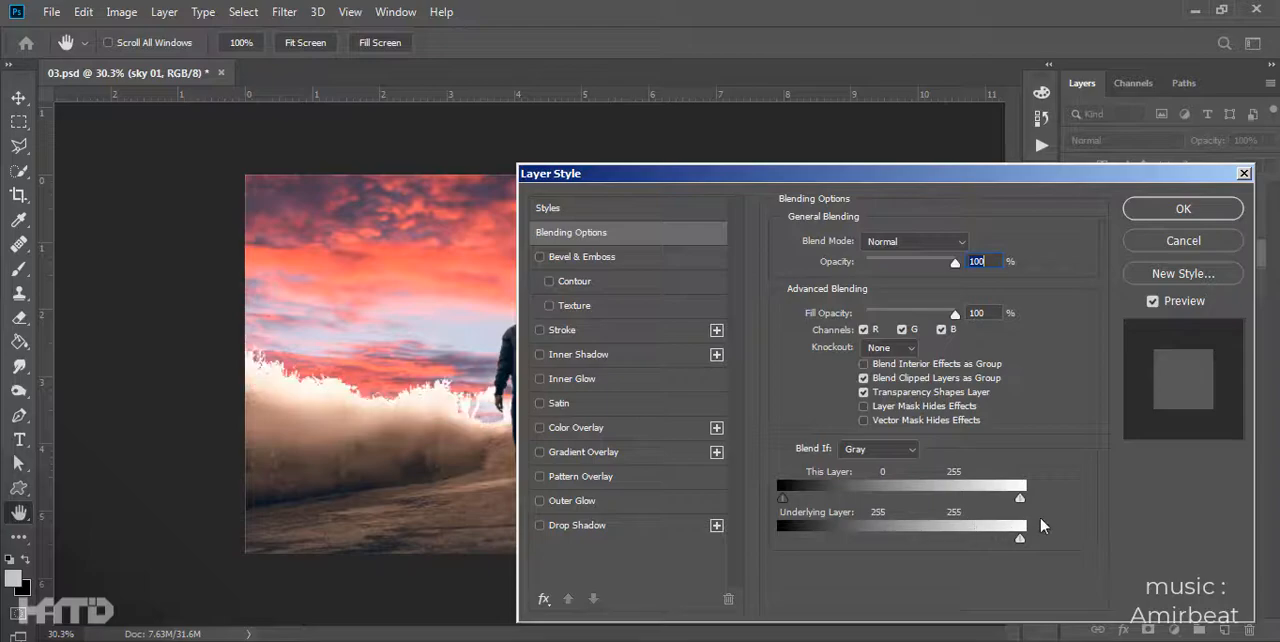
click(1183, 208)
- Hide the 01 and sky 01 layers and select the BG layer
click(1185, 283)
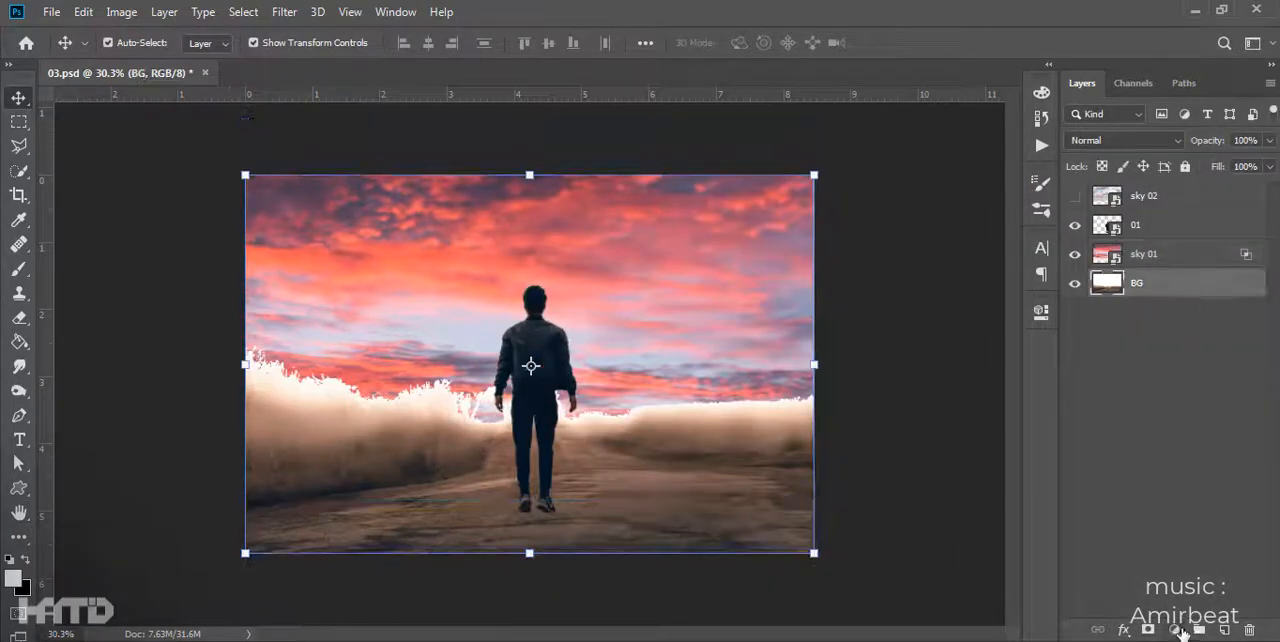
click(880, 486)
scroll(880, 486, up, 5)
click(1075, 225)
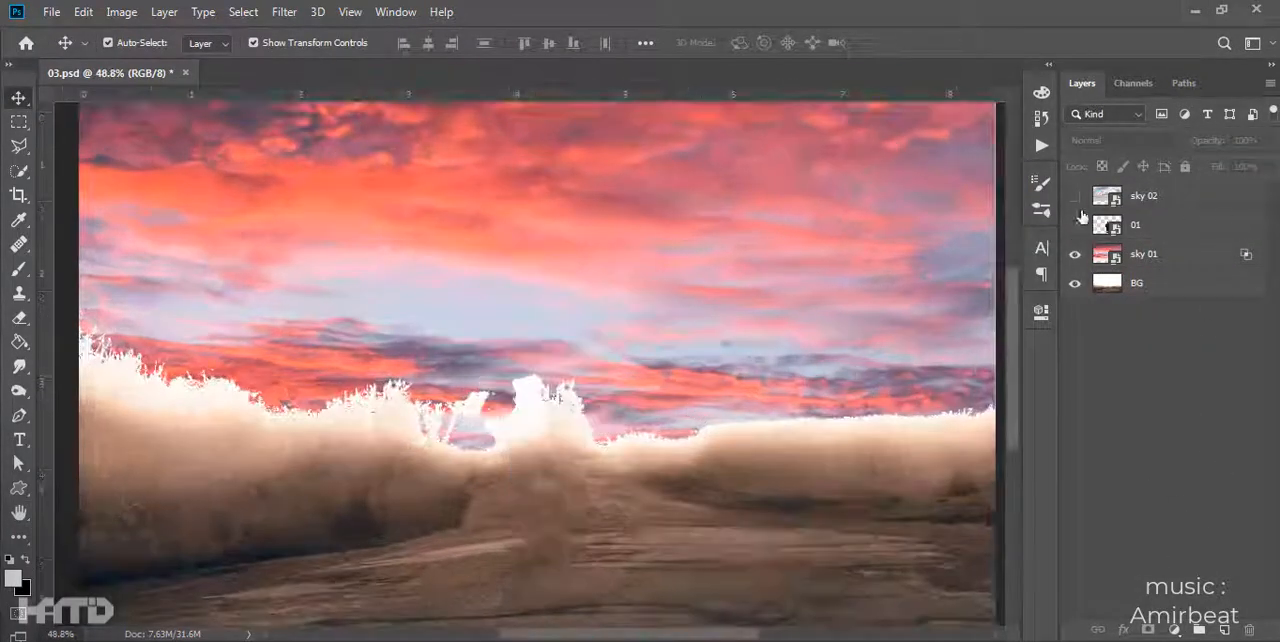
click(1075, 254)
scroll(722, 533, down, 2)
click(722, 533)
- Add a Levels adjustment above BG and push its black input level almost to white
click(1174, 630)
click(1204, 374)
drag(794, 494, 995, 500)
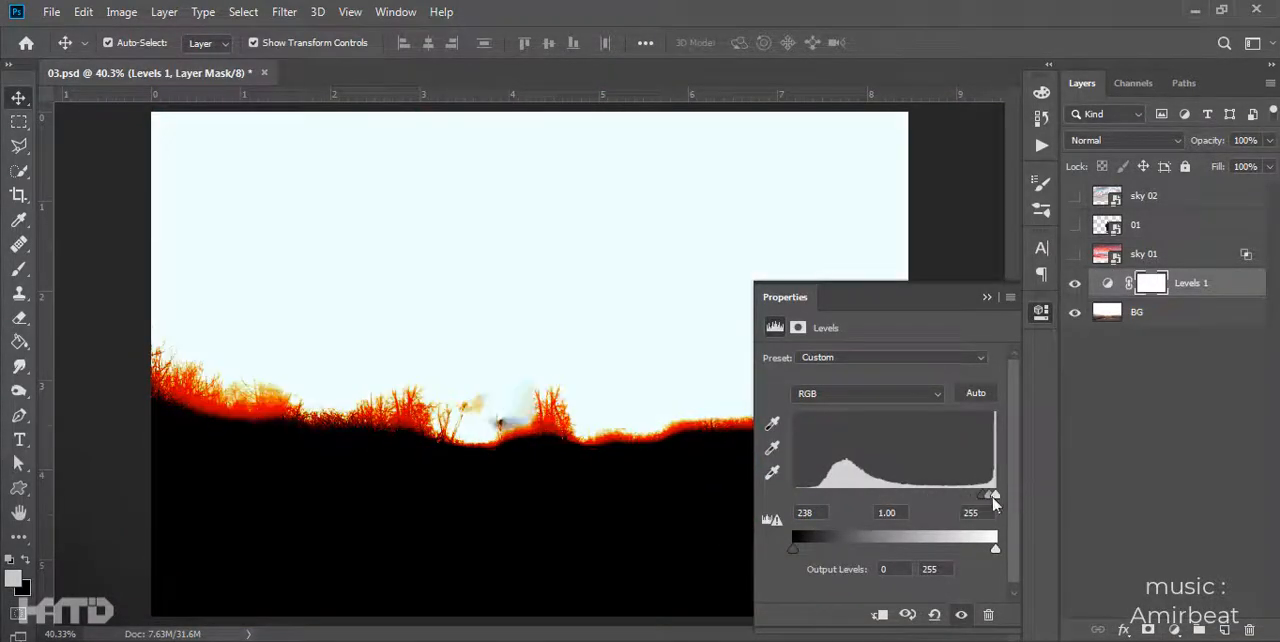
click(1007, 284)
- Load the Blue channel as a selection, invert it to the ground area, and delete the Levels adjustment layer
click(1134, 83)
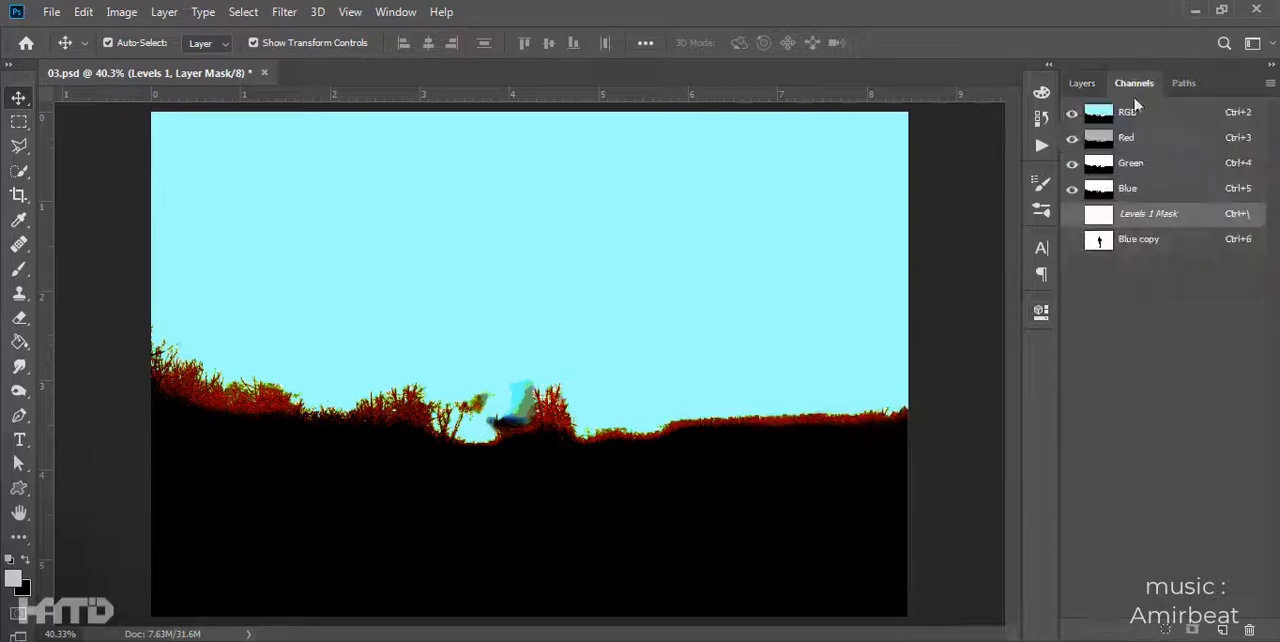
click(1140, 189)
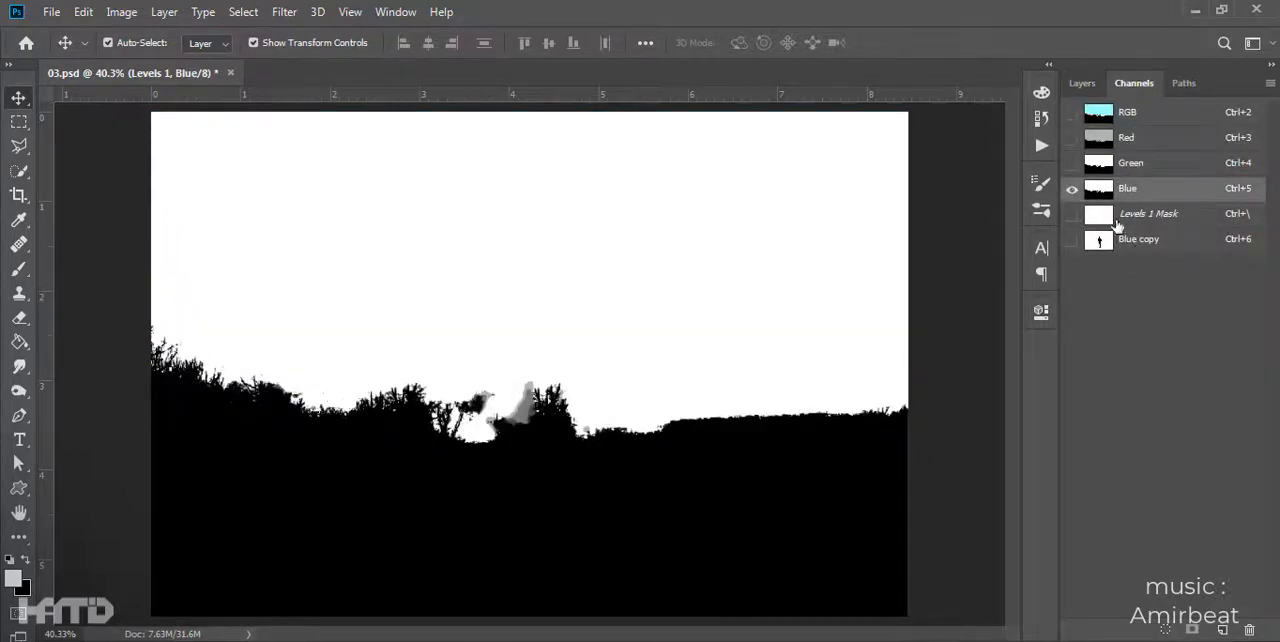
ctrl+click(1100, 192)
key(ctrl+shift+i)
click(1082, 83)
drag(1118, 288, 1249, 629)
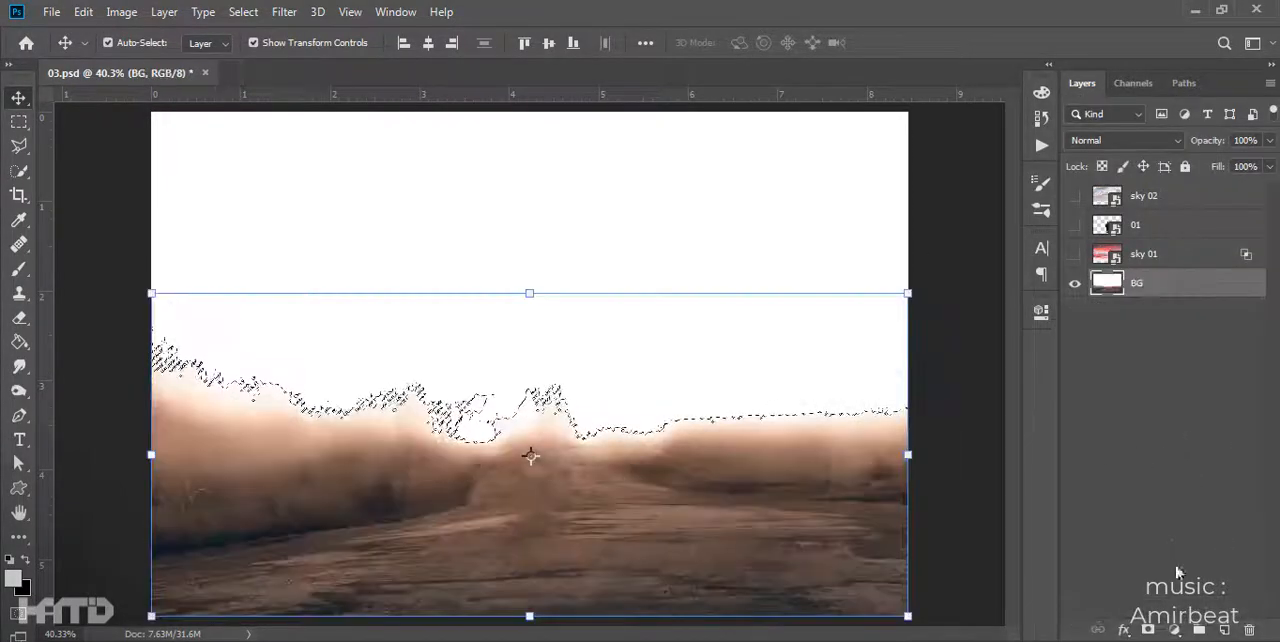
click(1175, 630)
click(1170, 378)
click(1208, 310)
- Create a group above BG masked by the ground selection, and add a dark brown Solid Color fill inside it
click(1199, 630)
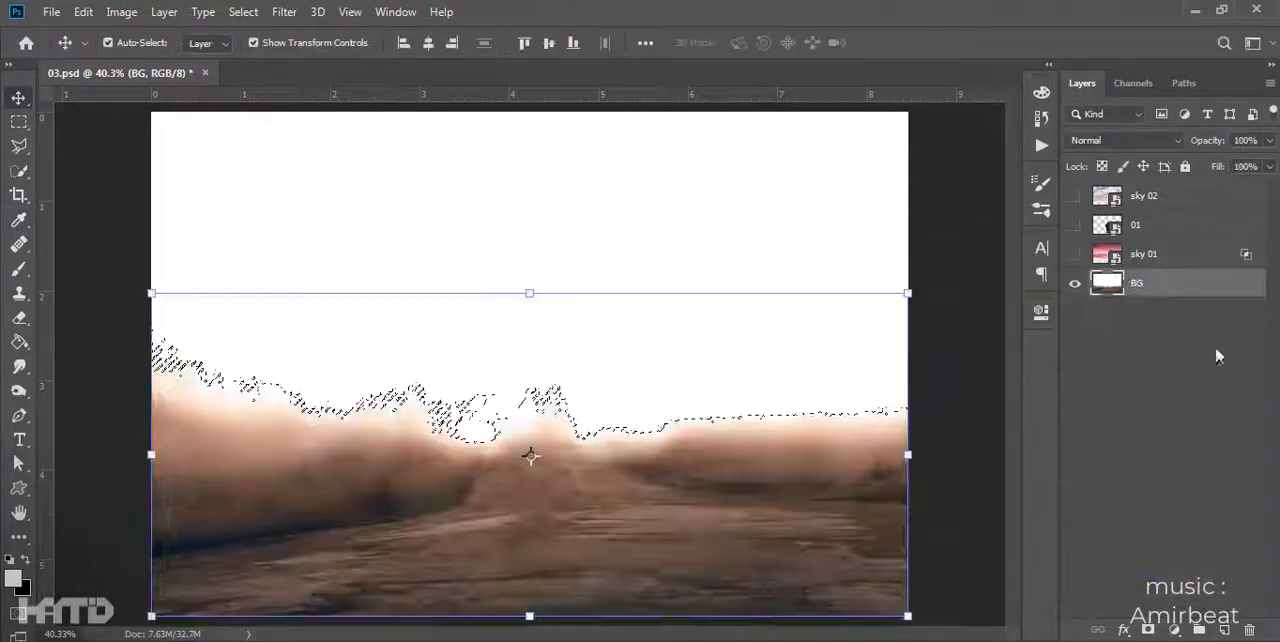
click(1148, 630)
click(1175, 630)
click(1176, 303)
click(1010, 491)
click(1043, 512)
click(1211, 279)
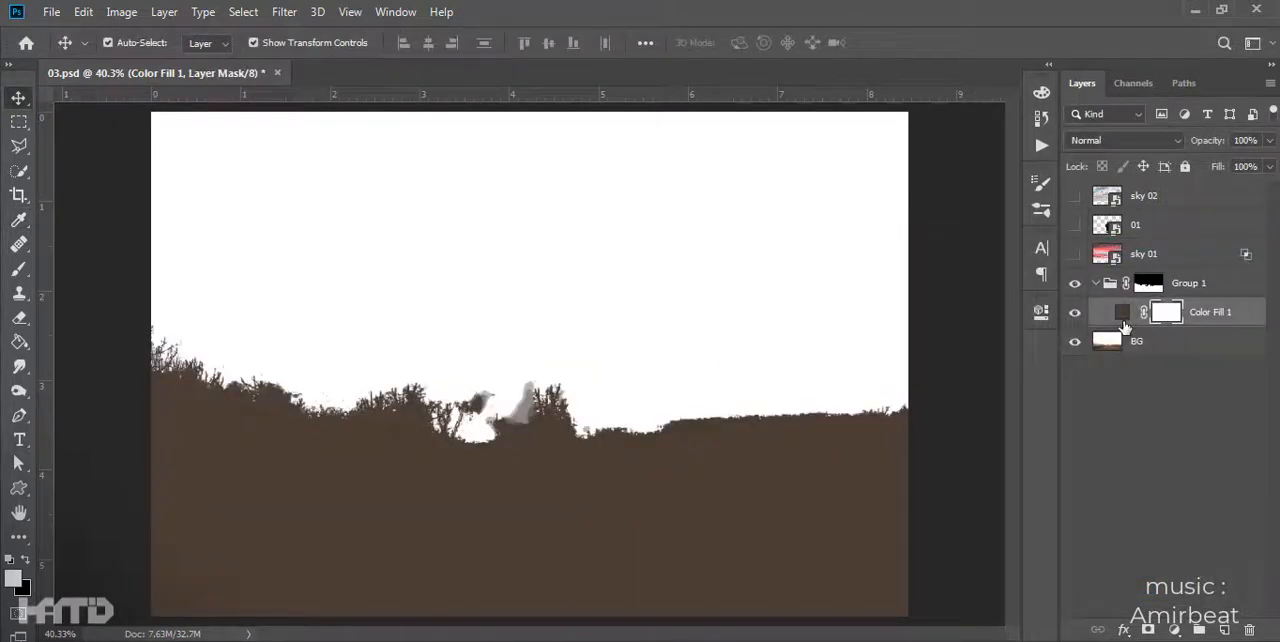
- Invert the Color Fill mask to black, show sky 01, and paint the fill in along the horizon with a 25% opacity brush
key(ctrl+i)
key(b)
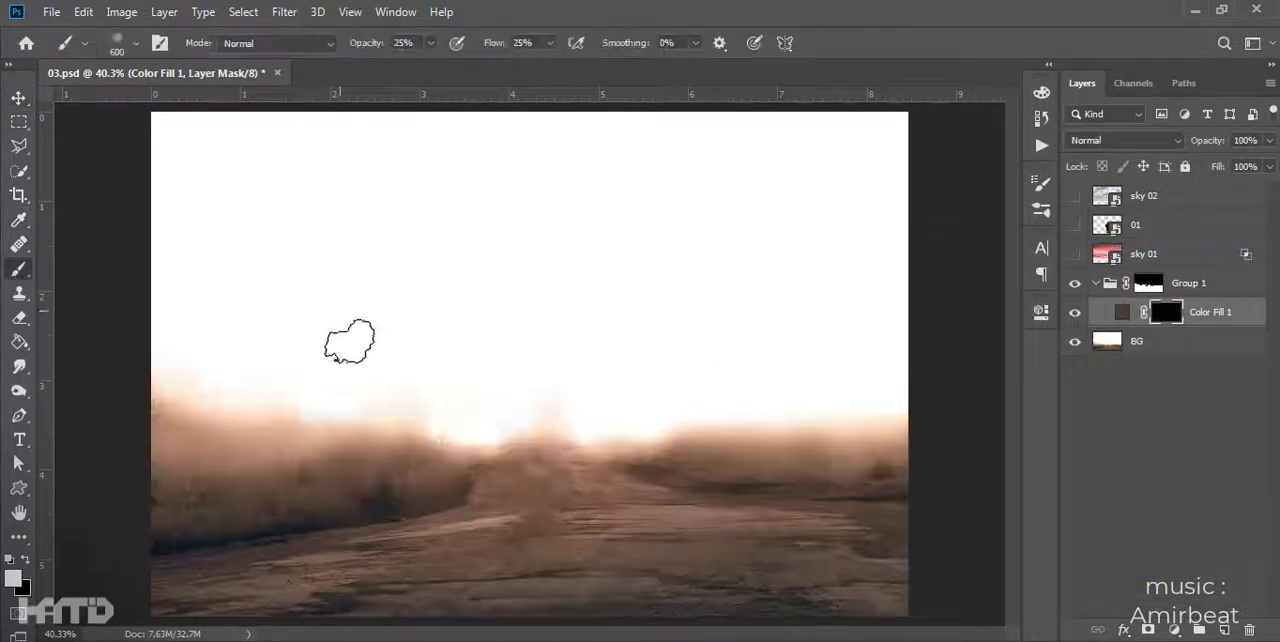
click(1075, 254)
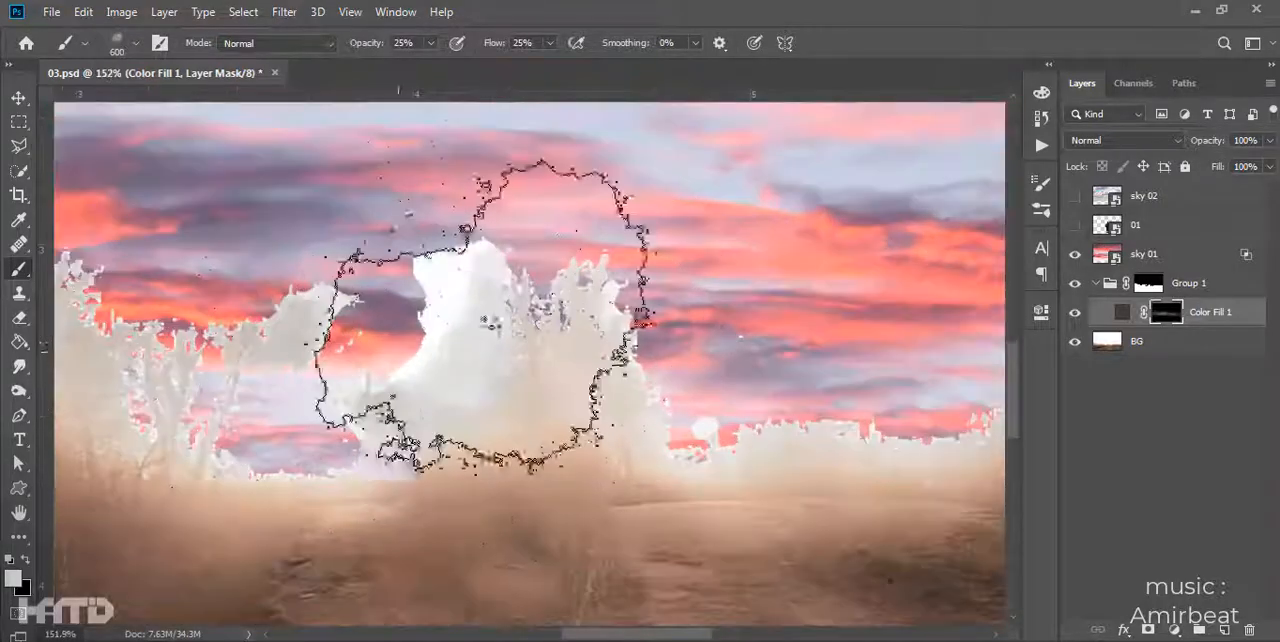
drag(486, 300, 557, 314)
scroll(573, 372, down, 5)
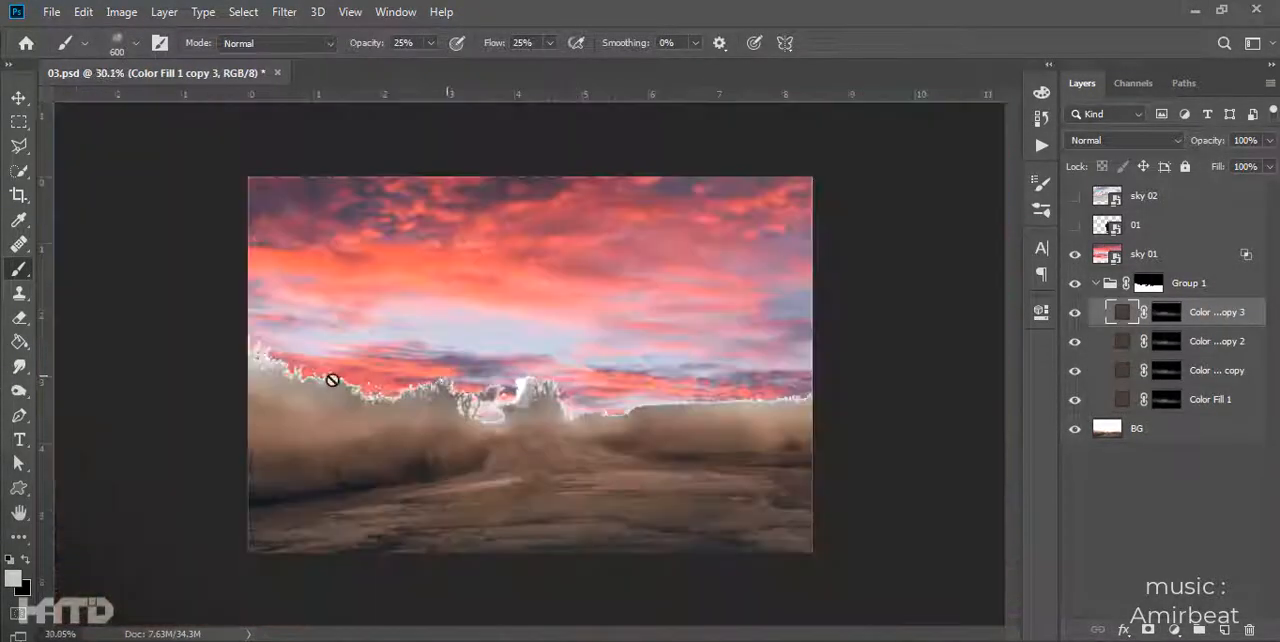
- Recolor the Color Fill with an orange-brown sampled from the horizon haze and stack four copies of it inside Group 1
double_click(1122, 399)
click(410, 414)
click(926, 371)
click(1210, 279)
key(ctrl+j)
key(ctrl+j)
key(ctrl+j)
key(ctrl+j)
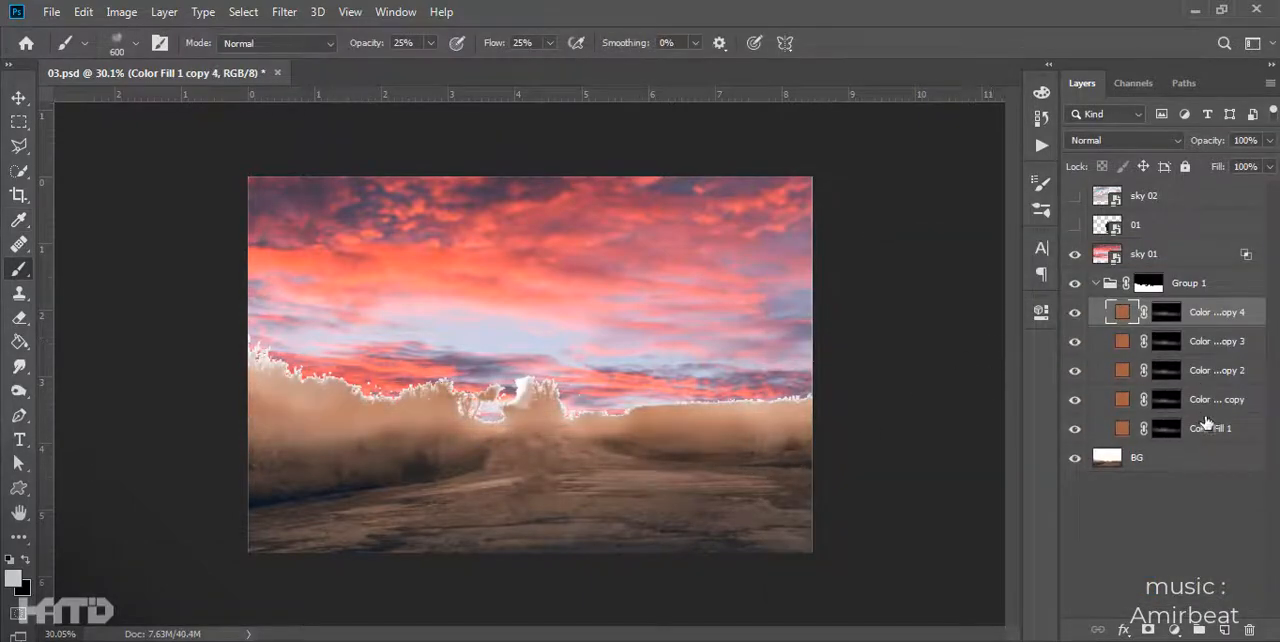
- Collapse Group 1 and adjust the Blend If range of sky 01 so it fades smoothly into the horizon
click(1096, 283)
double_click(1238, 256)
drag(1019, 538, 953, 540)
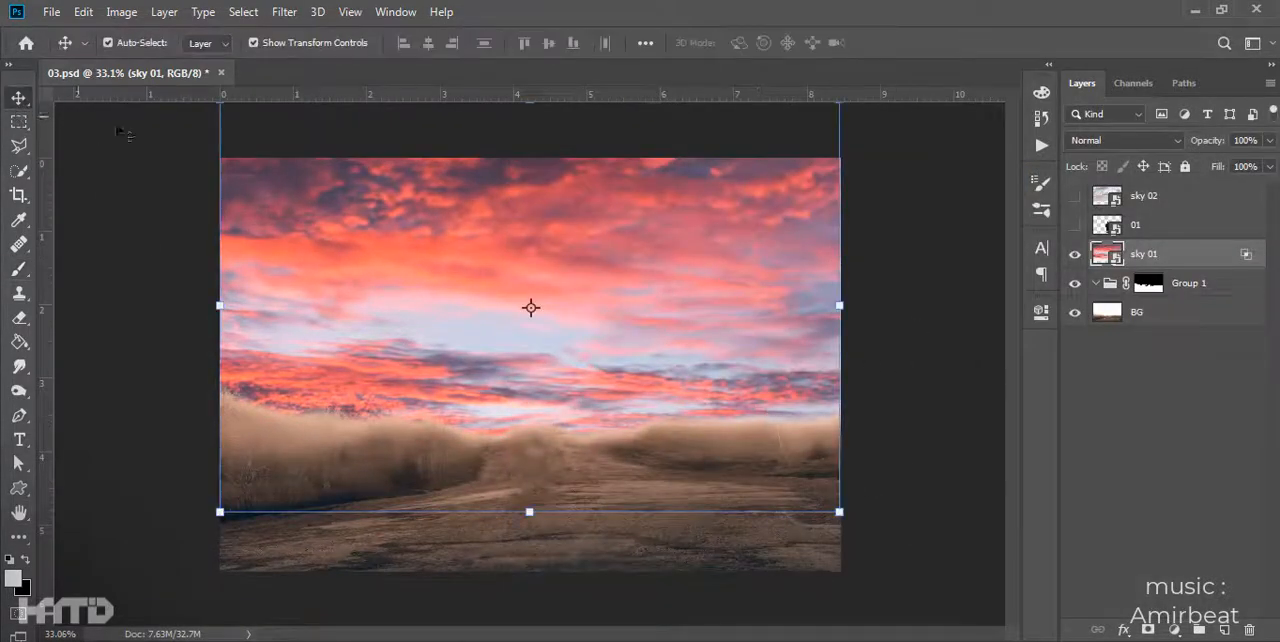
- Adjust the Blend If range of sky 02 to merge it with the ground, and leave only sky 01 showing
double_click(1211, 200)
drag(785, 538, 915, 540)
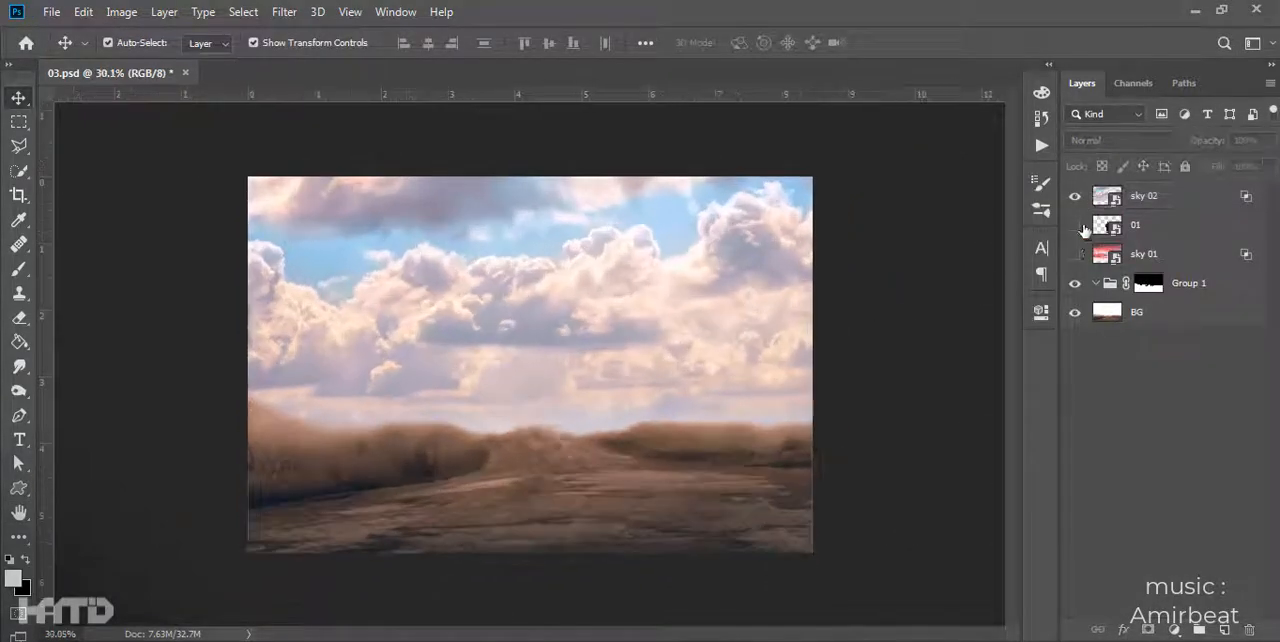
click(1075, 225)
click(1076, 197)
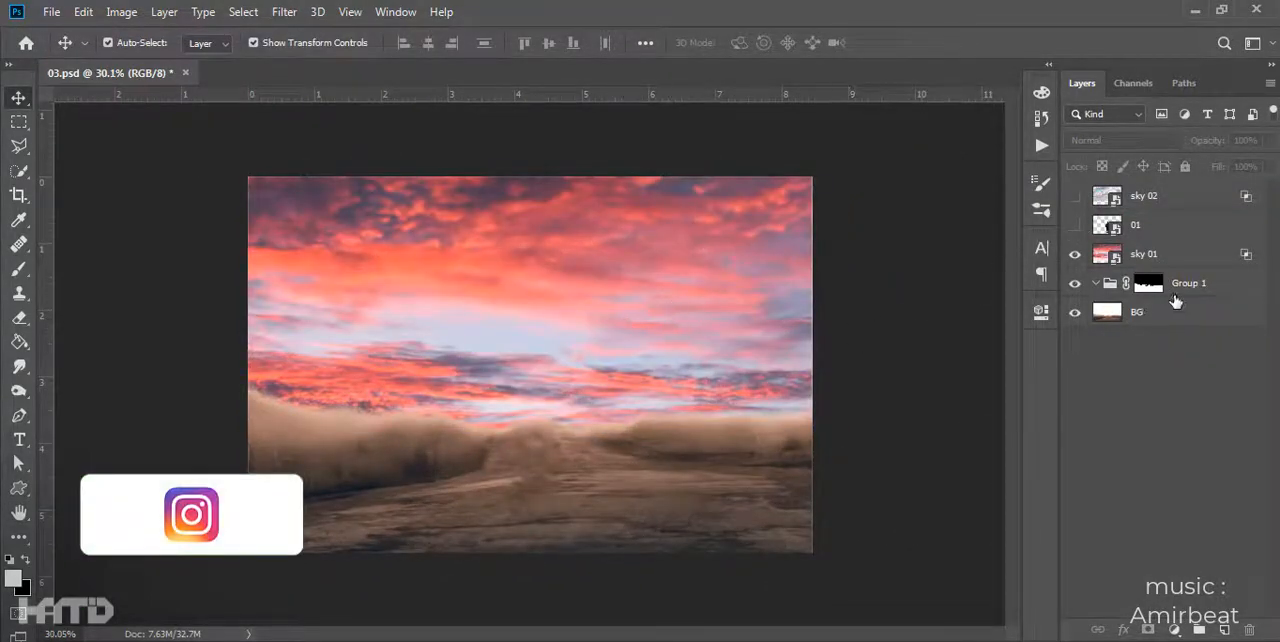
- Convert BG to a smart object and add a Color Balance above it with midtones red +45, green -6 and blue +7
scroll(741, 340, up, 2)
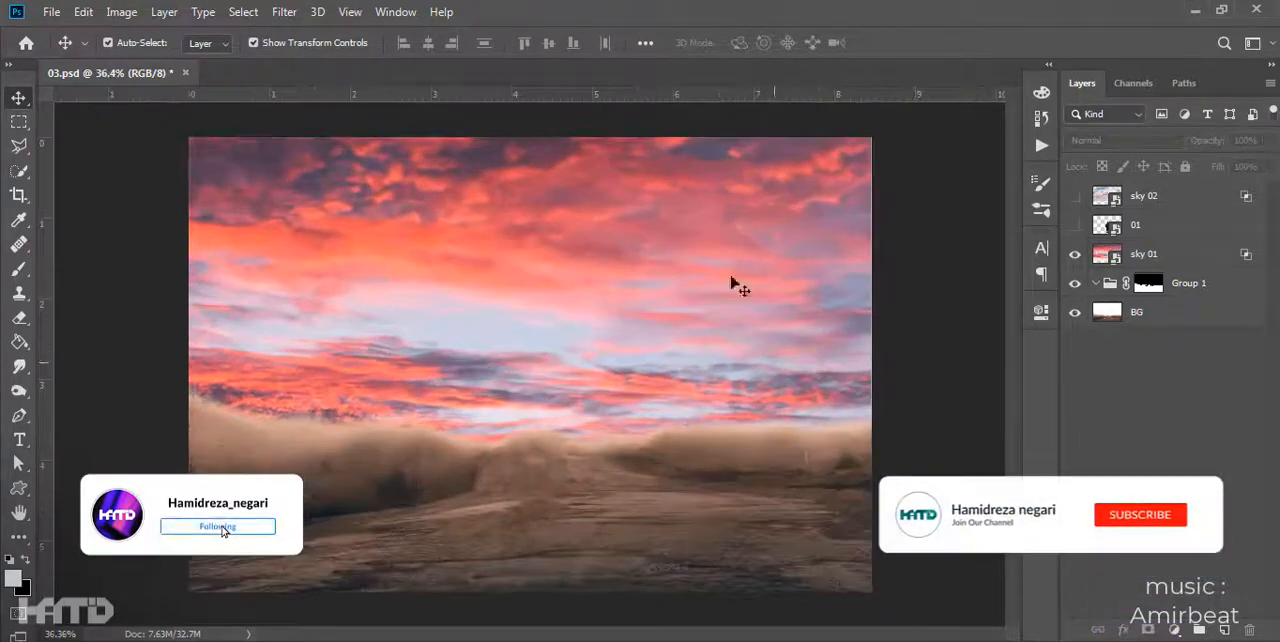
click(757, 542)
right_click(1190, 318)
click(1174, 631)
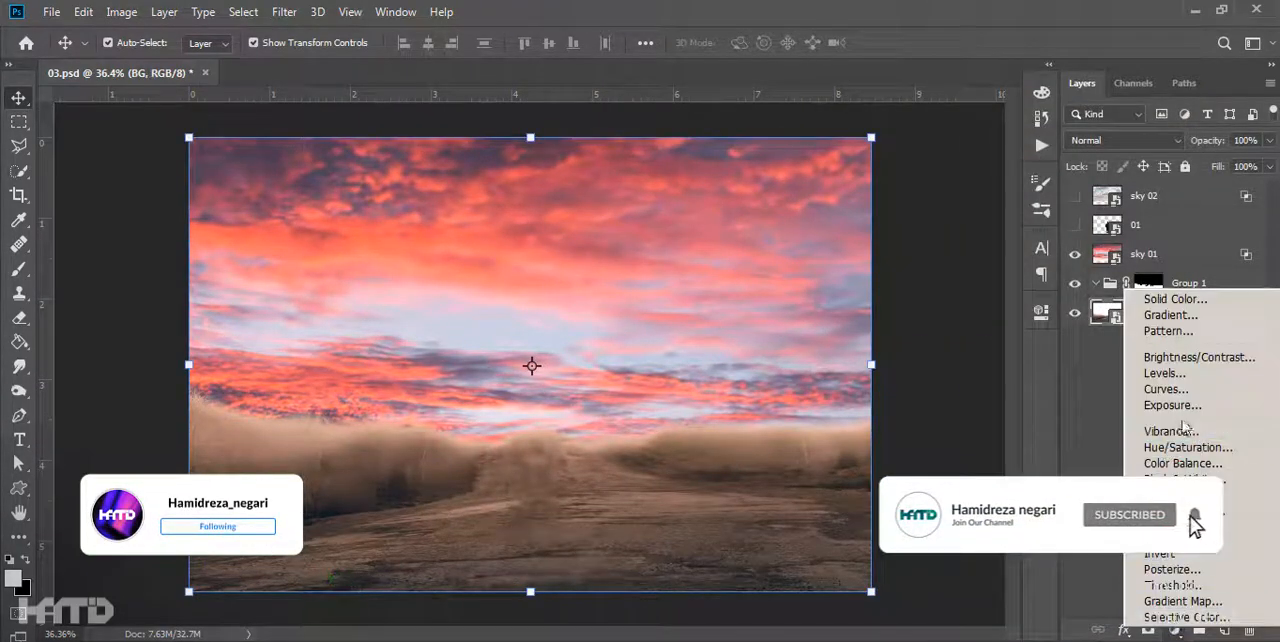
click(1183, 463)
drag(856, 400, 874, 400)
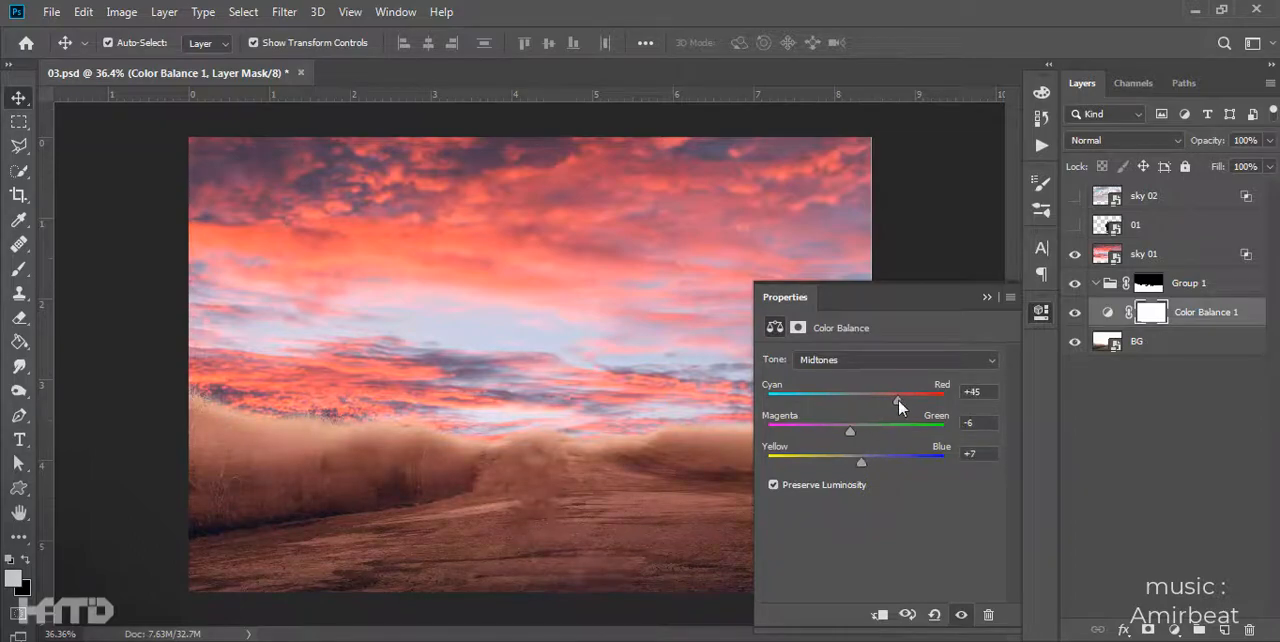
click(1041, 312)
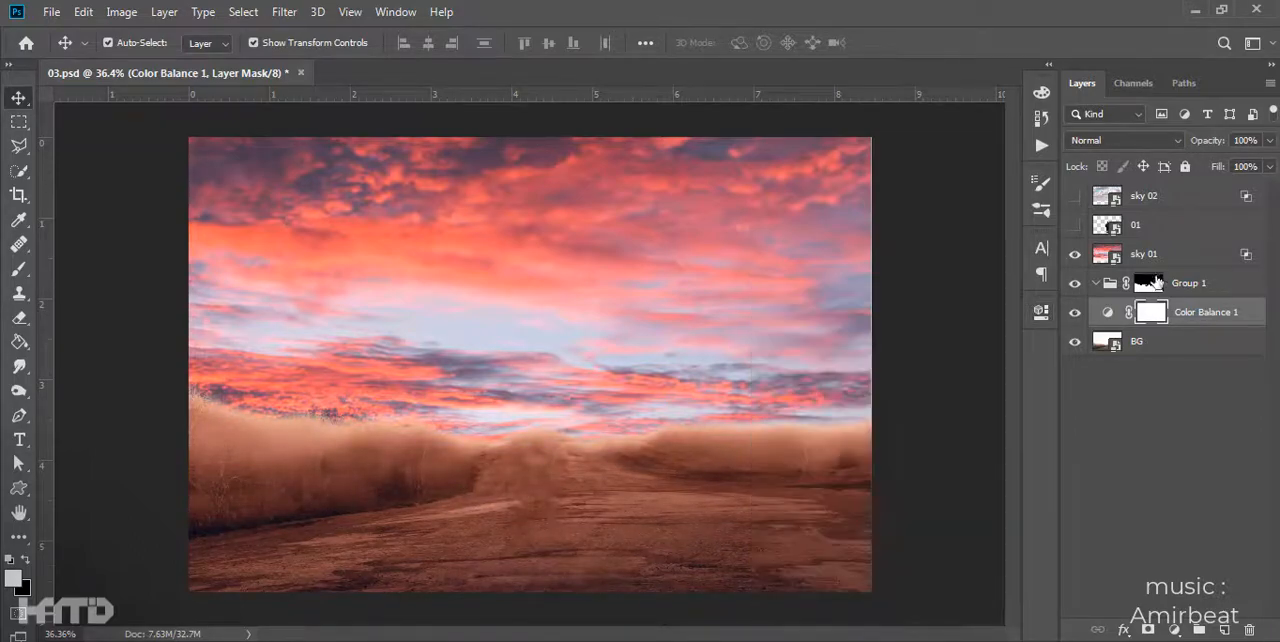
- Delete the sky 02 layer and show the 01 layer containing the man
click(1156, 256)
click(1150, 198)
key(Delete)
click(1076, 198)
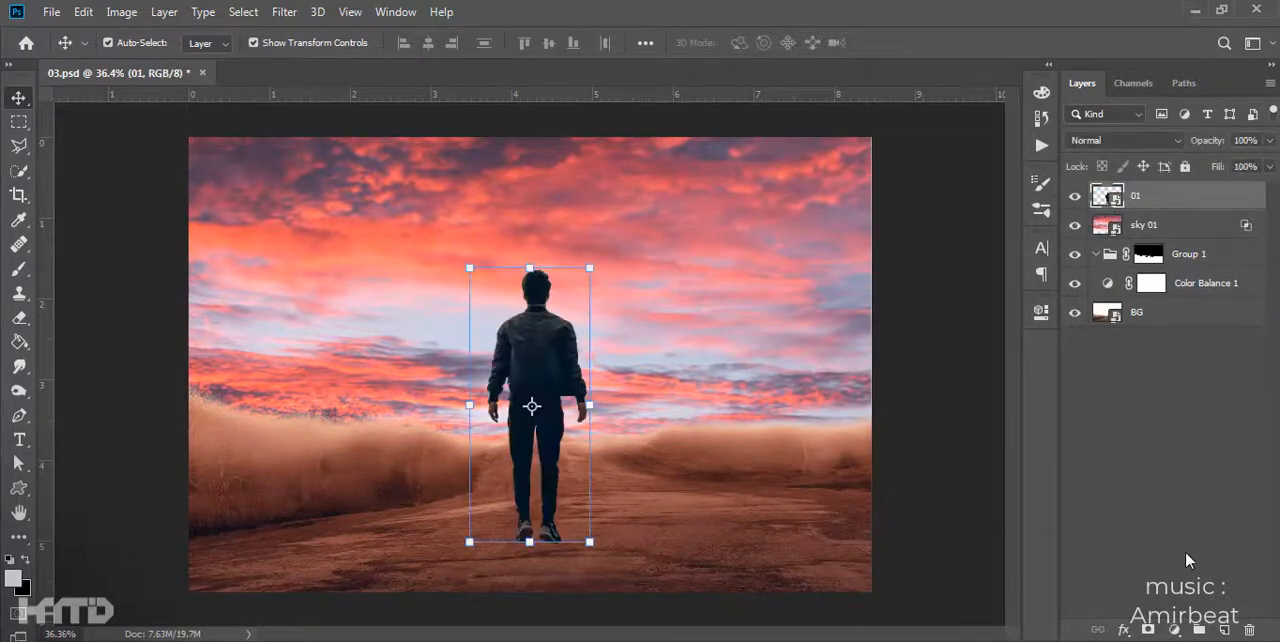
- Duplicate the Color Balance adjustment, move the copy above 01, and clip it to the man
click(1191, 284)
key(ctrl+j)
drag(1191, 284, 1181, 192)
alt+click(1182, 209)
click(1172, 430)
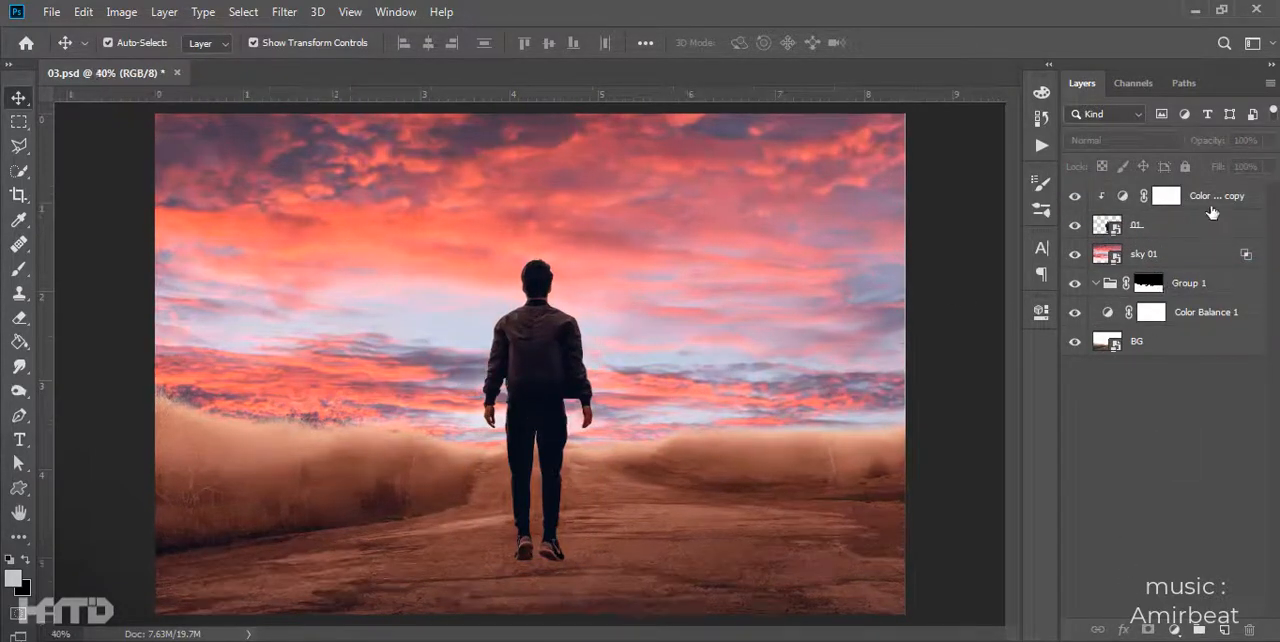
- Add a Vibrance adjustment on top and lower its saturation fully so the image turns black and white for tone checking
click(1166, 196)
click(1175, 630)
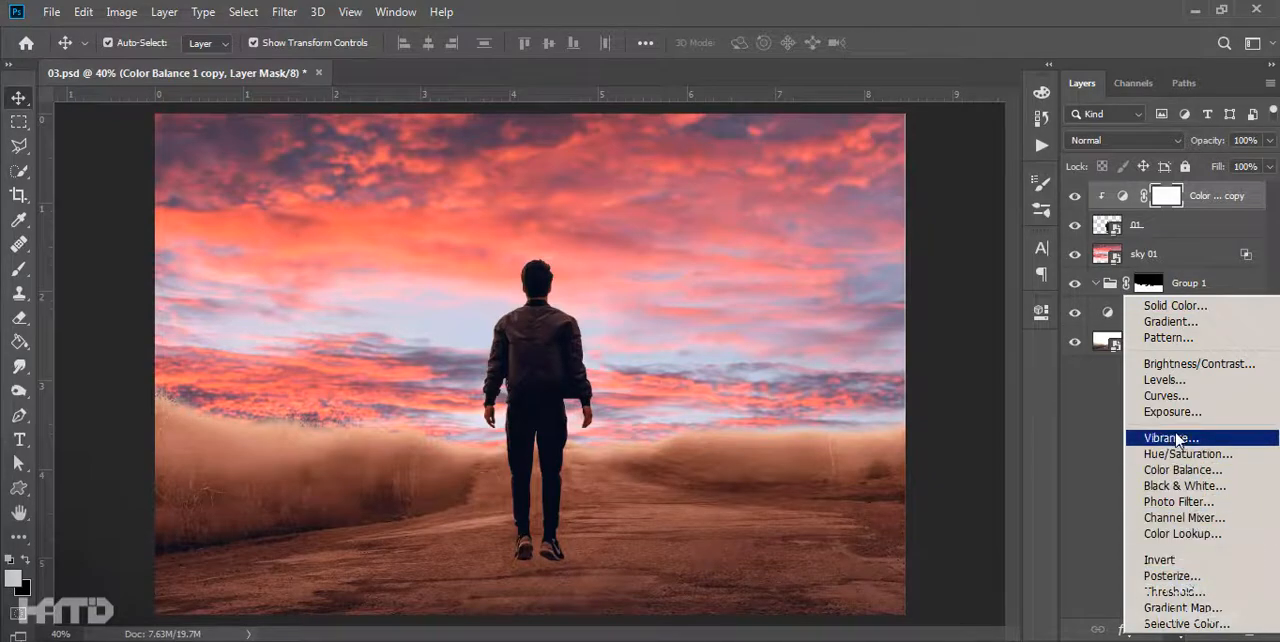
click(1171, 437)
drag(862, 420, 690, 424)
click(986, 294)
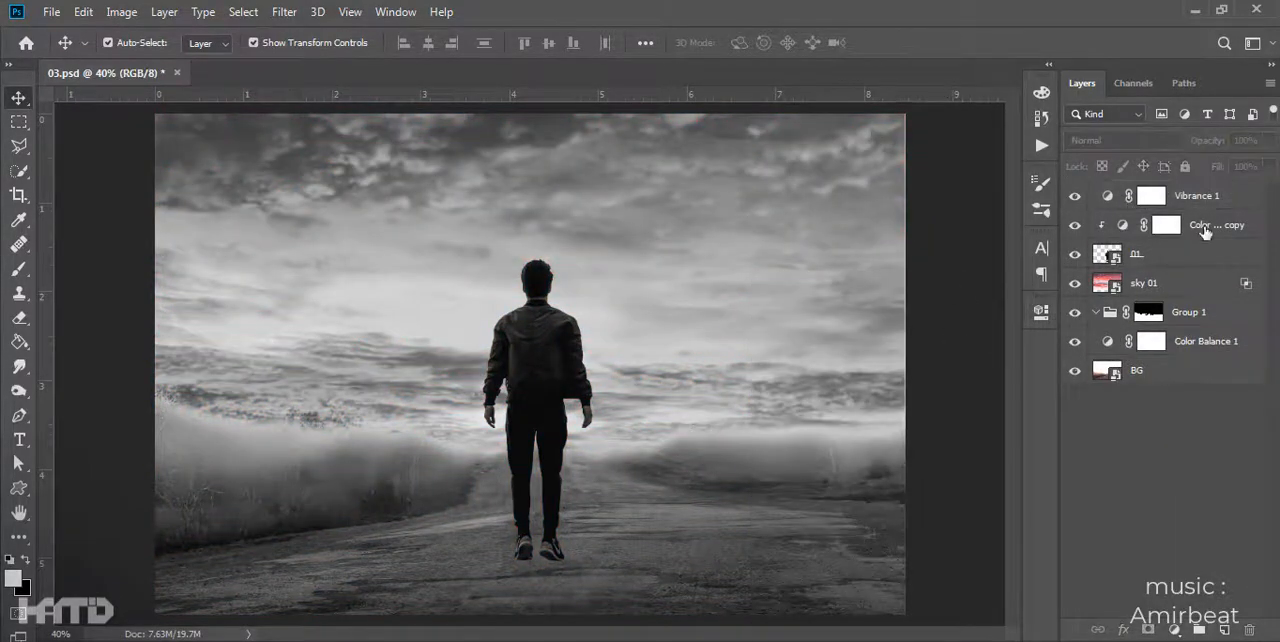
- Add a Levels adjustment clipped to the man with black output 38 and midtone 1.27
click(1203, 232)
click(1175, 630)
click(1165, 366)
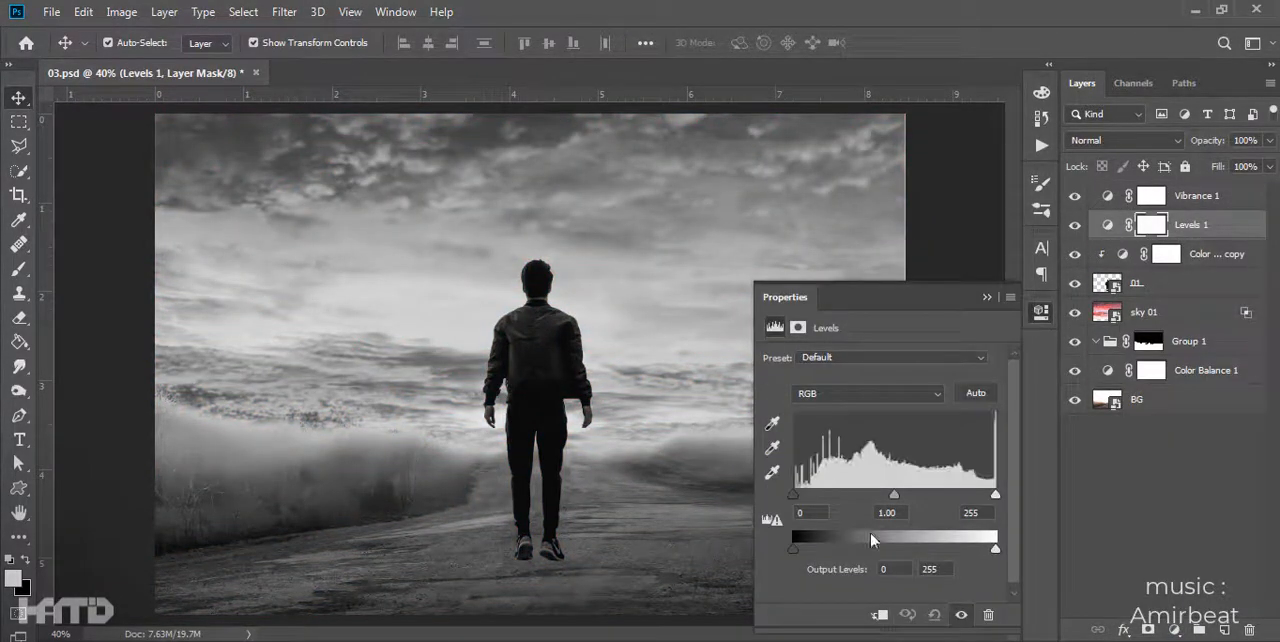
click(879, 614)
drag(793, 549, 828, 551)
drag(894, 494, 877, 497)
click(987, 298)
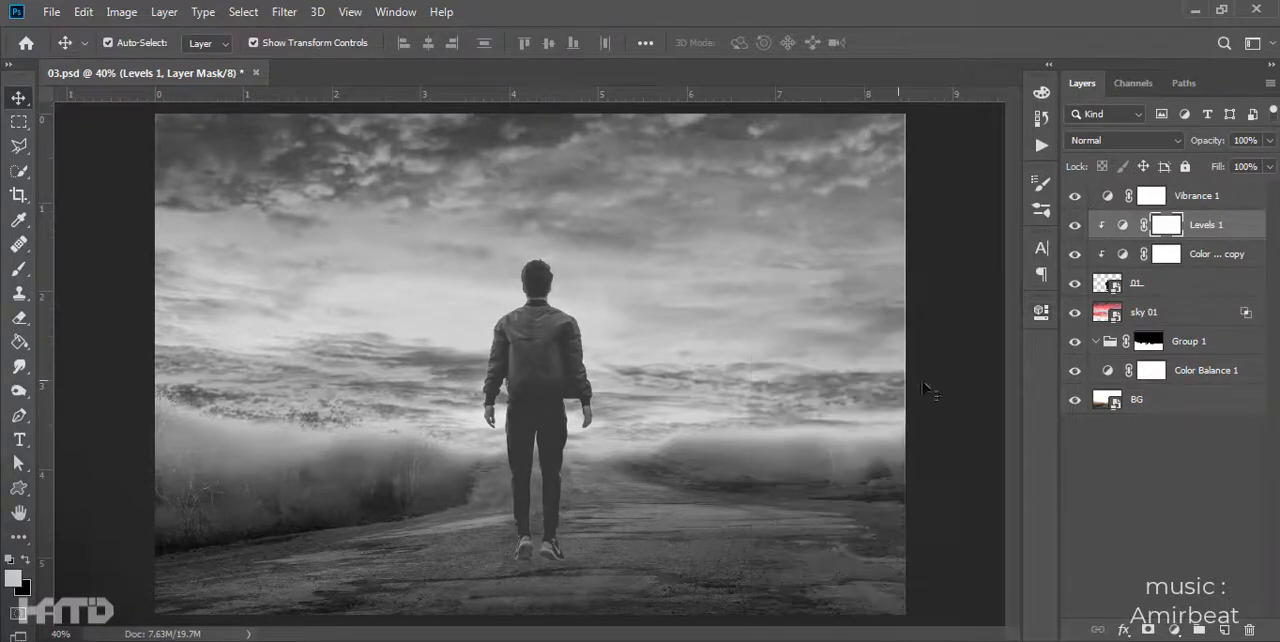
- Add a Levels adjustment clipped to sky 01, lower its white output and shift its midtones, and hide the Vibrance layer
click(1174, 630)
click(1154, 329)
click(879, 614)
mouse_move(996, 549)
mouse_down()
mouse_move(966, 549)
mouse_move(977, 552)
mouse_up()
drag(905, 496, 897, 498)
click(987, 298)
click(1075, 196)
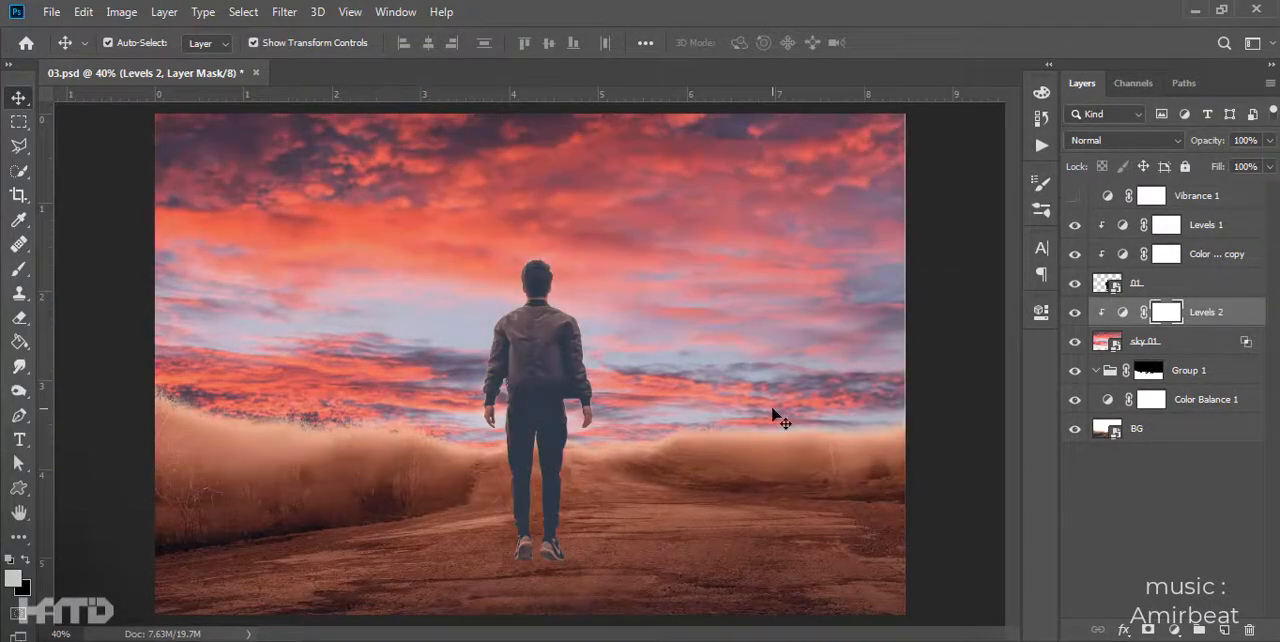
- Lower the opacity of the man's Levels adjustment to 28%
click(1121, 225)
double_click(1116, 228)
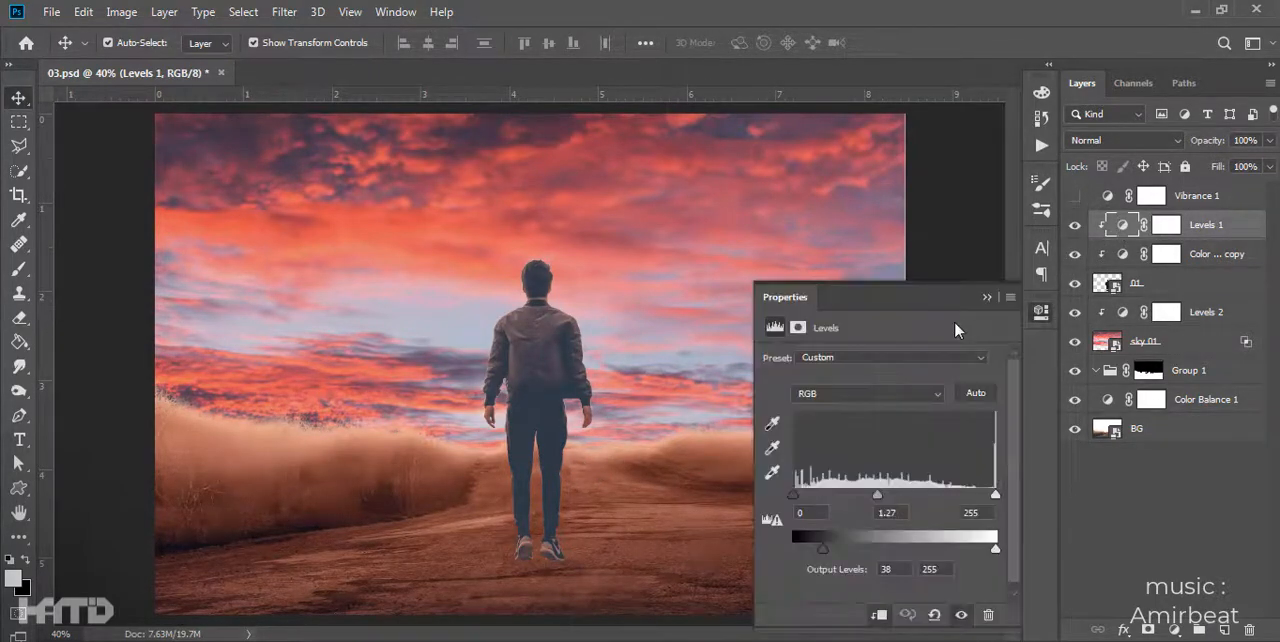
drag(1207, 141, 965, 166)
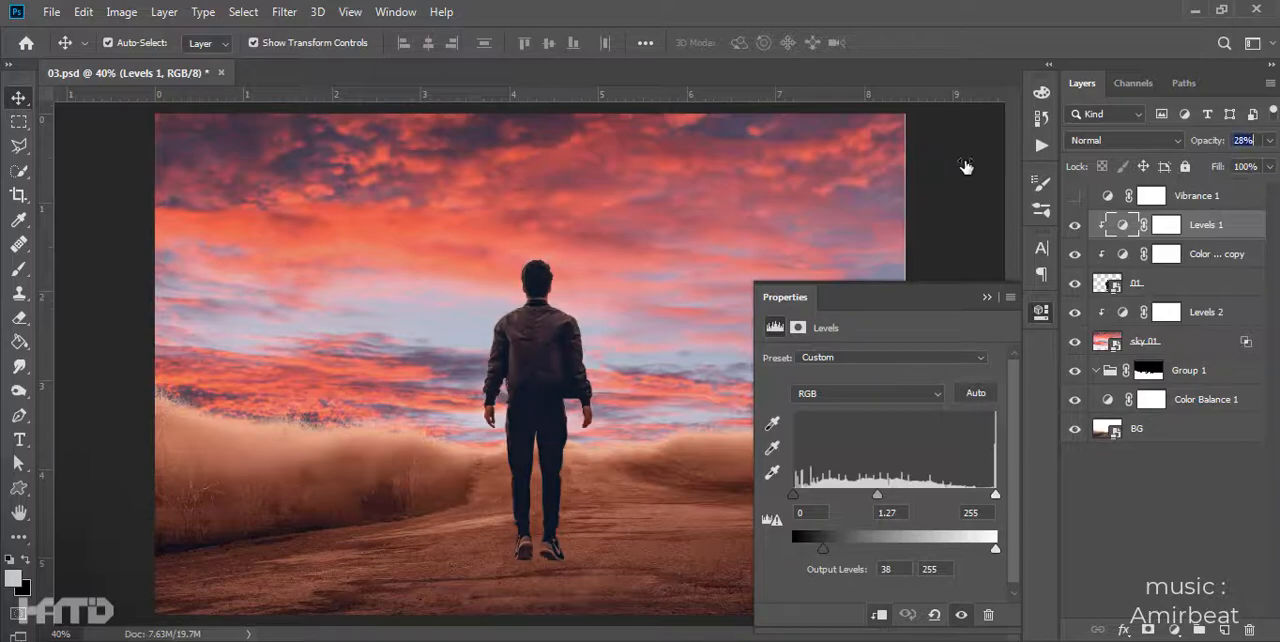
click(965, 262)
scroll(851, 334, down, 1)
- Combine all layers below the man, from the sky's Levels down to BG, into one smart object
click(1168, 226)
click(1192, 341)
click(1202, 314)
shift+click(1202, 398)
right_click(1198, 392)
click(1210, 428)
shift+click(1213, 314)
right_click(1211, 314)
click(1096, 257)
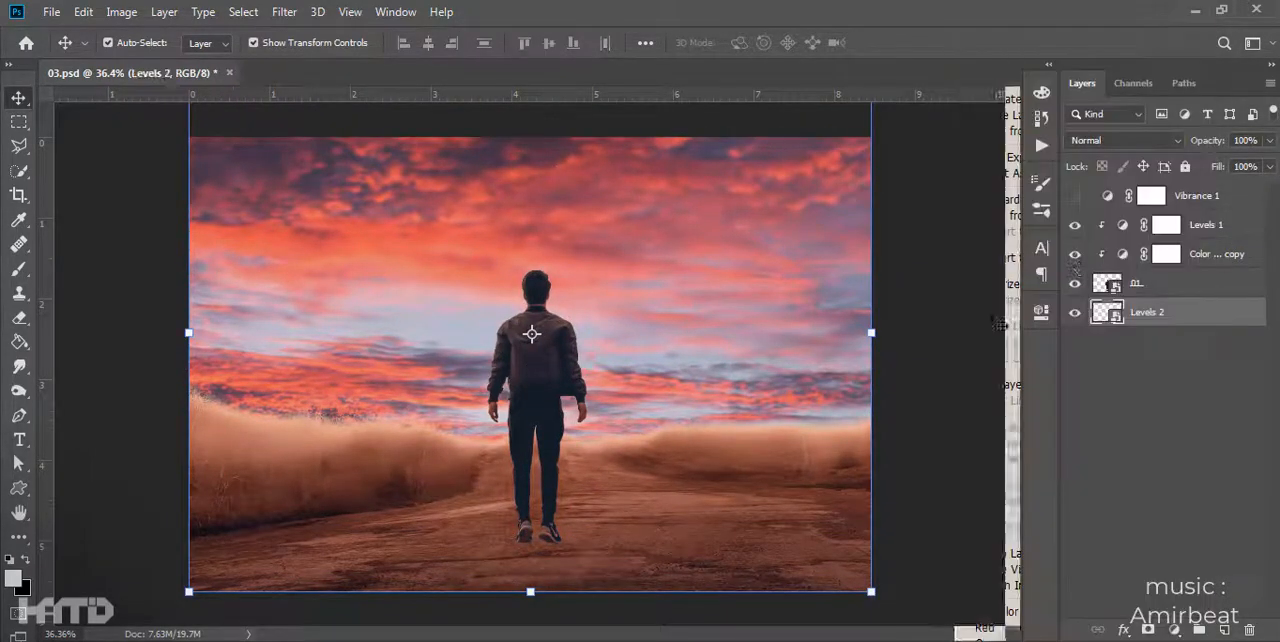
- Try to transform the combined background smart object
key(ctrl+t)
drag(883, 307, 343, 334)
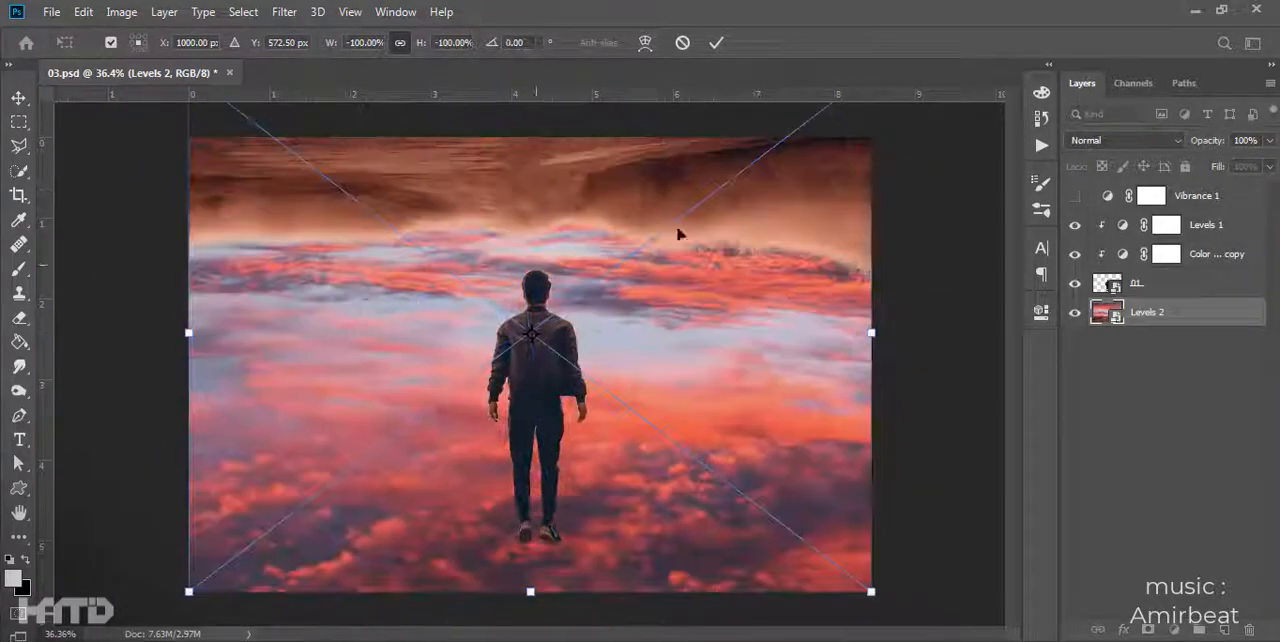
drag(684, 251, 693, 304)
key(Return)
key(ctrl+z)
- Show the Vibrance adjustment again and weaken it to a slight desaturation
scroll(903, 400, up, 1)
click(1186, 341)
click(1190, 315)
click(1210, 219)
click(1075, 197)
double_click(1107, 197)
drag(874, 410, 830, 413)
click(988, 297)
- Add a Brightness/Contrast adjustment on top with brightness -79 and contrast 13
click(1175, 630)
click(1194, 364)
drag(884, 449, 863, 451)
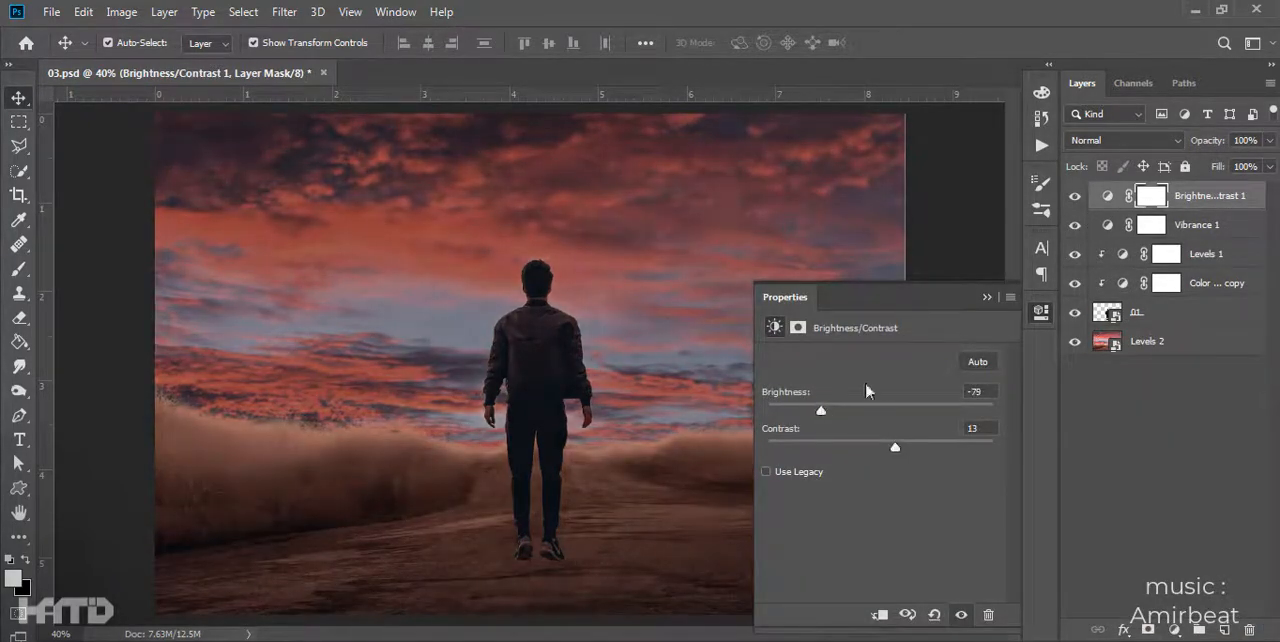
click(943, 380)
- Examine the man's feet, legs and upper body up close against the darkened background
scroll(529, 454, up, 4)
drag(529, 454, 614, 409)
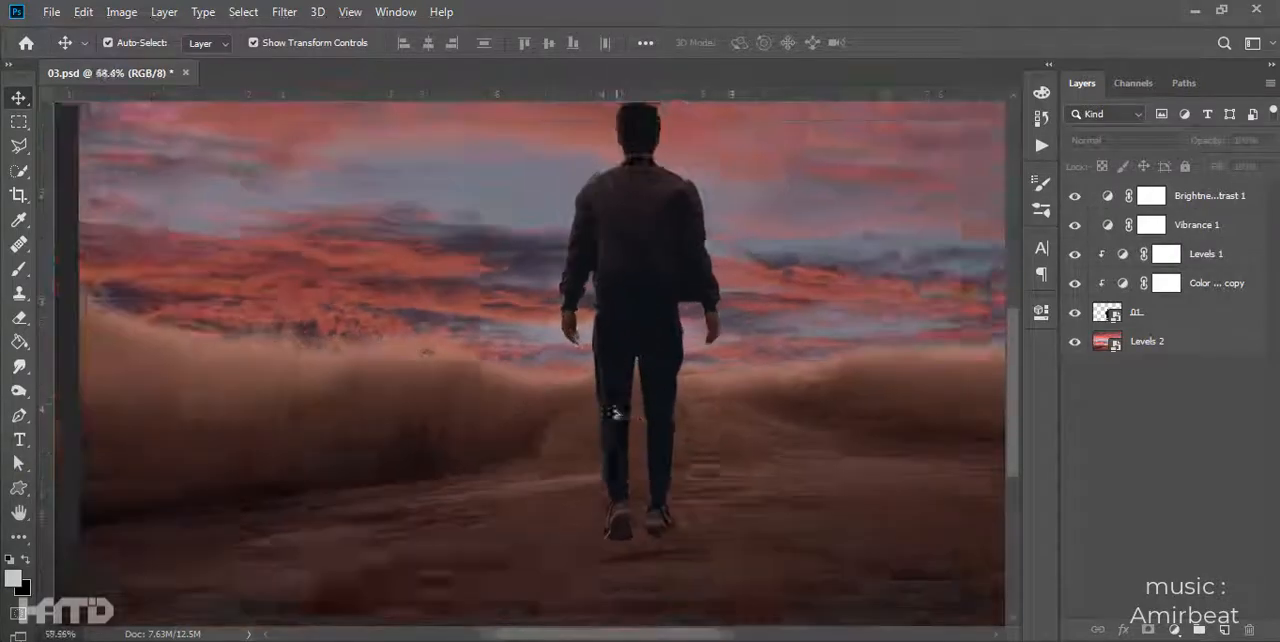
scroll(675, 555, down, 5)
scroll(639, 493, up, 2)
drag(639, 493, 626, 534)
scroll(518, 357, up, 10)
drag(518, 357, 567, 406)
scroll(540, 310, down, 5)
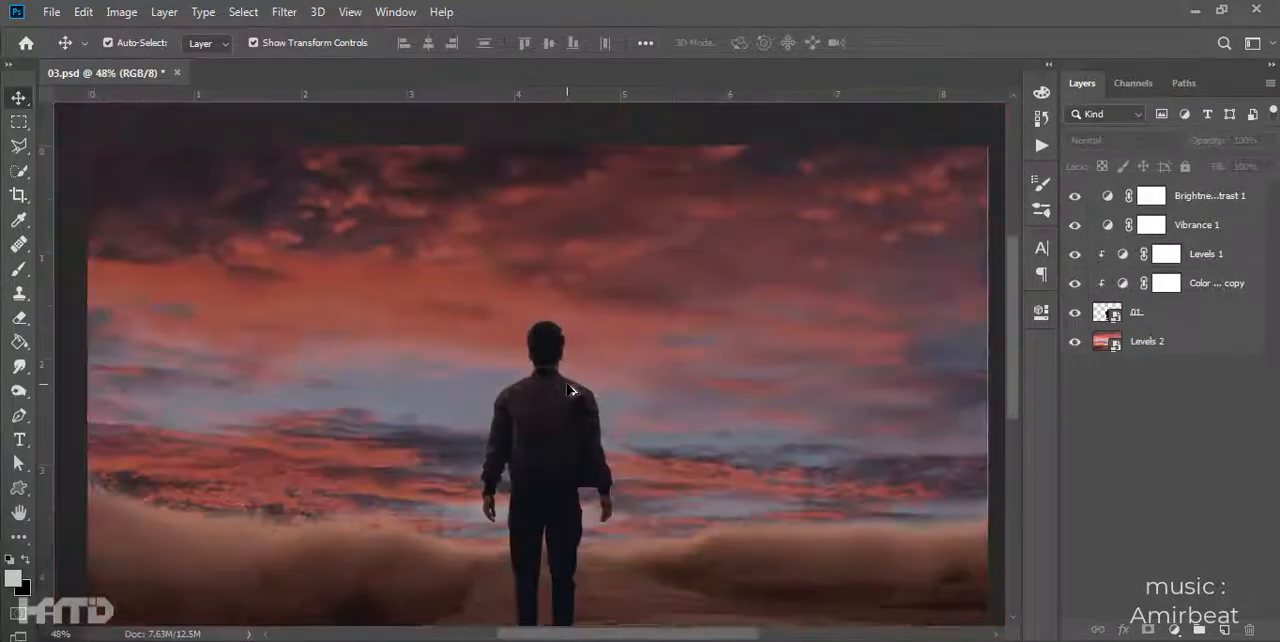
scroll(565, 515, up, 1)
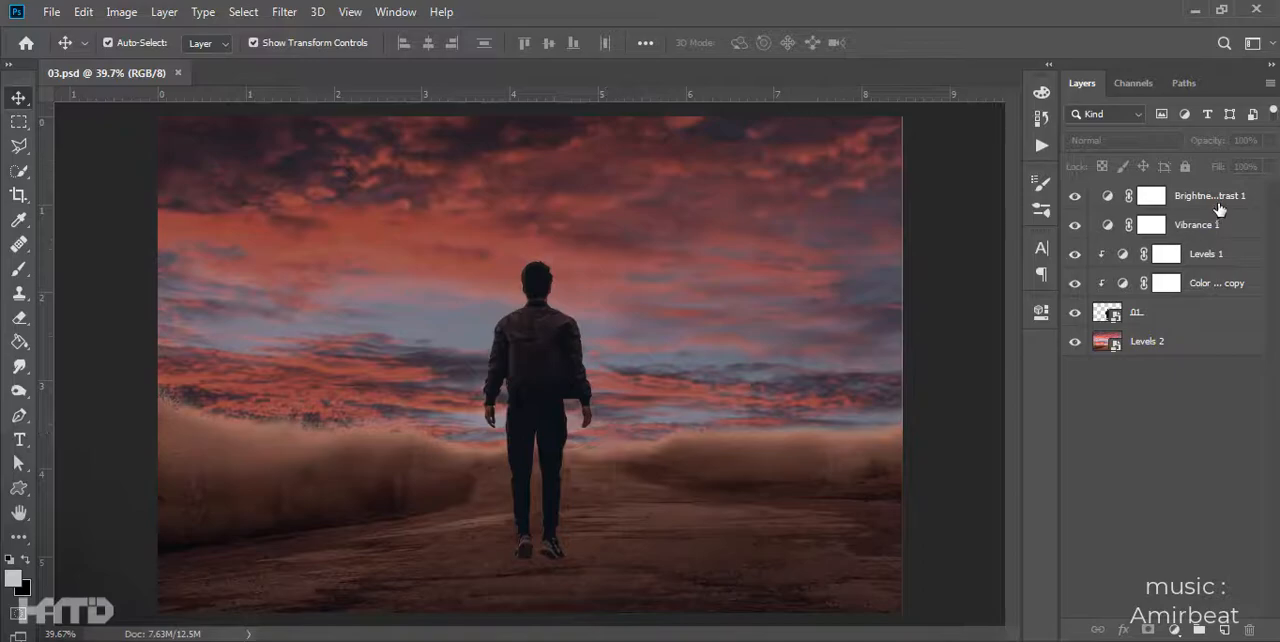
- Add a Photo Filter adjustment on top using the Blue filter
click(1220, 208)
click(1174, 630)
click(1175, 495)
click(826, 386)
click(860, 357)
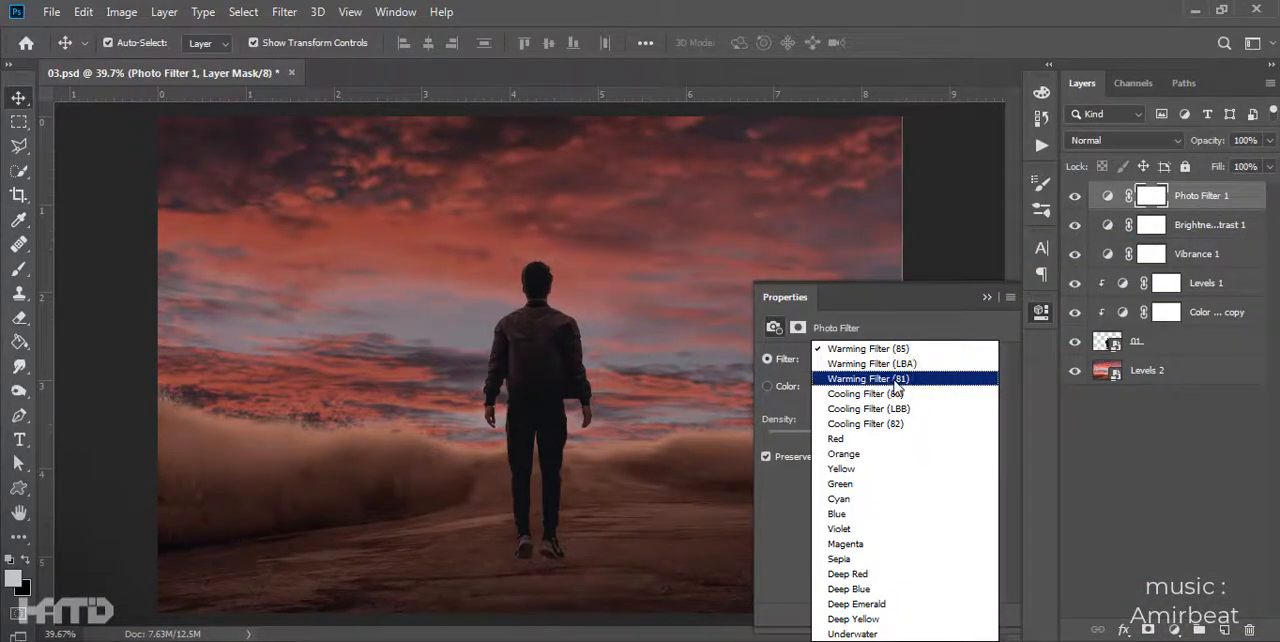
click(885, 513)
click(987, 298)
- Set the brightness of the Brightness/Contrast adjustment to -102
click(1153, 234)
click(1041, 311)
drag(821, 411, 796, 407)
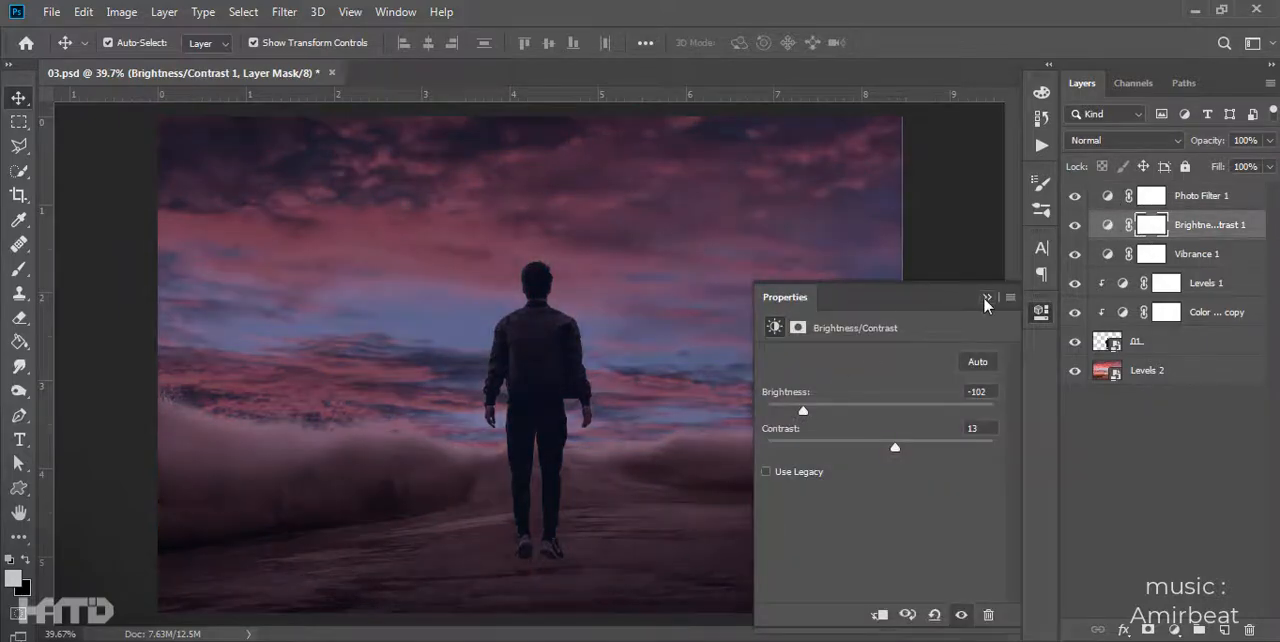
click(987, 298)
click(990, 318)
- Open the combined background smart object and bring its layers back into 03.psd, aligned with the canvas
double_click(1110, 372)
shift+click(1157, 345)
drag(1220, 215, 489, 430)
drag(750, 267, 779, 193)
key(Return)
- Group the restored background layers, name the group BG, and lock it
key(ctrl+g)
double_click(1146, 367)
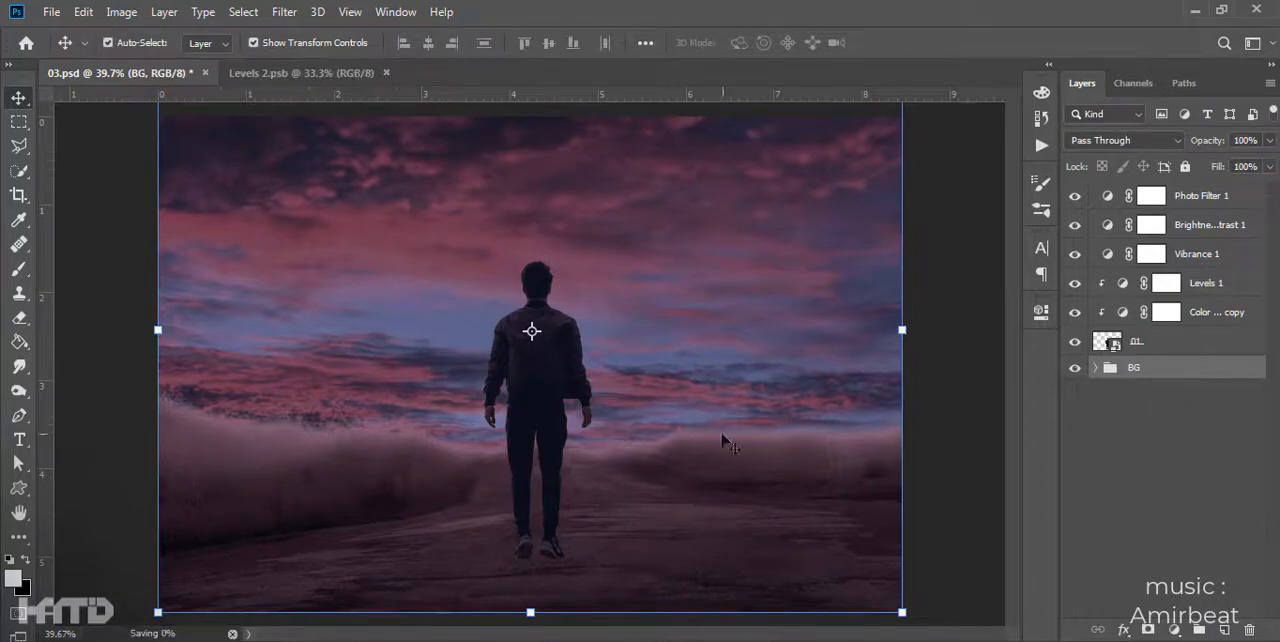
click(1184, 166)
- Compare the image with and without the Photo Filter and Brightness/Contrast adjustments, and inspect the man up close
scroll(585, 400, down, 2)
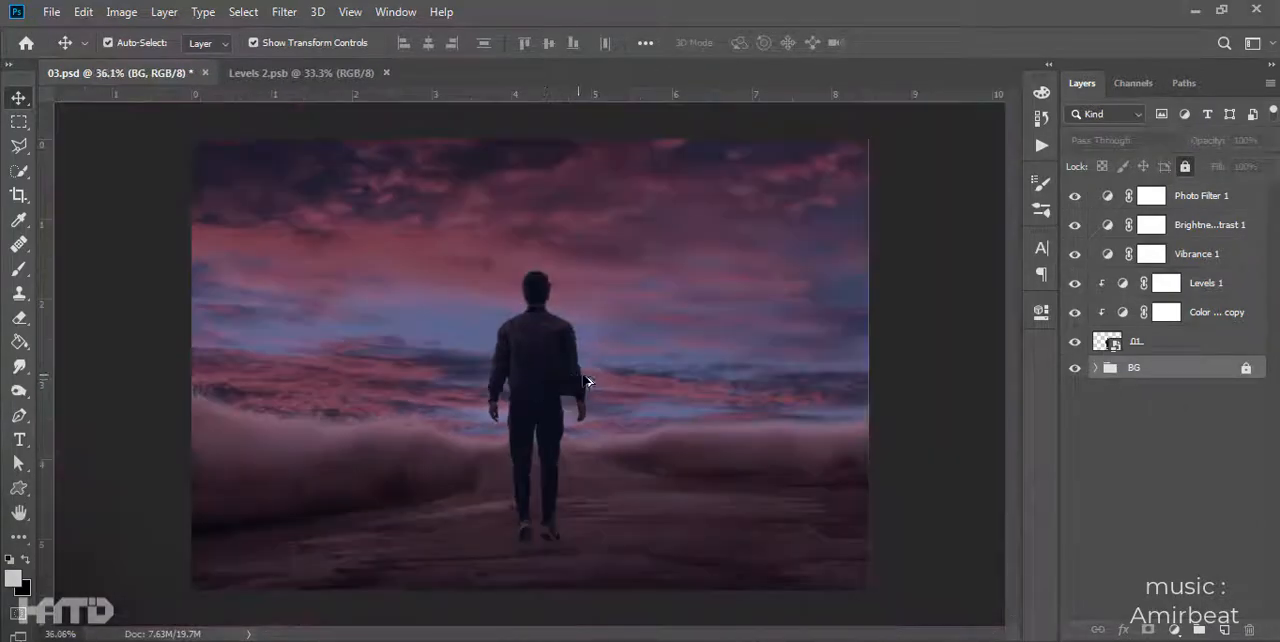
click(1075, 199)
click(1075, 225)
click(1075, 225)
click(1075, 225)
click(1075, 225)
click(1075, 199)
click(942, 285)
scroll(686, 412, up, 6)
drag(530, 540, 635, 427)
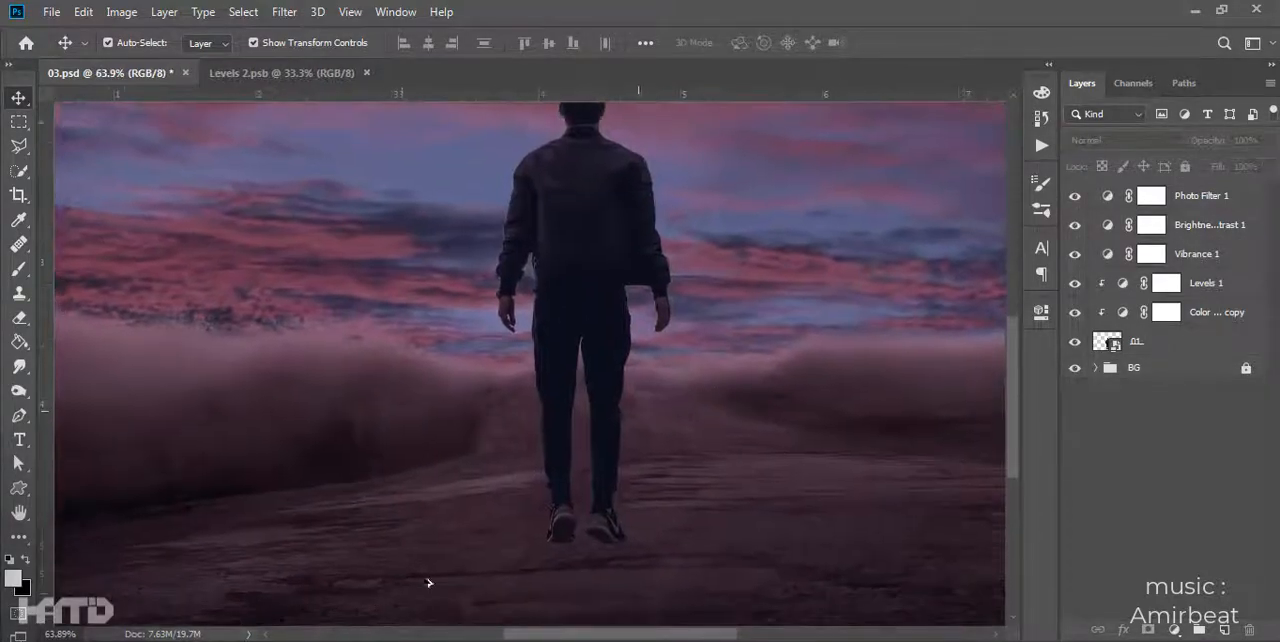
scroll(618, 362, up, 4)
drag(532, 409, 475, 427)
key(b)
scroll(588, 457, down, 2)
scroll(588, 457, up, 4)
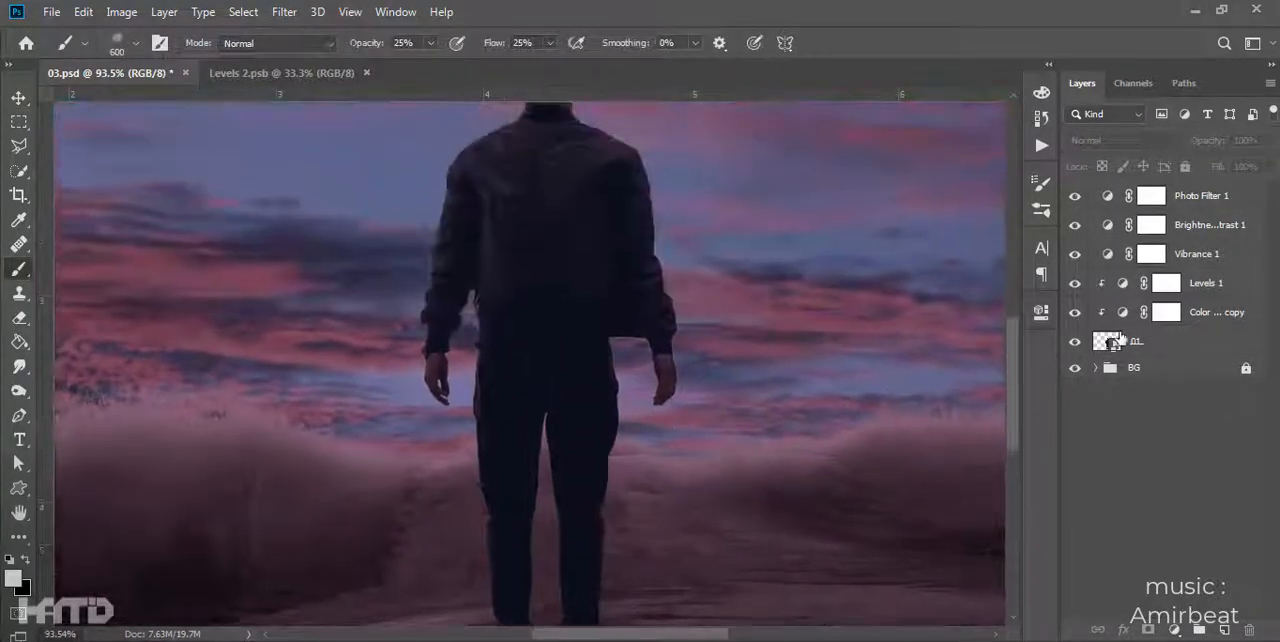
- Combine the man with his clipped Color Balance and Levels into one smart object and name it 01
click(1186, 373)
click(1188, 345)
click(1210, 284)
shift+click(1187, 346)
right_click(1190, 347)
click(1050, 199)
double_click(1154, 283)
text(01)
key(Return)
- Group the Vibrance, Brightness/Contrast and Photo Filter adjustments and name the group Night
click(1191, 253)
shift+click(1150, 195)
key(ctrl+g)
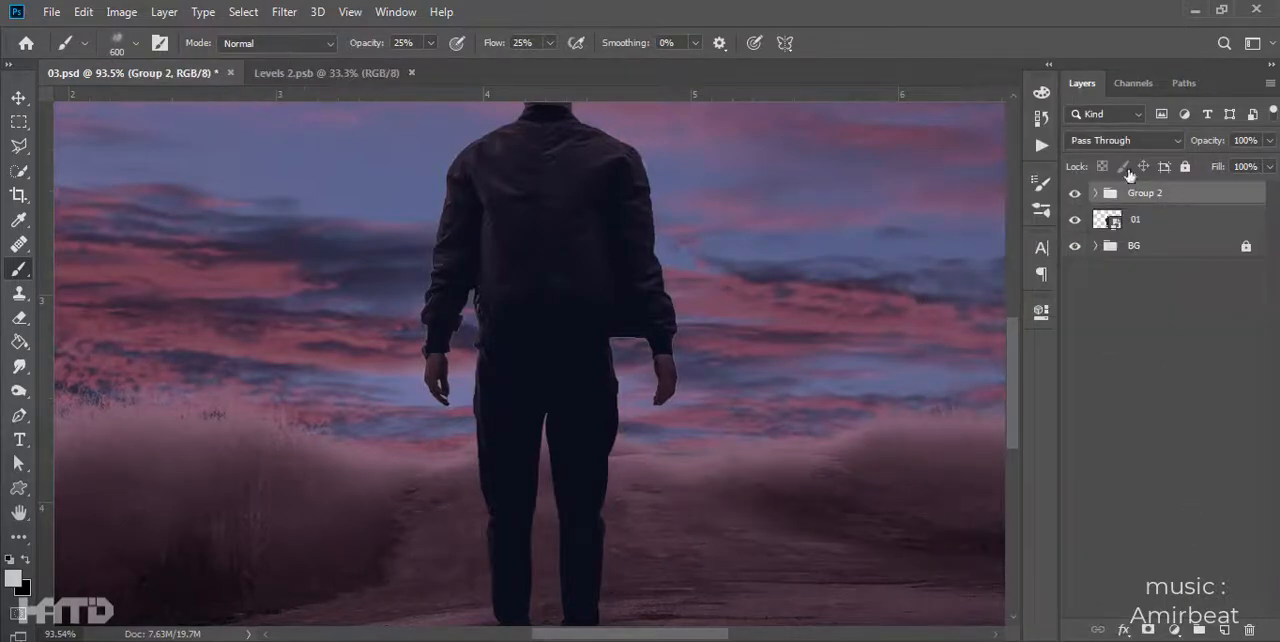
click(1133, 193)
text(Night)
key(Return)
- Compare the whole image without the Night group, and without its Photo Filter and Brightness/Contrast adjustments
click(1076, 193)
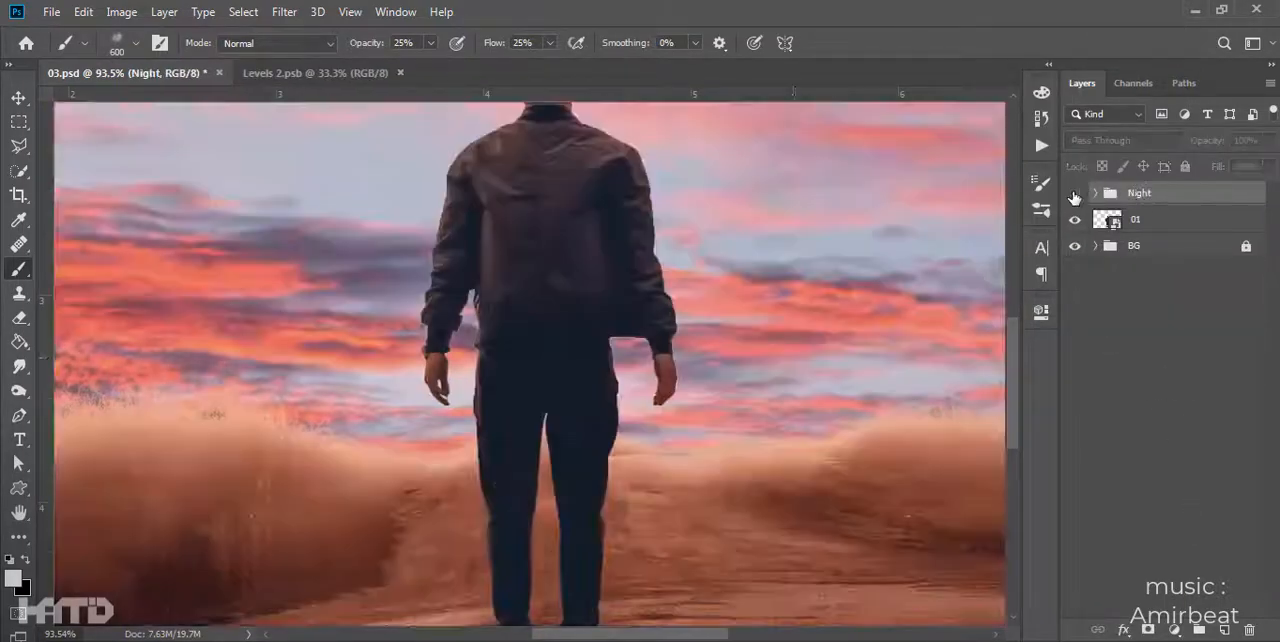
key(ctrl+0)
click(1095, 194)
click(1076, 220)
drag(1075, 220, 1074, 243)
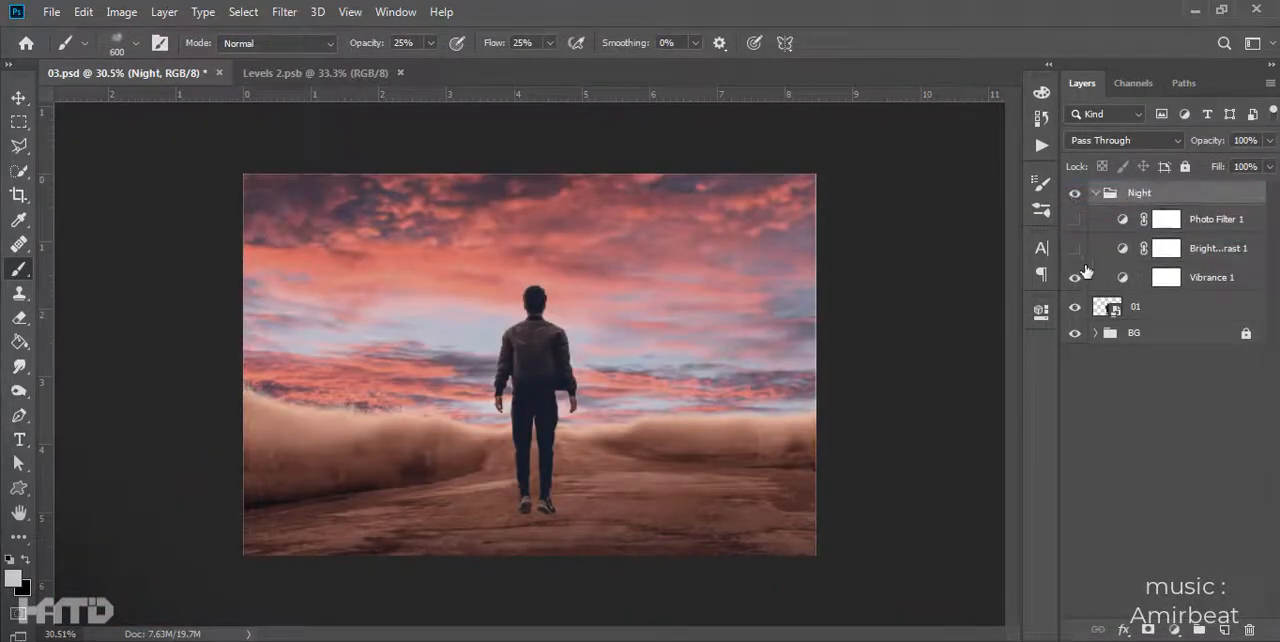
- Restore the Night adjustments, and in the BG group hide Levels 2, sky 01, Group 1 and Color Balance 1 to isolate the BG image
drag(1074, 250, 1074, 204)
click(1096, 193)
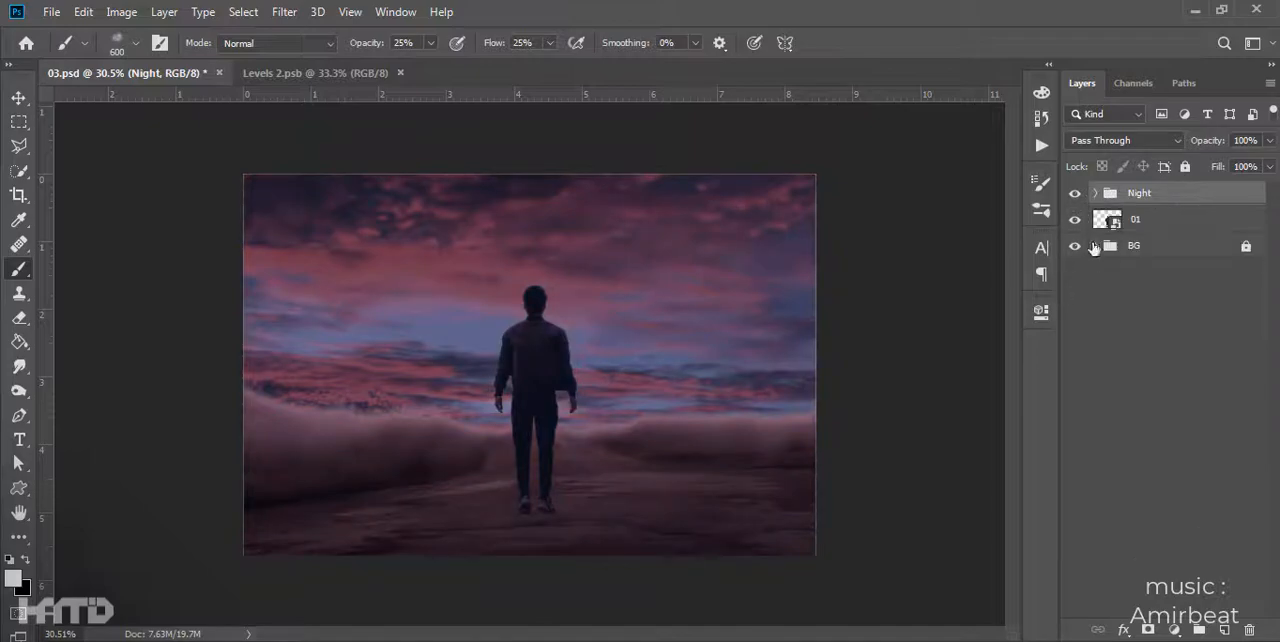
click(1096, 246)
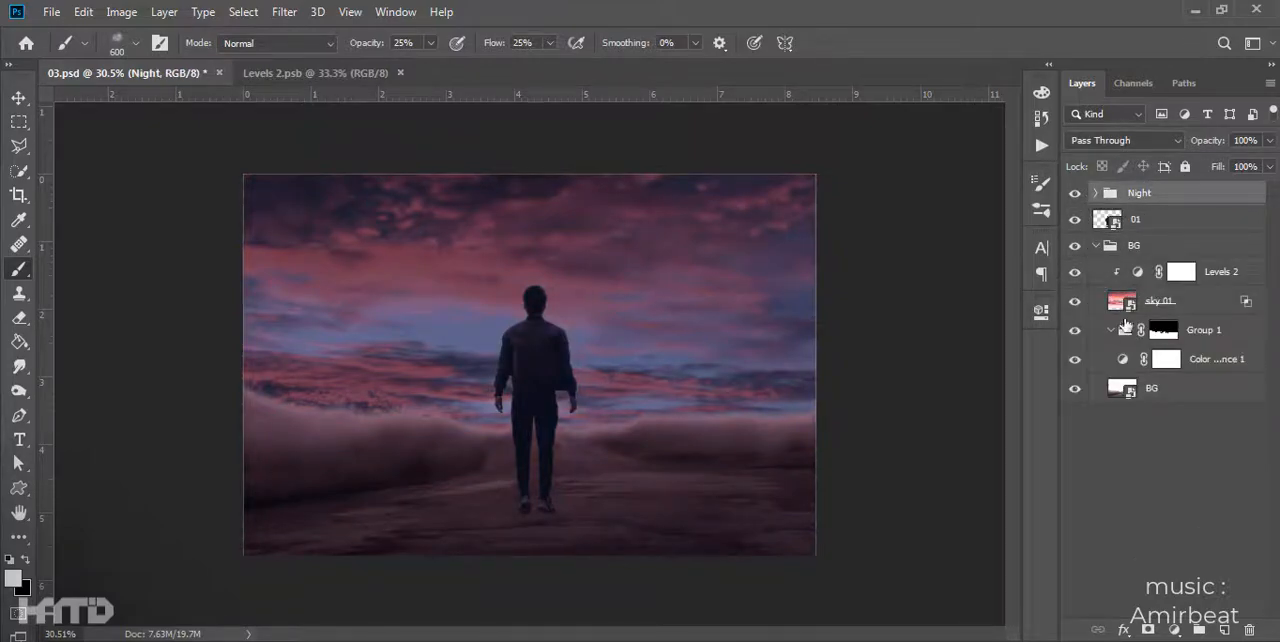
click(1181, 271)
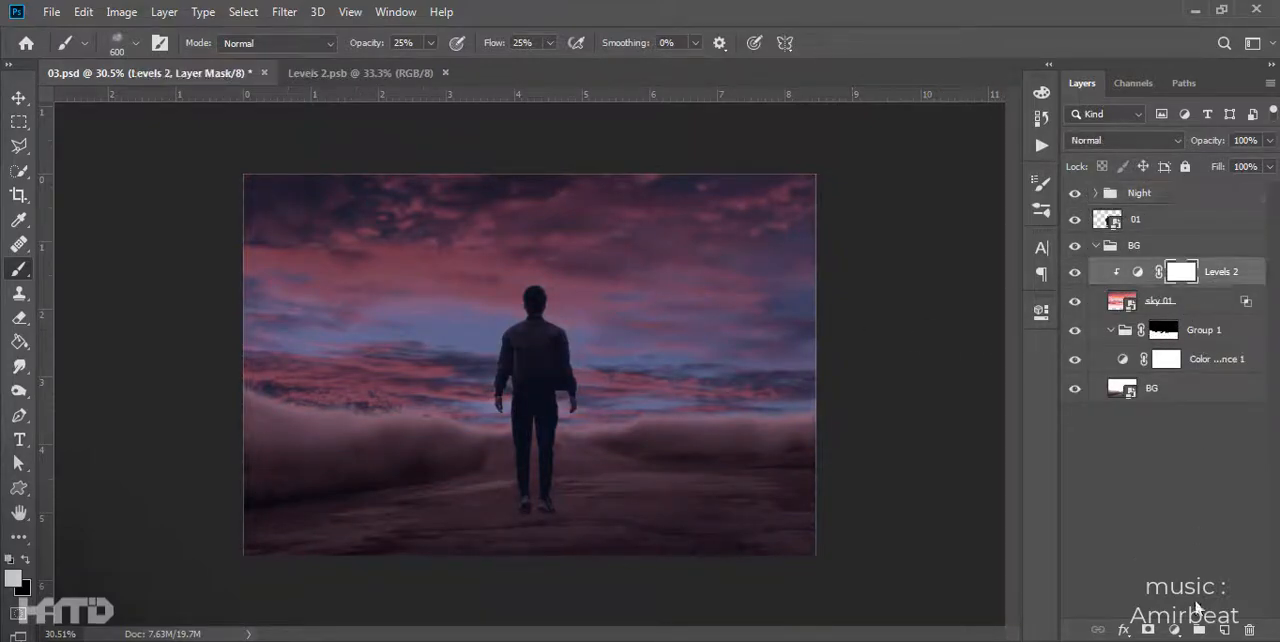
click(1174, 630)
click(1085, 342)
drag(1076, 358, 1076, 274)
click(1110, 398)
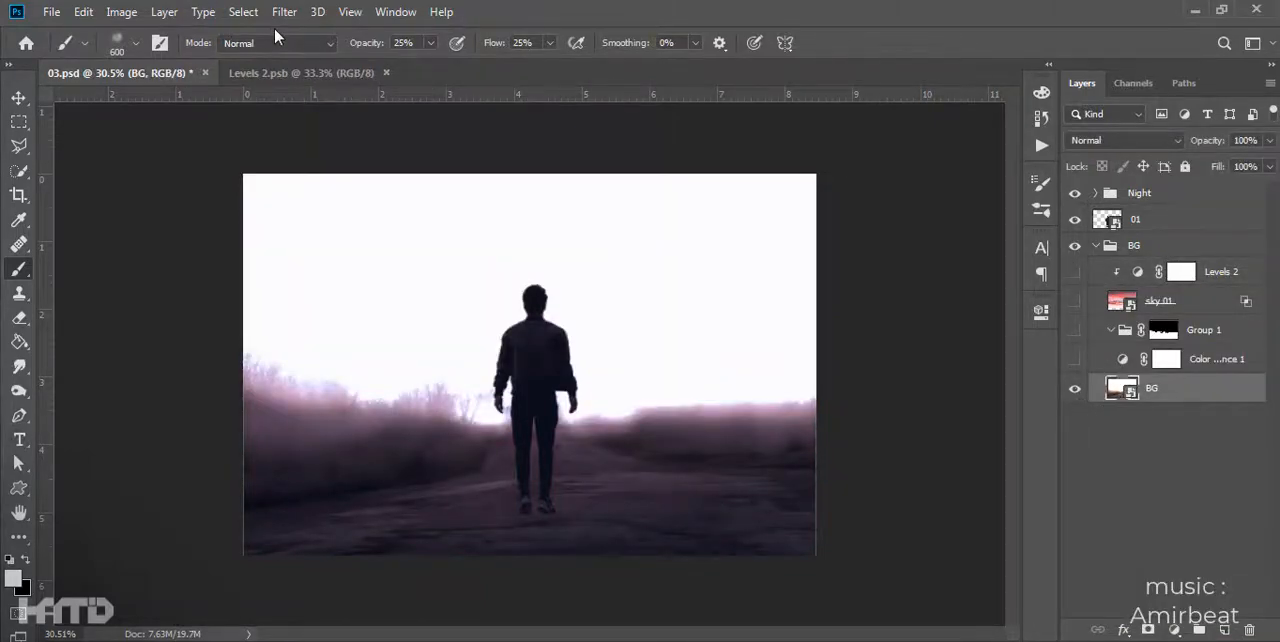
click(243, 11)
click(265, 181)
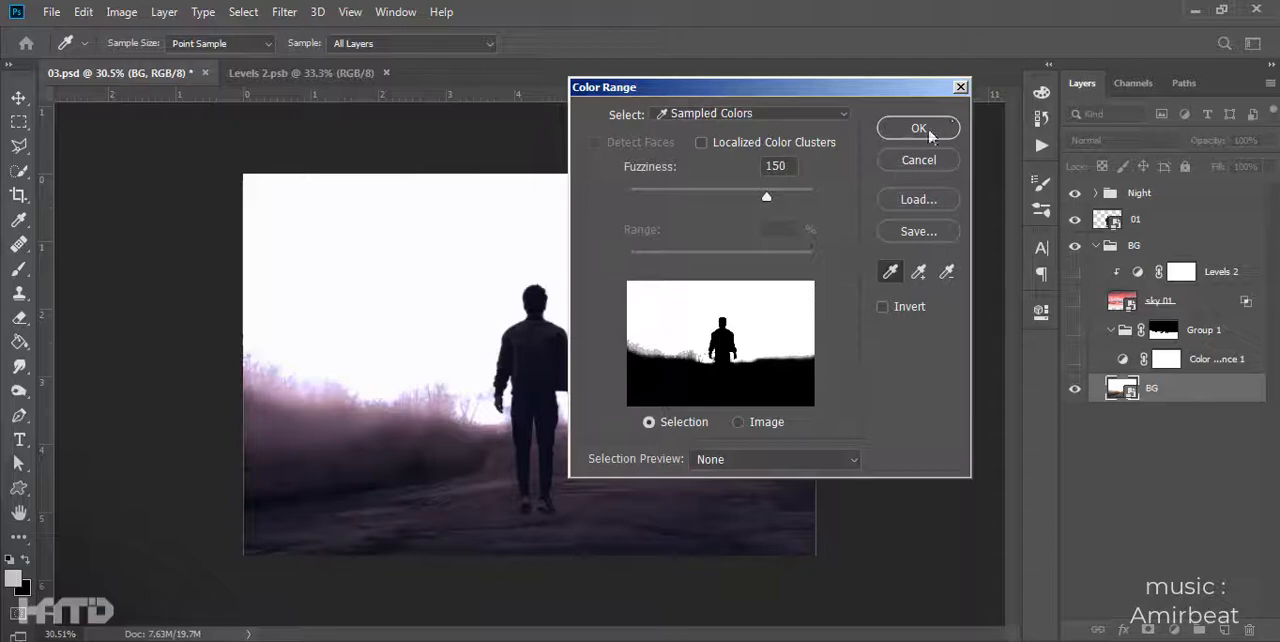
click(918, 128)
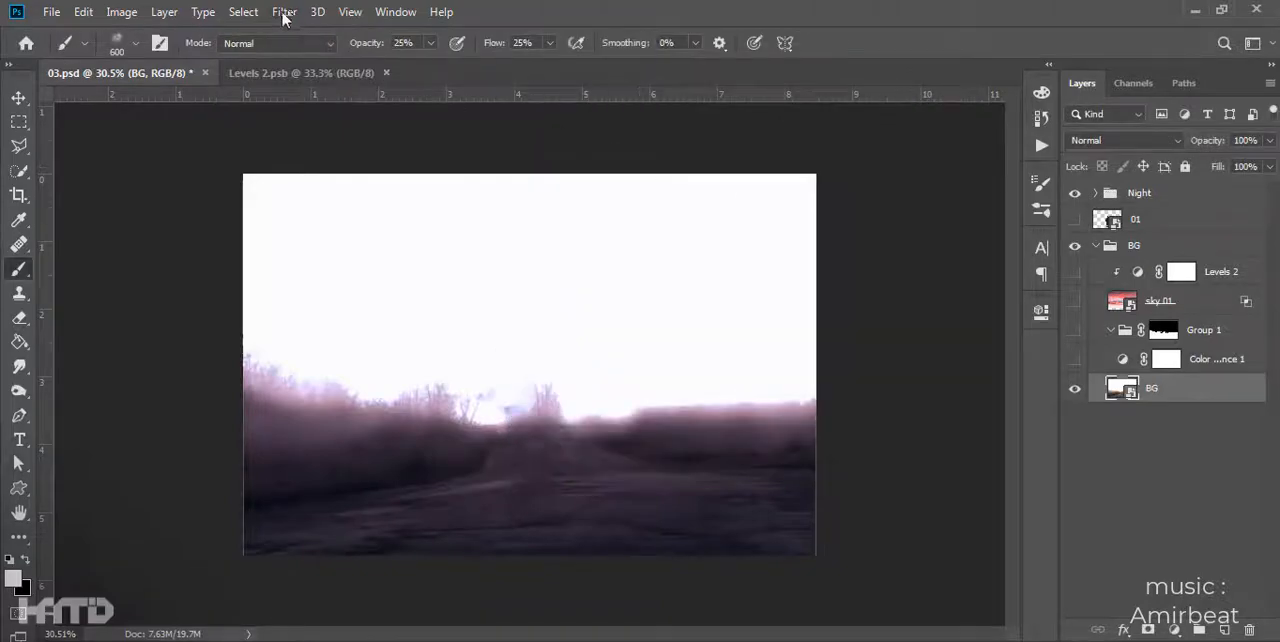
- With the man hidden, select the BG image's white sky by Color Range at fuzziness 150, invert the selection and mask the layer with it
click(243, 11)
click(265, 181)
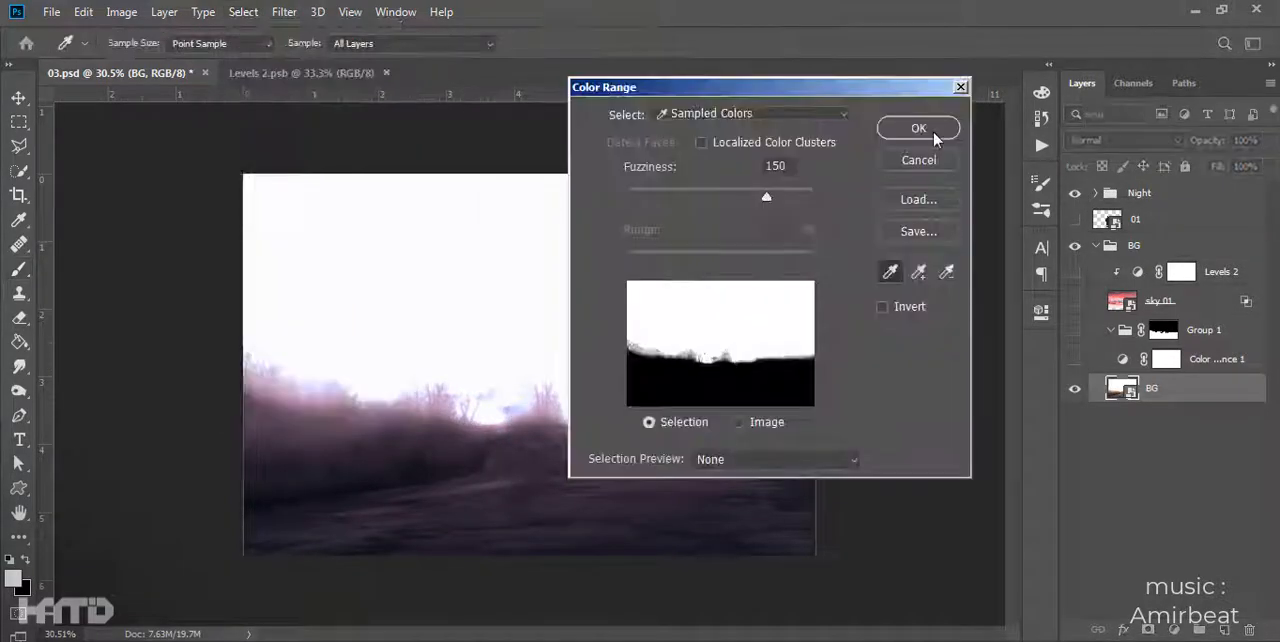
click(934, 133)
key(ctrl+shift+i)
click(1149, 629)
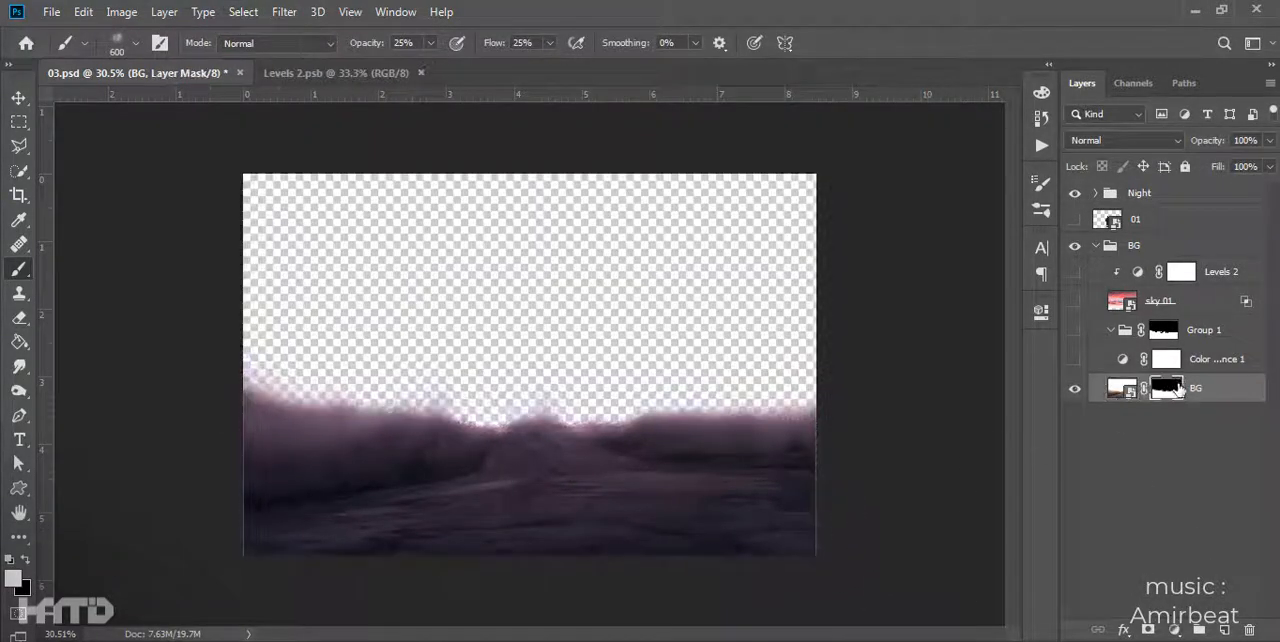
- Show the sky 01 layer and move it beneath the BG group
click(1073, 303)
drag(1222, 397, 1222, 401)
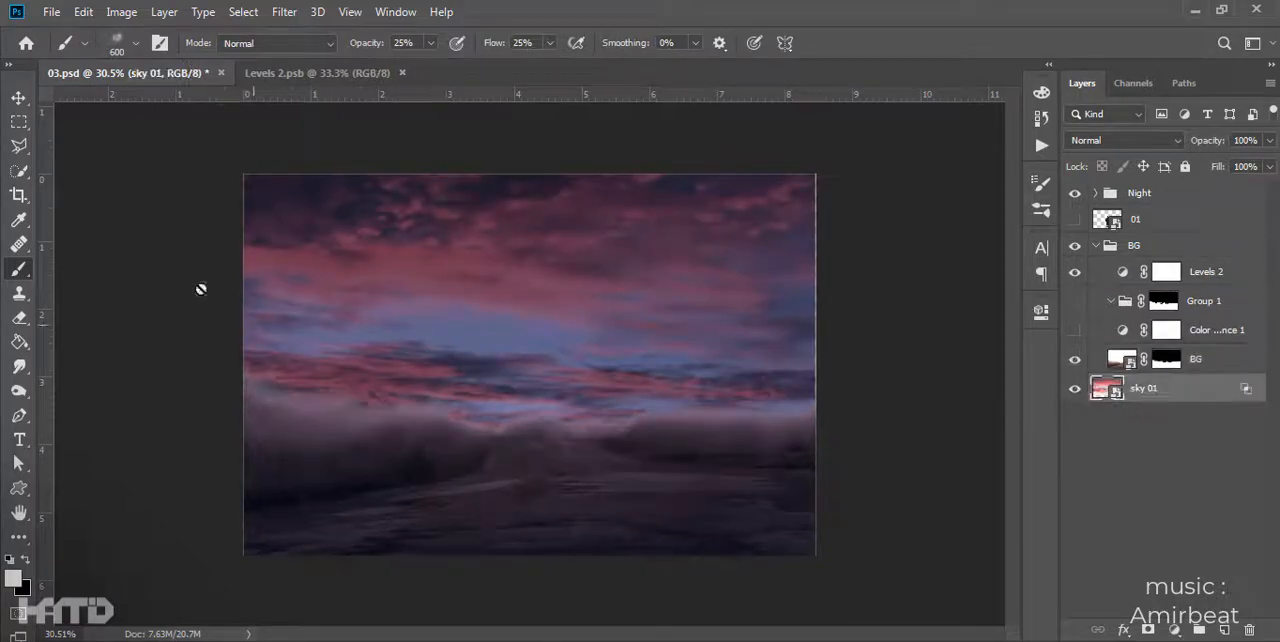
key(v)
click(1138, 418)
- Feather the BG layer's mask to soften the edge between the road and the sky
double_click(1168, 359)
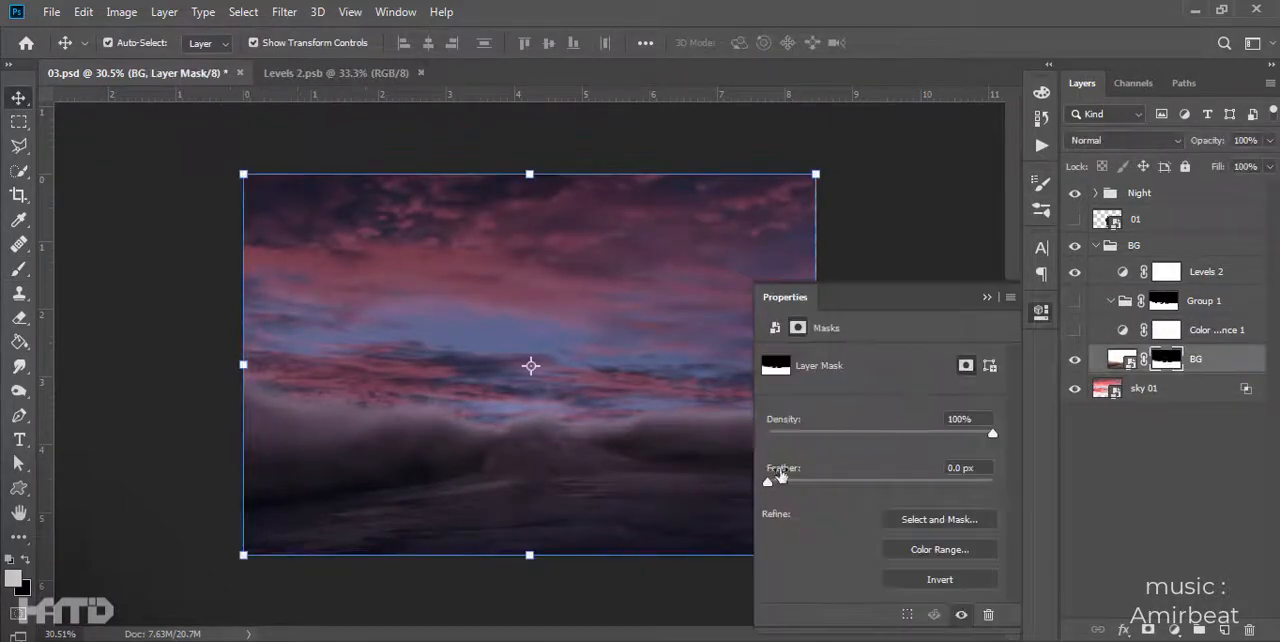
mouse_move(906, 484)
mouse_down()
mouse_move(852, 486)
mouse_move(894, 487)
mouse_up()
click(1040, 310)
- Hide the Night group, make the man visible again and save the document
click(1075, 194)
click(1075, 219)
click(944, 404)
scroll(733, 430, up, 4)
key(ctrl+s)
scroll(733, 430, down, 2)
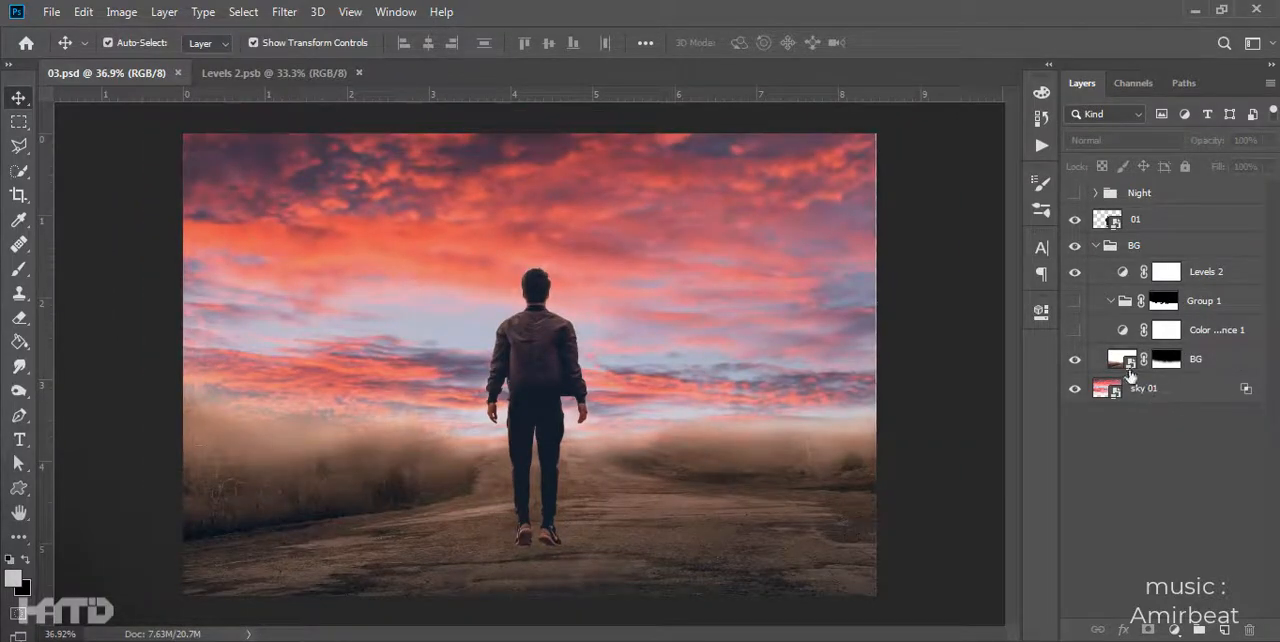
- Turn the Color Balance 1 adjustment back on and clip it to the BG layer so it affects only the road
click(1075, 330)
click(1215, 330)
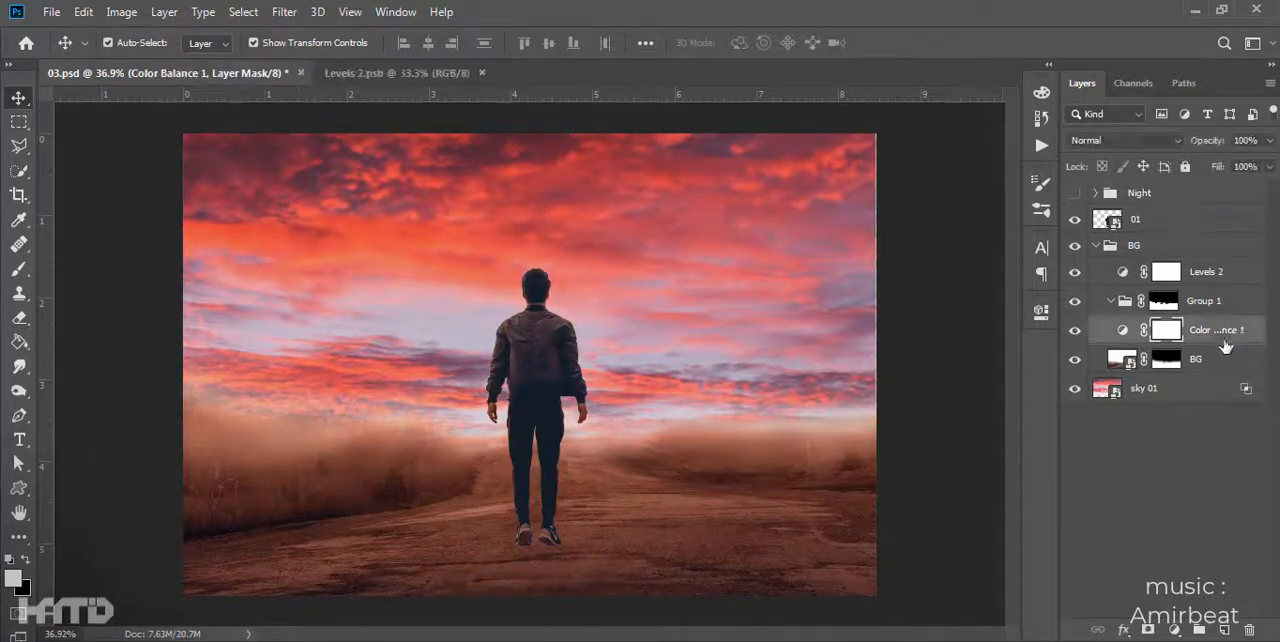
click(951, 427)
scroll(951, 427, down, 3)
click(1198, 329)
drag(1208, 140, 767, 152)
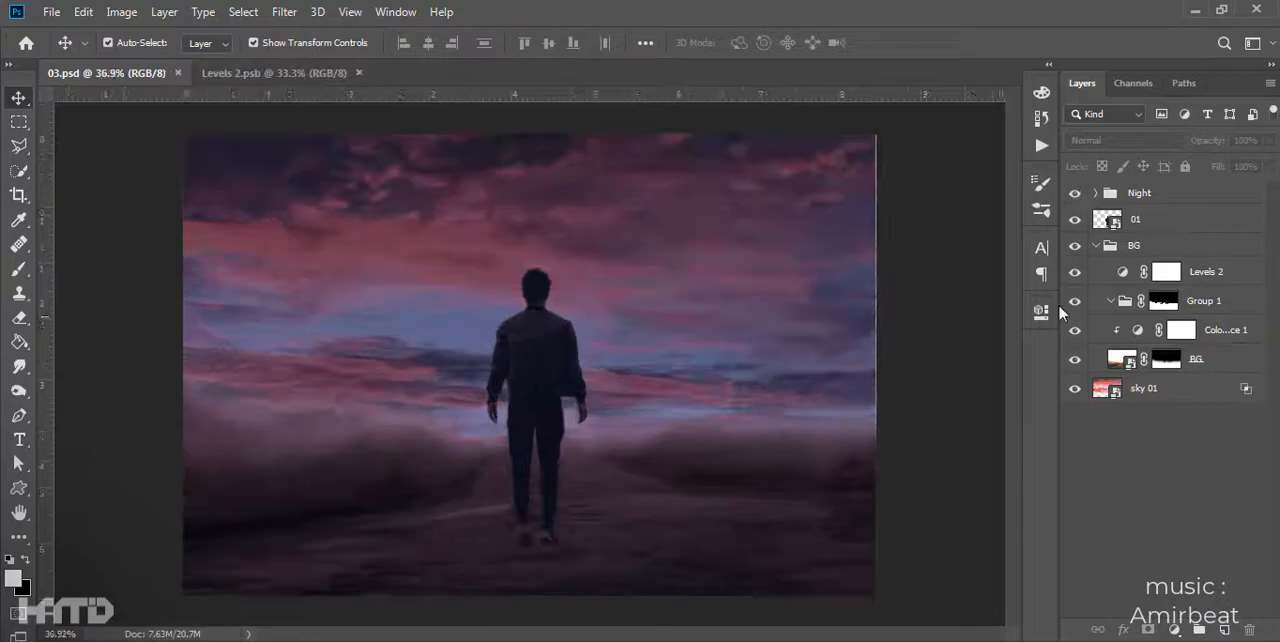
- Add a light blue Solid Color fill layer directly above sky 01
click(1143, 388)
click(1174, 630)
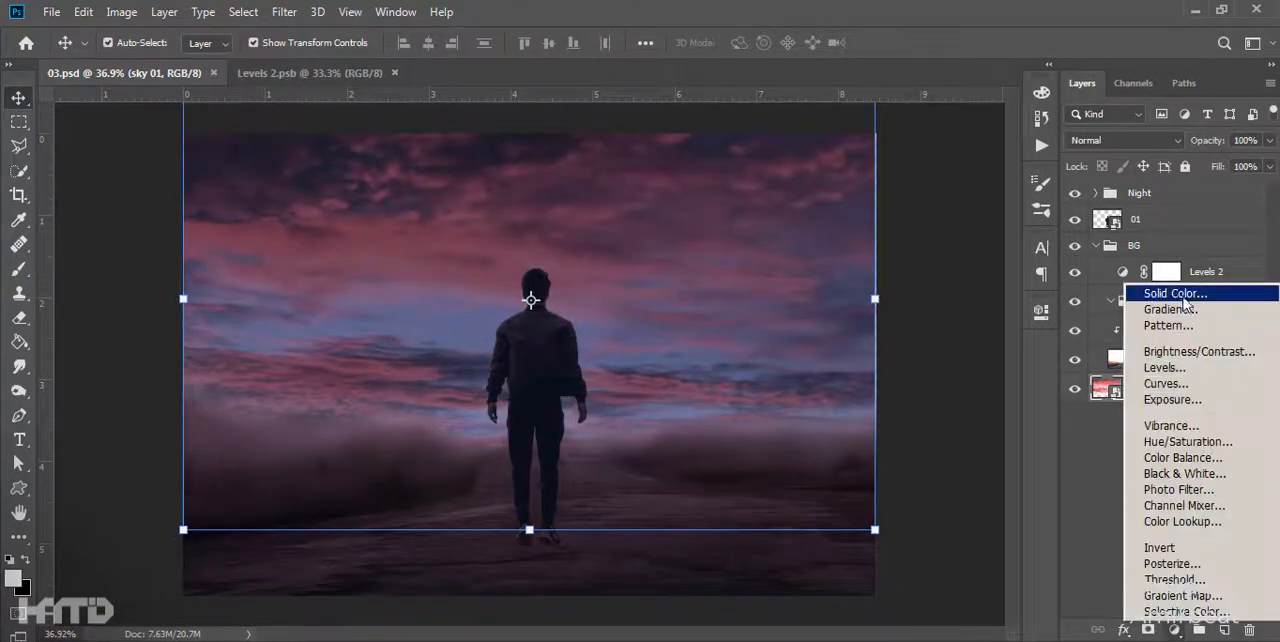
click(1190, 291)
click(863, 287)
drag(1045, 368, 1047, 396)
drag(830, 294, 879, 300)
drag(1044, 396, 1045, 382)
key(Return)
- Set the color fill's blend mode to Linear Dodge (Add) and its color to light blue #5fd3f4
click(1161, 388)
click(1125, 140)
click(1121, 308)
double_click(1107, 388)
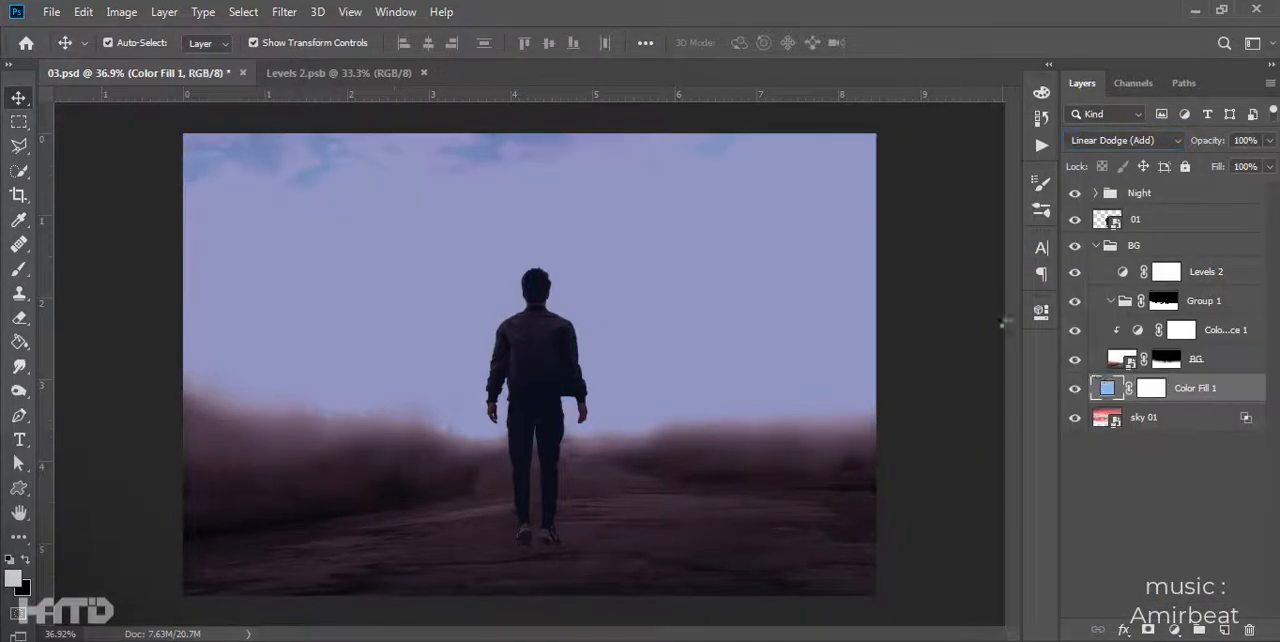
drag(1048, 407, 1047, 396)
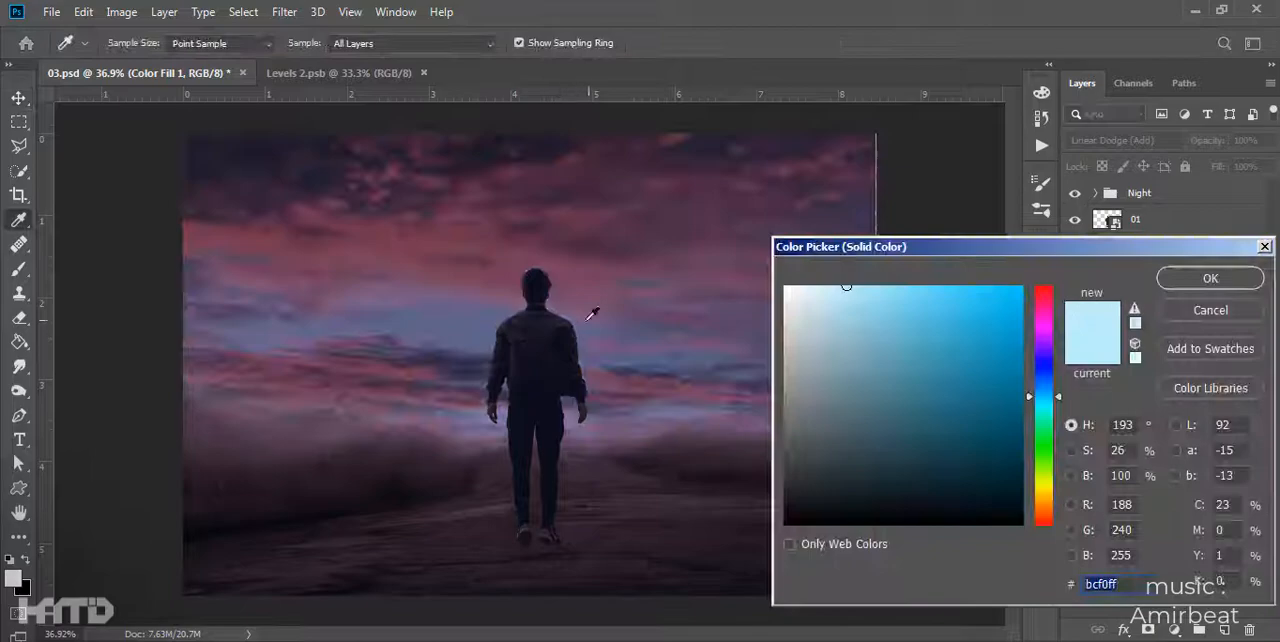
click(930, 296)
key(Return)
- Invert the Color Fill 1 mask to black and choose a soft round brush
click(1151, 388)
key(ctrl+i)
key(b)
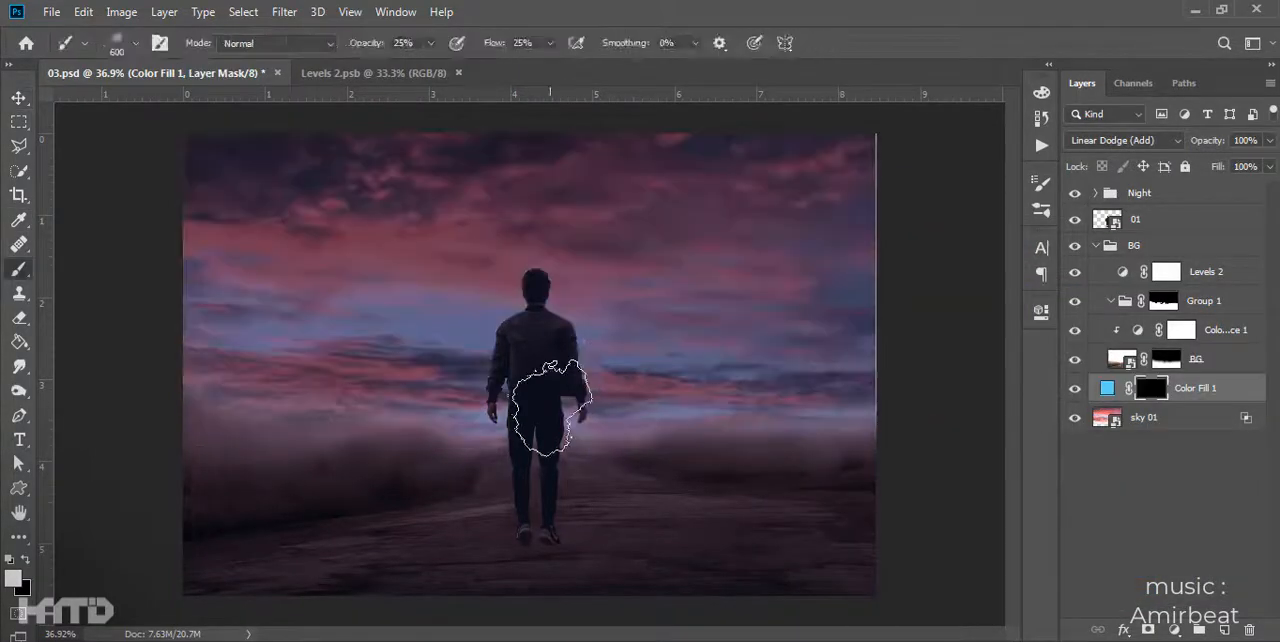
right_click(634, 390)
click(643, 354)
- Paint white on the Color Fill 1 mask with varying soft brush sizes to build a blue glow across the sky behind the man
mouse_move(423, 425)
mouse_down()
mouse_move(648, 437)
mouse_move(485, 398)
mouse_up()
key(bracketleft)
key(bracketleft)
key(bracketleft)
key(bracketright)
key(bracketright)
key(bracketright)
drag(423, 369, 364, 386)
key(bracketleft)
key(bracketleft)
key(bracketleft)
drag(647, 399, 717, 380)
key(bracketright)
key(bracketright)
key(bracketright)
drag(425, 377, 330, 375)
key(bracketleft)
key(bracketleft)
key(bracketleft)
key(bracketright)
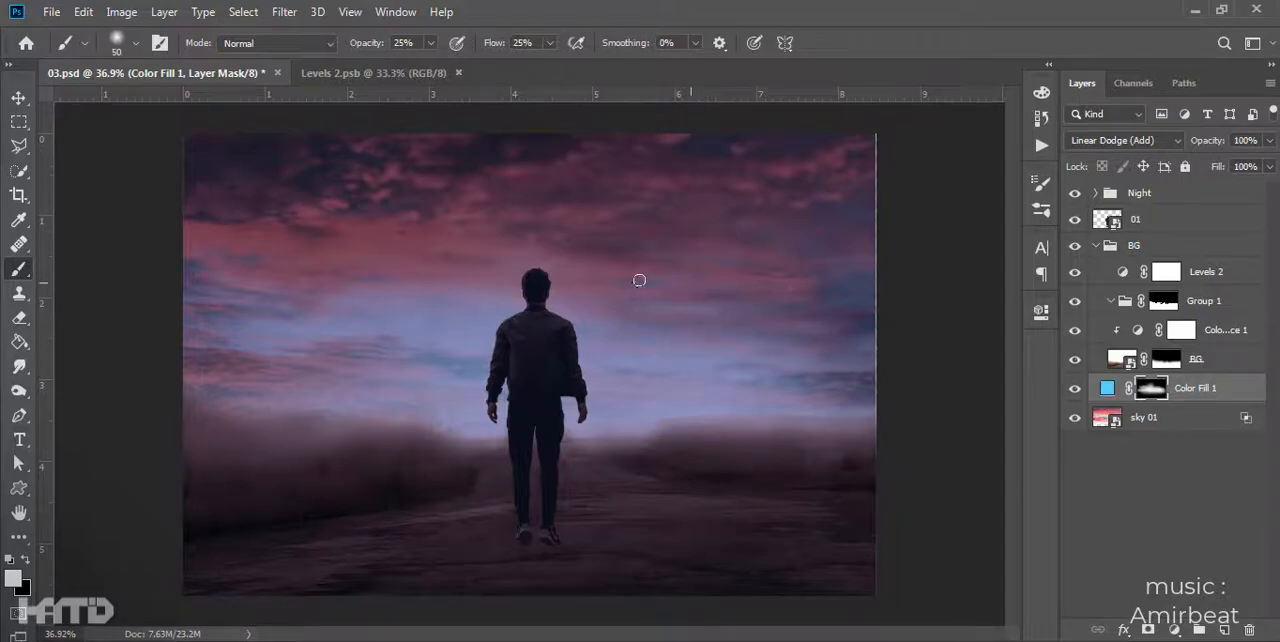
click(1075, 389)
click(1075, 389)
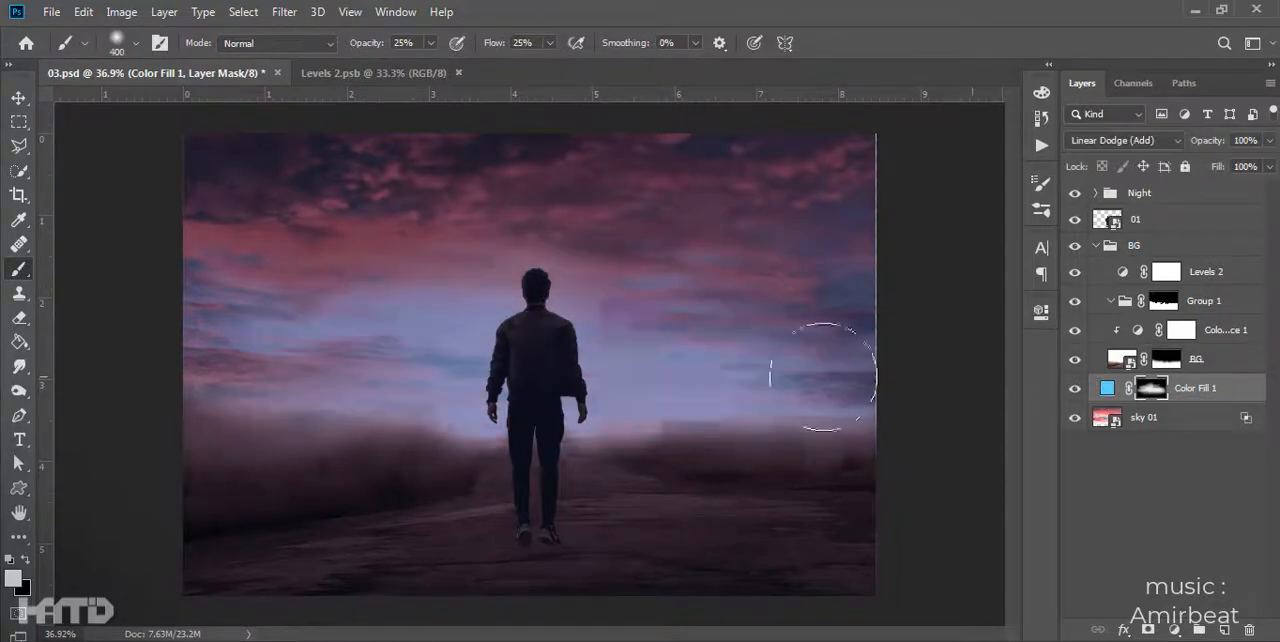
- Adjust Color Fill 1's Blend If sliders, splitting the underlying-layer shadow slider so the dark clouds show through the glow
click(1254, 395)
key(h)
double_click(1242, 391)
drag(782, 174, 1107, 109)
drag(1109, 474, 1279, 476)
drag(1279, 476, 1212, 481)
key(Return)
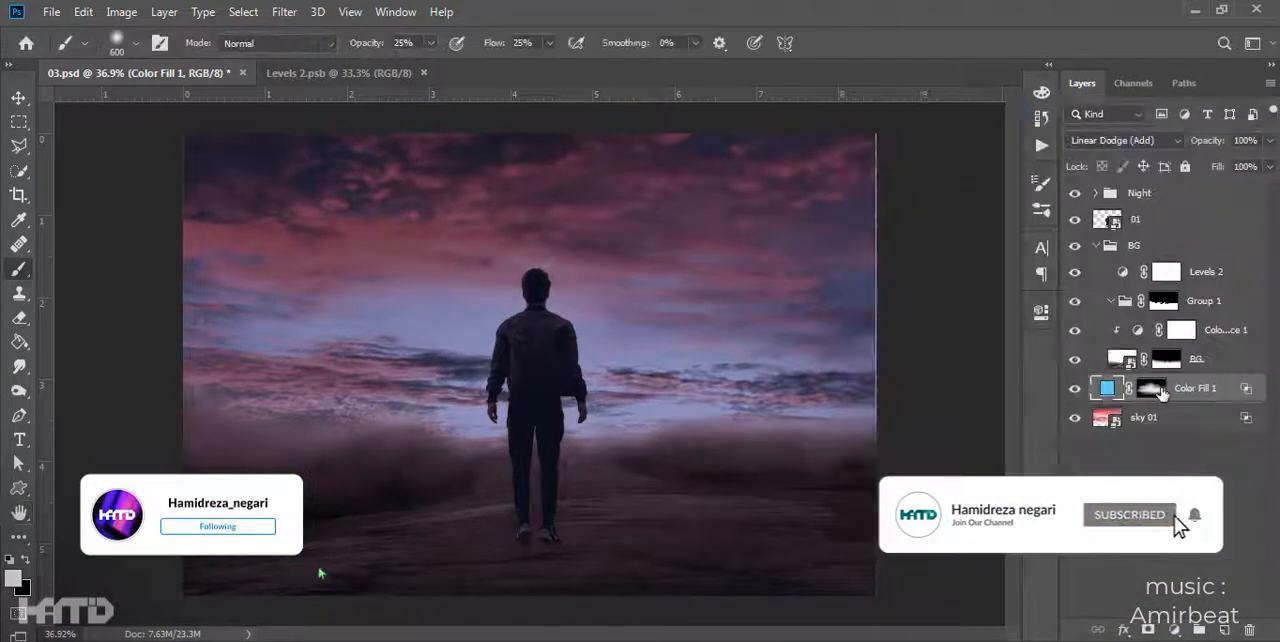
- Recheck Color Fill 1's color and move the layer between the 01 layer and the BG group
click(1157, 394)
double_click(1107, 388)
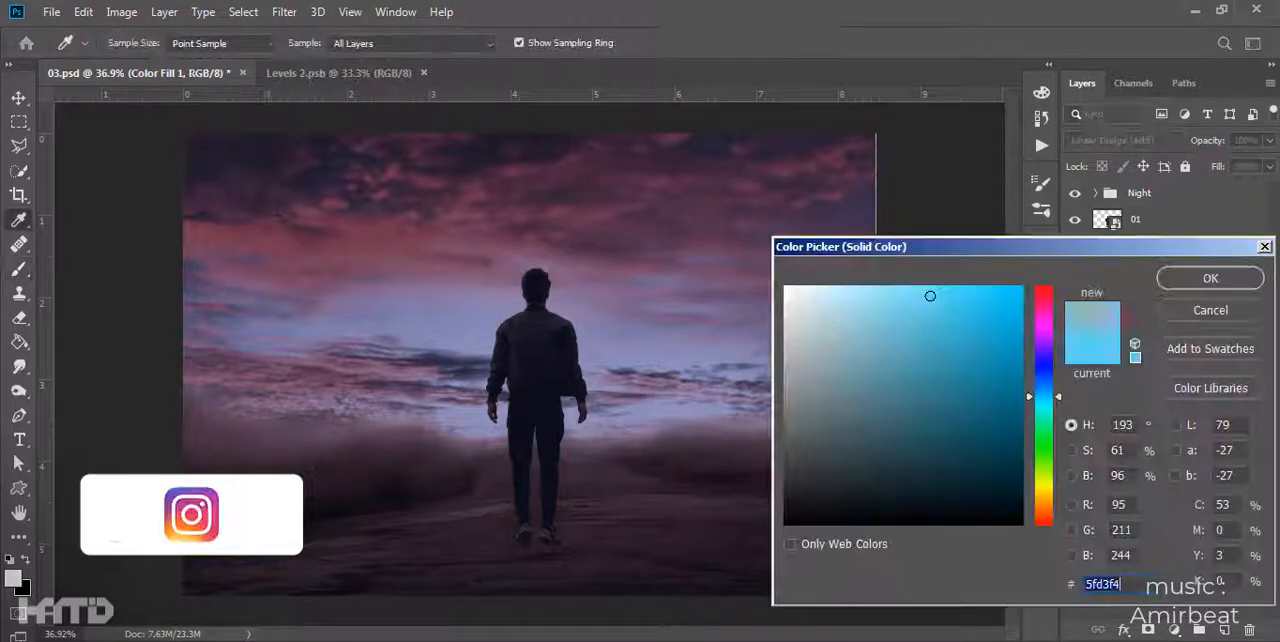
key(Return)
drag(1168, 380, 1168, 188)
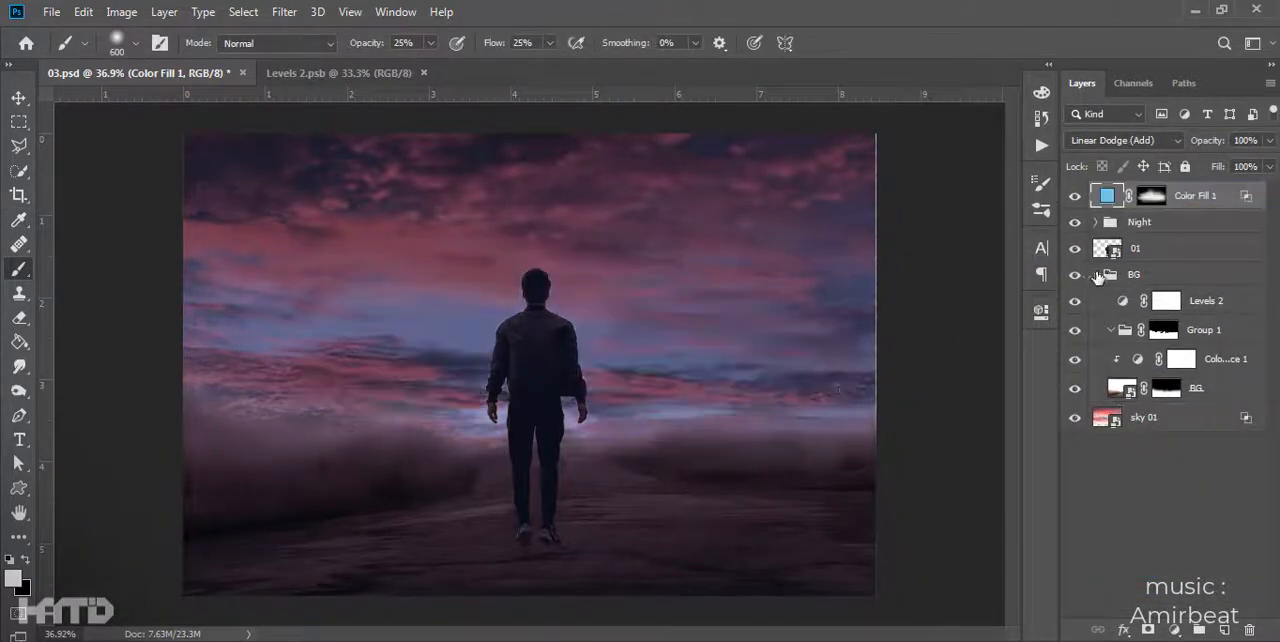
click(1096, 274)
drag(1141, 301, 1151, 430)
click(1096, 275)
drag(1180, 205, 1142, 282)
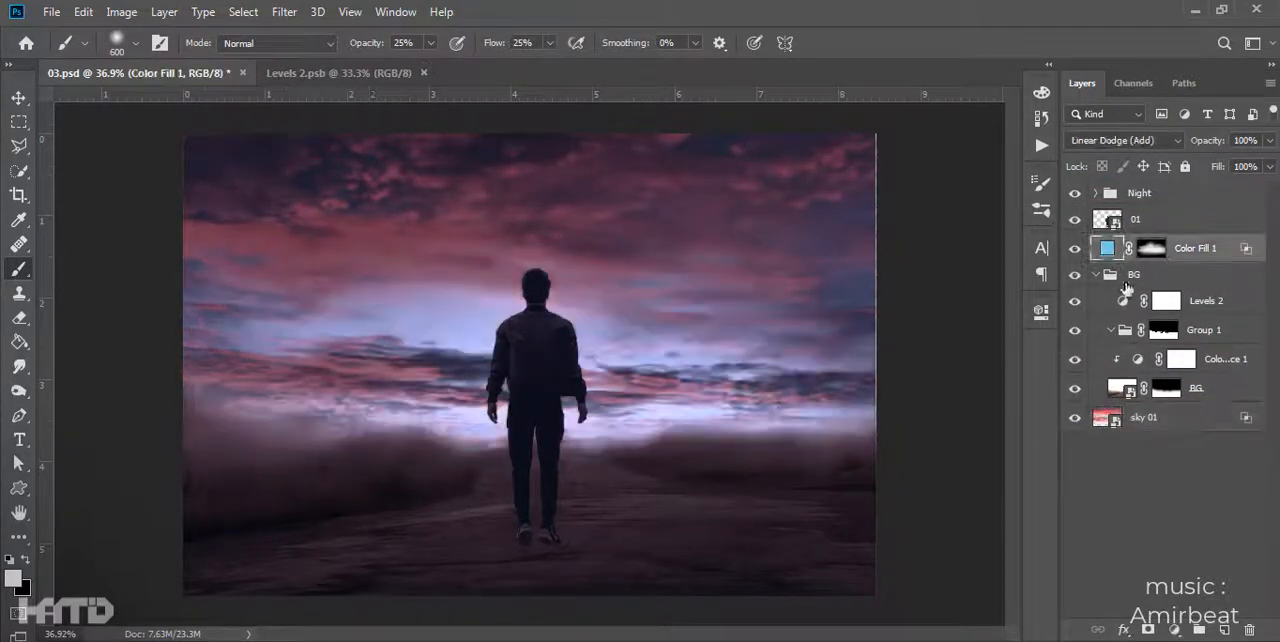
click(1096, 275)
- Rework the Color Fill 1 mask by painting a glow centered behind the man, and compare the image without the fill and the Night group
click(1151, 248)
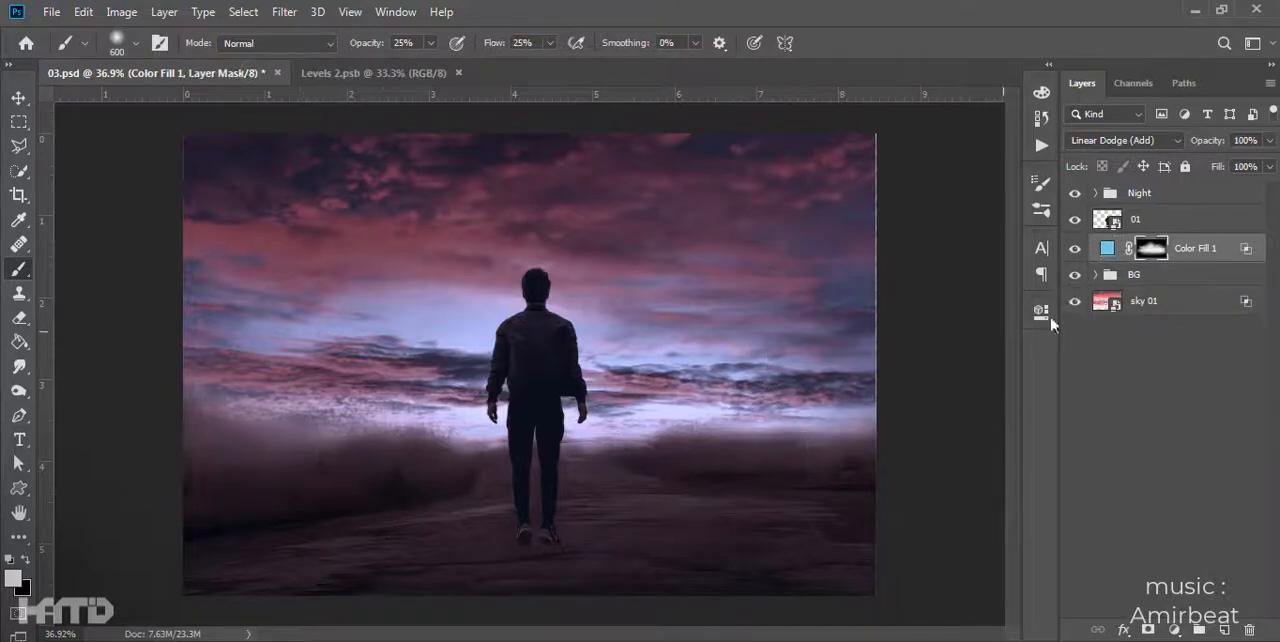
key(ctrl+i)
mouse_move(503, 411)
mouse_down()
mouse_move(437, 422)
mouse_move(687, 420)
mouse_move(523, 343)
mouse_move(561, 271)
mouse_move(501, 399)
mouse_move(379, 413)
mouse_move(398, 427)
mouse_move(622, 446)
mouse_move(491, 457)
mouse_up()
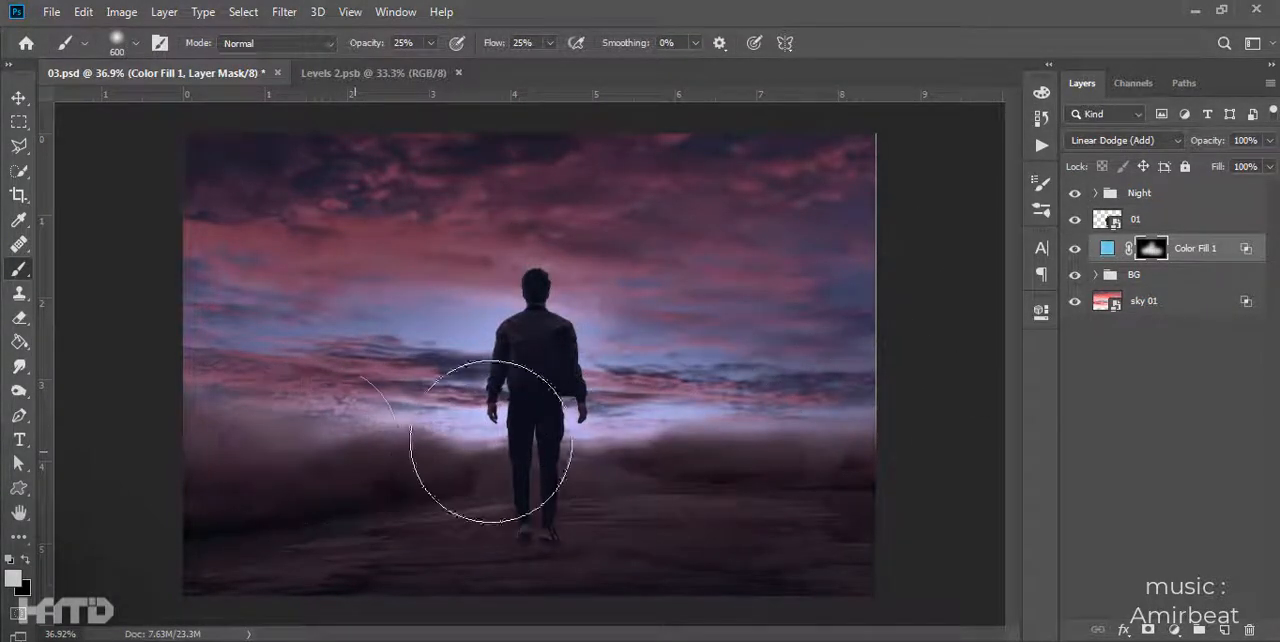
click(1075, 193)
click(1075, 248)
click(1075, 248)
click(1075, 193)
key(bracketleft)
key(bracketleft)
key(bracketleft)
key(bracketleft)
key(bracketright)
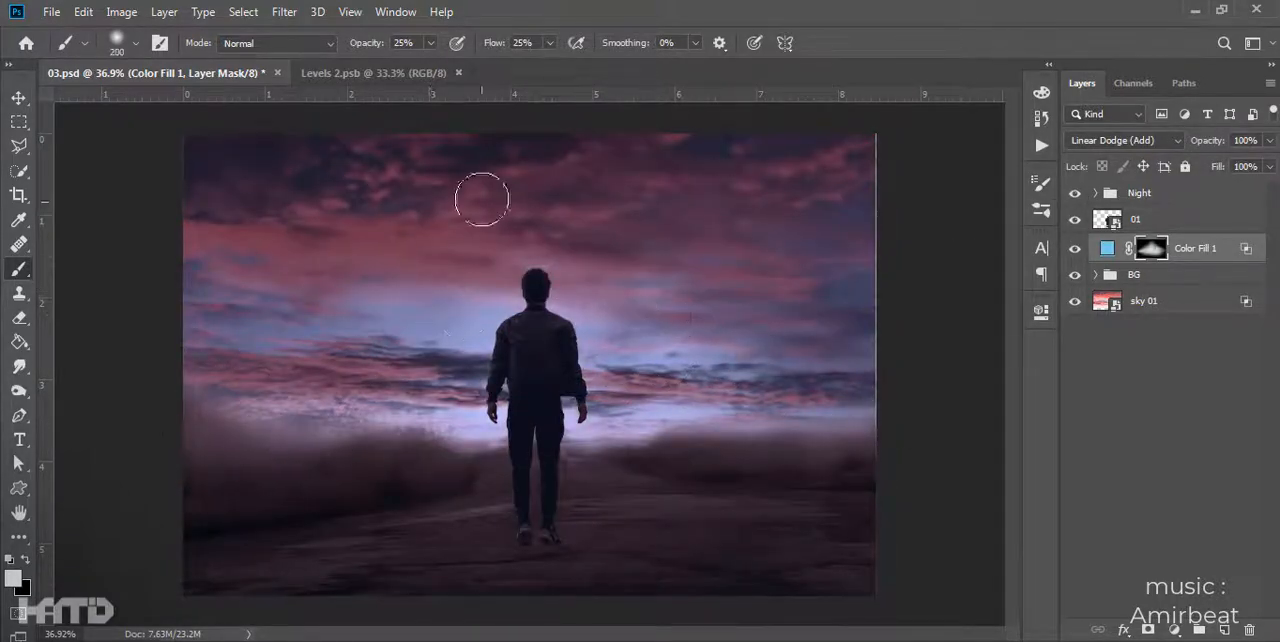
- Change Color Fill 1's color to turquoise and compare the image with the fill and the Night group off
double_click(1107, 249)
click(1044, 294)
click(980, 297)
drag(1043, 308, 1051, 412)
click(1210, 278)
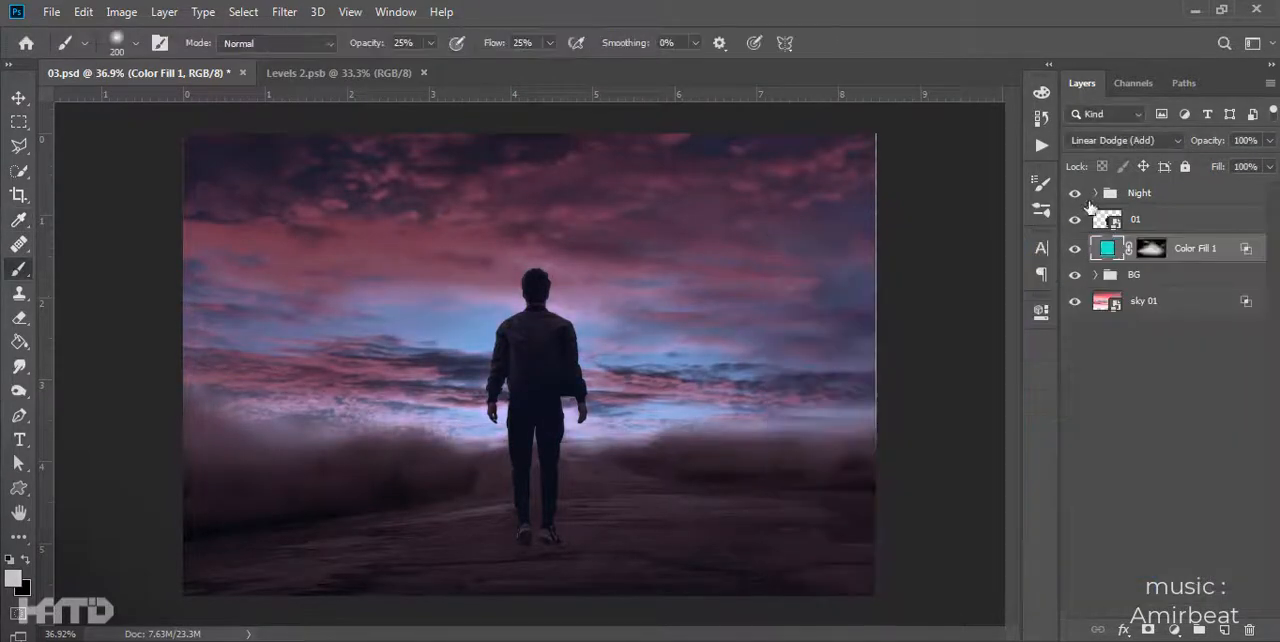
click(1075, 193)
click(1075, 248)
click(1075, 248)
click(1075, 193)
- Duplicate Color Fill 1 and clear the copy's mask to solid black
key(ctrl+j)
click(1152, 250)
key(ctrl+a)
key(Delete)
key(ctrl+d)
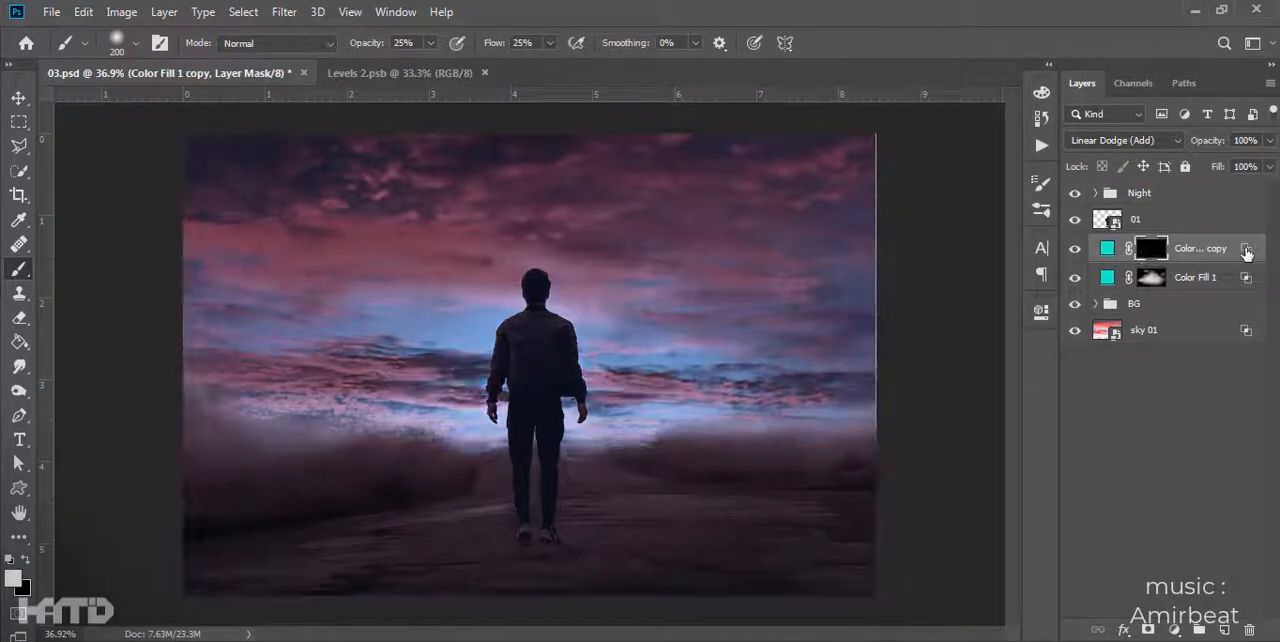
- Reset the Blend If settings of Color Fill 1 copy and set its color to periwinkle blue #8aacf4
double_click(1246, 249)
click(1208, 145)
key(b)
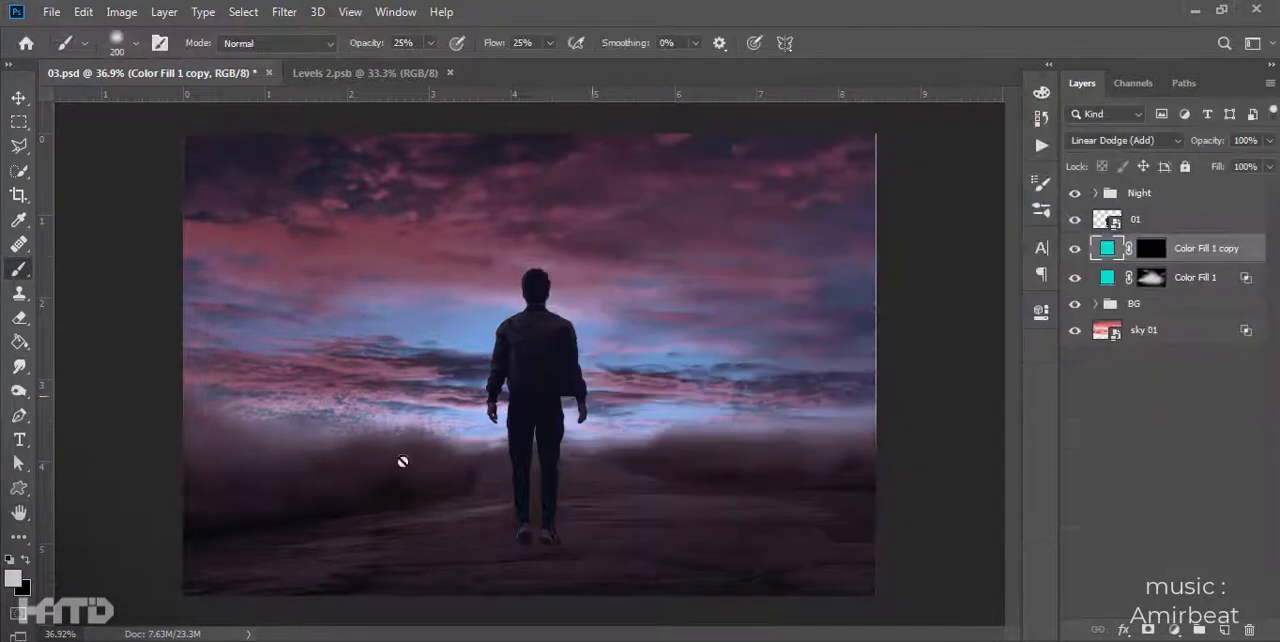
double_click(1107, 248)
click(740, 398)
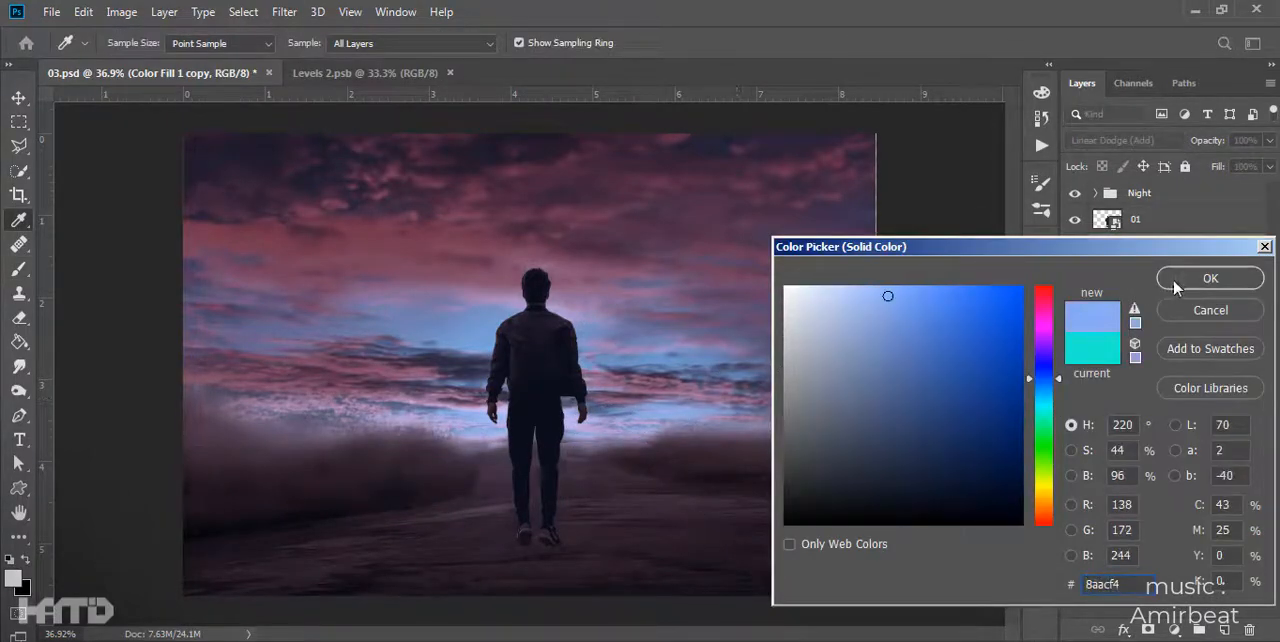
click(1208, 278)
- Paint a soft glow on the Color Fill 1 copy mask behind the man and across the road around his legs and feet
click(1150, 248)
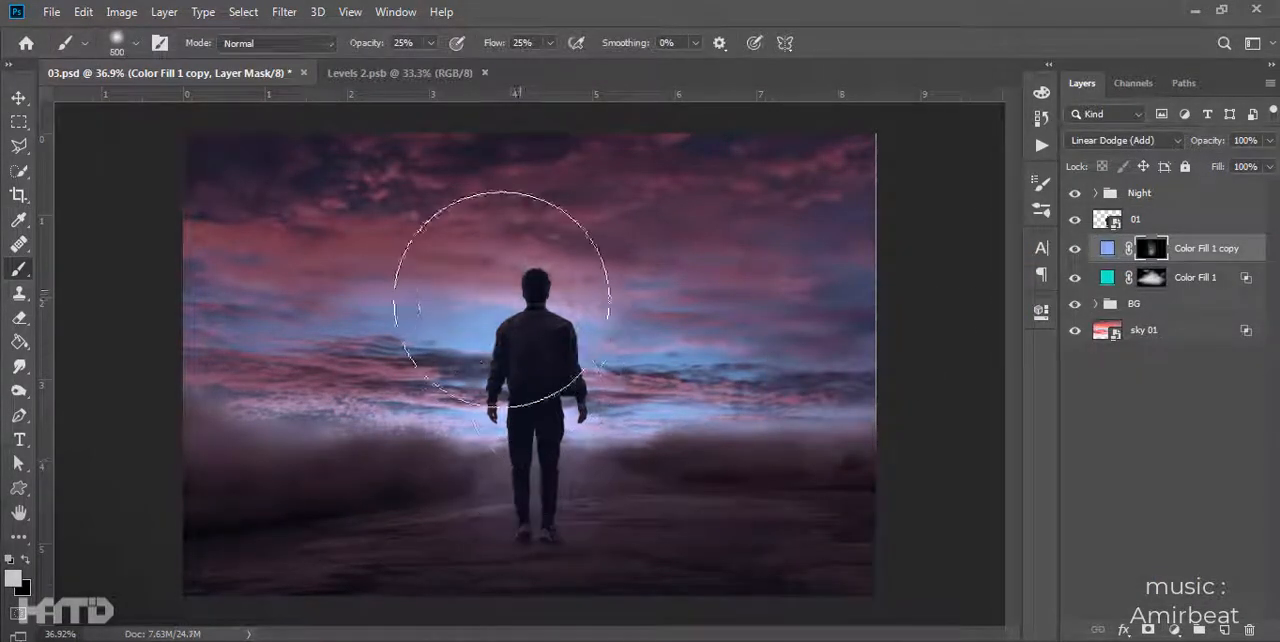
click(512, 292)
click(652, 348)
key(bracketleft)
key(bracketleft)
click(645, 462)
click(413, 483)
key(bracketleft)
key(bracketleft)
key(bracketleft)
key(bracketleft)
key(bracketleft)
click(511, 491)
scroll(640, 540, down, 1)
- Duplicate the man's 01 layer and place the copy directly below the original
click(19, 98)
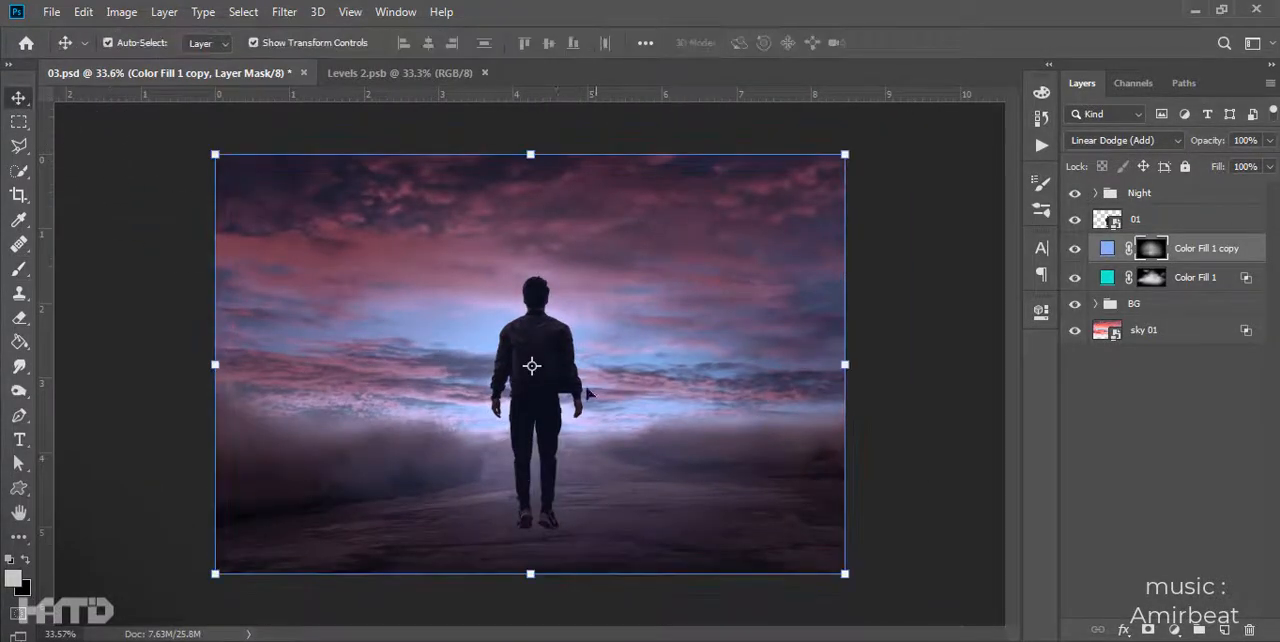
click(539, 355)
key(ctrl+j)
drag(1151, 230, 1149, 256)
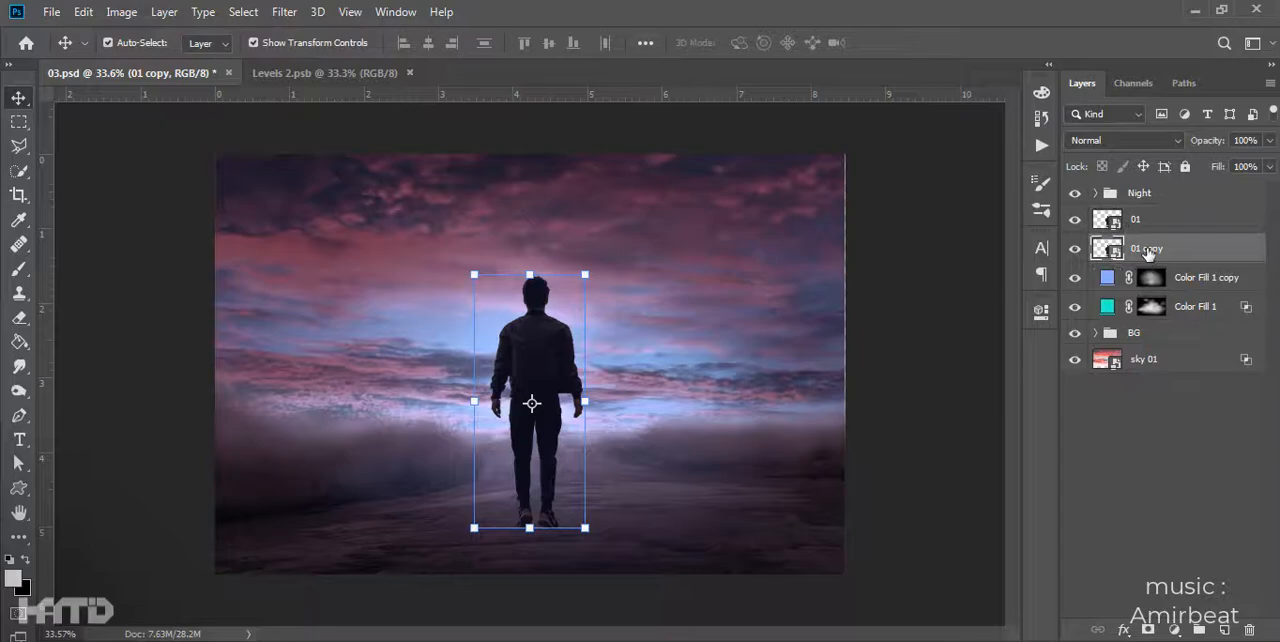
- Flip the duplicated man vertically and position him upside down on the road below the original's feet
drag(532, 335, 532, 373)
key(ctrl+t)
drag(530, 314, 545, 641)
key(Return)
scroll(578, 572, up, 8)
drag(580, 371, 594, 275)
drag(554, 487, 554, 460)
- Name the upright man's layer 01 and the flipped one Shadow, with Shadow stacked below 01
click(1180, 250)
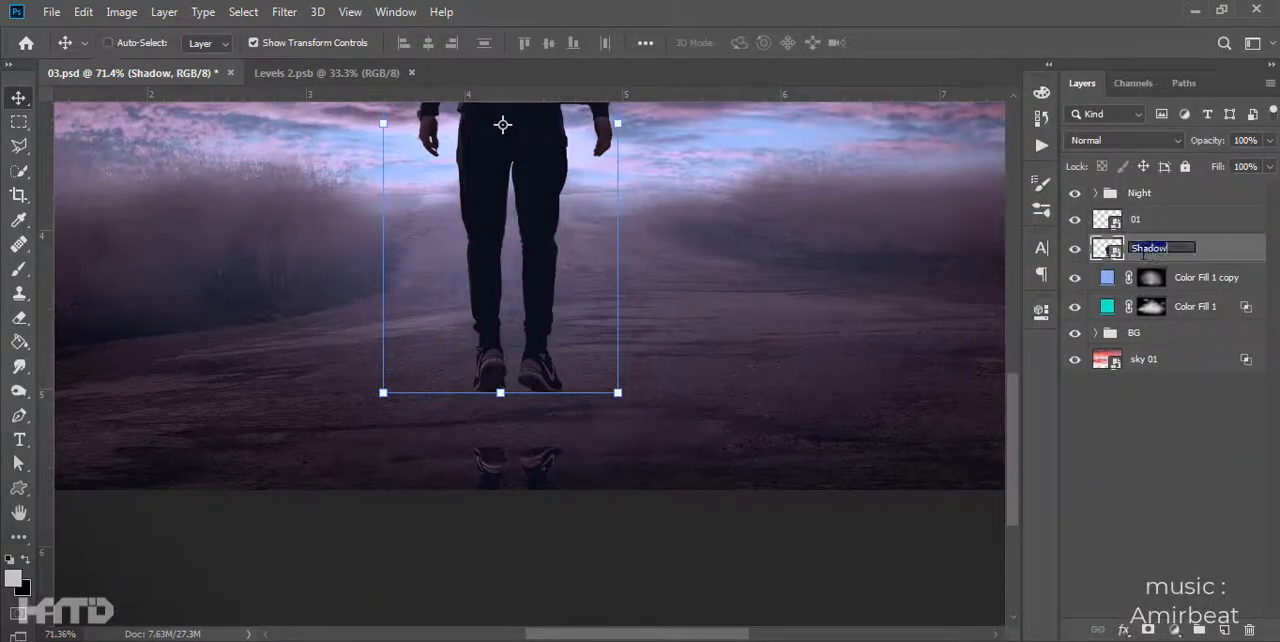
text(01)
key(Return)
drag(1146, 226, 1147, 261)
double_click(1137, 248)
text(Shadow)
key(Return)
- Apply a black Color Overlay to the flipped Shadow layer
double_click(1233, 259)
click(613, 366)
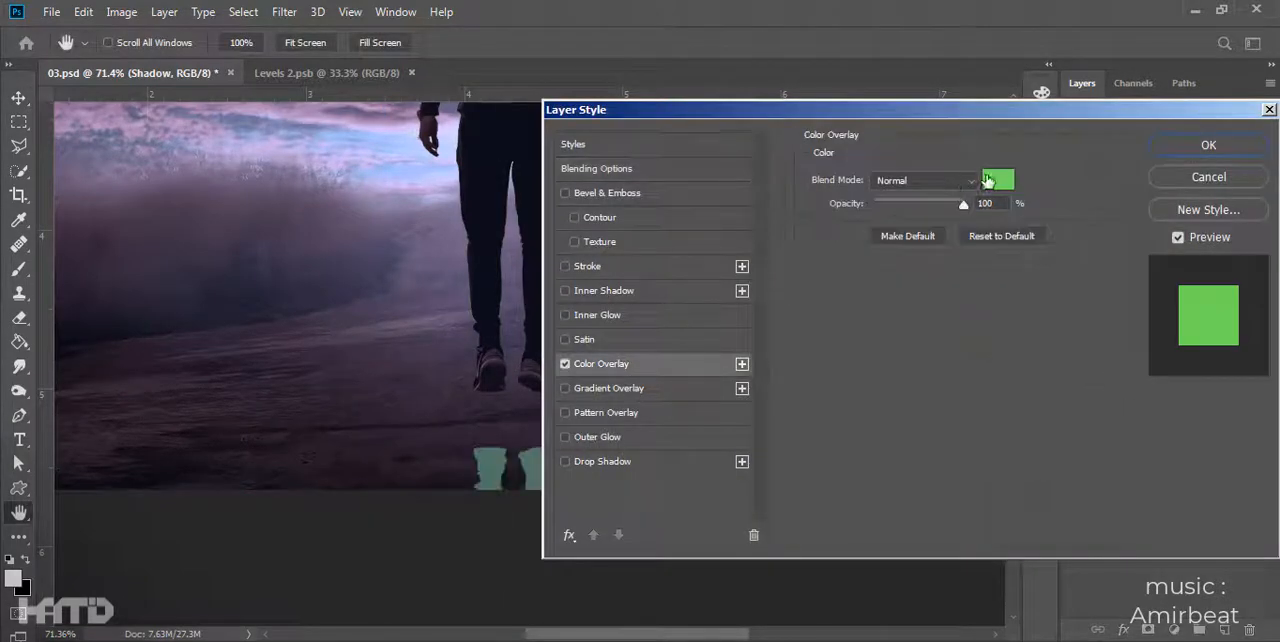
click(992, 181)
drag(845, 440, 694, 575)
click(1210, 278)
click(1208, 145)
- Convert the Shadow layer to a smart object and try a Motion Blur at a 90° angle with a 141-pixel distance
right_click(1148, 248)
click(1000, 197)
click(284, 12)
mouse_move(318, 207)
click(538, 302)
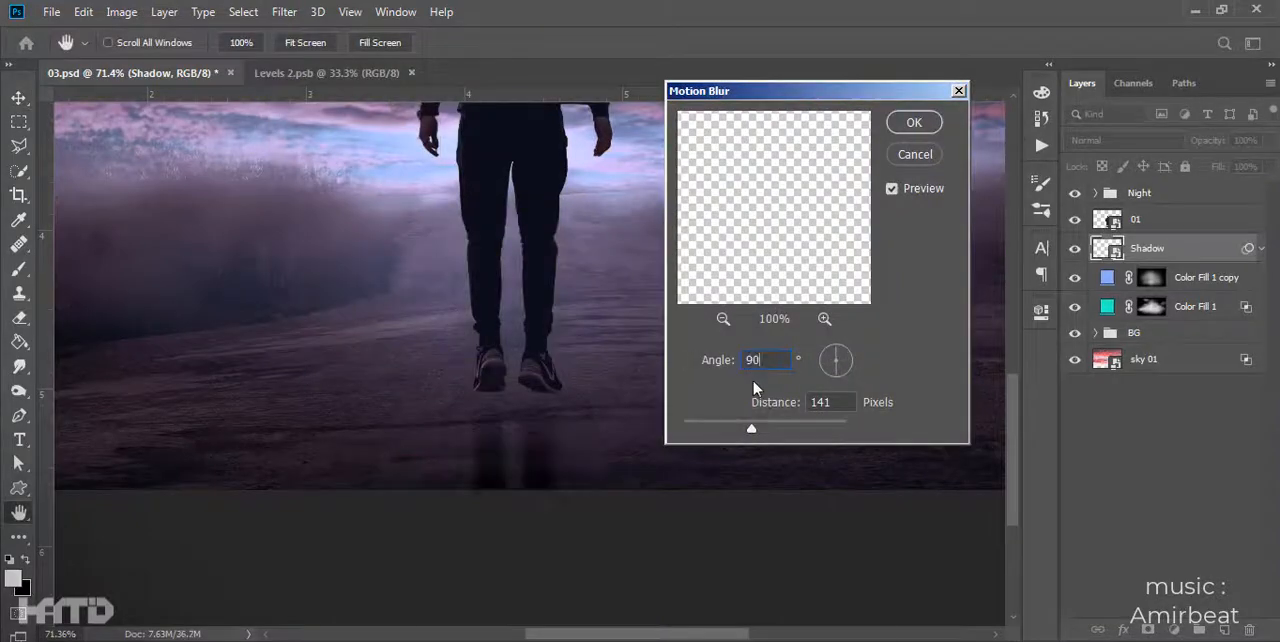
key(Return)
- Soften the flipped Shadow layer with a Gaussian Blur of about 5.6 pixels
click(284, 12)
mouse_move(330, 207)
click(544, 270)
drag(920, 386, 893, 390)
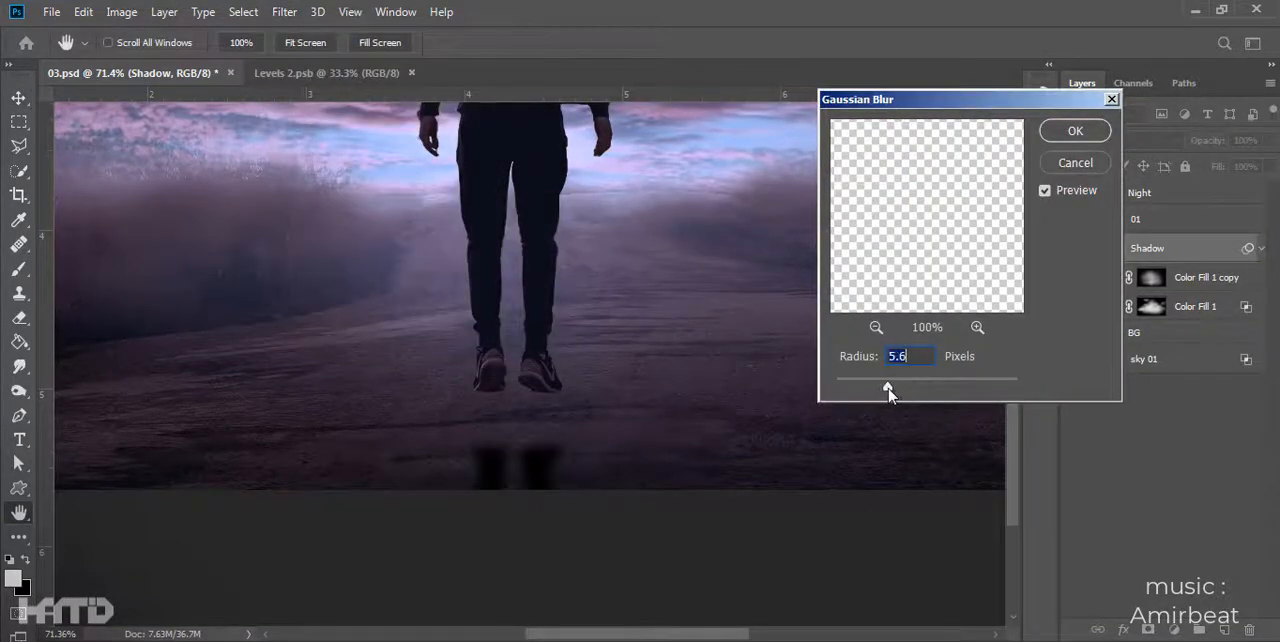
key(Return)
- Set the Shadow layer to Multiply blending at 49% opacity
click(1125, 140)
click(1100, 191)
drag(1205, 140, 906, 174)
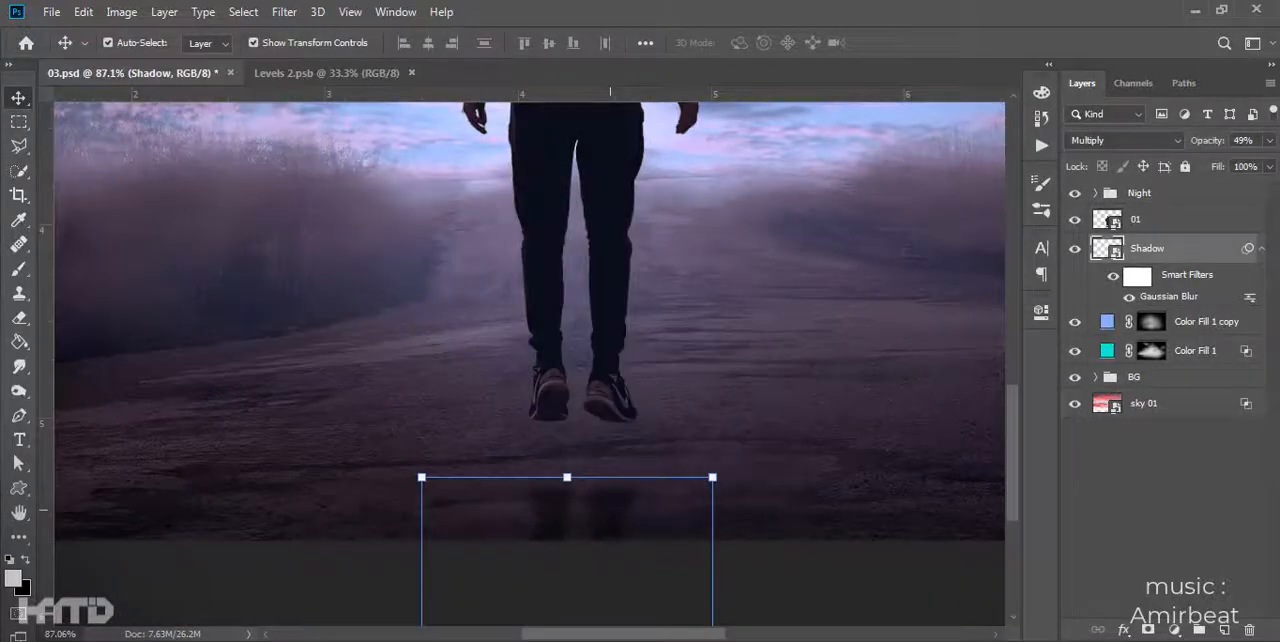
- Delete the flipped, blurred Shadow layer and the empty layer added in its place
key(Delete)
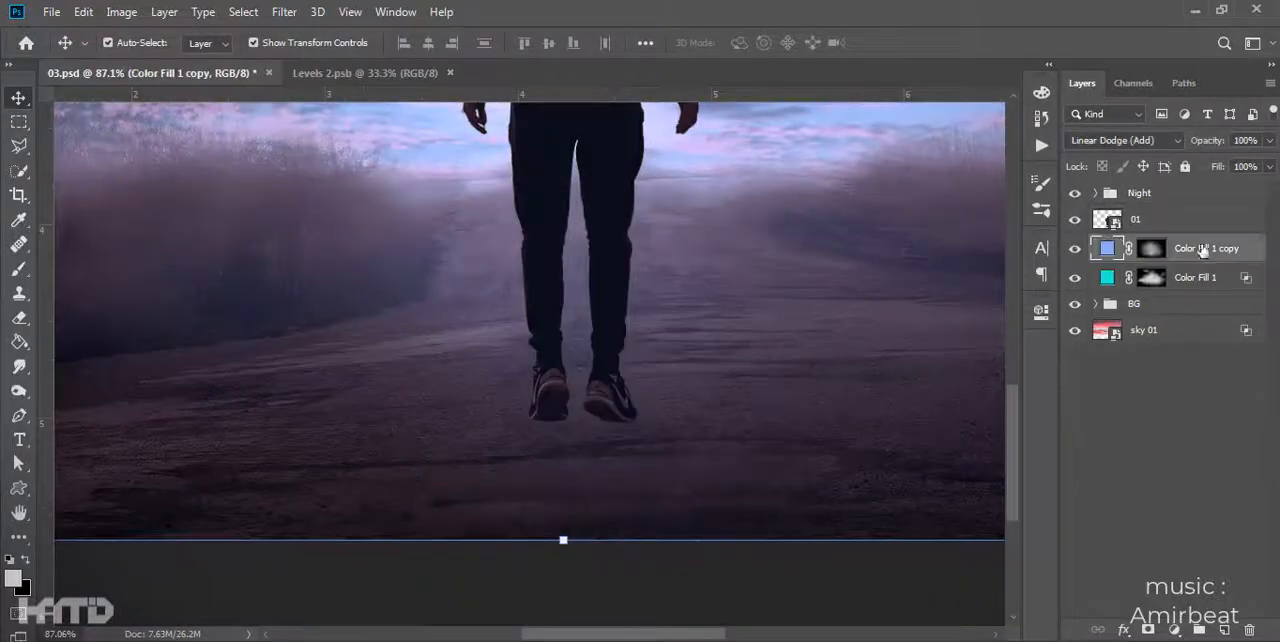
click(1225, 630)
key(Delete)
- Add a black Solid Color fill layer above Color Fill 1 copy and invert its mask to black
click(1175, 630)
click(1175, 302)
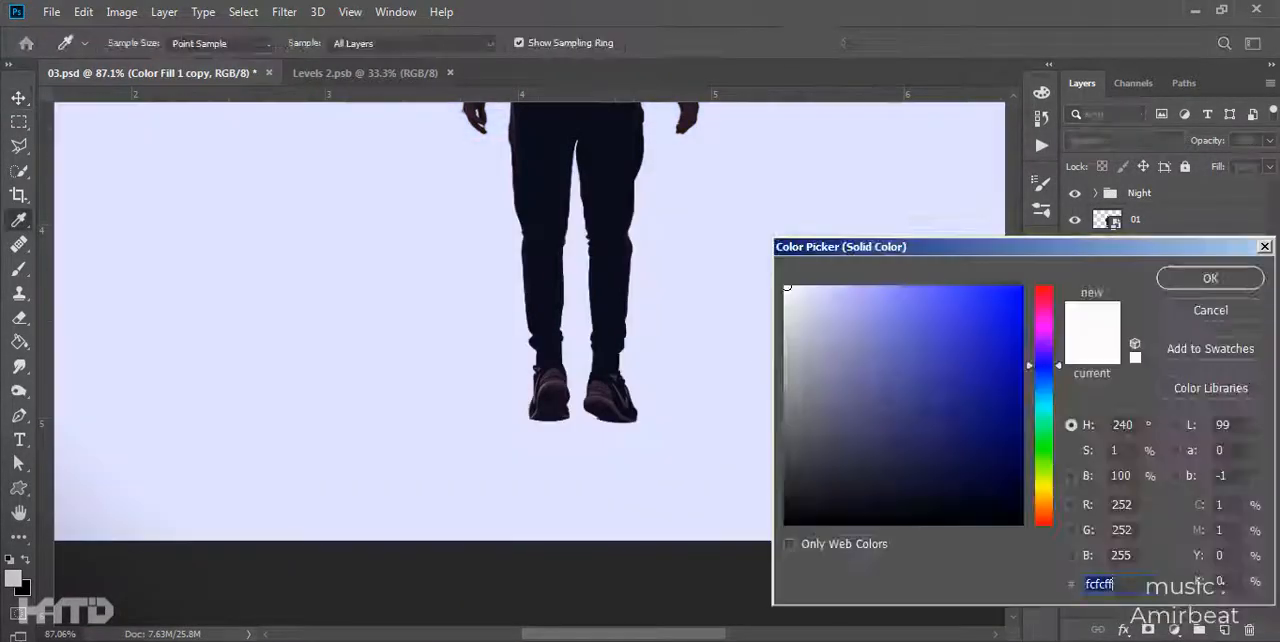
drag(811, 393, 784, 530)
click(1203, 277)
key(ctrl+i)
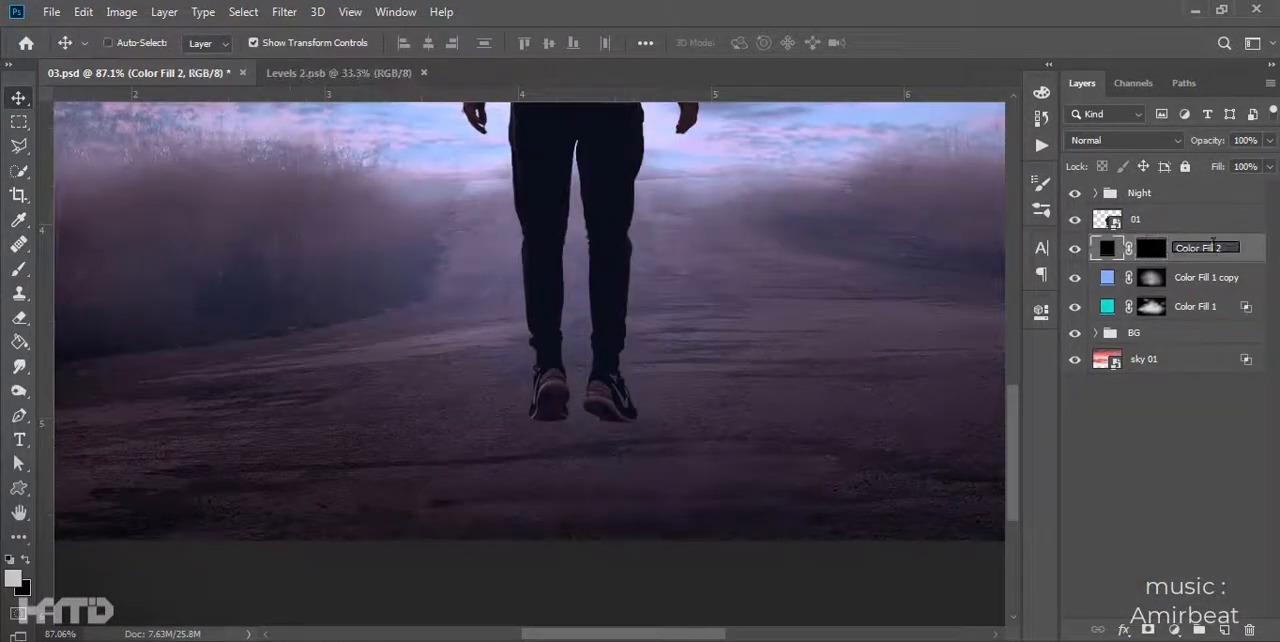
- Name the black fill layer Shadow and paint a soft shadow on its mask on the road below the man's feet
click(1152, 254)
key(b)
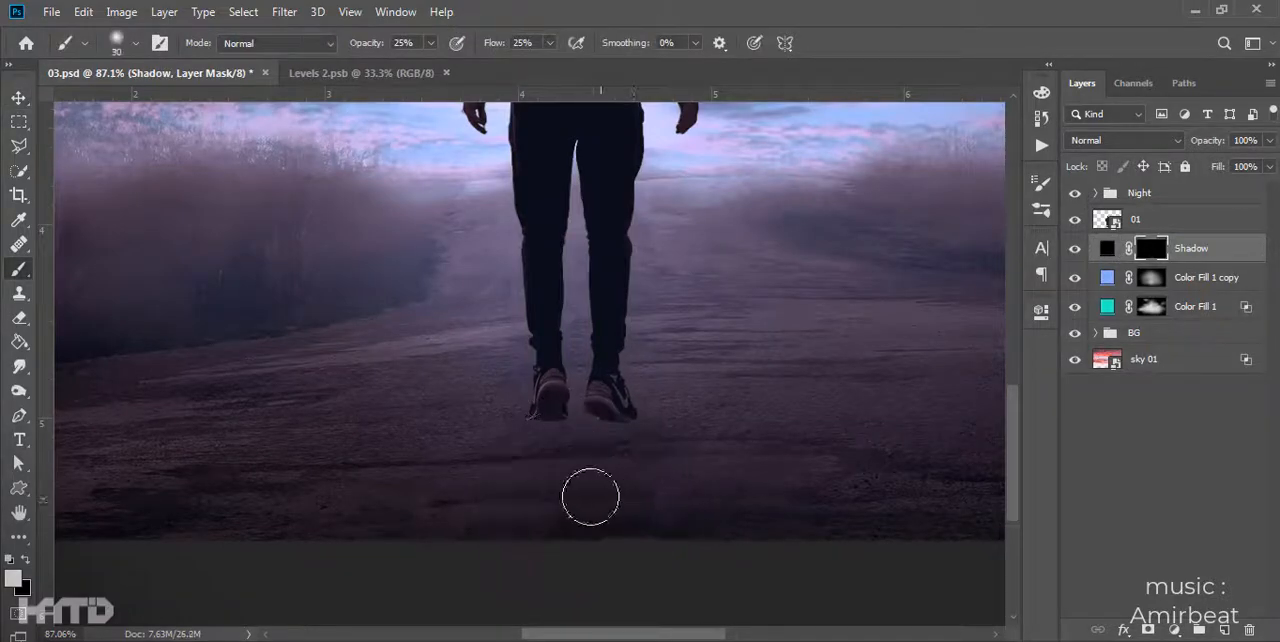
scroll(650, 493, down, 6)
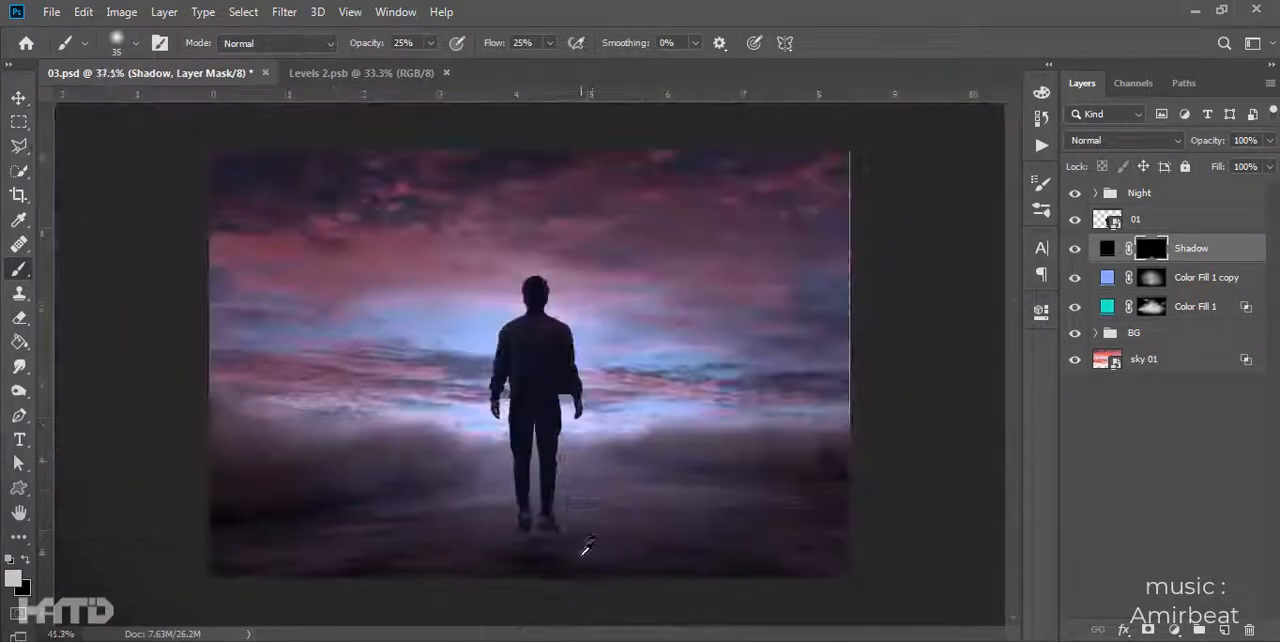
scroll(544, 333, up, 4)
scroll(529, 342, down, 3)
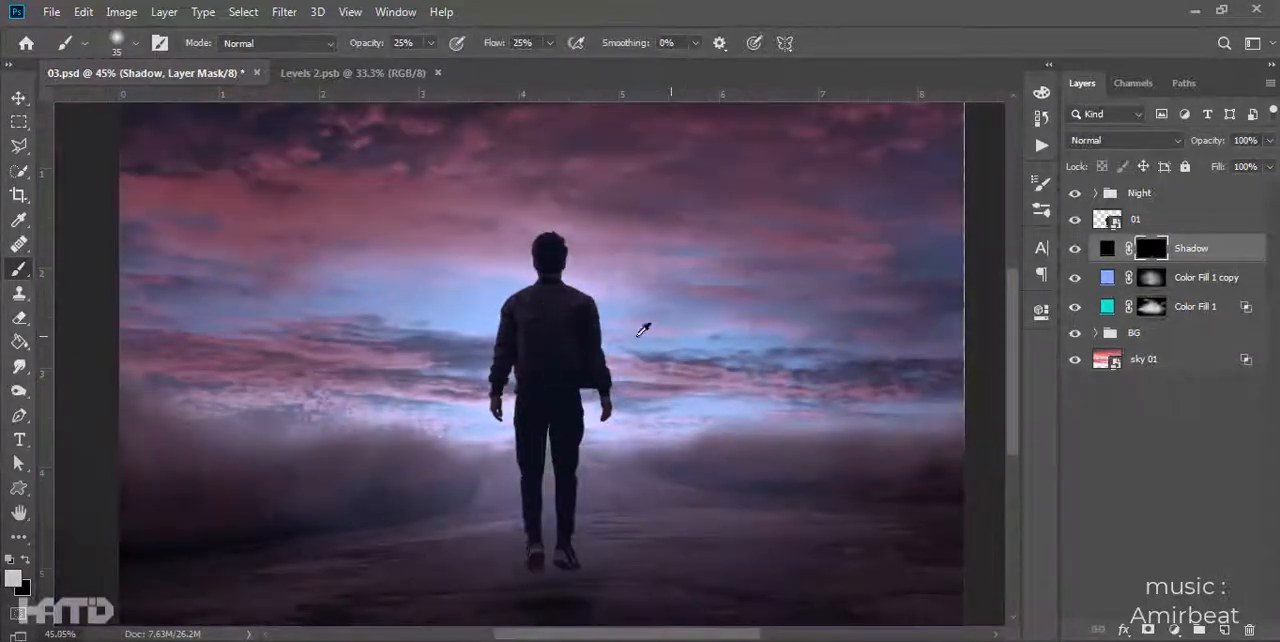
- Try to strengthen the glow by duplicating the Color Fill 1 copy layer, and undo the duplicate
click(1174, 277)
key(ctrl+j)
scroll(675, 448, down, 2)
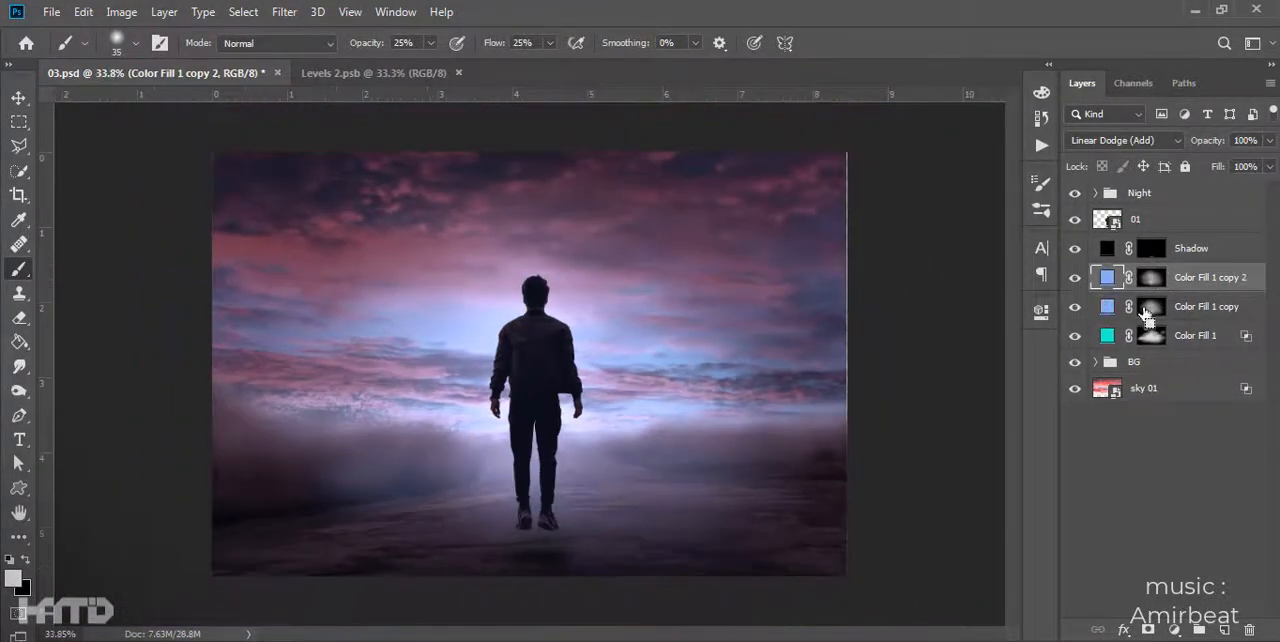
key(ctrl+z)
- Brush more light onto the Color Fill 1 copy mask along the horizon and behind the man, varying the brush size
alt+click(1150, 278)
key(bracketright)
key(bracketright)
key(bracketright)
key(bracketright)
key(bracketright)
key(bracketright)
key(bracketright)
key(bracketright)
mouse_move(430, 426)
mouse_down()
mouse_move(380, 420)
mouse_move(711, 420)
mouse_move(494, 417)
mouse_move(684, 416)
mouse_move(523, 408)
mouse_move(494, 391)
mouse_move(528, 257)
mouse_move(489, 388)
mouse_move(810, 420)
mouse_up()
key(bracketright)
key(bracketright)
key(bracketright)
key(bracketright)
key(bracketright)
key(bracketleft)
key(bracketleft)
key(bracketleft)
key(bracketleft)
key(bracketleft)
alt+click(1150, 278)
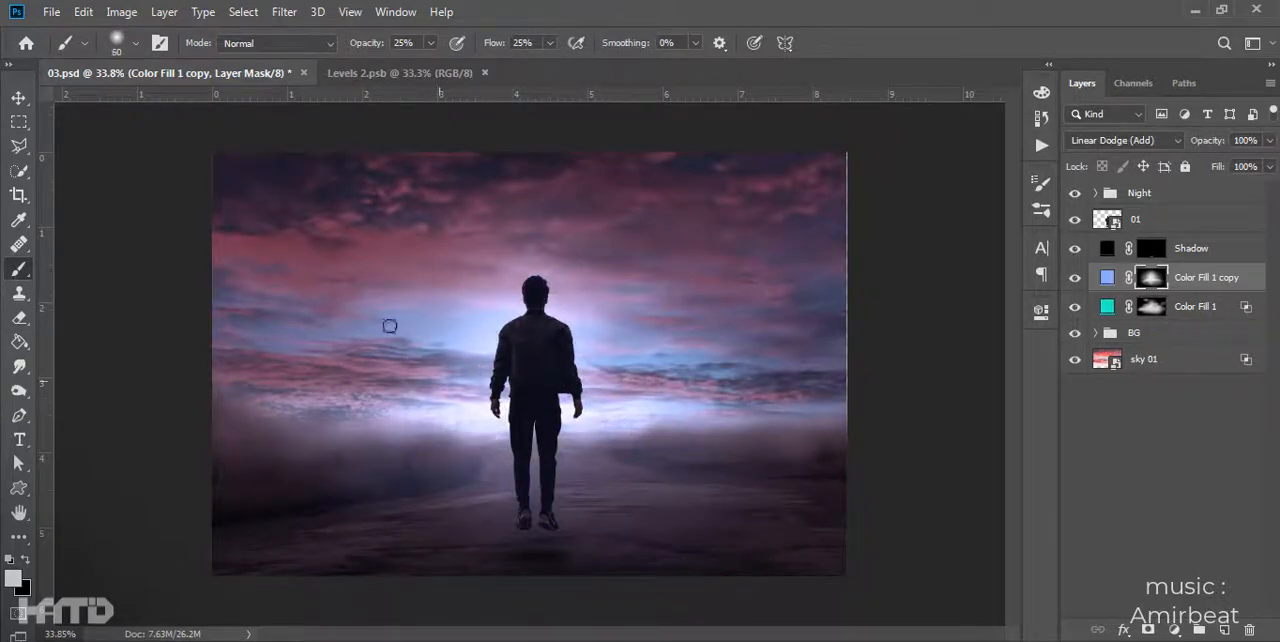
- Compare the image with and without the Color Fill 1 copy glow and examine the man at several magnifications
click(1075, 277)
click(1075, 277)
scroll(540, 380, up, 3)
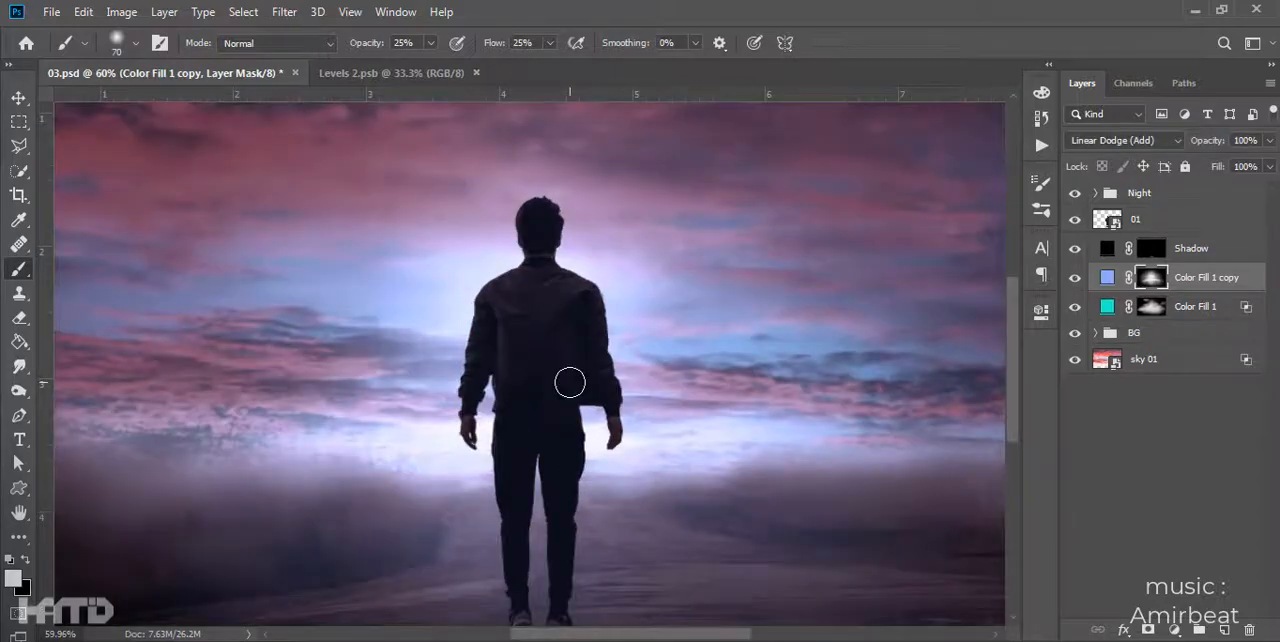
scroll(569, 382, down, 3)
scroll(539, 320, up, 3)
scroll(538, 320, up, 3)
scroll(680, 320, down, 5)
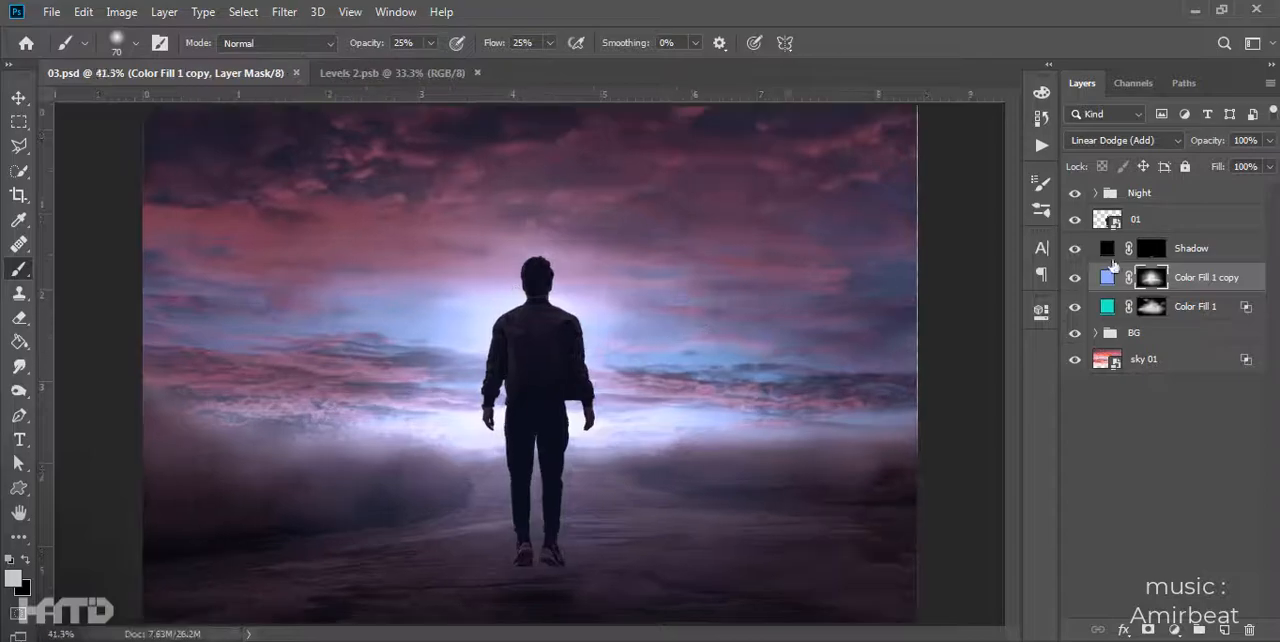
click(1174, 630)
click(1165, 477)
drag(880, 429, 699, 444)
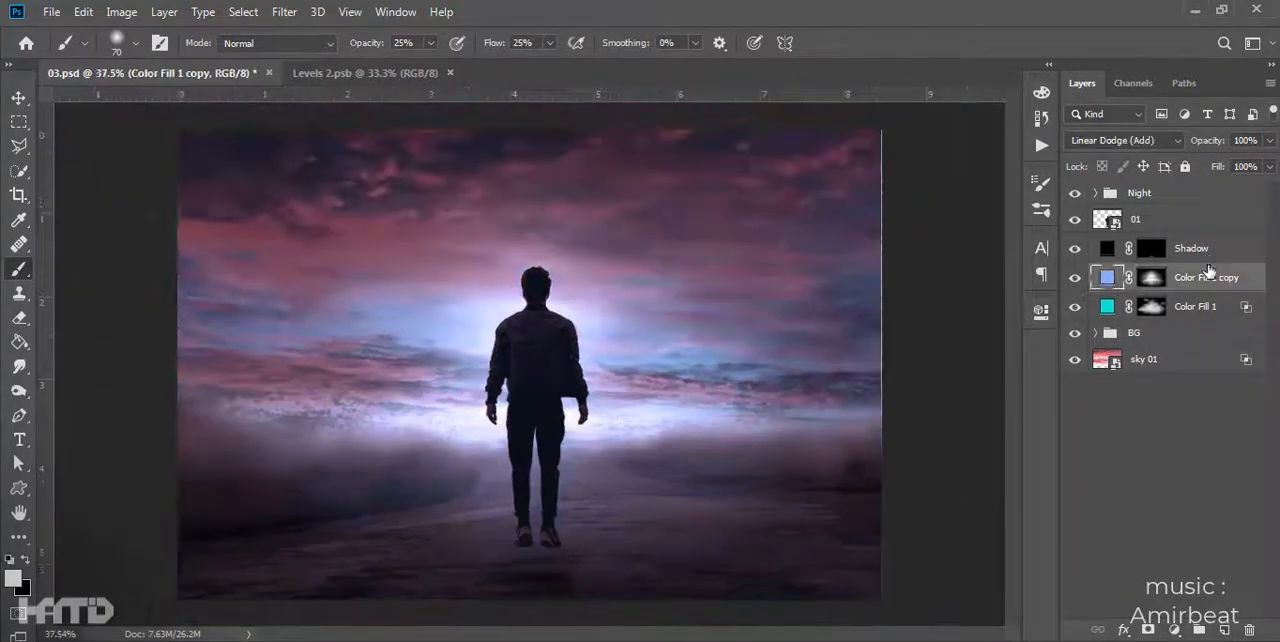
- Duplicate Color Fill 1 copy above the man's 01 layer and clear the duplicate's mask to black
click(1156, 284)
key(ctrl+a)
key(Delete)
key(ctrl+d)
drag(1207, 281, 1191, 208)
- Name the blue fill layer above 01 Glow and the blue one below Shadow glow
double_click(1192, 219)
key(Return)
double_click(1187, 220)
text(Glow)
key(Return)
double_click(1198, 306)
text(glow)
key(Return)
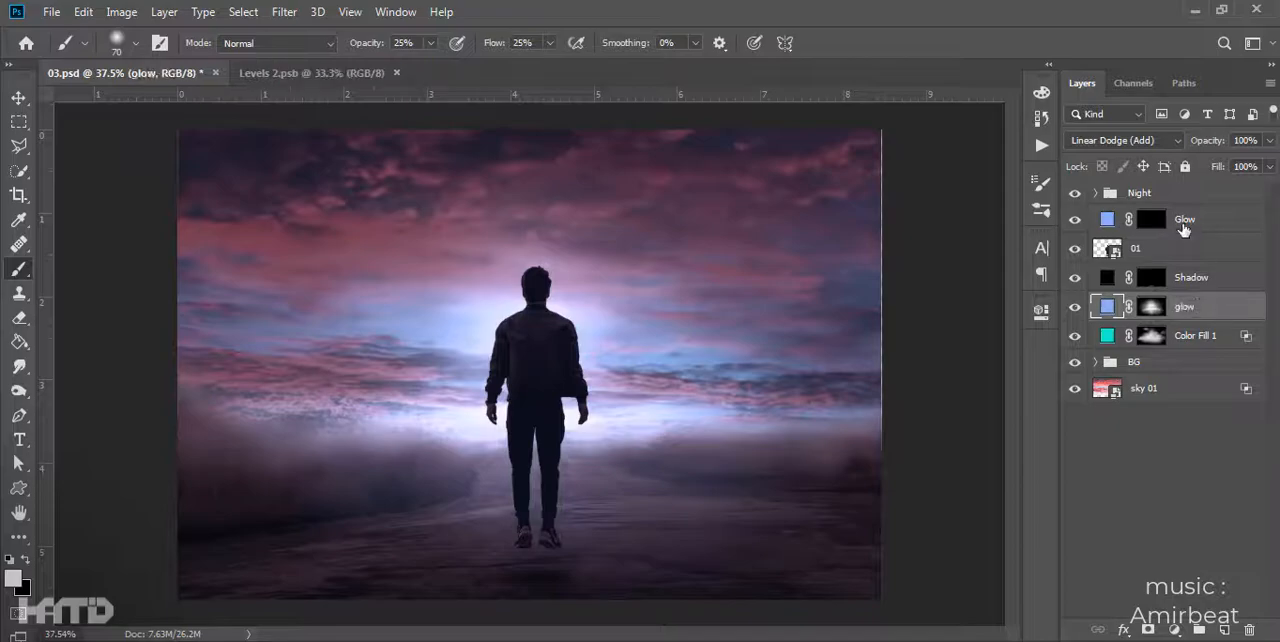
- Paint a light spill on the upper Glow layer's mask over the man's body with a soft brush of 150 to 175 px
click(1183, 229)
scroll(600, 345, up, 3)
mouse_move(436, 425)
mouse_down()
mouse_move(502, 300)
mouse_move(565, 296)
mouse_move(608, 369)
mouse_move(588, 451)
mouse_up()
scroll(580, 410, down, 3)
key(bracketright)
key(bracketright)
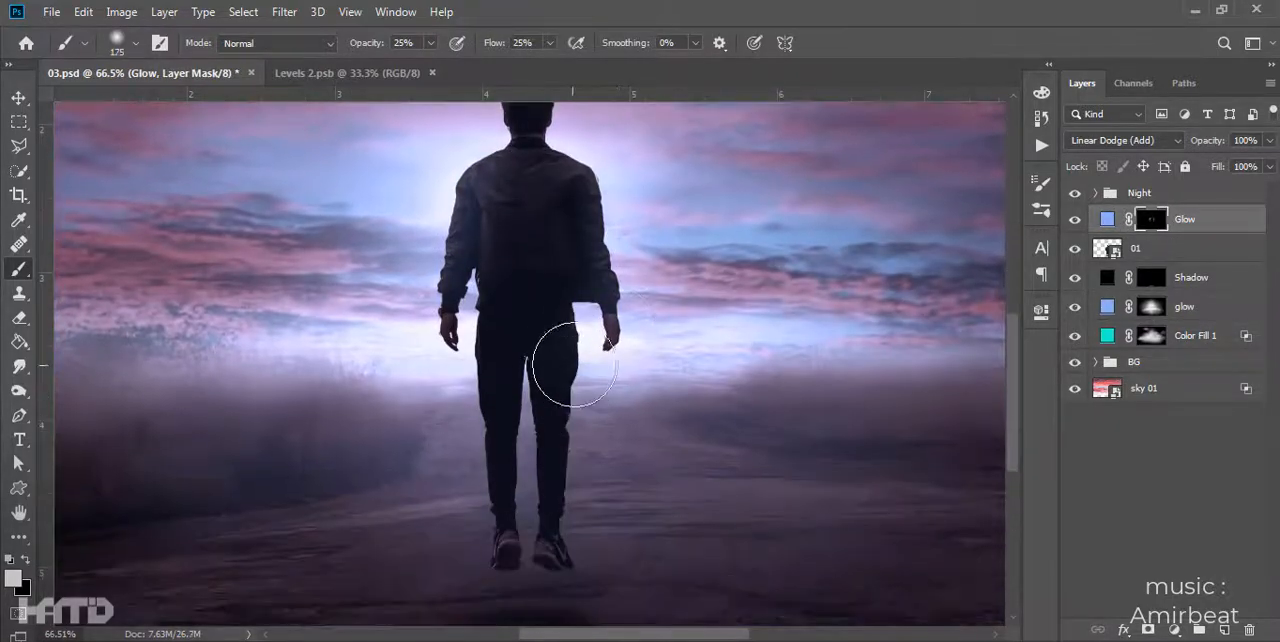
key(bracketleft)
key(bracketleft)
key(bracketright)
scroll(480, 250, up, 2)
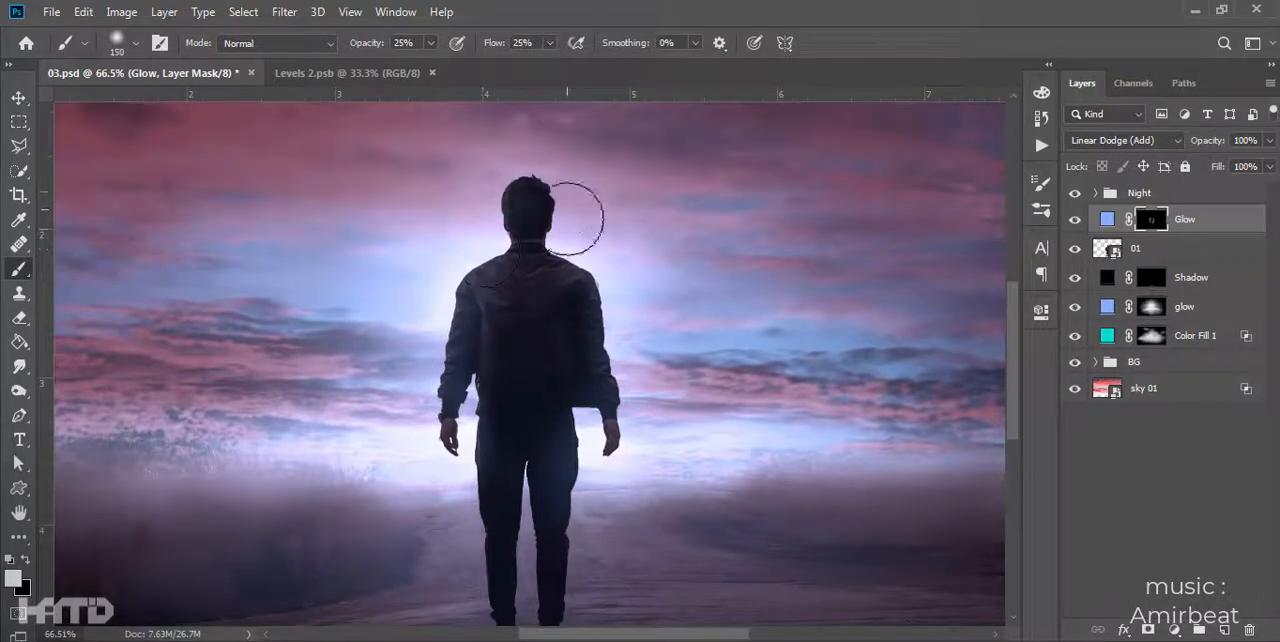
- Clear the upper Glow layer's mask and repaint a soft light spill over the man with a brush enlarged to 300 px
scroll(574, 209, down, 3)
key(ctrl+a)
key(Delete)
key(ctrl+d)
key(bracketright)
key(bracketright)
key(bracketright)
key(bracketright)
mouse_move(473, 358)
mouse_down()
mouse_move(506, 312)
mouse_move(472, 382)
mouse_move(627, 390)
mouse_up()
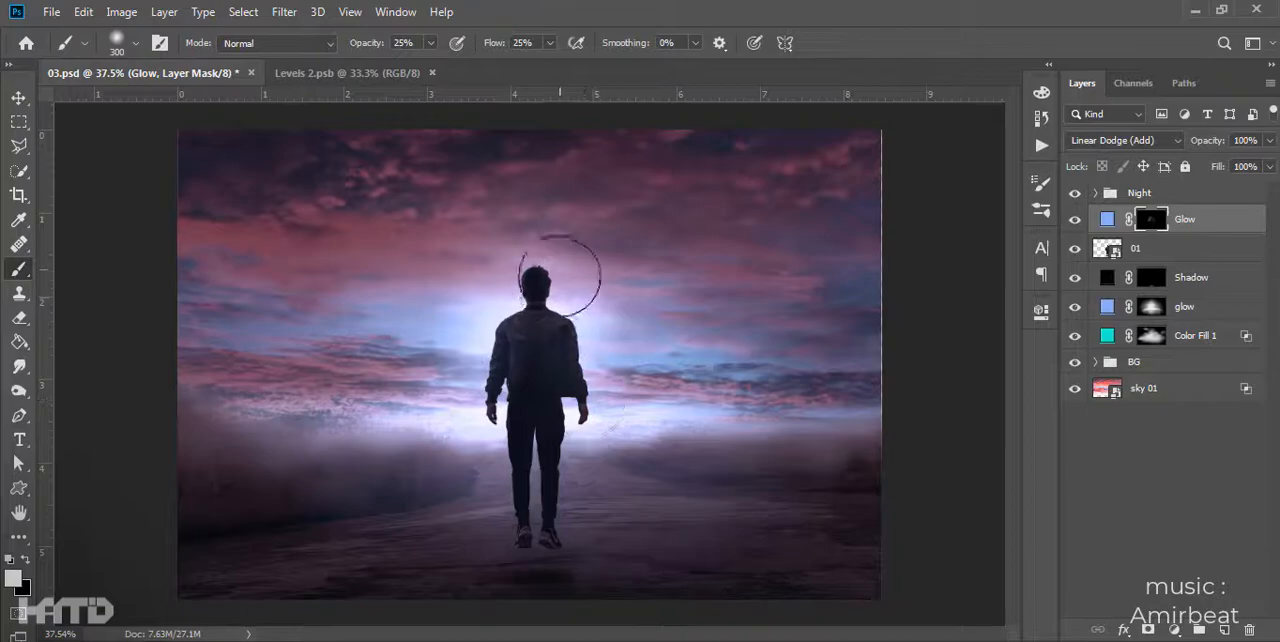
- Duplicate the glow layer behind the man and fill the copy's mask with black
key(v)
click(1190, 310)
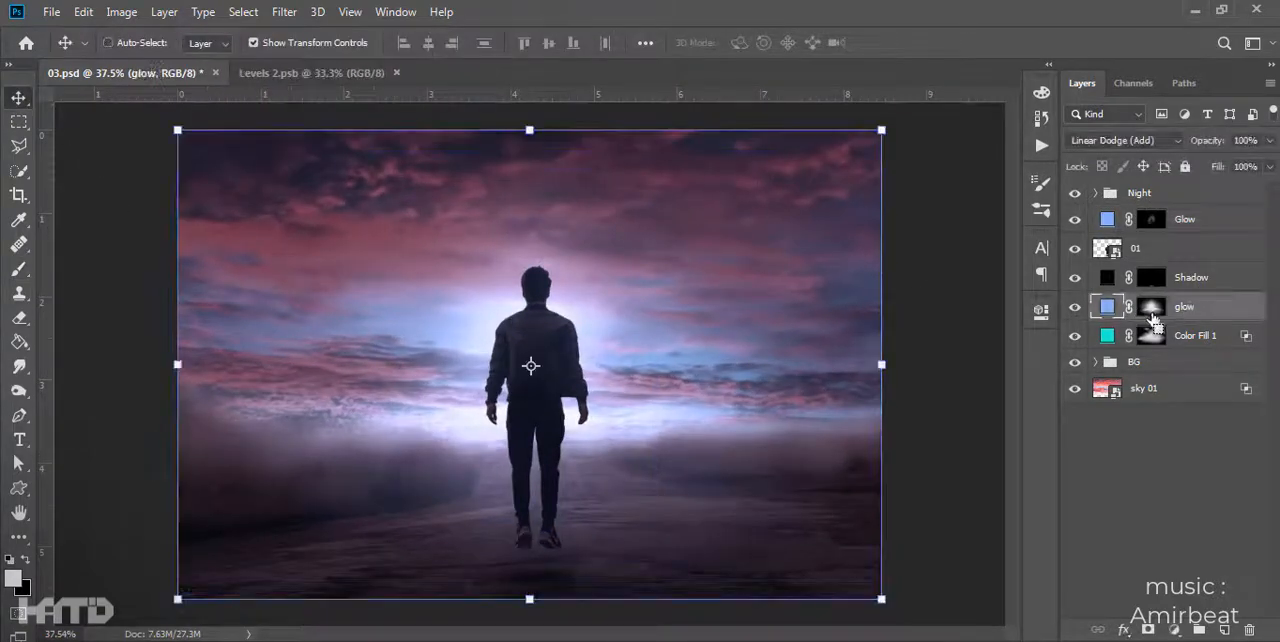
key(ctrl+j)
key(ctrl+z)
key(ctrl+j)
click(1154, 311)
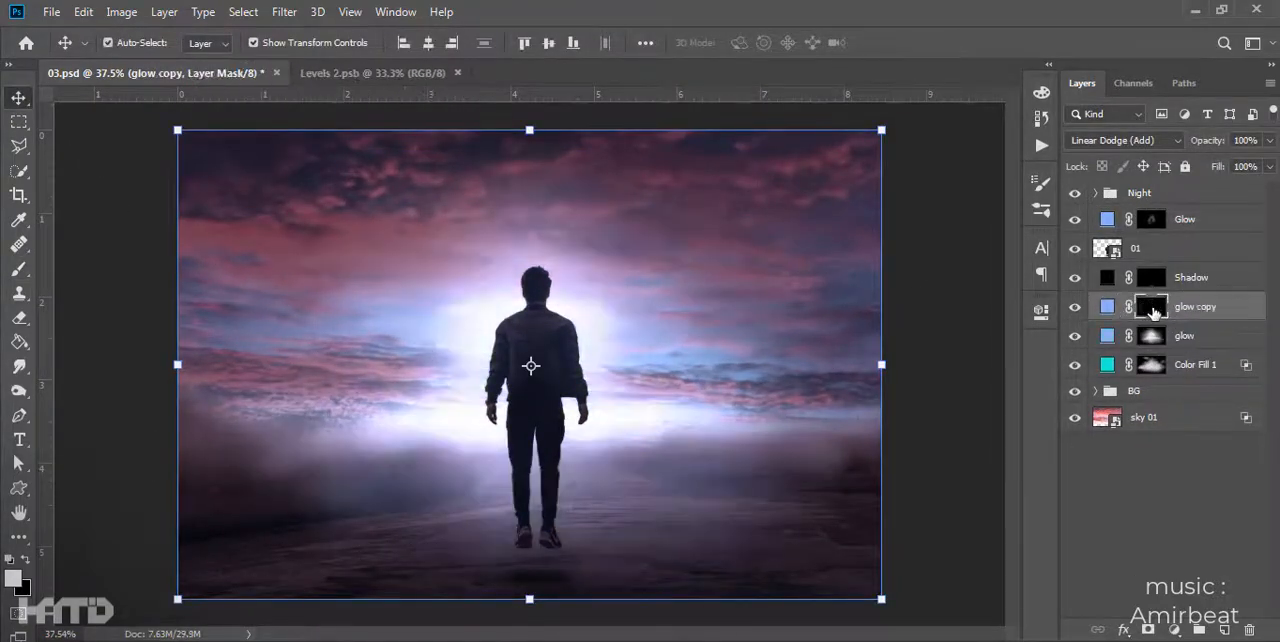
key(ctrl+BackSpace)
- Paint extra light on the glow copy mask along the horizon and in the sky around the man
scroll(567, 376, up, 4)
key(b)
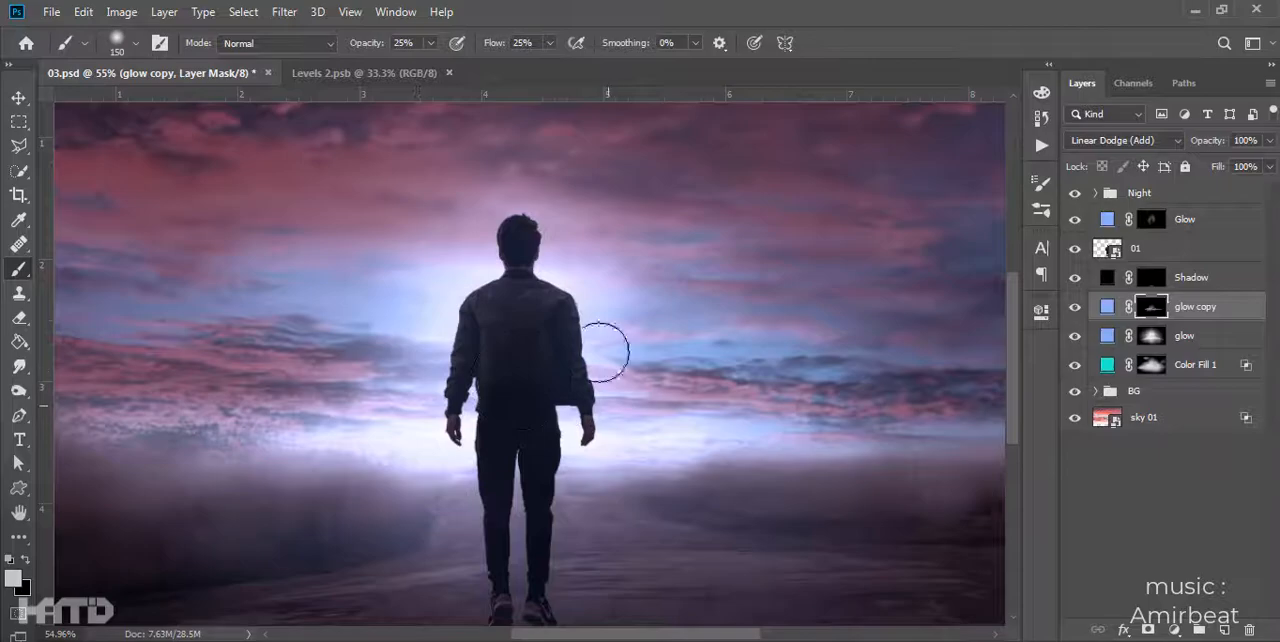
drag(678, 199, 800, 220)
key([)
key([)
key([)
key([)
key([)
key([)
key([)
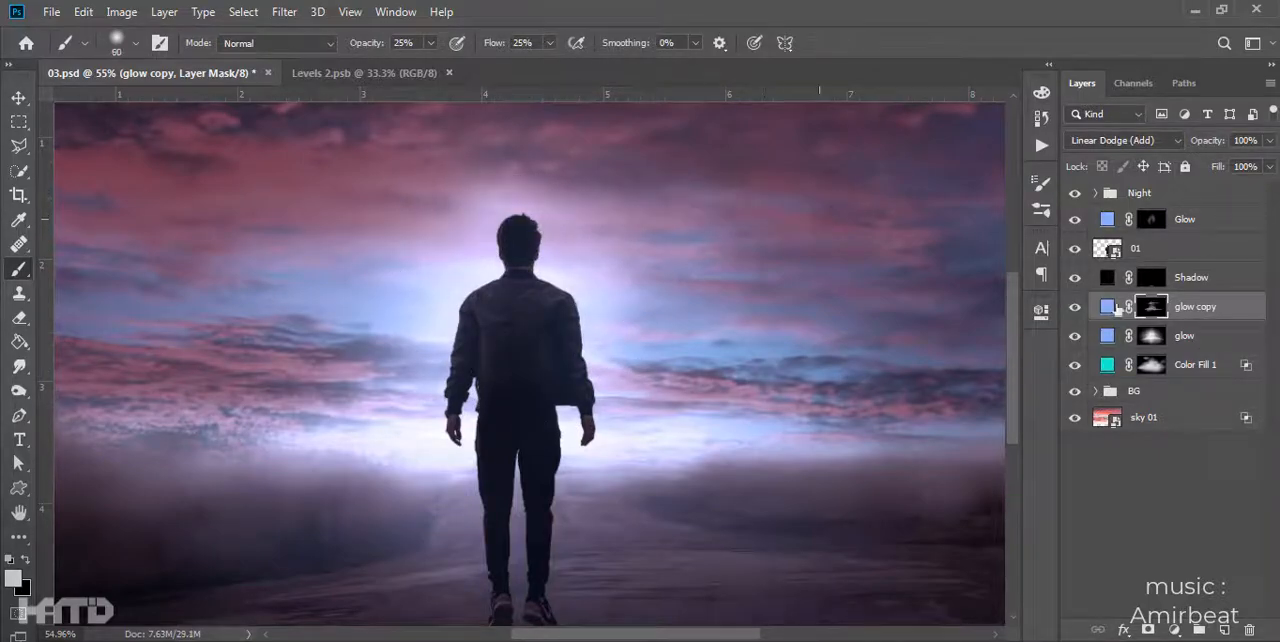
- Brush more light into the sky around the man on the Color Fill 1 mask with a 400 px brush, and save the document
click(1150, 363)
key(])
key(])
key(])
key(])
key(])
key(])
key(])
key(])
key(])
key(])
key(])
key(])
key(])
mouse_move(330, 212)
mouse_down()
mouse_move(516, 207)
mouse_move(240, 202)
mouse_move(457, 246)
mouse_up()
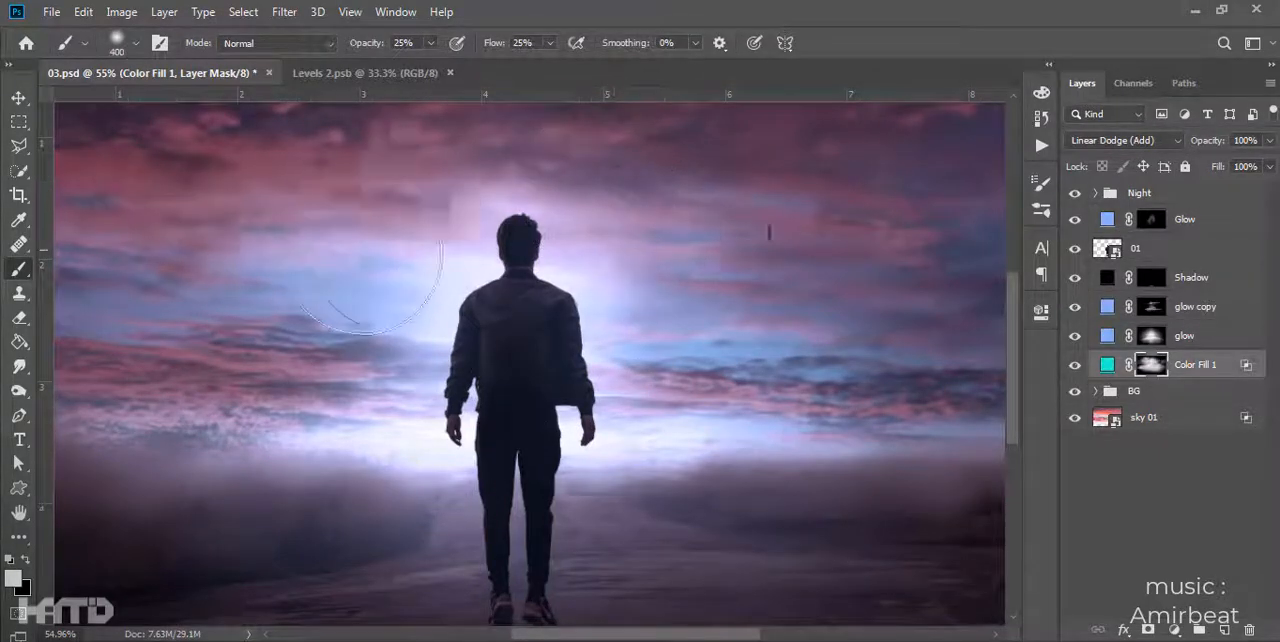
scroll(660, 334, down, 5)
scroll(620, 331, up, 4)
key(ctrl+s)
- Examine the glow and edges around the man at different magnifications
scroll(620, 331, down, 4)
key(v)
click(890, 345)
scroll(520, 325, up, 11)
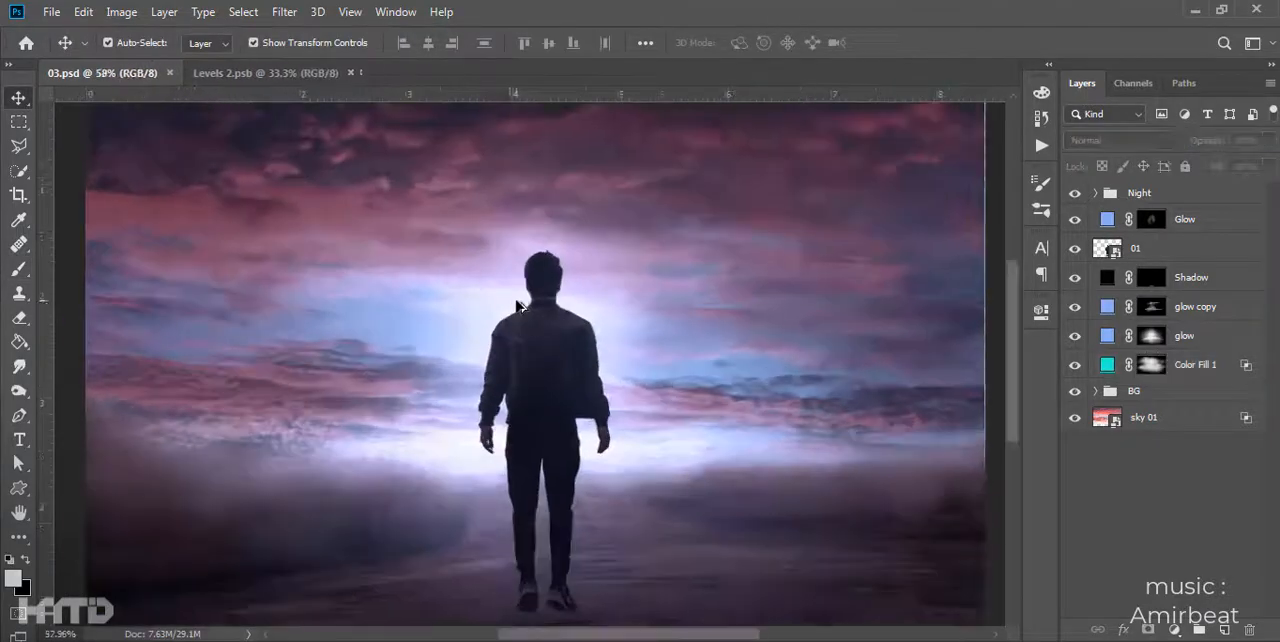
drag(566, 320, 630, 335)
scroll(654, 352, up, 5)
drag(654, 352, 645, 305)
scroll(640, 328, down, 14)
click(641, 336)
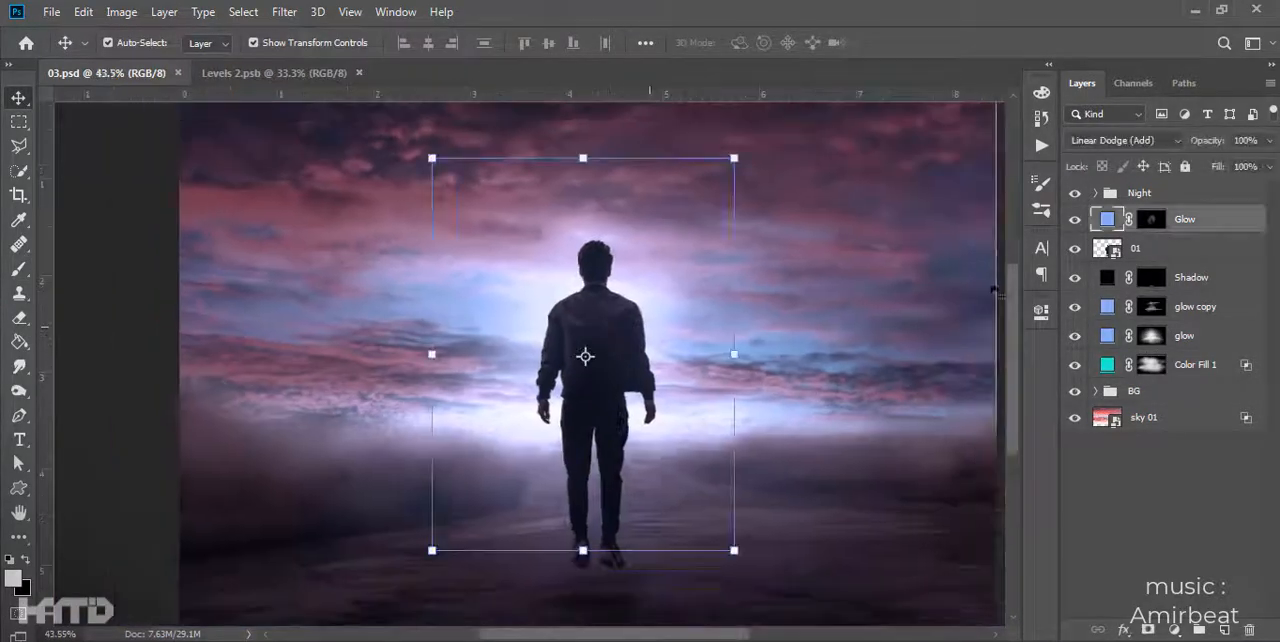
- Duplicate the man's 01 layer beneath the original, naming the copy Light and setting its fill to 0%
click(1165, 249)
key(ctrl+j)
drag(1177, 253, 1153, 281)
key(Return)
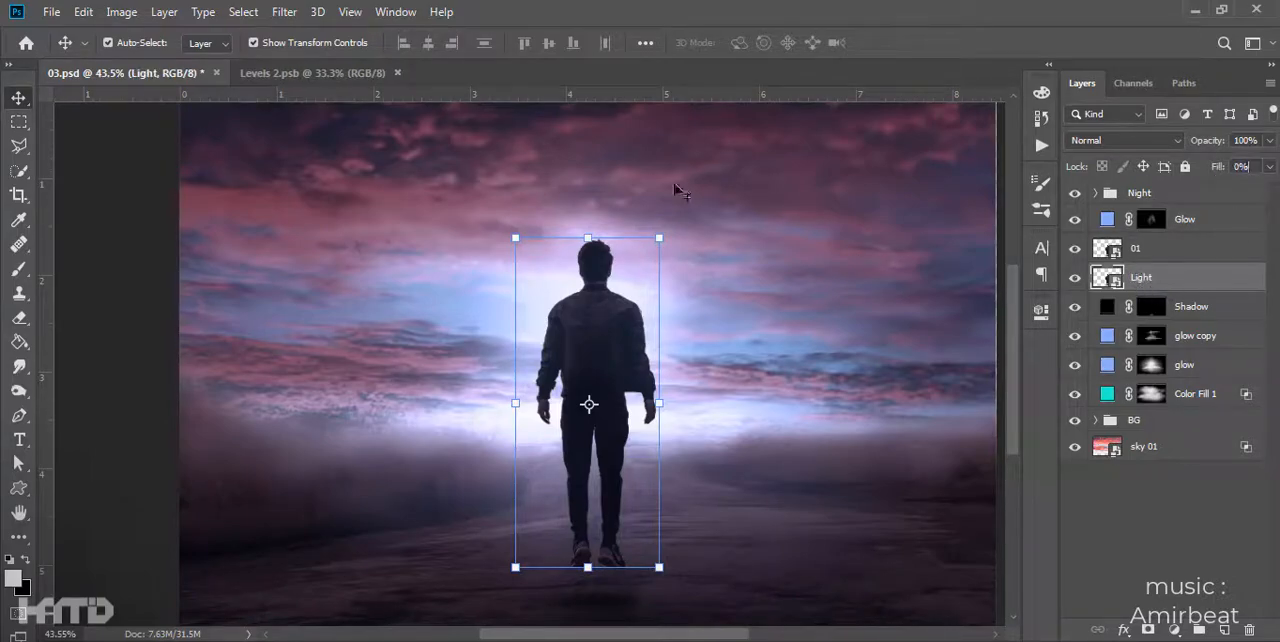
- Try a 2 px white outside Stroke on the Light layer, and delete that layer
scroll(612, 338, up, 6)
double_click(1199, 281)
click(588, 267)
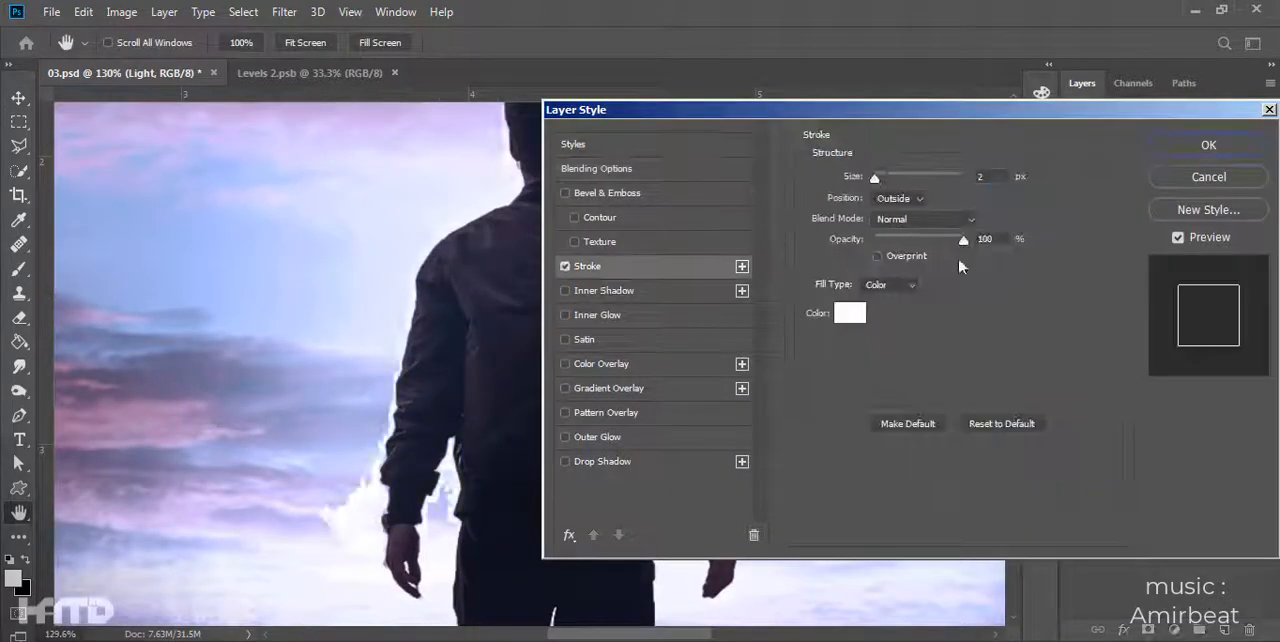
click(1208, 145)
scroll(538, 300, up, 2)
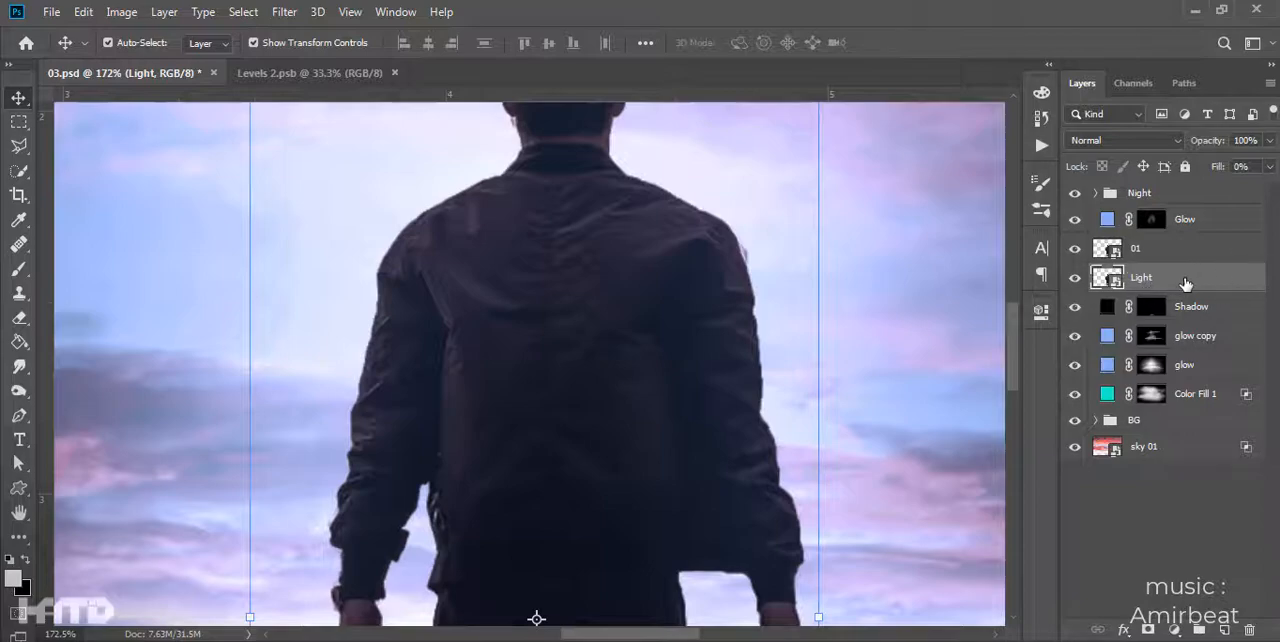
key(Delete)
- Create a white Solid Color fill masked to the man's silhouette from layer 01 and place it above the Glow layer
ctrl+click(1107, 250)
scroll(591, 334, down, 1)
click(591, 334)
click(1173, 629)
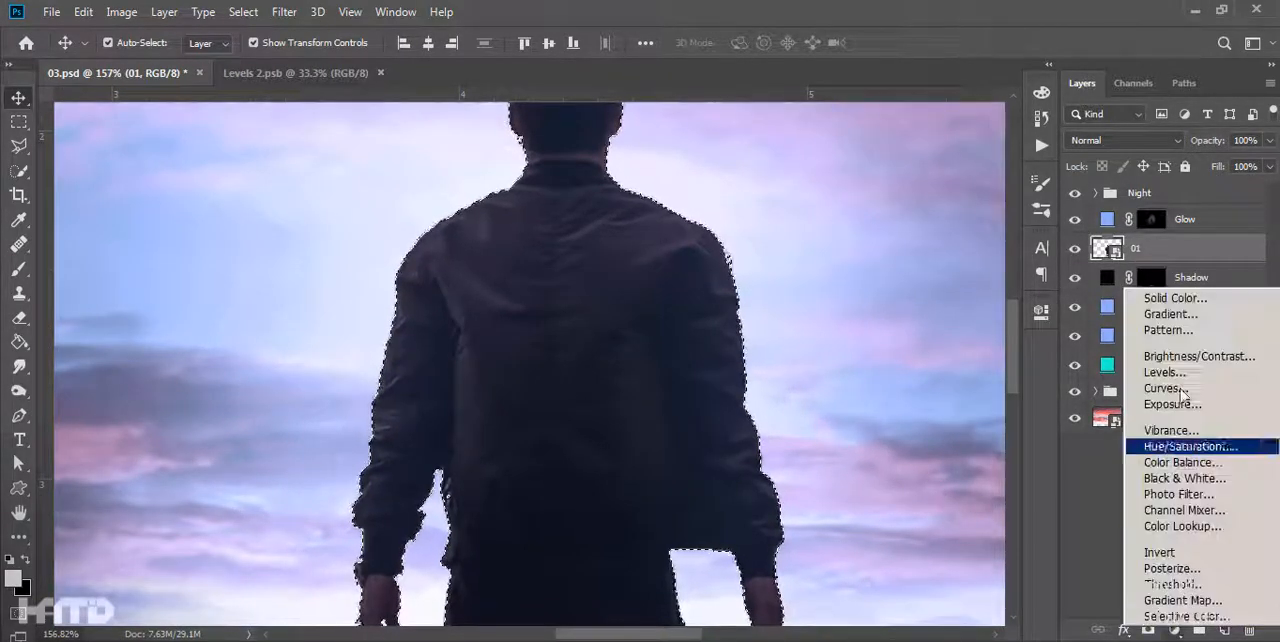
click(1166, 296)
click(1073, 250)
drag(1193, 248, 1190, 206)
- Clean the grey smudges around the silhouette on the Color Fill 2 mask with an Overlay-mode brush at 100% opacity and flow
alt+click(1157, 220)
scroll(765, 382, down, 7)
scroll(650, 260, down, 2)
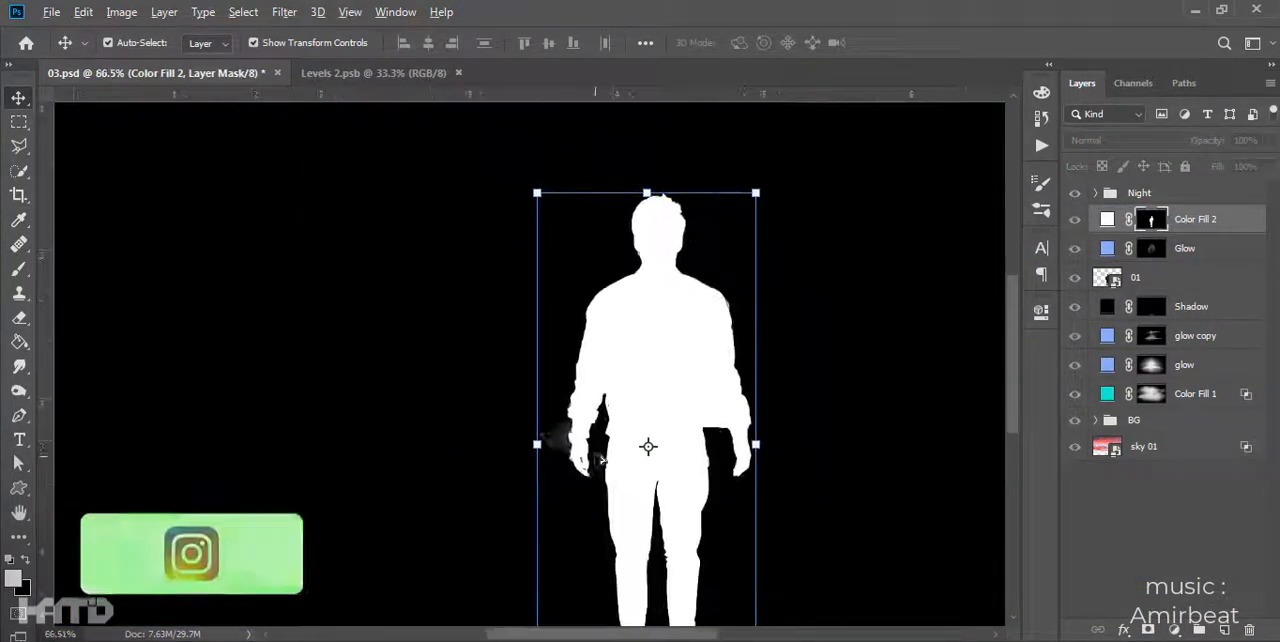
scroll(648, 368, up, 3)
key(b)
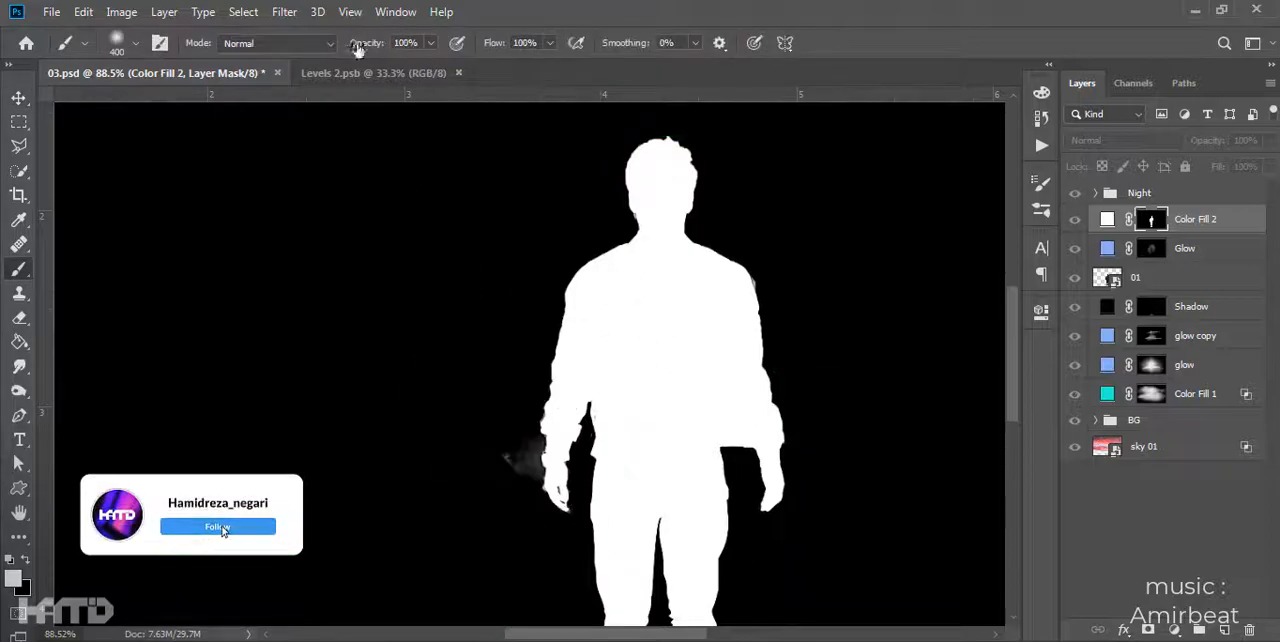
click(278, 43)
click(245, 277)
drag(707, 615, 662, 500)
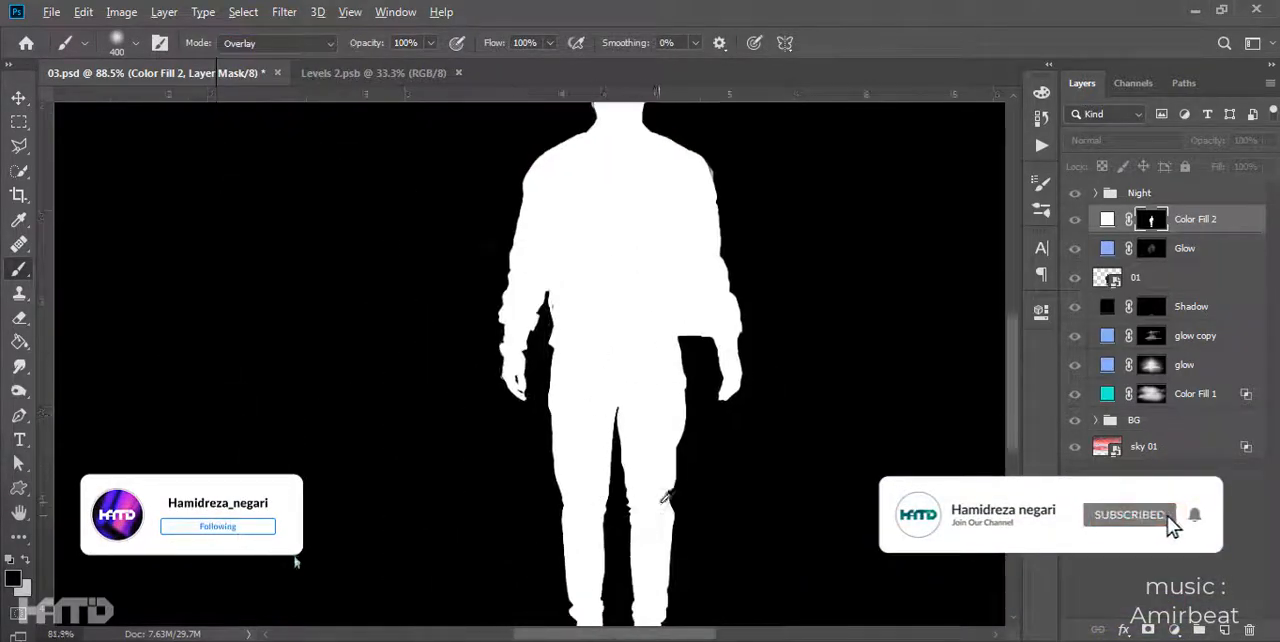
scroll(658, 510, down, 4)
drag(629, 340, 573, 155)
alt+click(1151, 220)
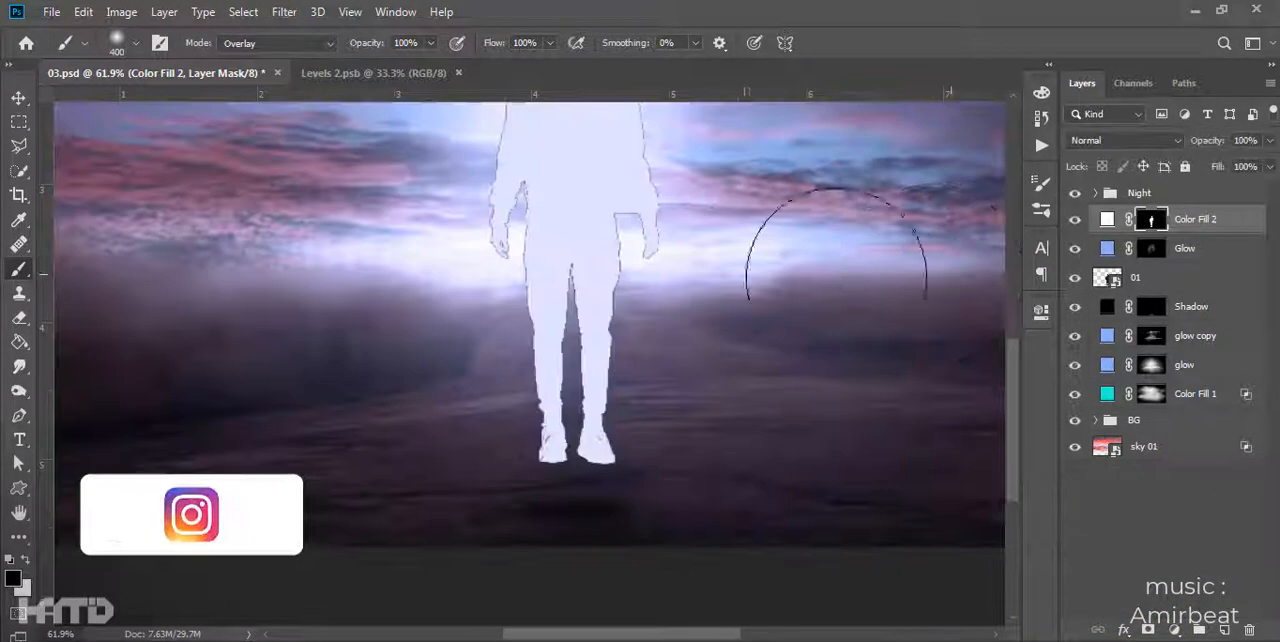
- Add a 3 px white outside Stroke to the Color Fill 2 layer and convert it to a smart object
click(587, 266)
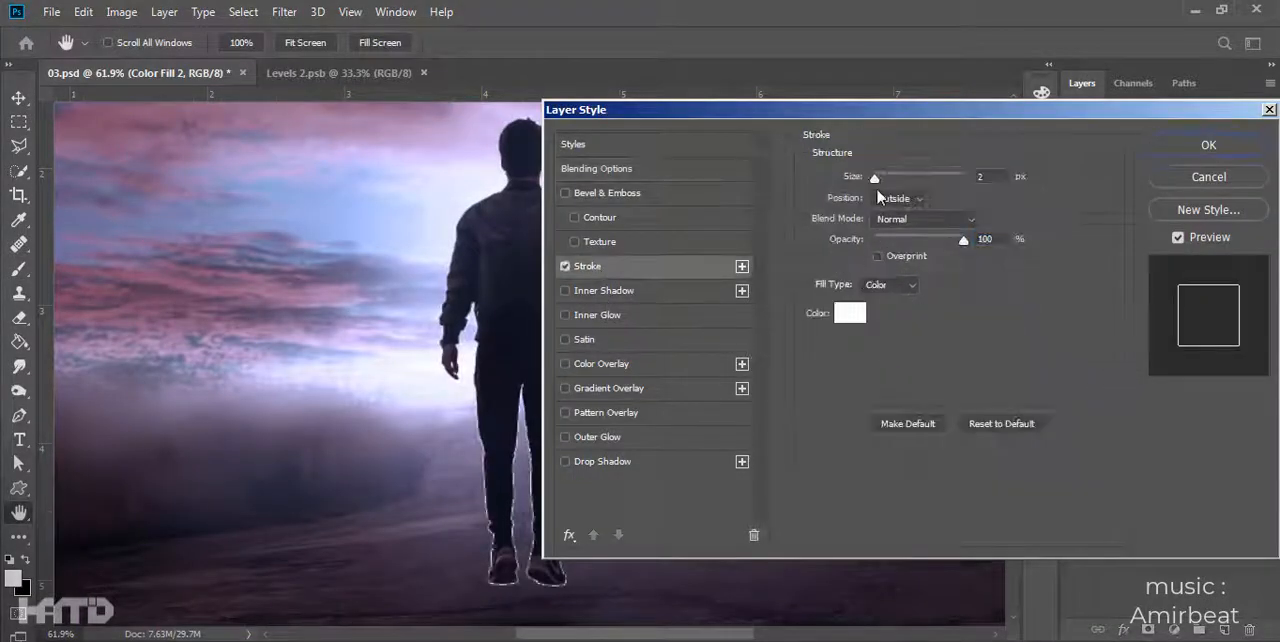
drag(876, 180, 880, 181)
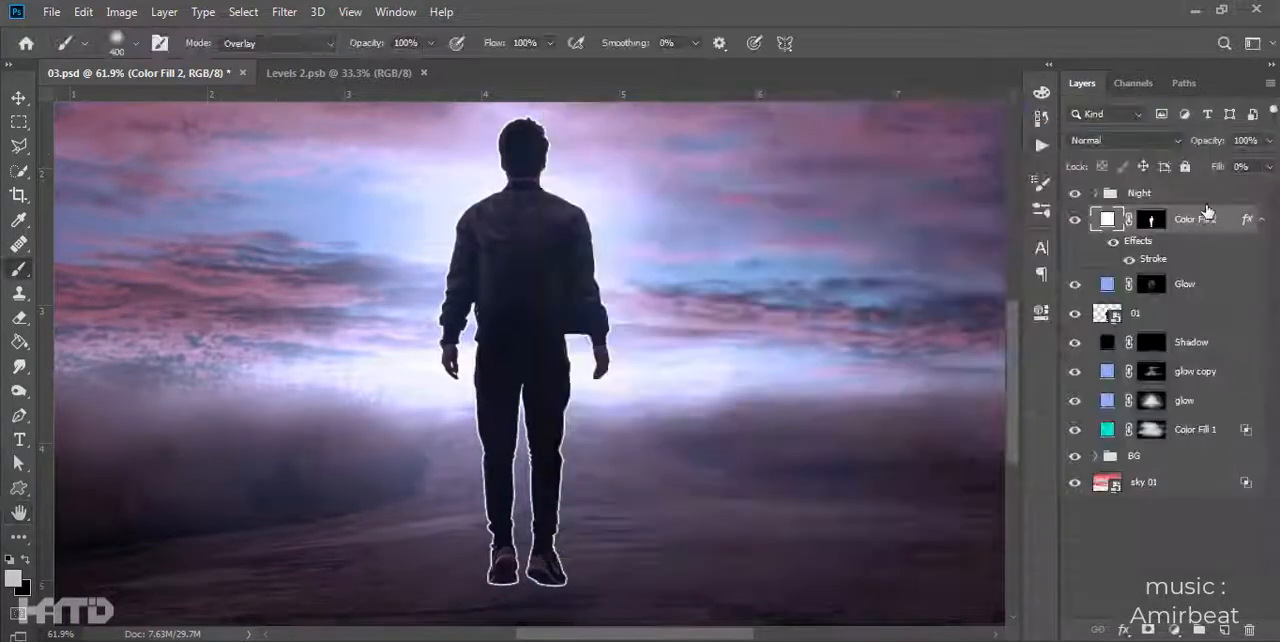
right_click(1150, 219)
click(1030, 257)
scroll(543, 251, up, 3)
scroll(498, 458, down, 3)
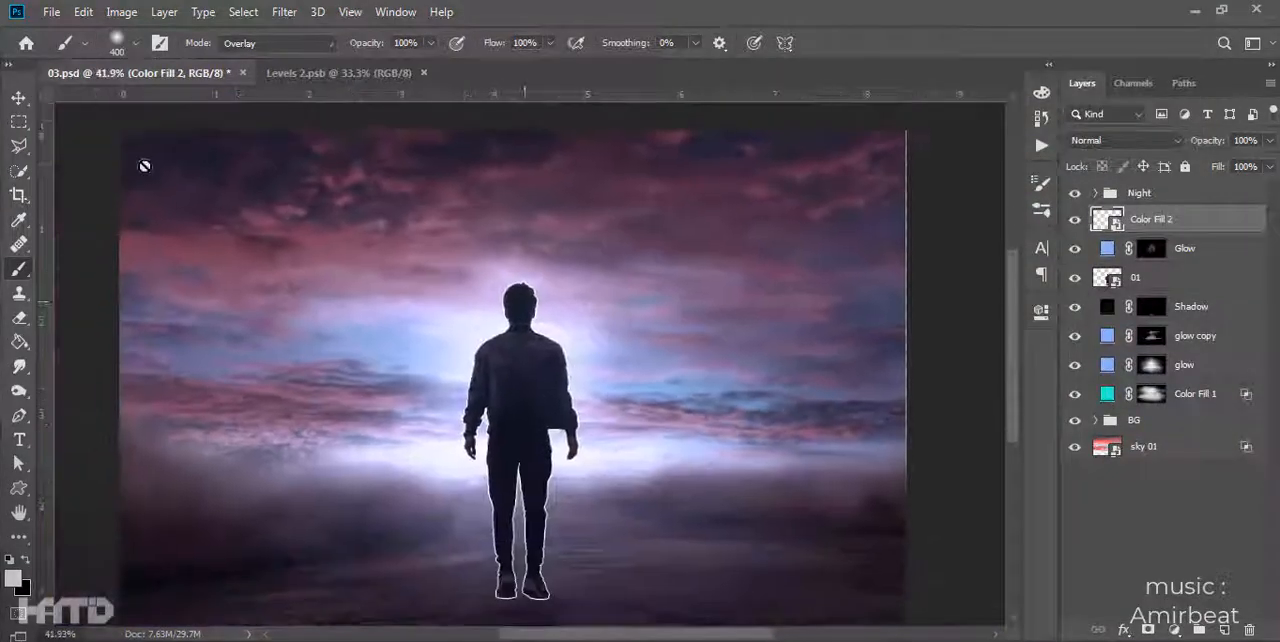
- Add a mask to Color Fill 2 and hide the outline around the shoes and parts of the body with a black Normal-mode brush
key(v)
scroll(655, 300, up, 2)
scroll(655, 300, down, 2)
click(284, 11)
mouse_move(320, 207)
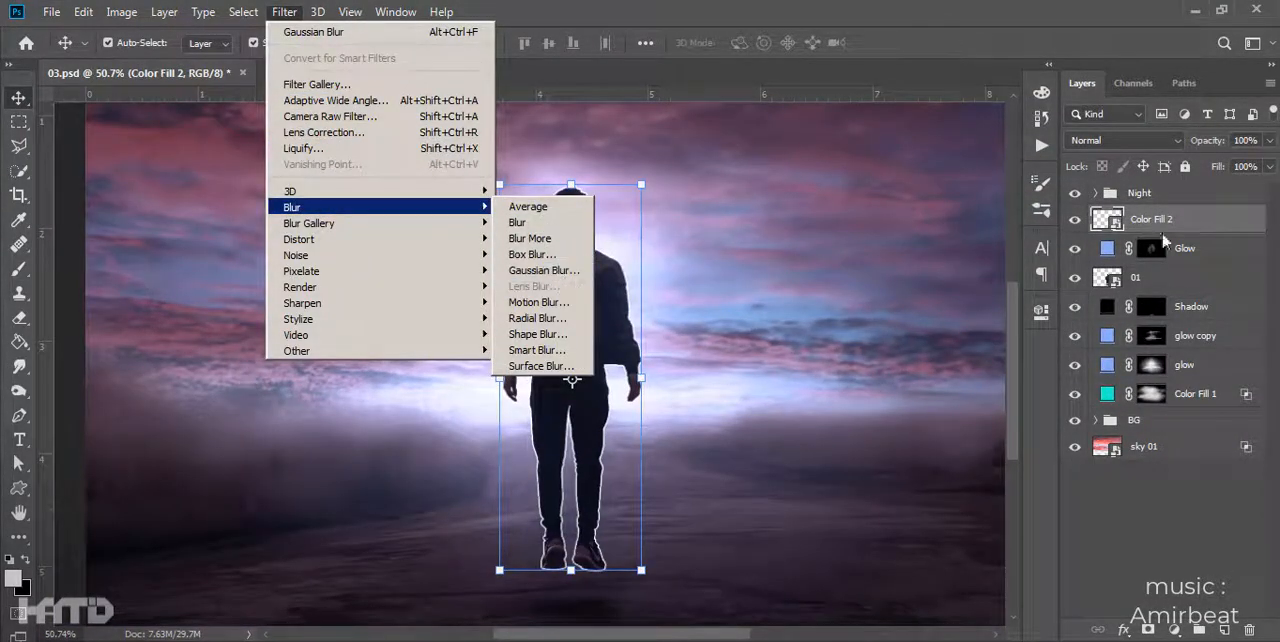
key(b)
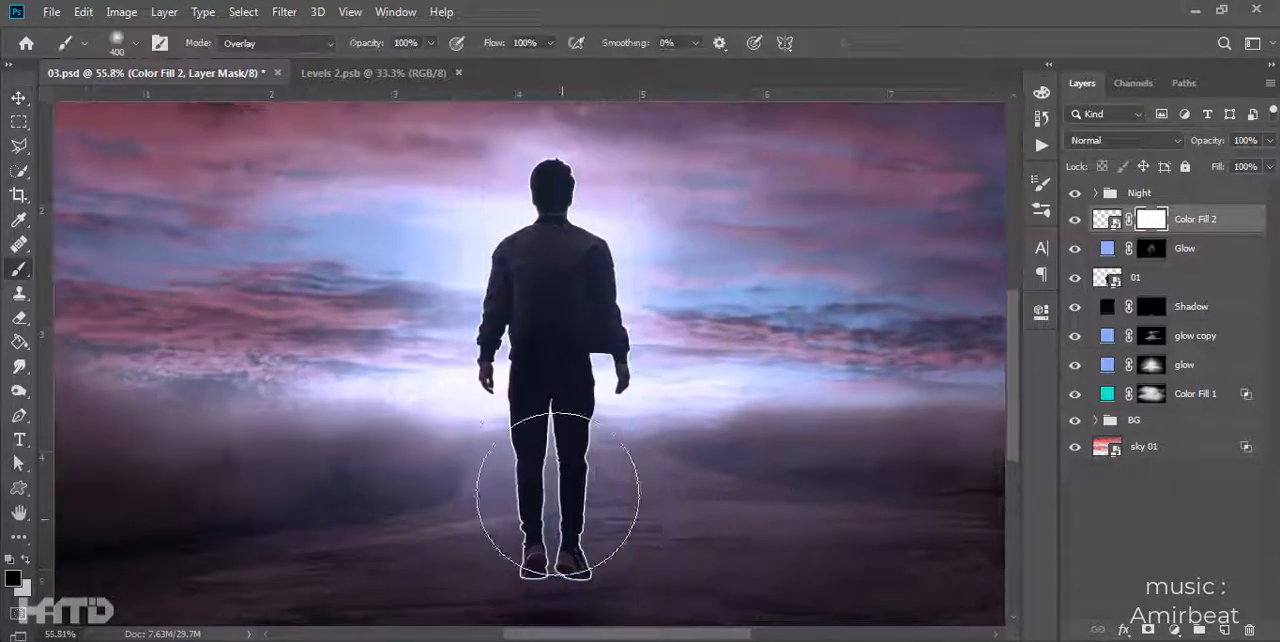
right_click(443, 457)
key(Escape)
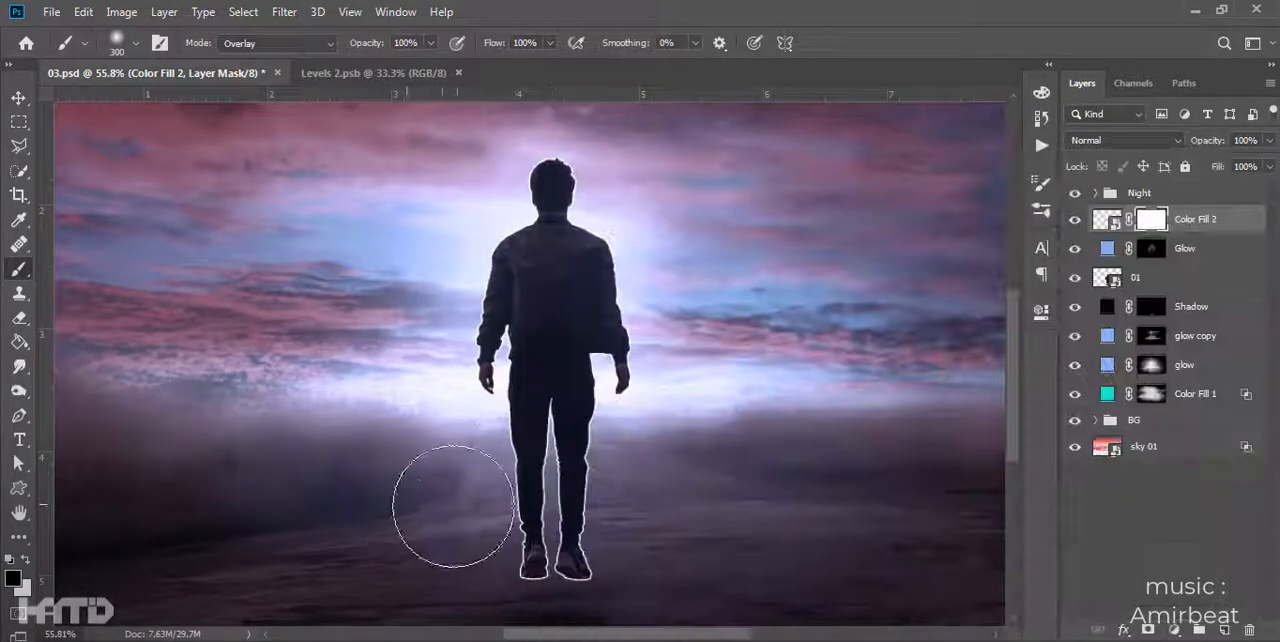
click(275, 43)
click(245, 41)
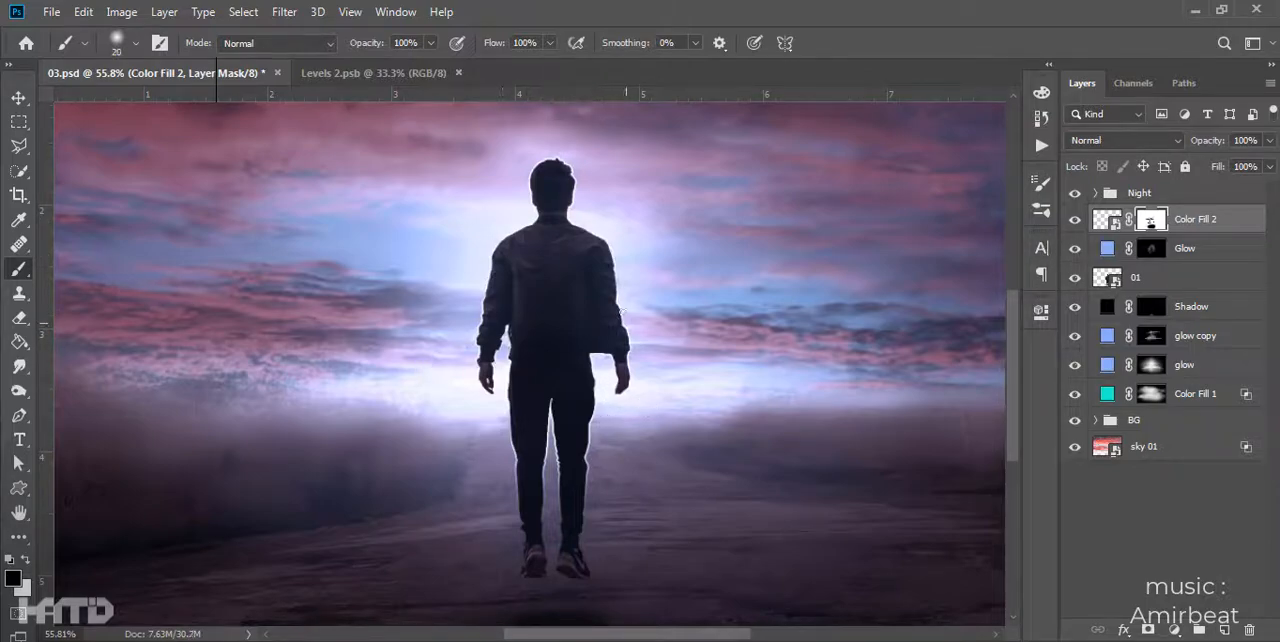
- Apply a Radial Blur filter to the Color Fill 2 smart object
scroll(707, 290, down, 2)
key(ctrl+2)
click(284, 11)
mouse_move(291, 207)
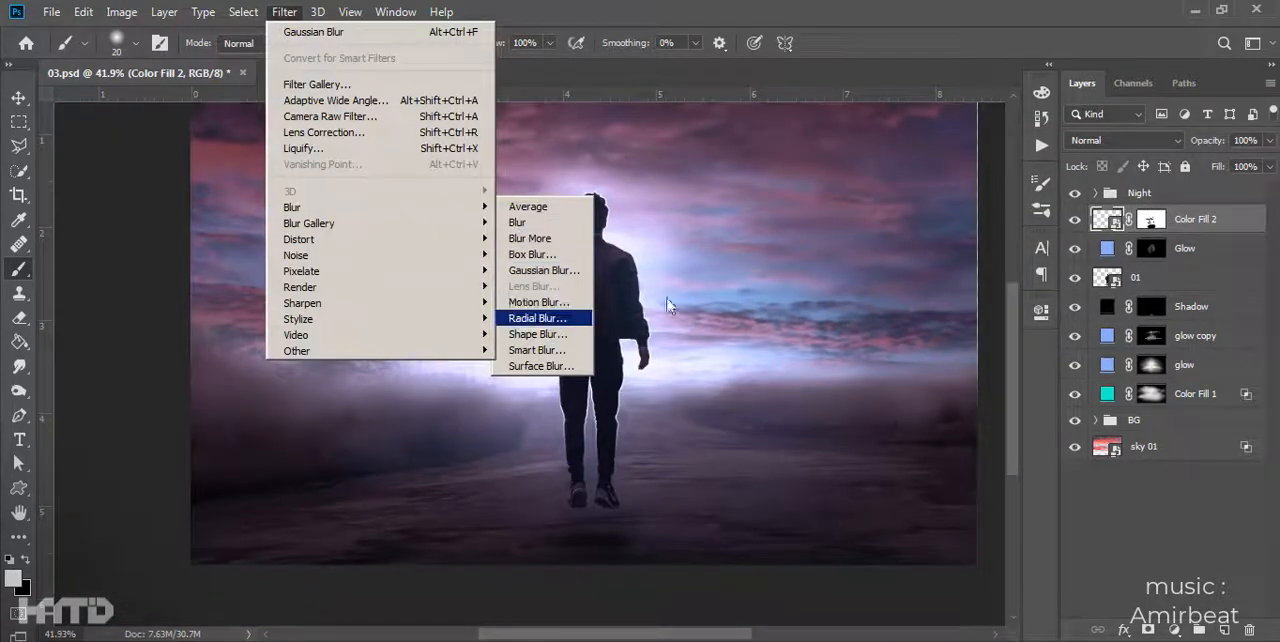
key(Return)
click(929, 187)
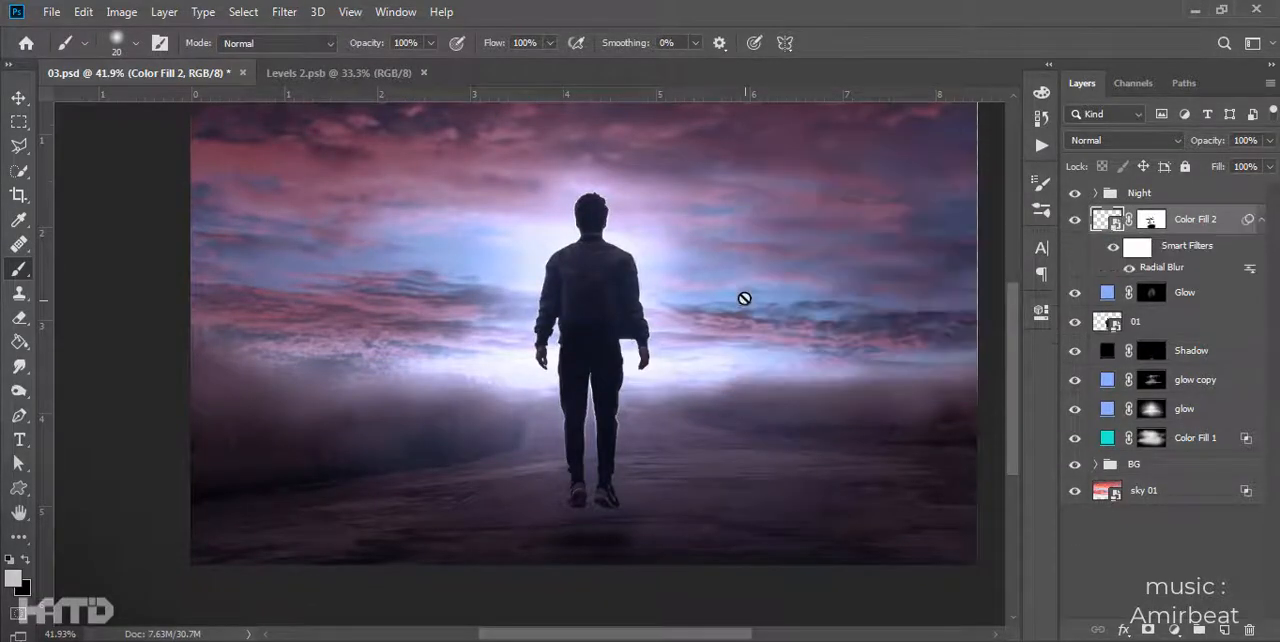
- Try duplicating the blurred Color Fill 2 layer, undo the copies, and delete Color Fill 2
scroll(737, 297, up, 3)
key(ctrl+j)
key(ctrl+j)
key(ctrl+z)
key(ctrl+z)
key(ctrl+z)
key(Delete)
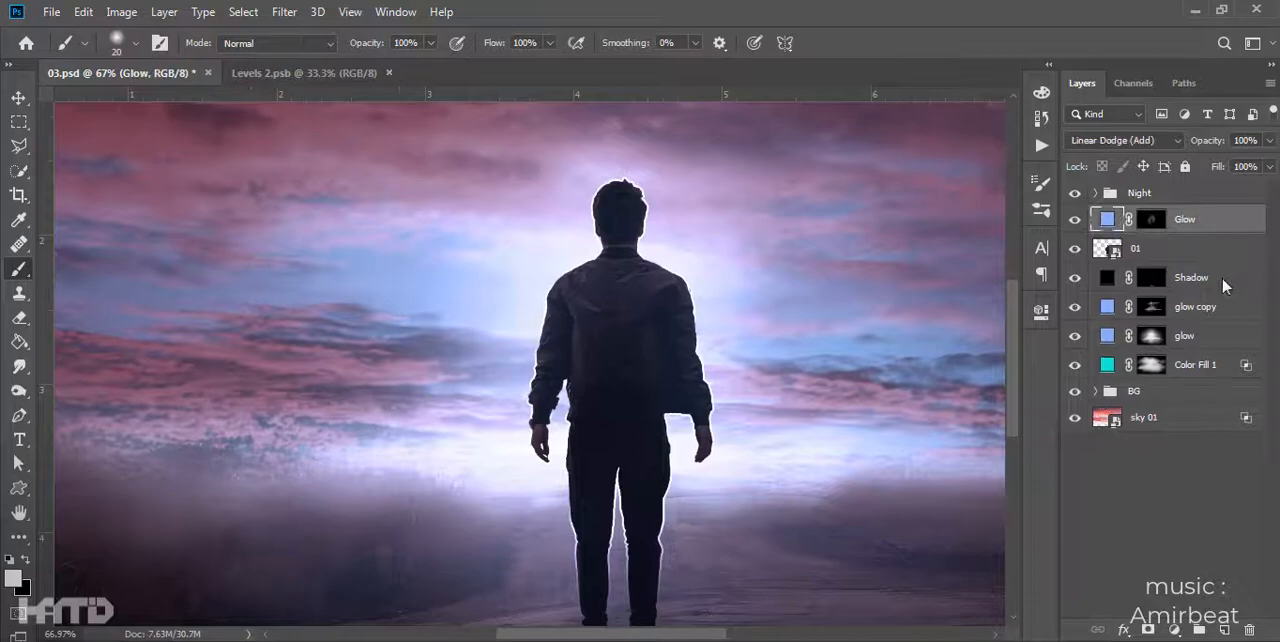
- Create a new layer above Glow and choose the Hard Round Pressure Size brush at 7 px
scroll(747, 390, down, 3)
drag(757, 403, 692, 367)
scroll(691, 366, up, 4)
scroll(646, 361, down, 2)
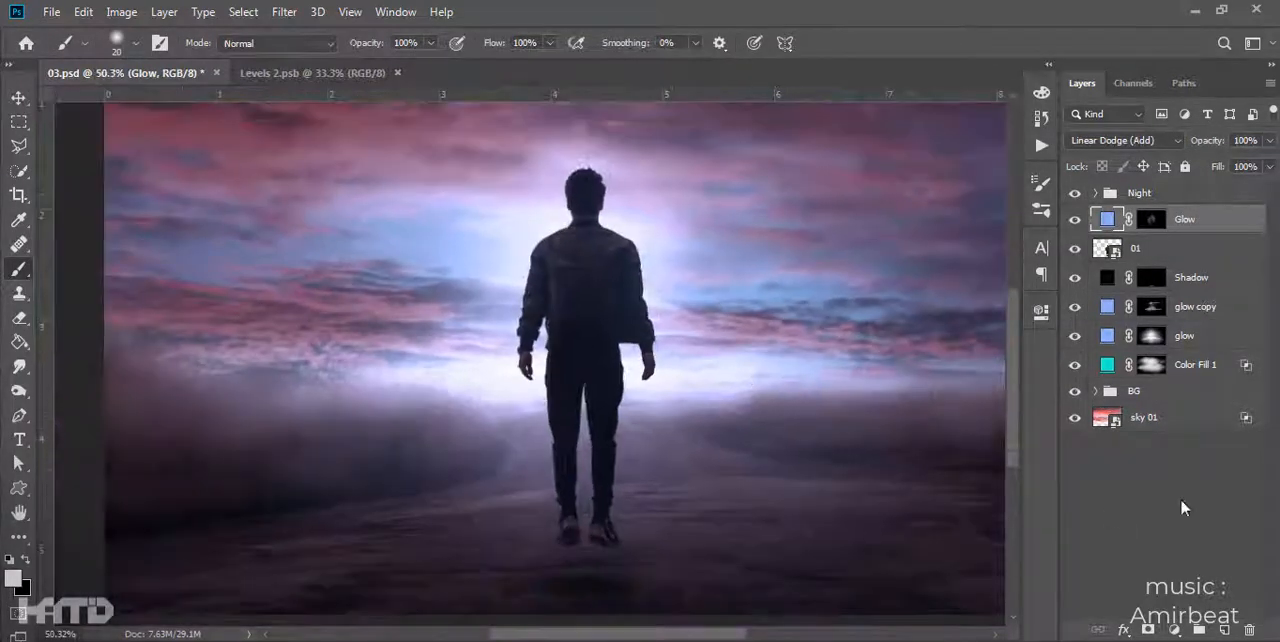
click(1223, 630)
scroll(390, 460, up, 3)
scroll(548, 420, up, 6)
right_click(548, 462)
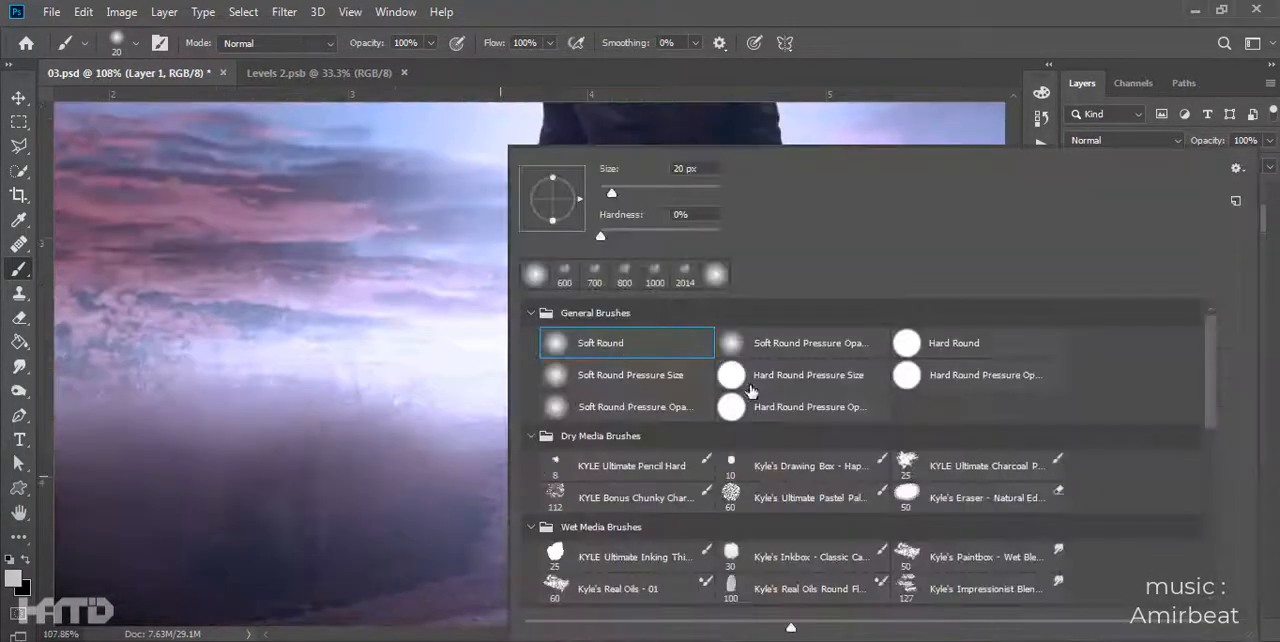
double_click(746, 383)
scroll(573, 335, down, 5)
key(bracketright)
- Paint short light dabs along the edges of the man's head, jacket, arms and legs on Layer 1
scroll(734, 404, up, 3)
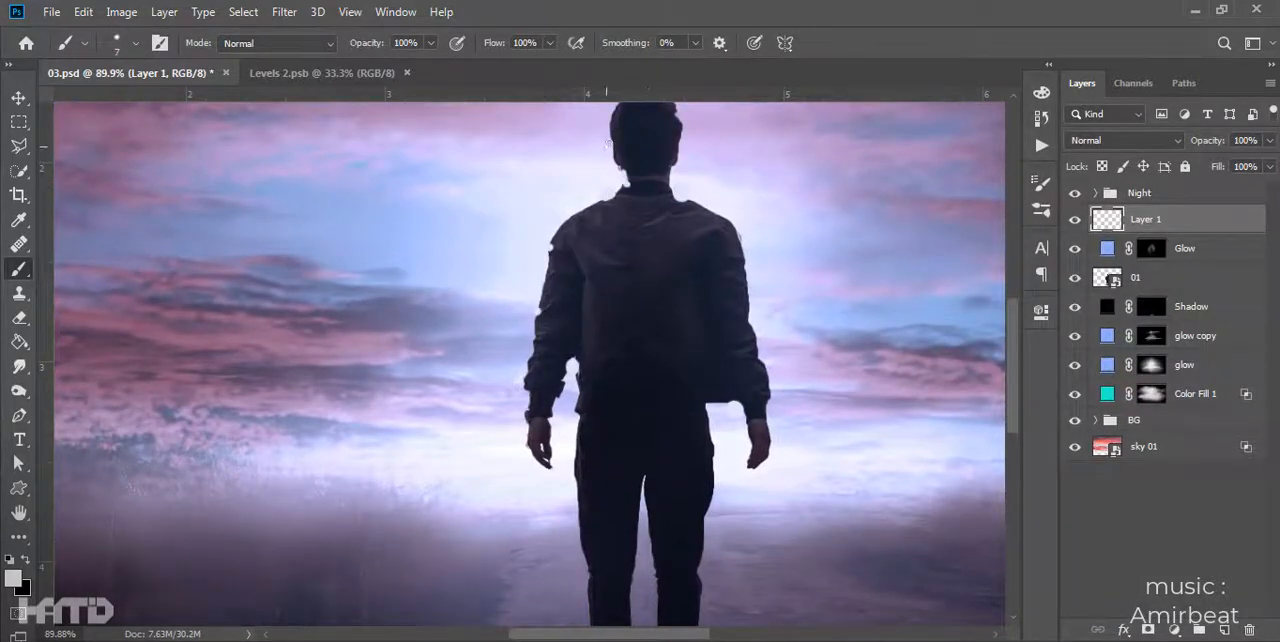
scroll(622, 172, up, 1)
scroll(698, 300, right, 2)
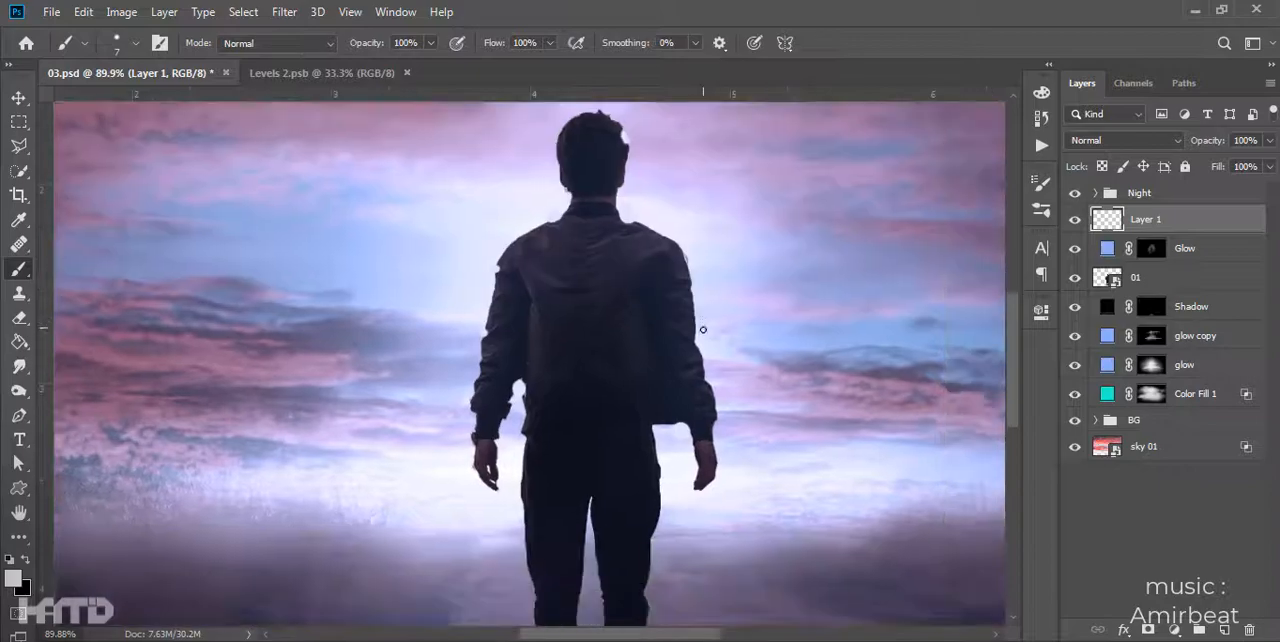
scroll(524, 450, down, 3)
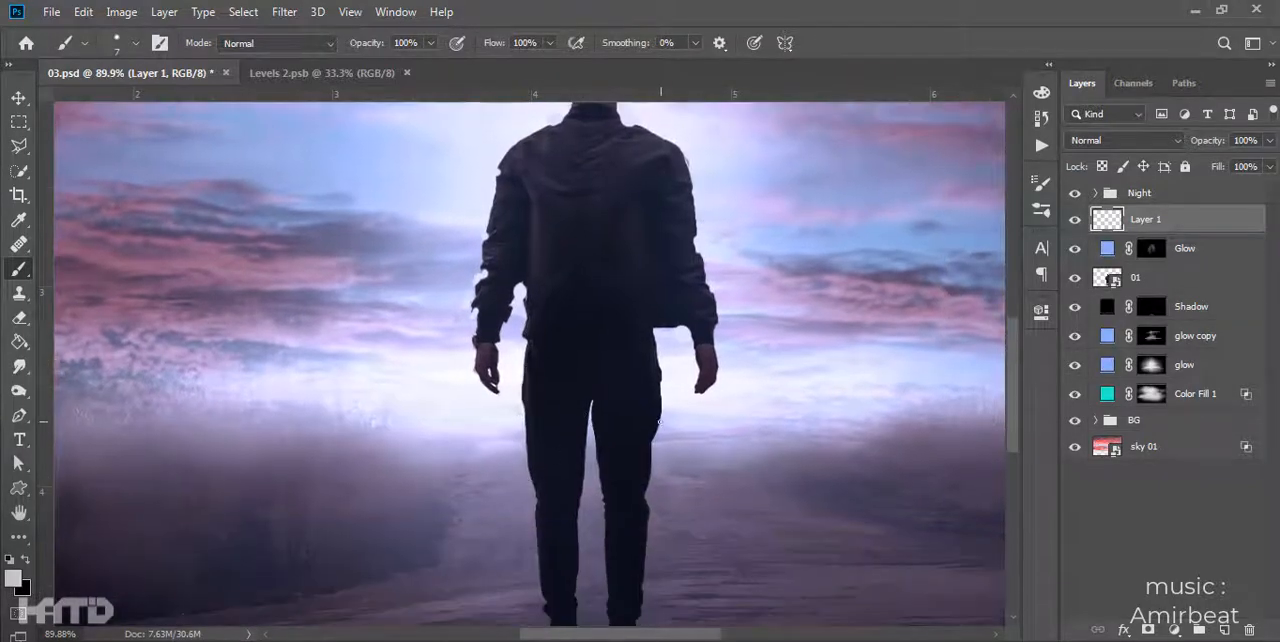
scroll(1217, 269, down, 1)
scroll(843, 274, down, 4)
- Convert the dabbed Layer 1 to a smart object and apply the Radial Blur filter to it
right_click(1228, 220)
click(1132, 256)
click(283, 15)
click(291, 37)
click(930, 187)
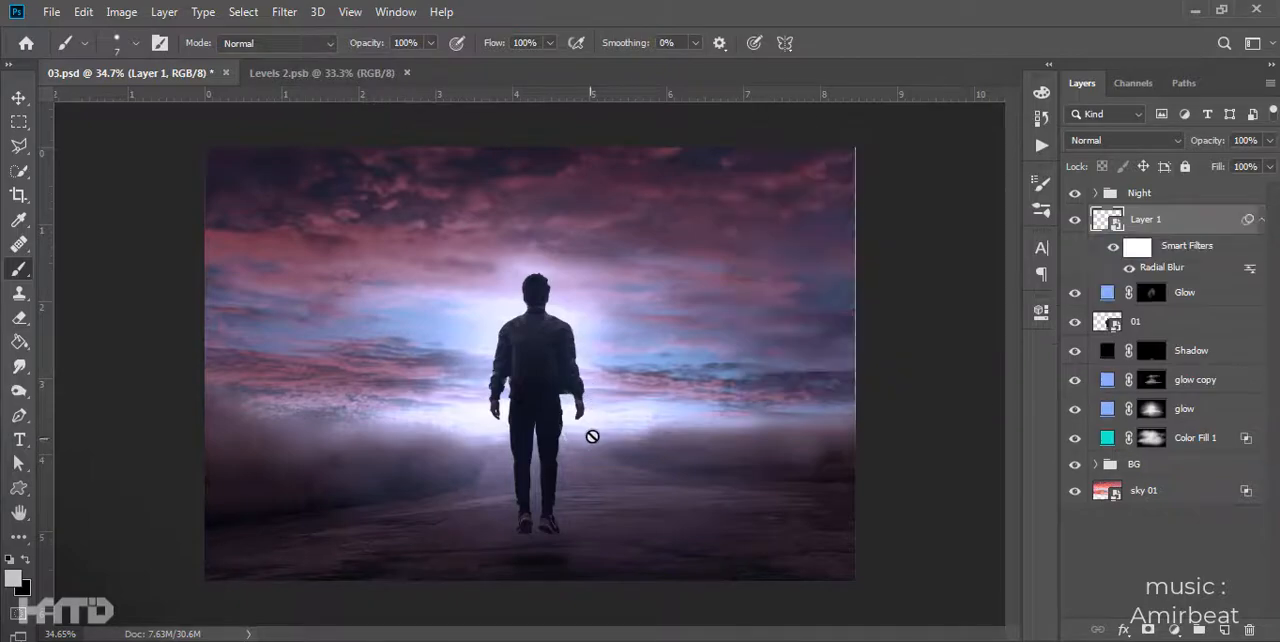
- Duplicate the radially blurred Layer 1 four times to intensify the light streaks
scroll(589, 437, up, 5)
scroll(700, 337, down, 1)
key(ctrl+j)
key(ctrl+j)
key(ctrl+j)
key(ctrl+j)
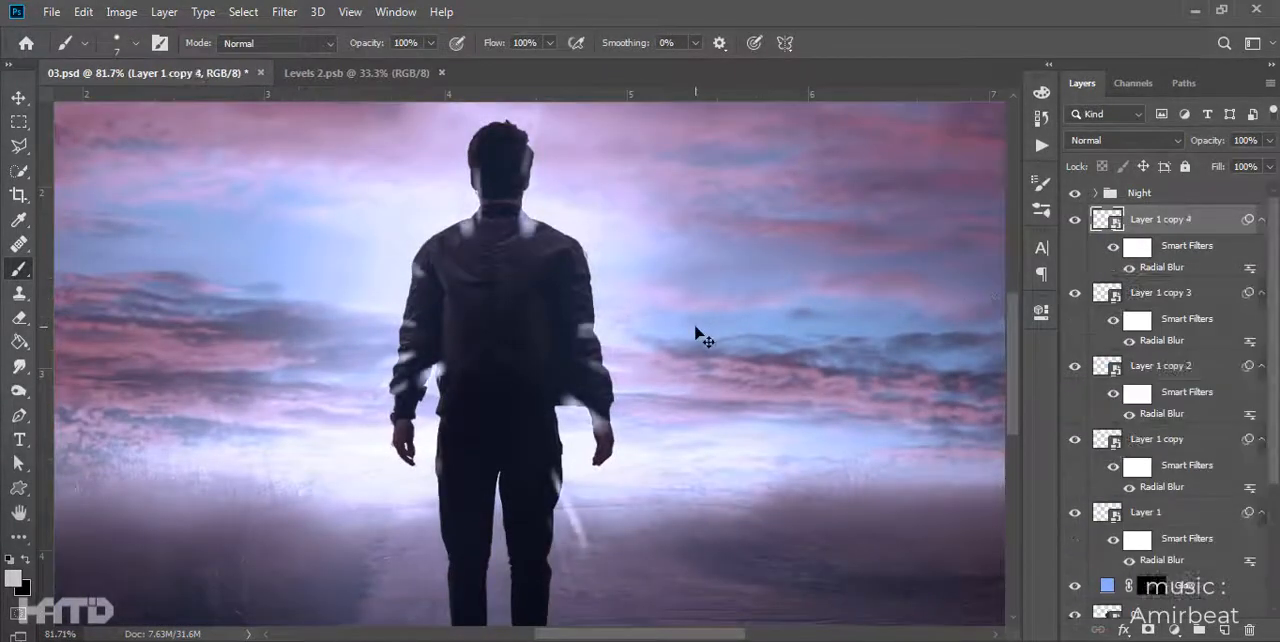
- Try repositioning the light streaks with Free Transform, and delete Layer 1 and its copies
scroll(610, 309, down, 2)
click(10, 93)
key(ctrl+t)
drag(616, 188, 620, 190)
key(Return)
key(Delete)
key(Delete)
key(Delete)
key(Delete)
key(ctrl+t)
drag(603, 211, 614, 200)
drag(614, 344, 625, 332)
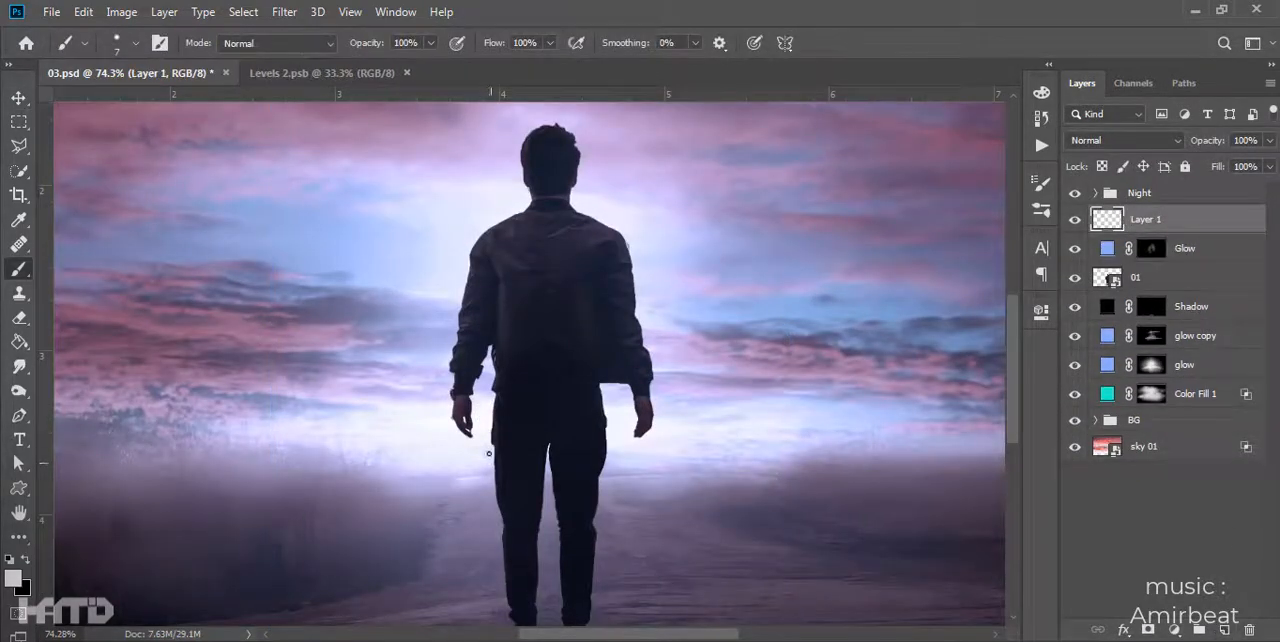
- Create a new layer above the Night group and paint short white dabs around the man's silhouette with the 7 px brush
scroll(489, 453, up, 2)
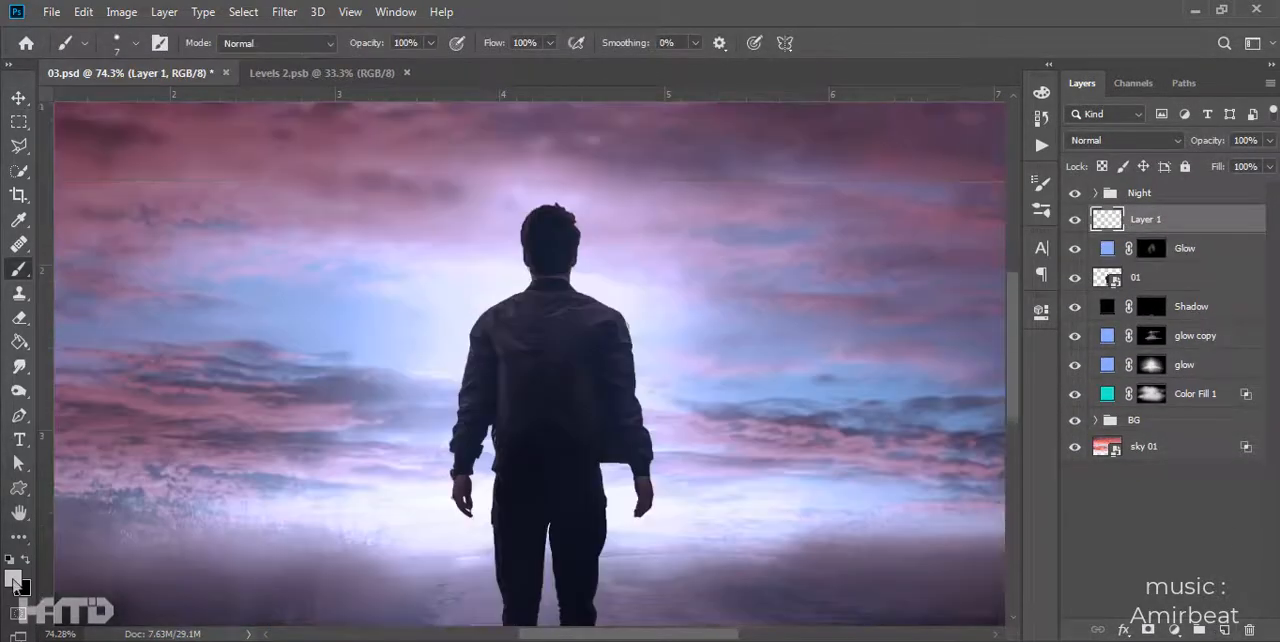
drag(1148, 193, 1145, 181)
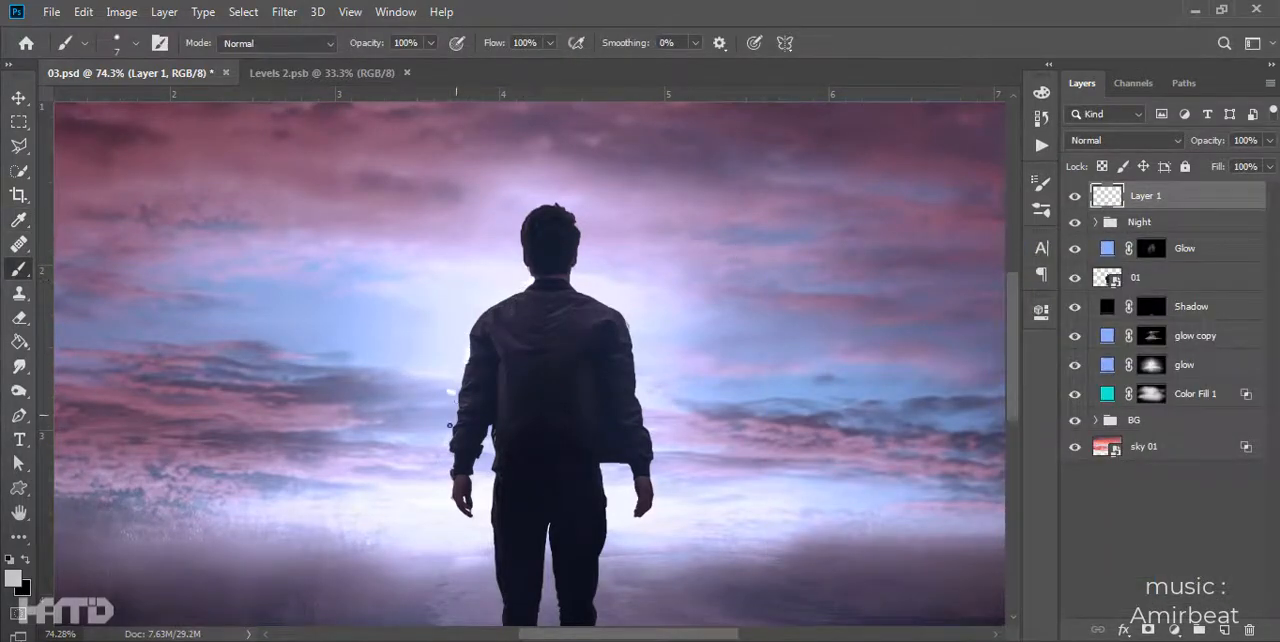
drag(453, 421, 452, 429)
drag(575, 477, 528, 410)
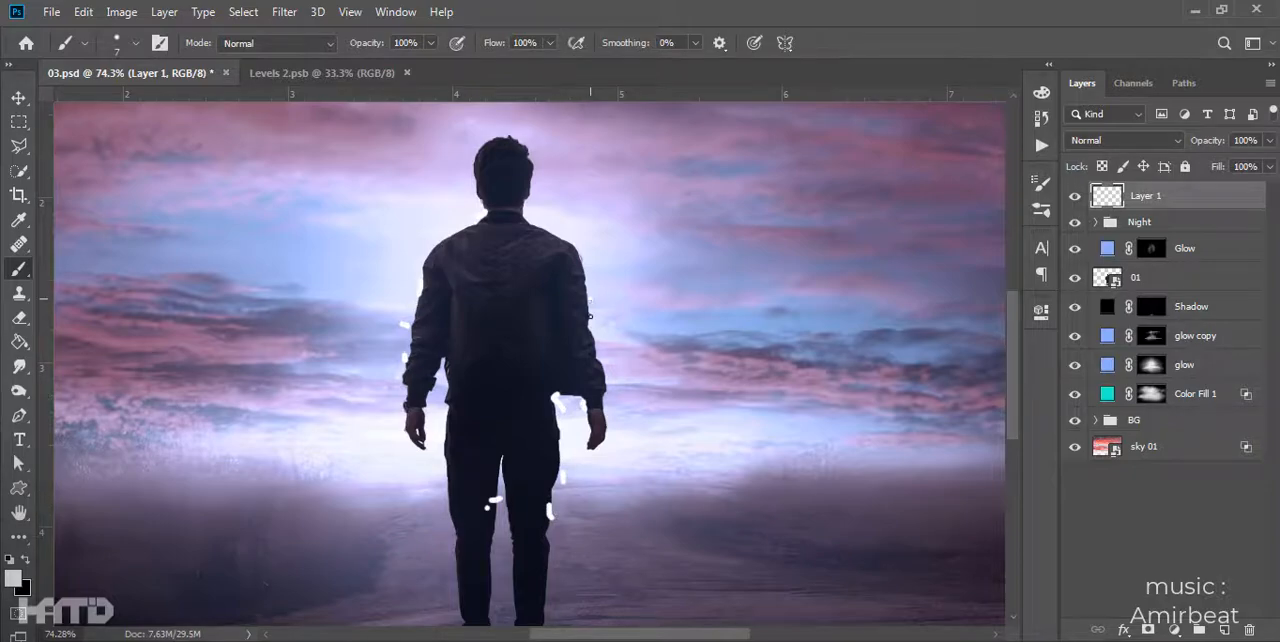
scroll(455, 288, down, 3)
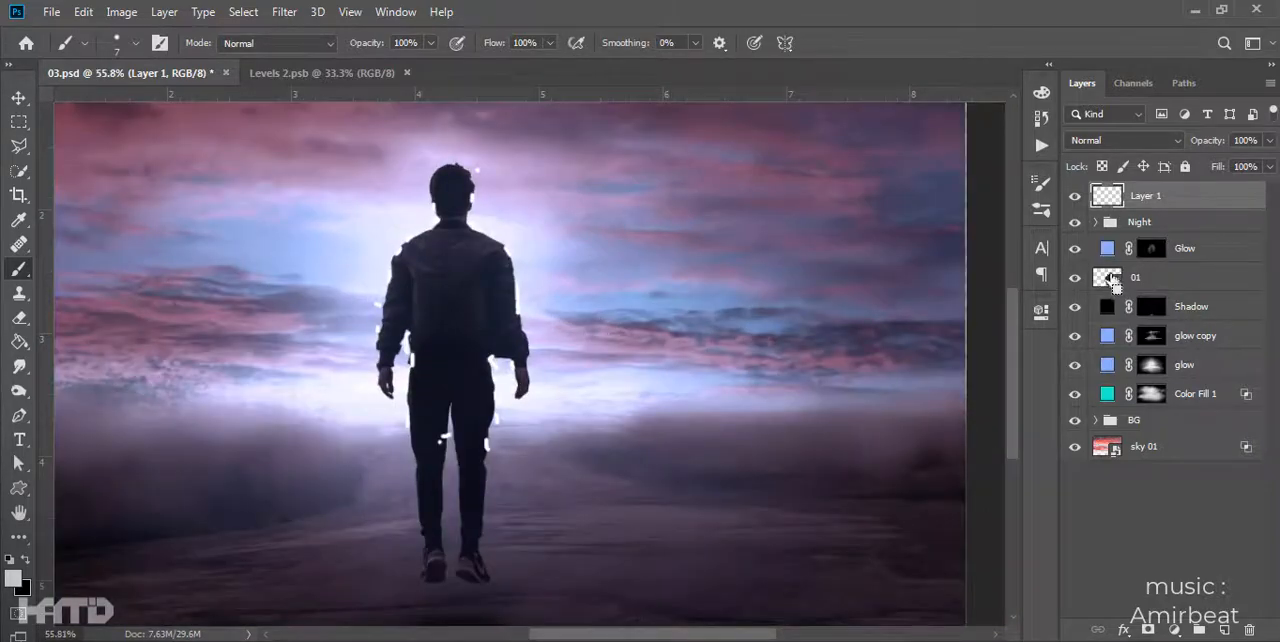
- Mask the man's silhouette out of Layer 1 using layer 01's outline, and convert Layer 1 to a smart object
ctrl+click(1112, 279)
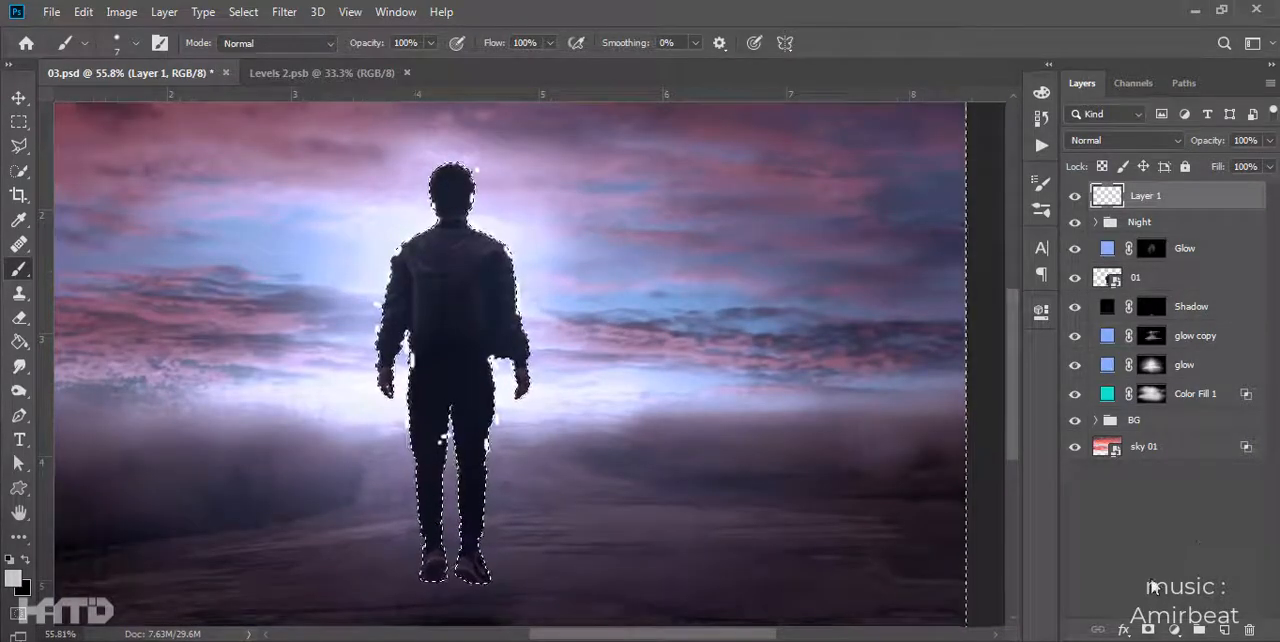
alt+click(1148, 629)
right_click(1197, 199)
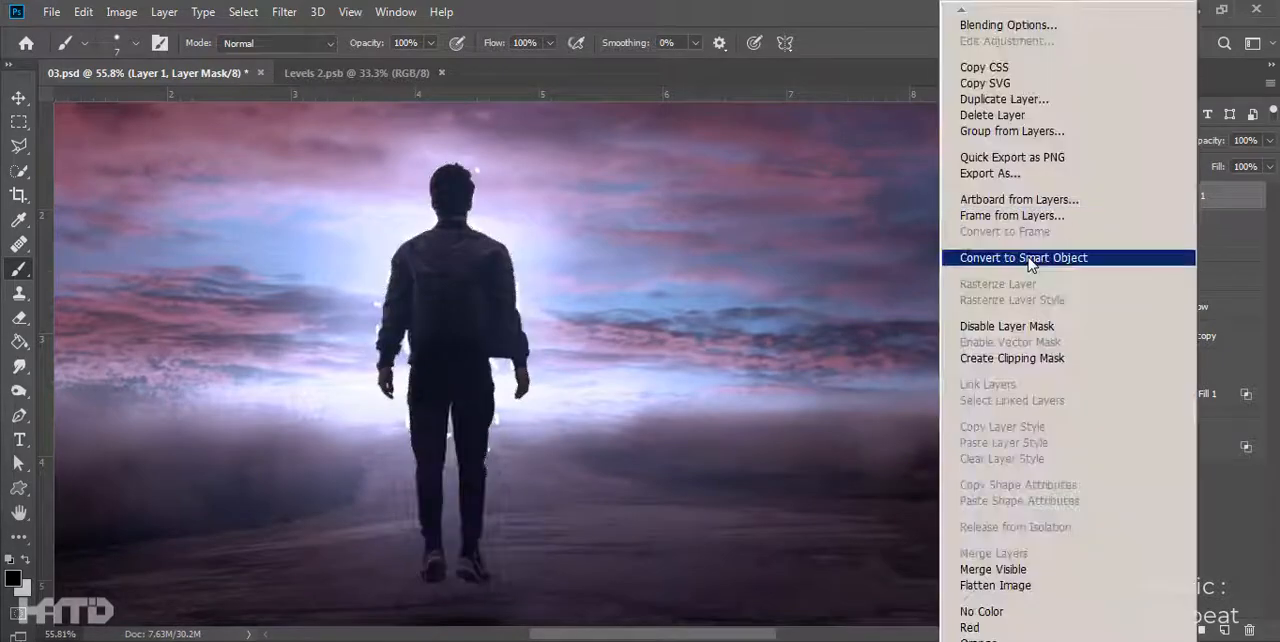
click(1075, 254)
- Apply a Radial Blur to Layer 1 with amount 71, Zoom method and Good quality
scroll(463, 293, up, 1)
click(284, 12)
click(620, 281)
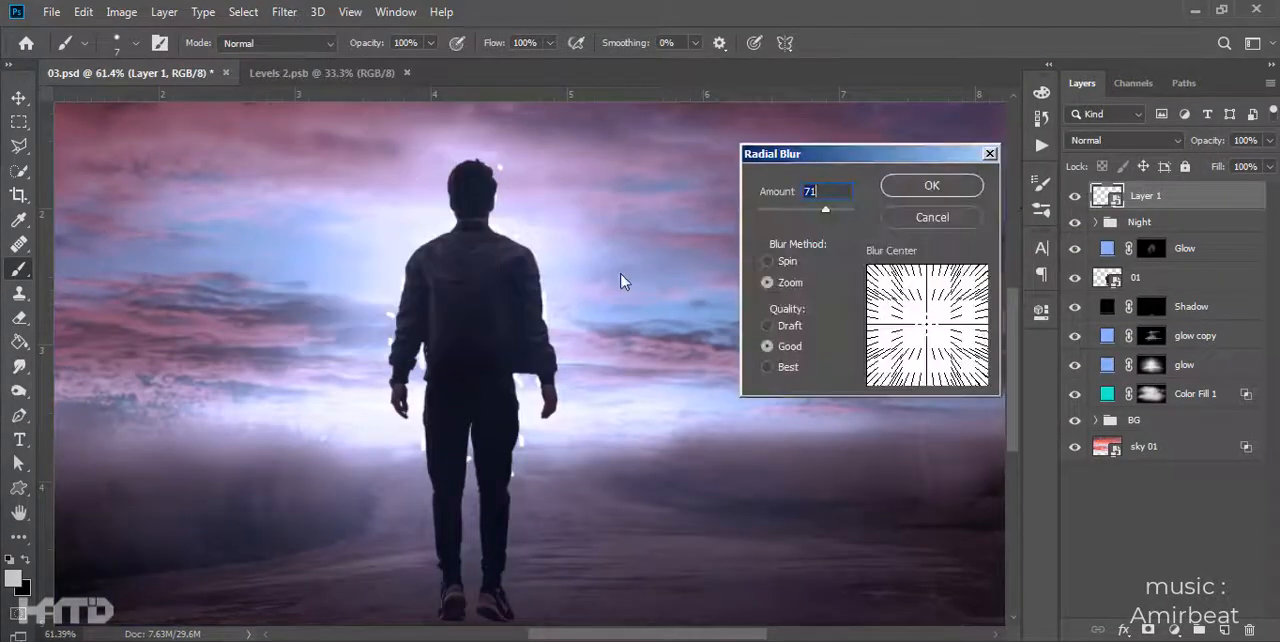
click(900, 190)
key(ctrl+z)
click(284, 12)
click(310, 34)
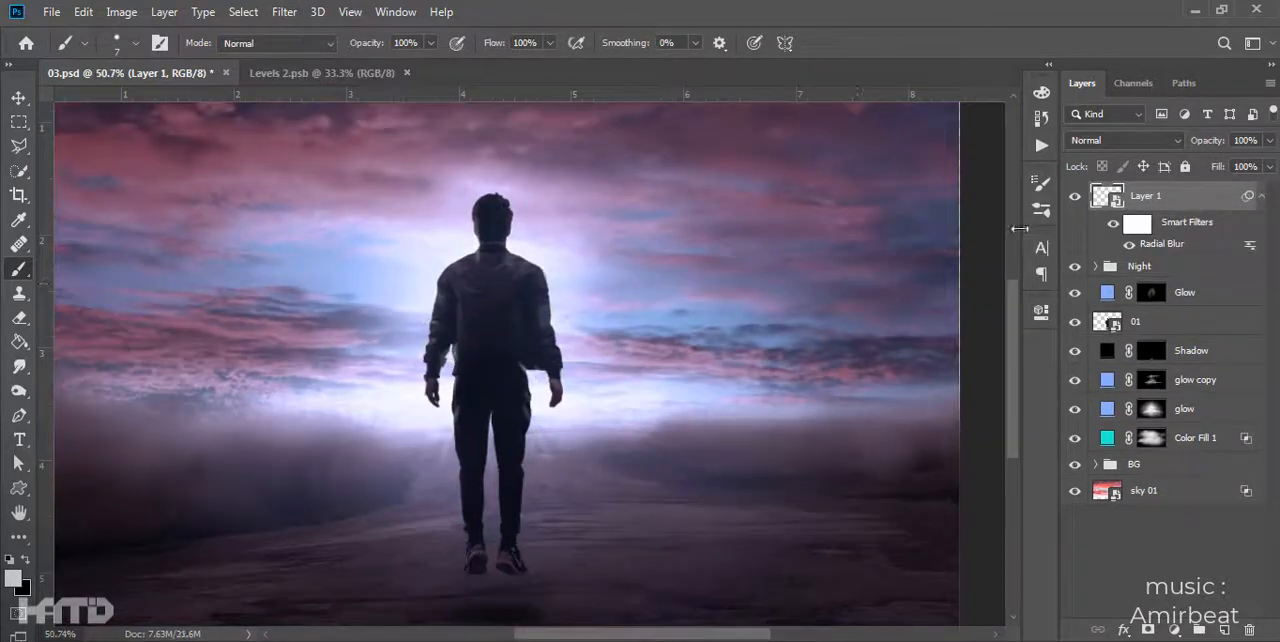
- Duplicate the blurred Layer 1 to strengthen the rays and merge the copies into a single layer
key(ctrl+j)
key(ctrl+j)
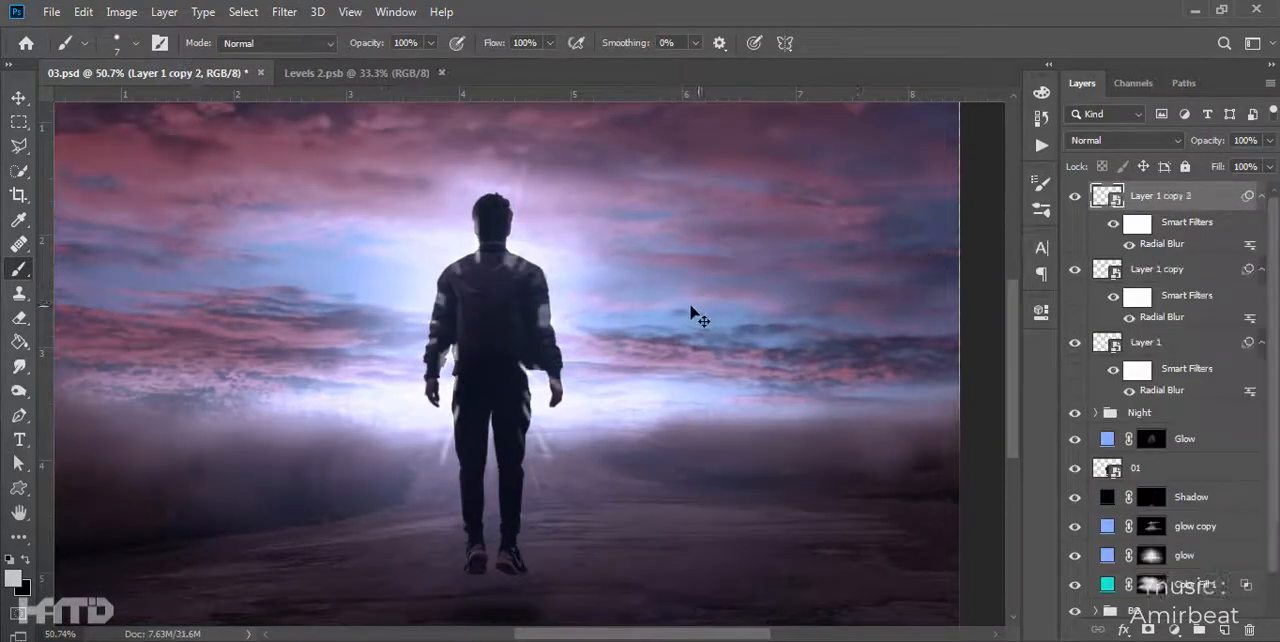
scroll(597, 327, down, 2)
shift+click(1174, 427)
key(ctrl+e)
- Reapply the last Radial Blur four times to the merged ray layer
click(287, 13)
click(303, 34)
click(284, 12)
click(303, 34)
click(284, 12)
click(300, 33)
click(294, 20)
click(307, 35)
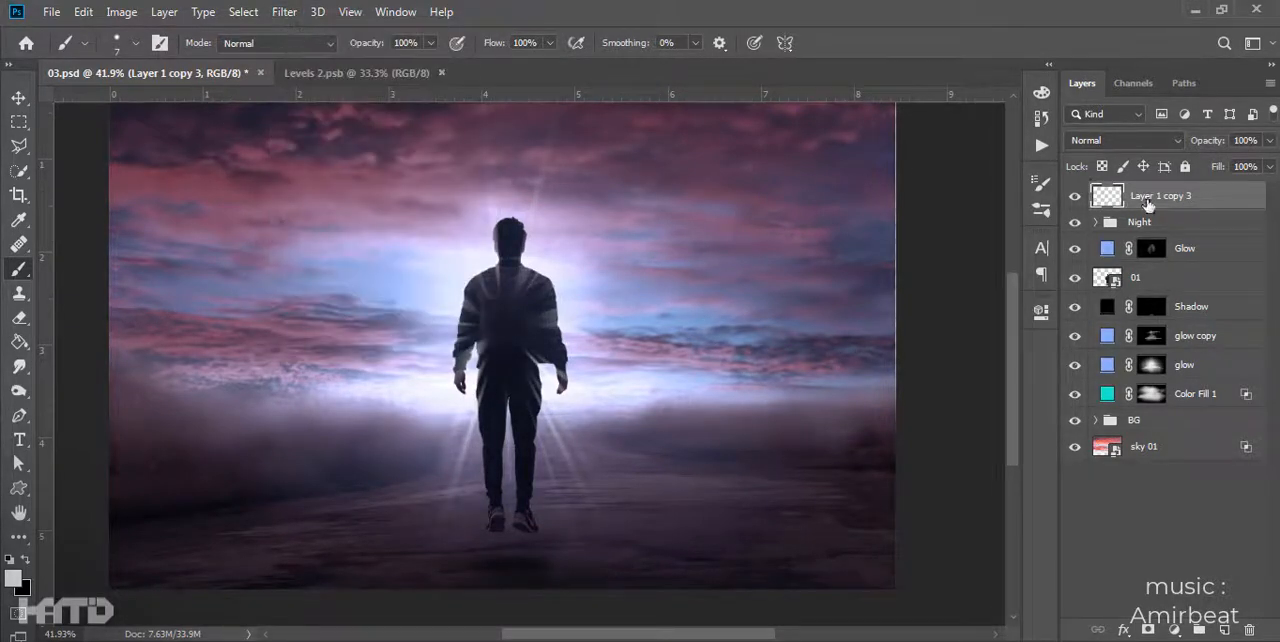
- Convert Layer 1 copy 3 to a smart object and mask the man's silhouette out of it using layer 01's inverted outline
ctrl+click(1107, 277)
key(ctrl+shift+i)
click(1148, 630)
scroll(689, 327, down, 2)
- Duplicate the masked ray layer as Layer 1 copy 4 to strengthen the rays, deleting the surplus copy
key(v)
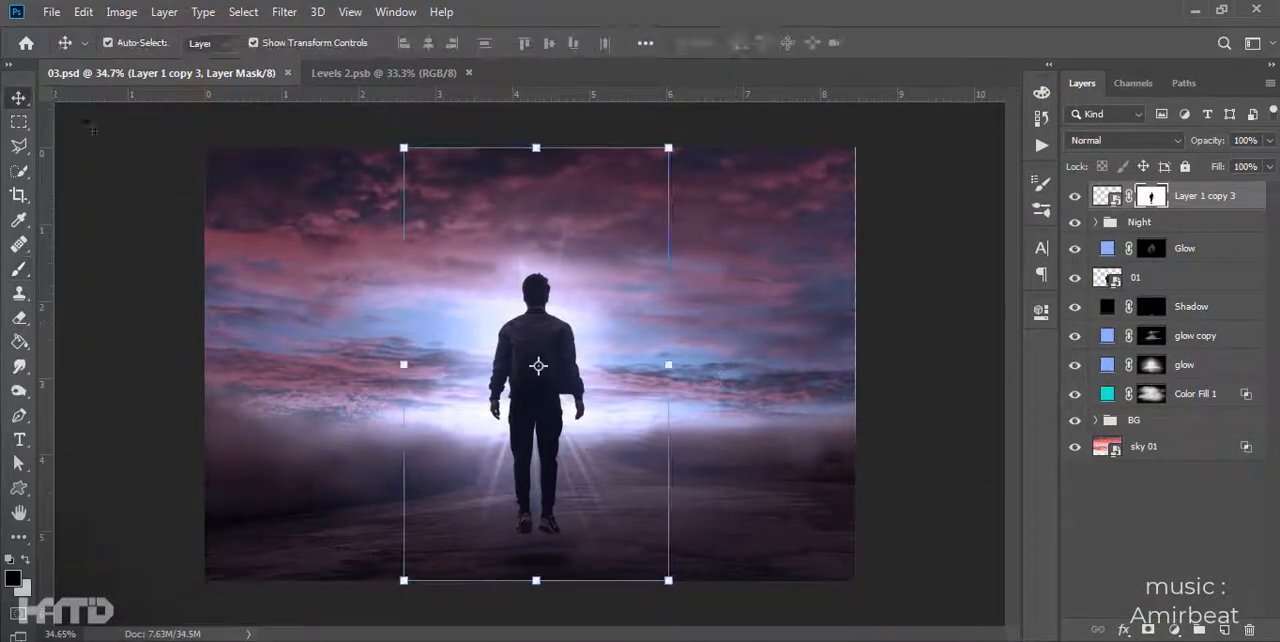
scroll(620, 390, up, 3)
scroll(665, 423, down, 1)
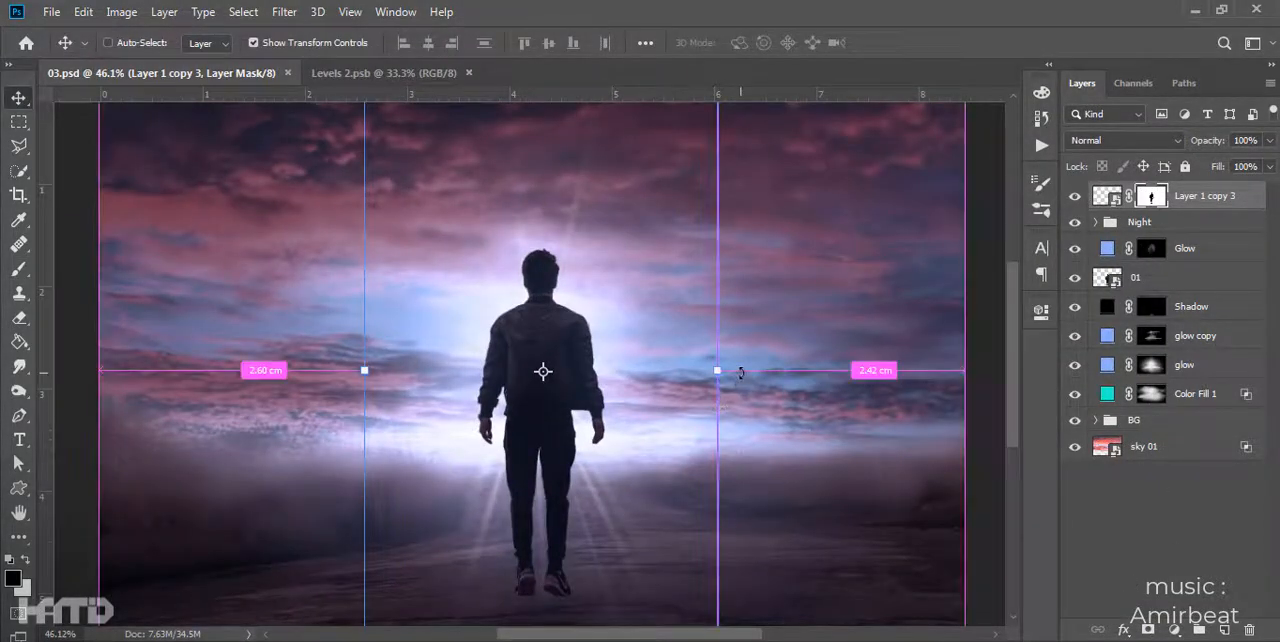
key(ctrl+j)
drag(745, 380, 569, 271)
key(ctrl+z)
scroll(612, 279, down, 1)
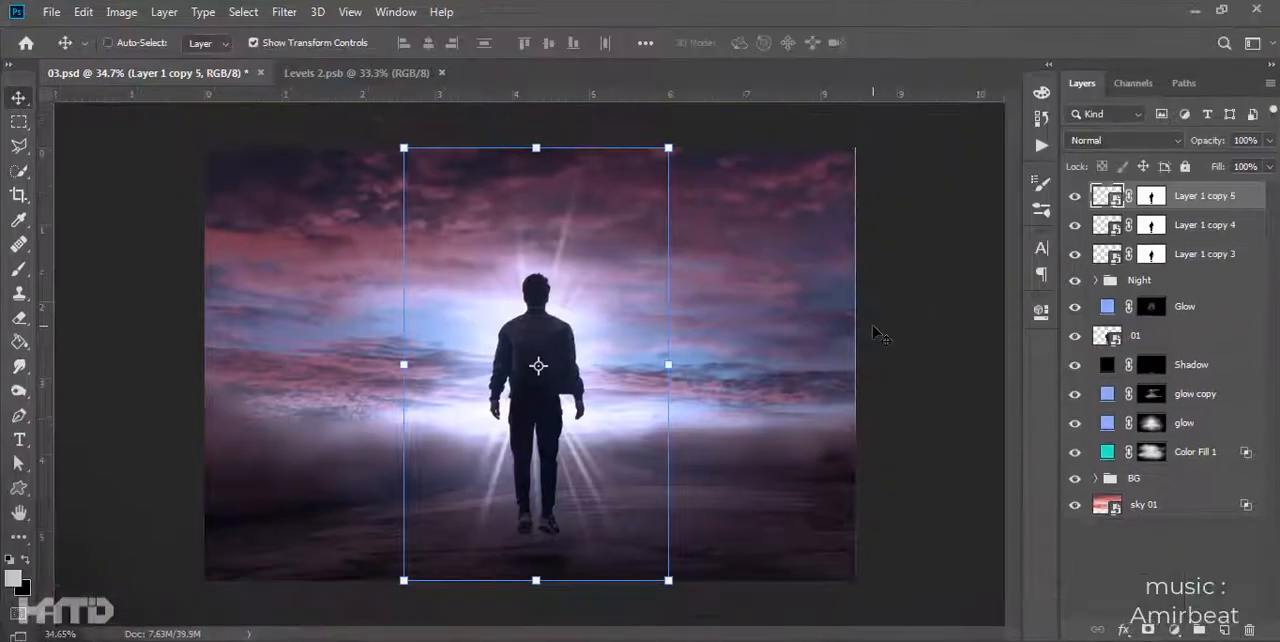
key(Delete)
scroll(734, 429, up, 1)
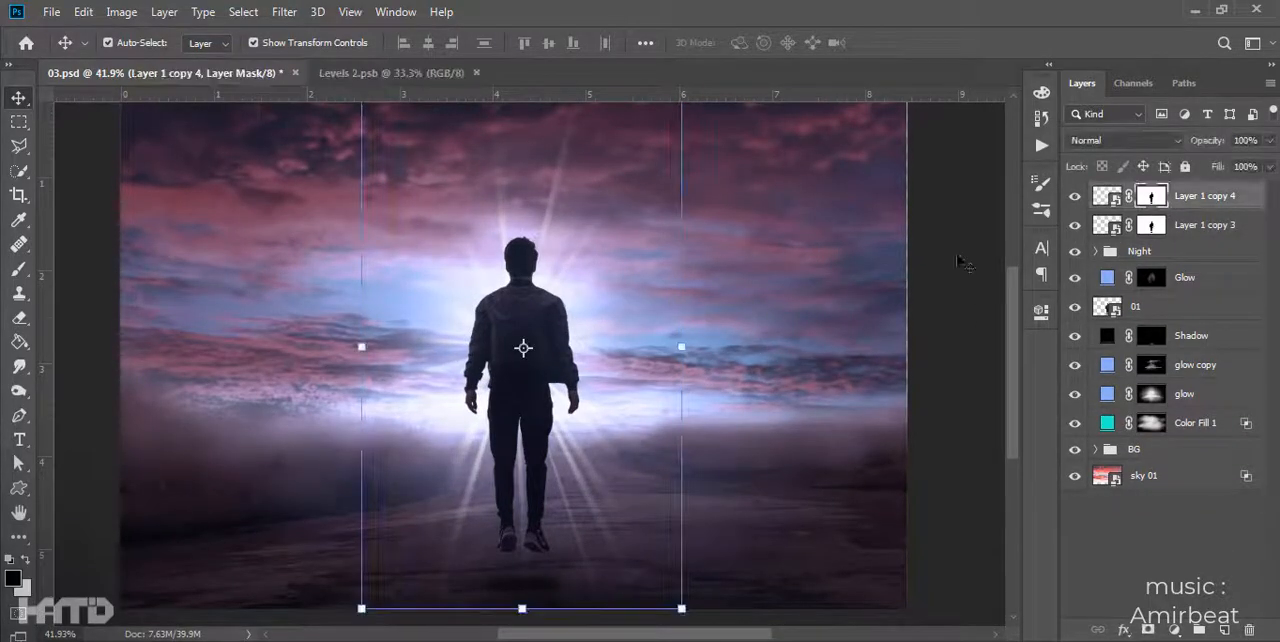
- Hide the rays over the ground by painting black on both ray layers' masks with a 500 px soft round brush
key(b)
scroll(476, 498, down, 1)
key(bracketright)
key(bracketright)
key(bracketright)
key(bracketright)
right_click(606, 535)
double_click(706, 354)
scroll(653, 525, down, 2)
click(1151, 225)
drag(631, 532, 126, 511)
scroll(520, 452, up, 5)
scroll(520, 452, down, 2)
- Try duplicating the Glow layer above the man, and delete the copy
click(21, 97)
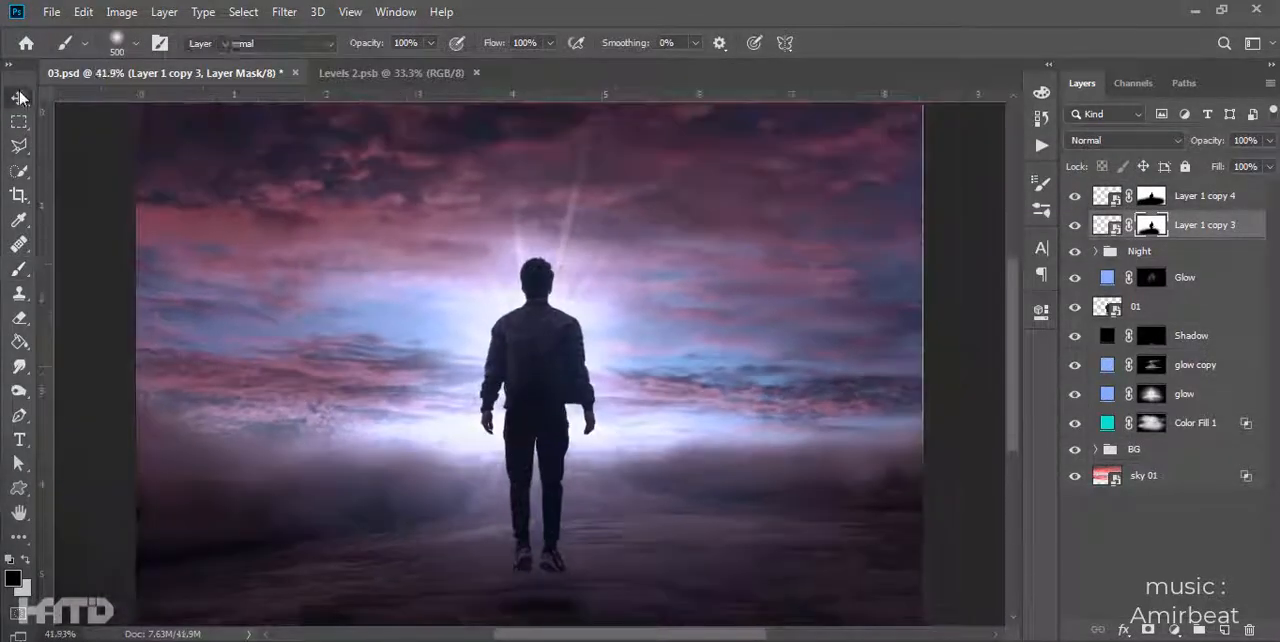
scroll(703, 380, up, 4)
click(1151, 279)
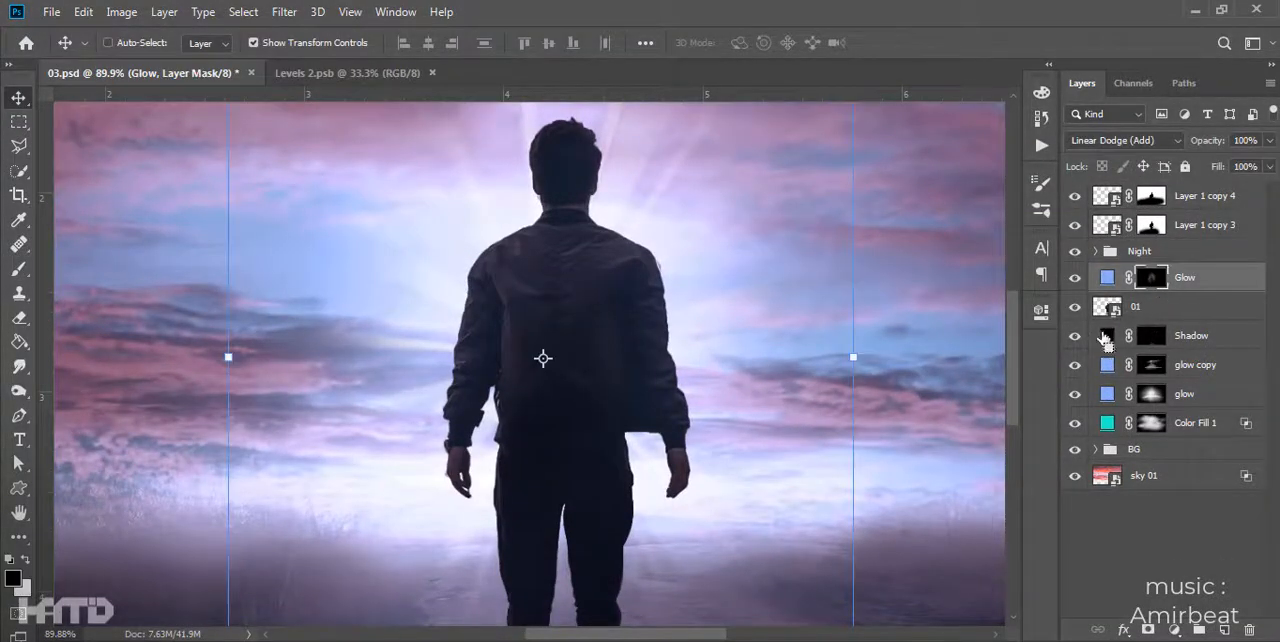
key(ctrl+j)
scroll(513, 376, down, 5)
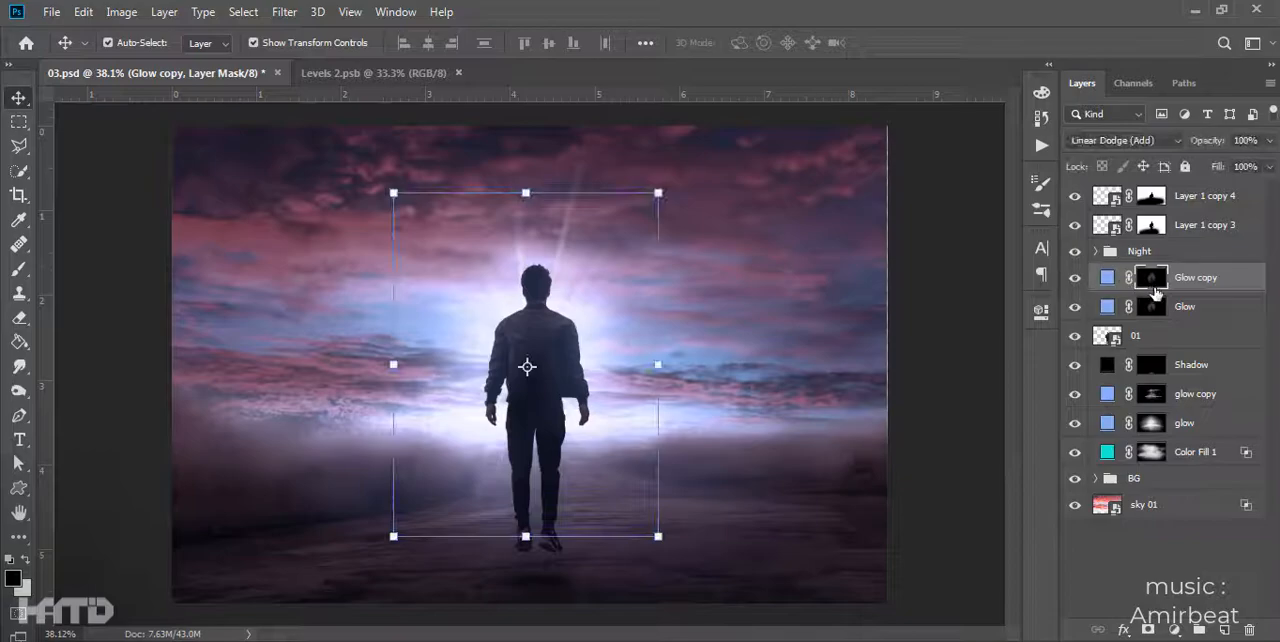
key(Delete)
- Paint with a large soft brush at 25% opacity and flow on the Glow layer's mask around the man
key(b)
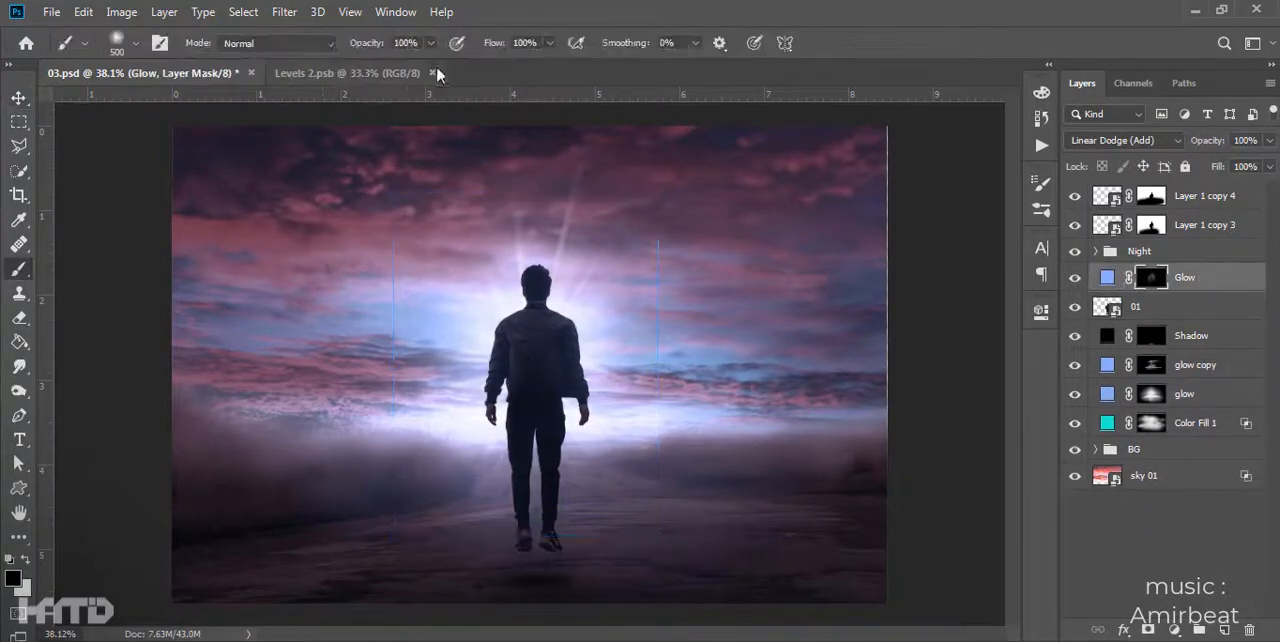
key(x)
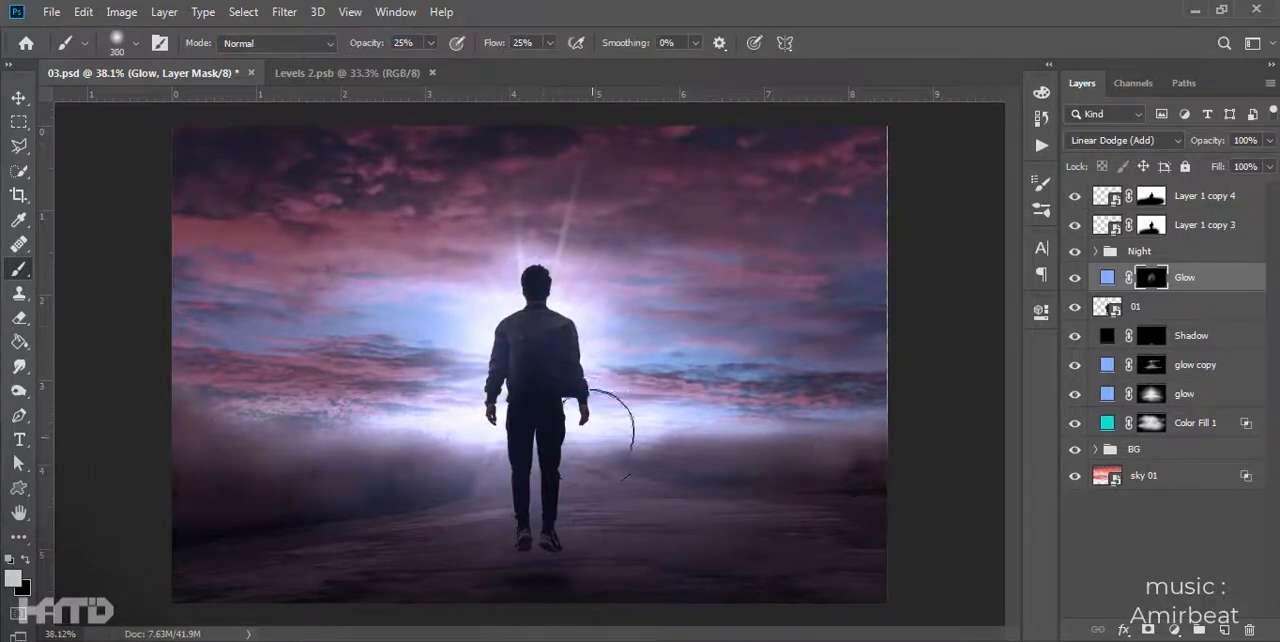
scroll(550, 300, up, 5)
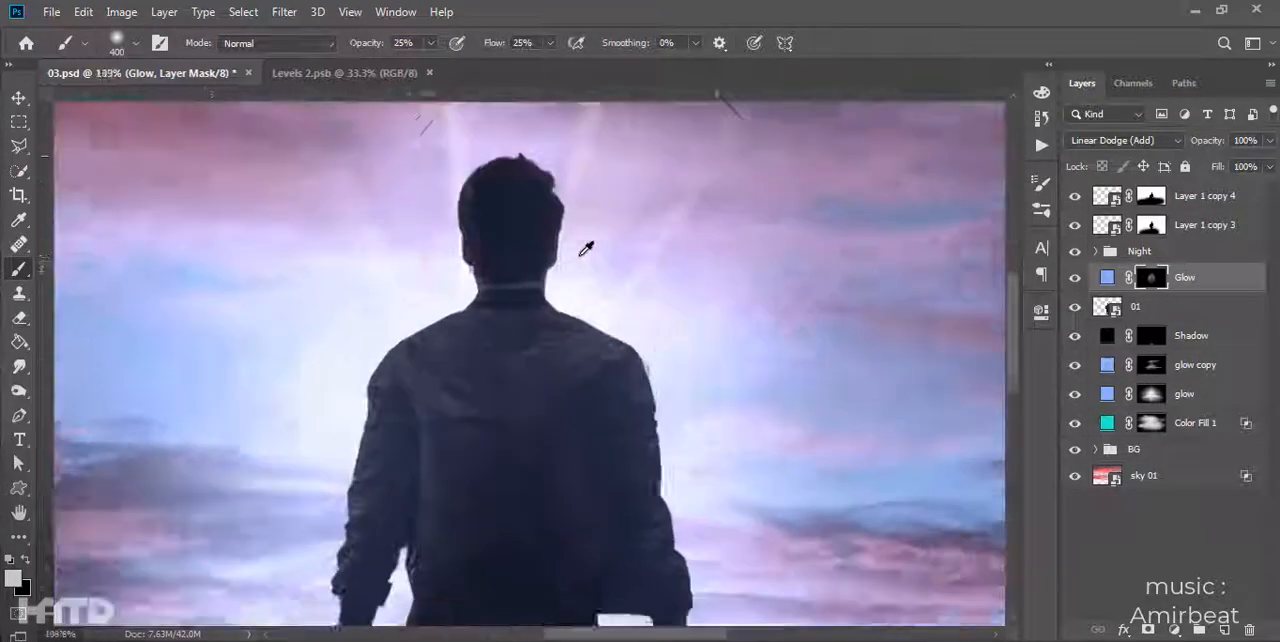
key(v)
scroll(510, 290, down, 3)
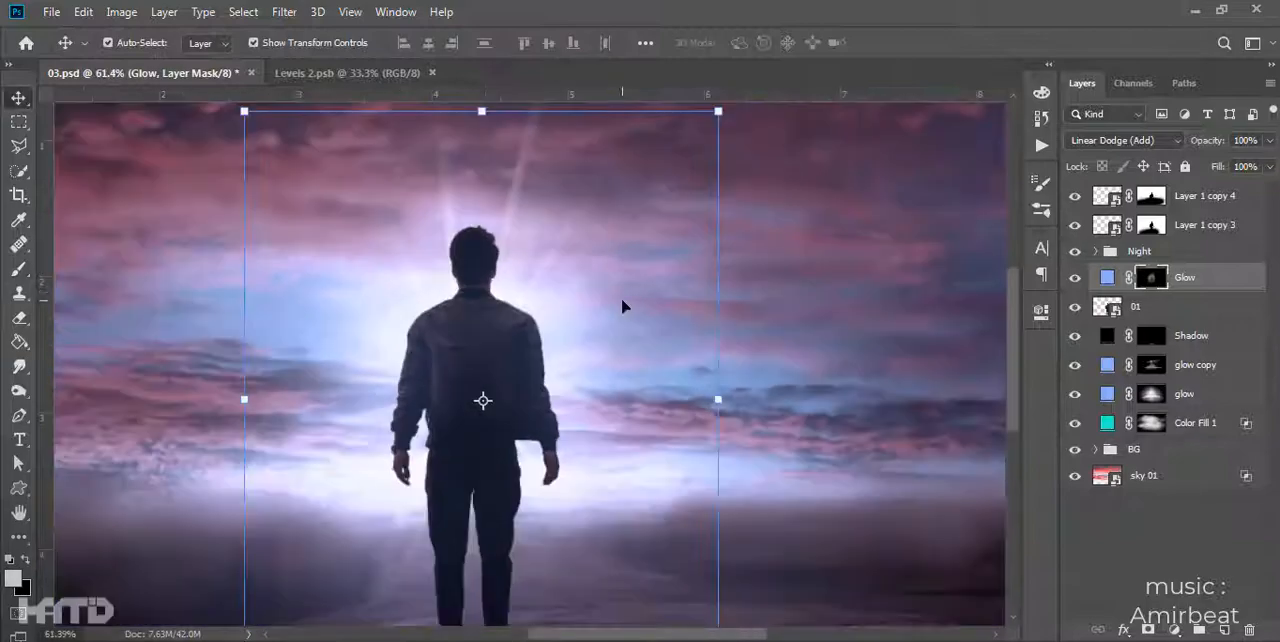
scroll(600, 298, up, 1)
- Load layer 01's outline as a selection and add it as a layer mask on layer 01
click(1111, 311)
ctrl+click(1111, 311)
click(1174, 630)
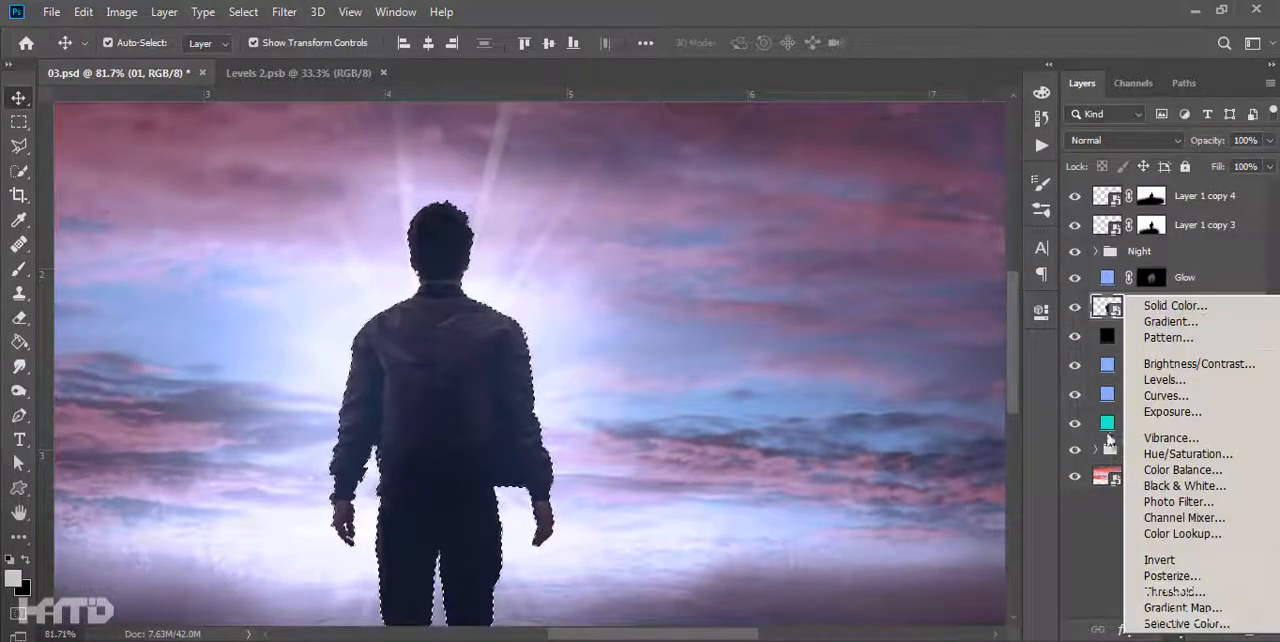
click(1117, 562)
click(1147, 630)
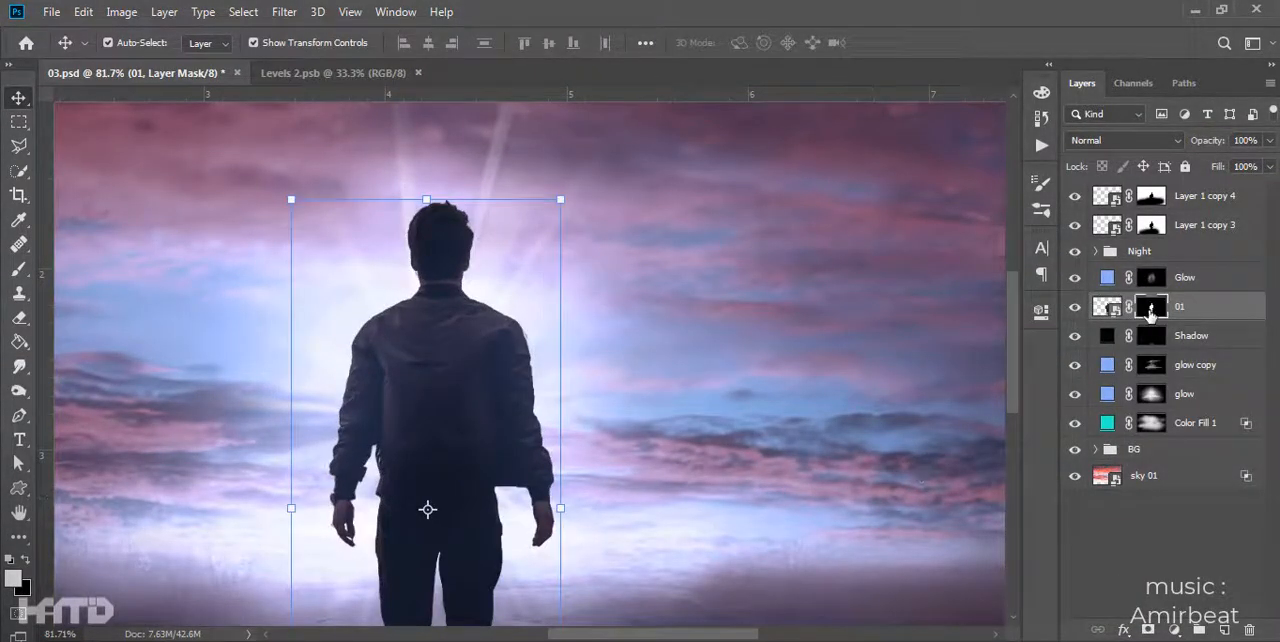
- Clean up the edges of layer 01's mask with a 400 px Overlay-mode brush at 100% opacity and flow
alt+click(1150, 313)
scroll(514, 367, down, 2)
key(b)
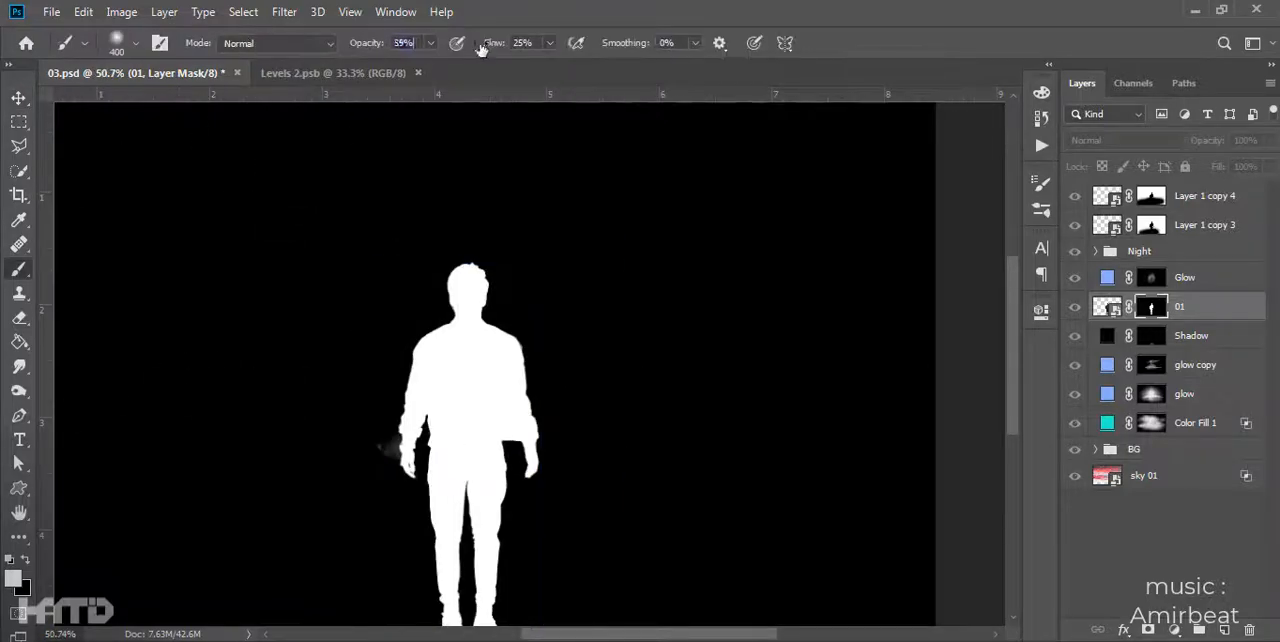
key(shift+0)
click(322, 43)
click(261, 284)
key(x)
drag(397, 379, 381, 433)
scroll(455, 500, down, 2)
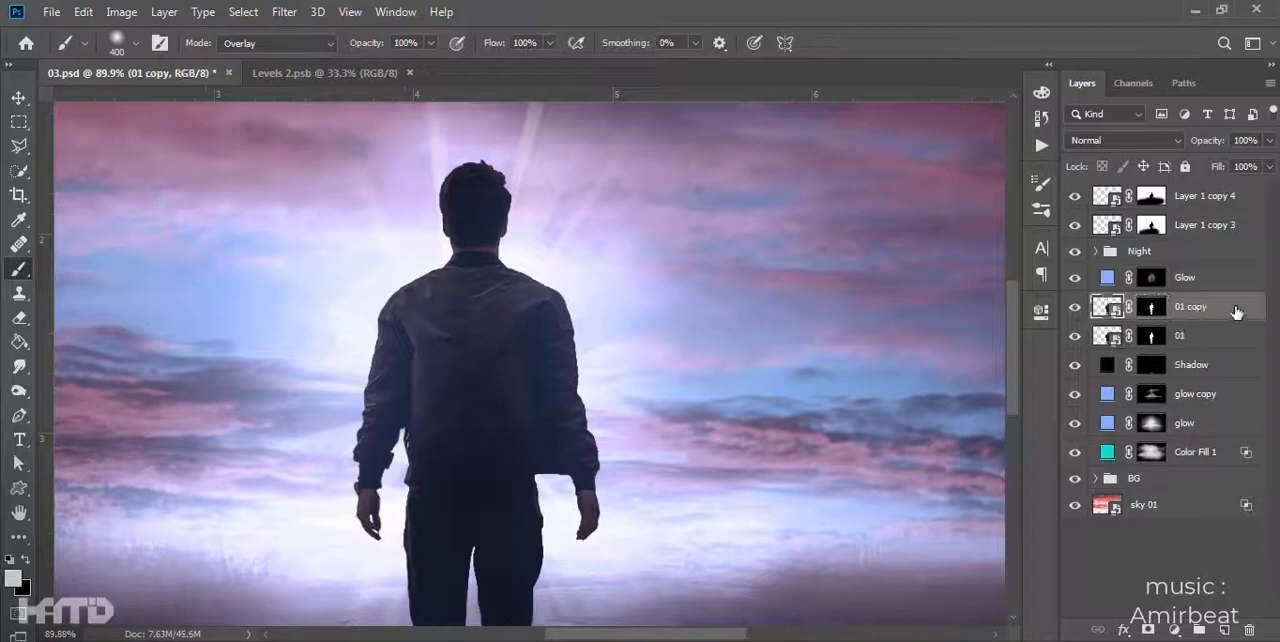
- Duplicate layer 01 and turn the copy into a thin white rim using a Stroke at 0% fill and a Color Overlay
double_click(1232, 314)
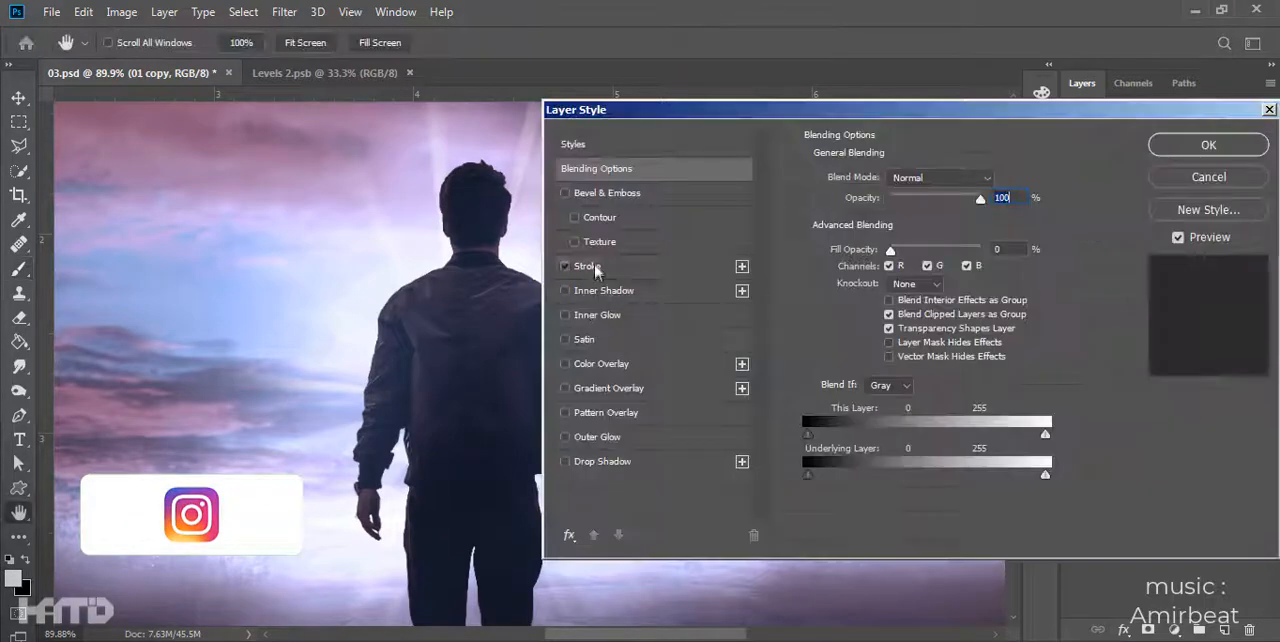
click(575, 263)
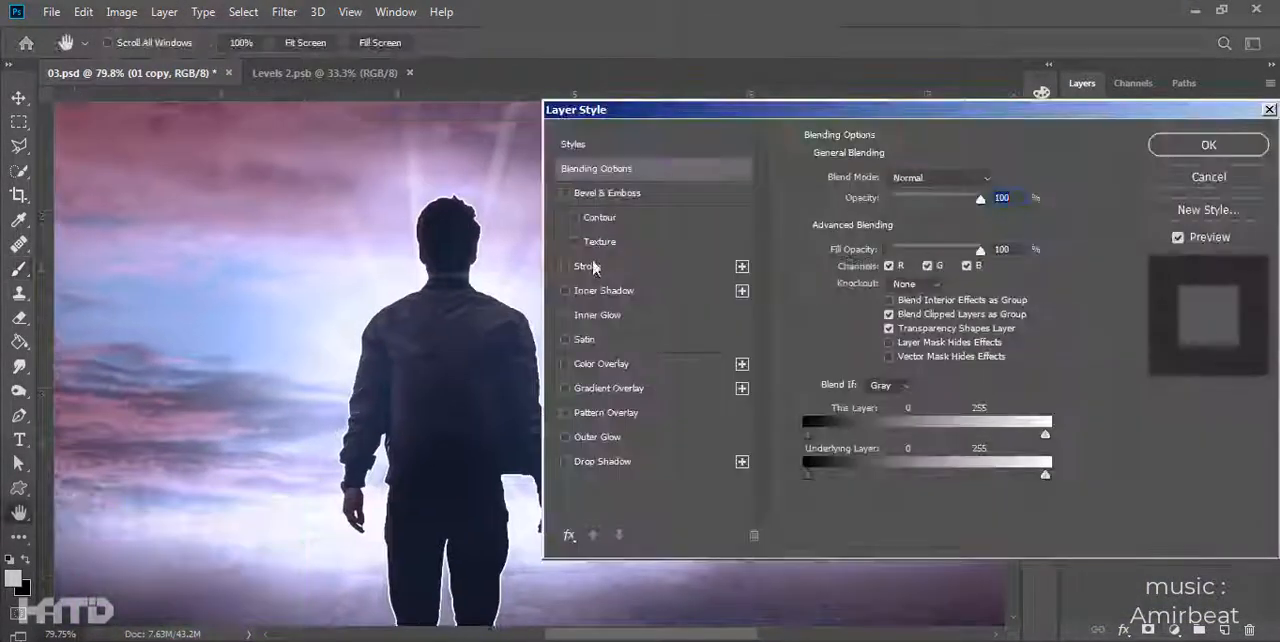
click(601, 363)
click(211, 328)
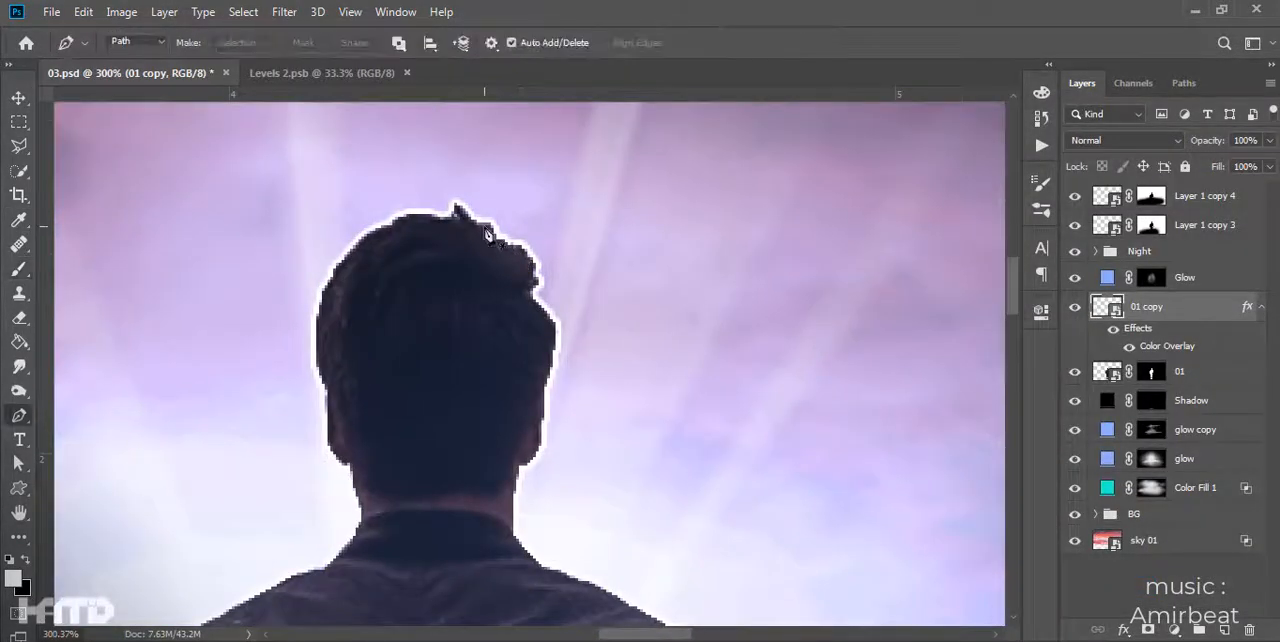
- Draw small curved hair-strand paths with the Pen tool along the upper right of the man's head
scroll(487, 234, up, 3)
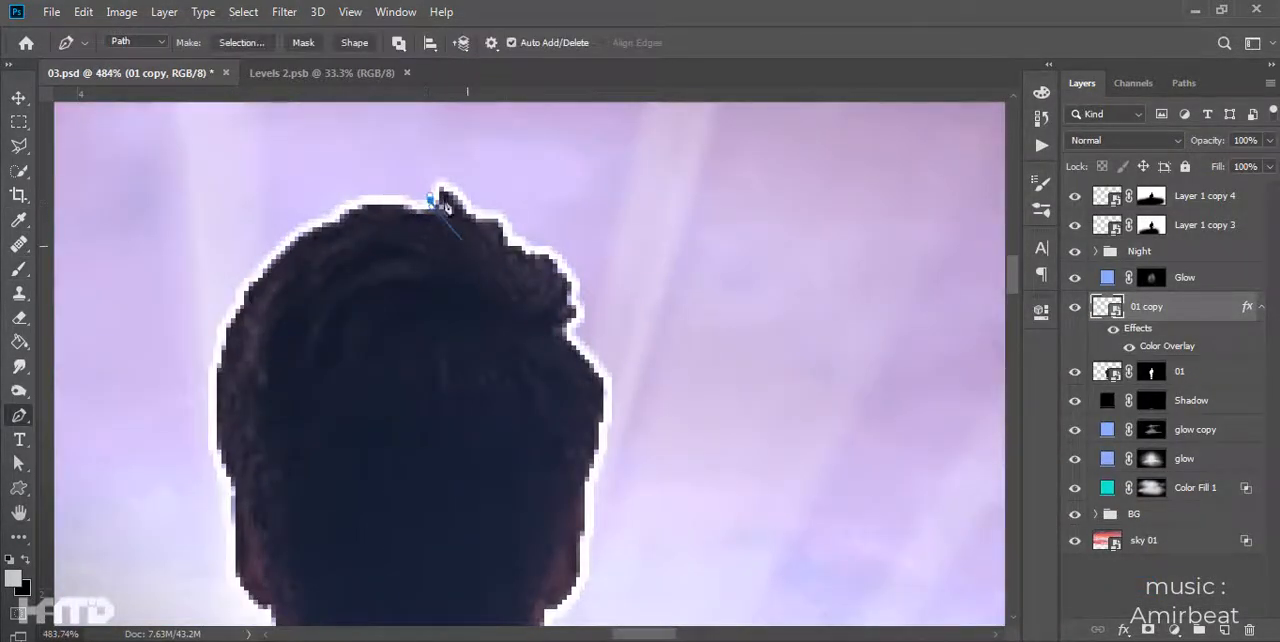
click(466, 245)
drag(490, 270, 438, 230)
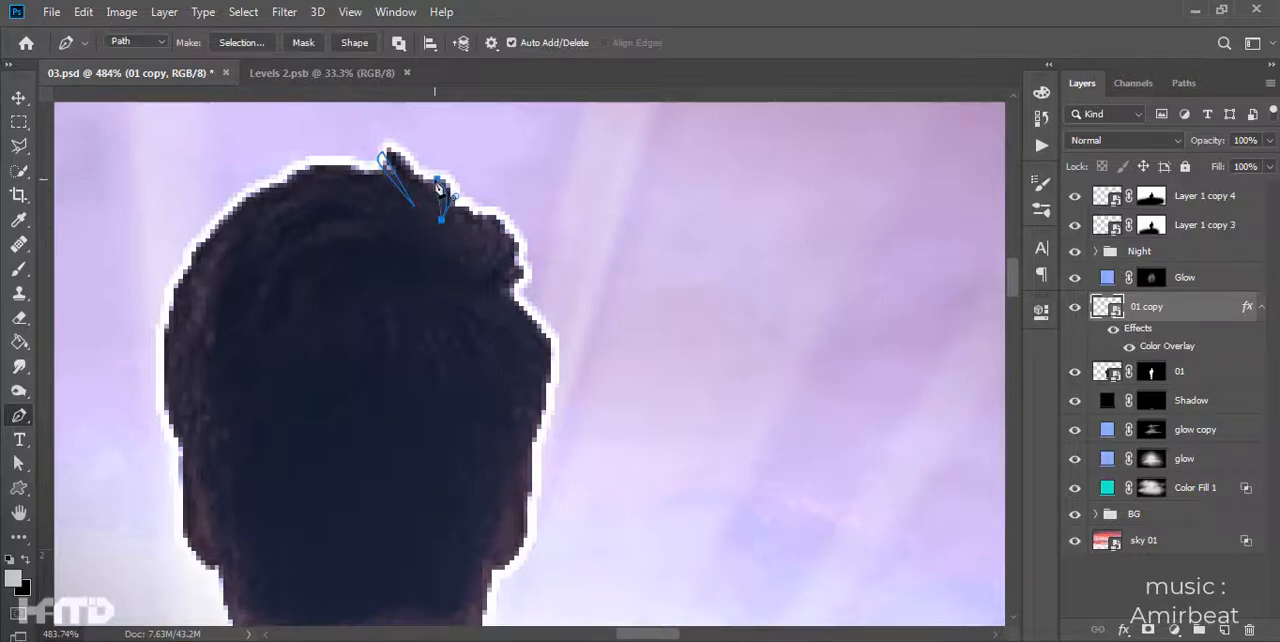
drag(459, 198, 431, 160)
drag(486, 215, 501, 178)
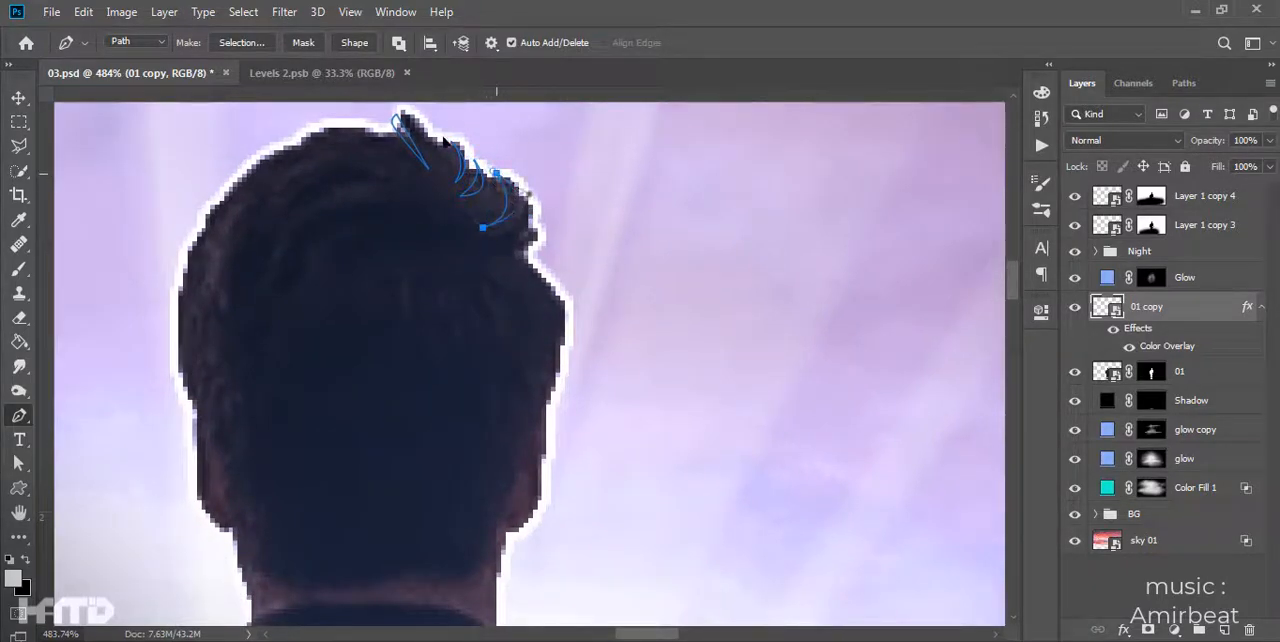
drag(552, 249, 657, 297)
- Fill the hair-strand shapes with a white Solid Color layer above 01 copy
scroll(620, 300, down, 2)
click(1174, 630)
click(1186, 314)
key(Return)
scroll(654, 316, down, 8)
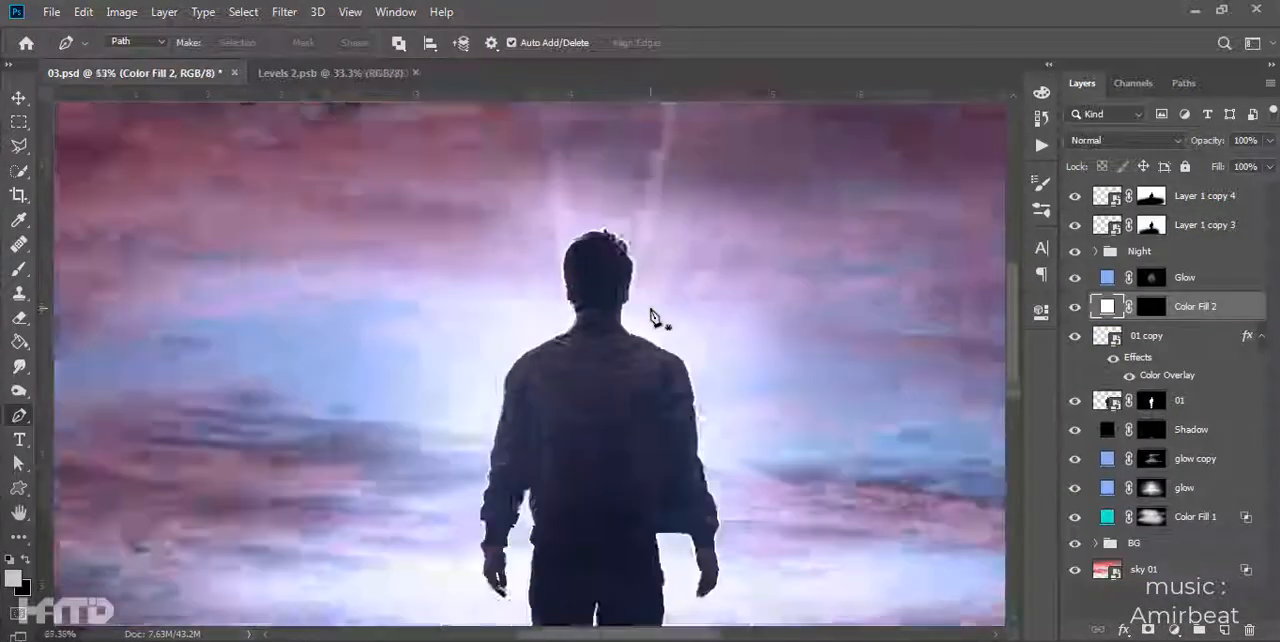
- Select the jacket folds on the man's right-hand-side shoulder in the image with the Polygonal Lasso
scroll(650, 335, up, 10)
key(l)
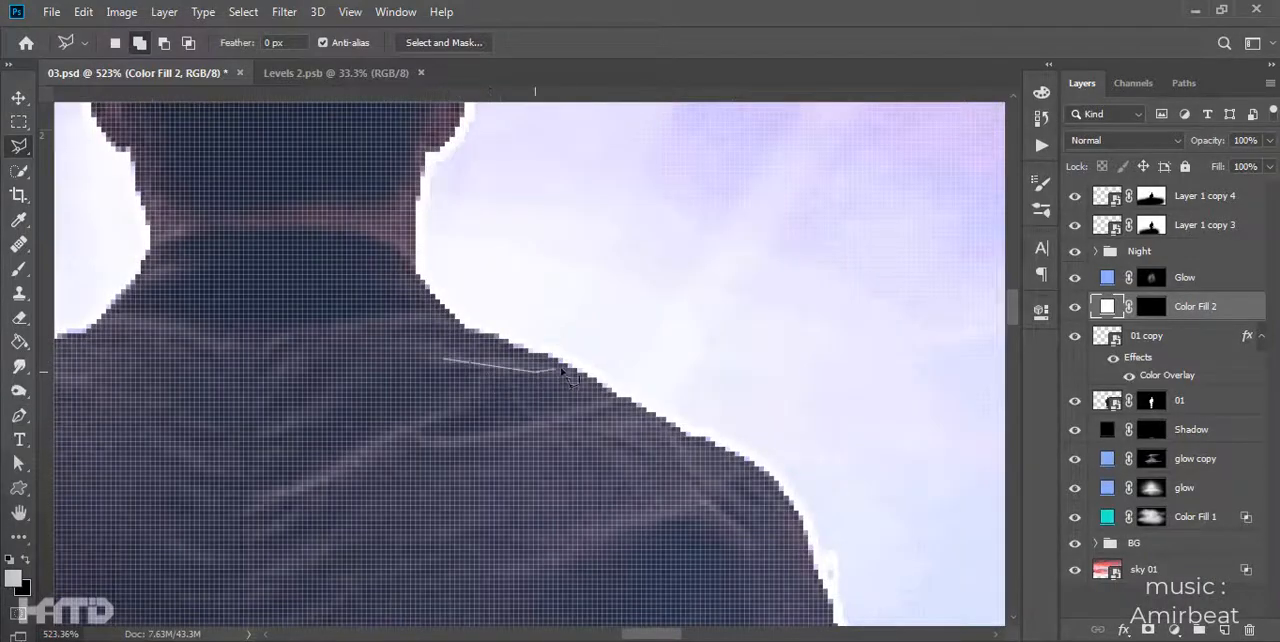
click(472, 366)
scroll(472, 366, down, 1)
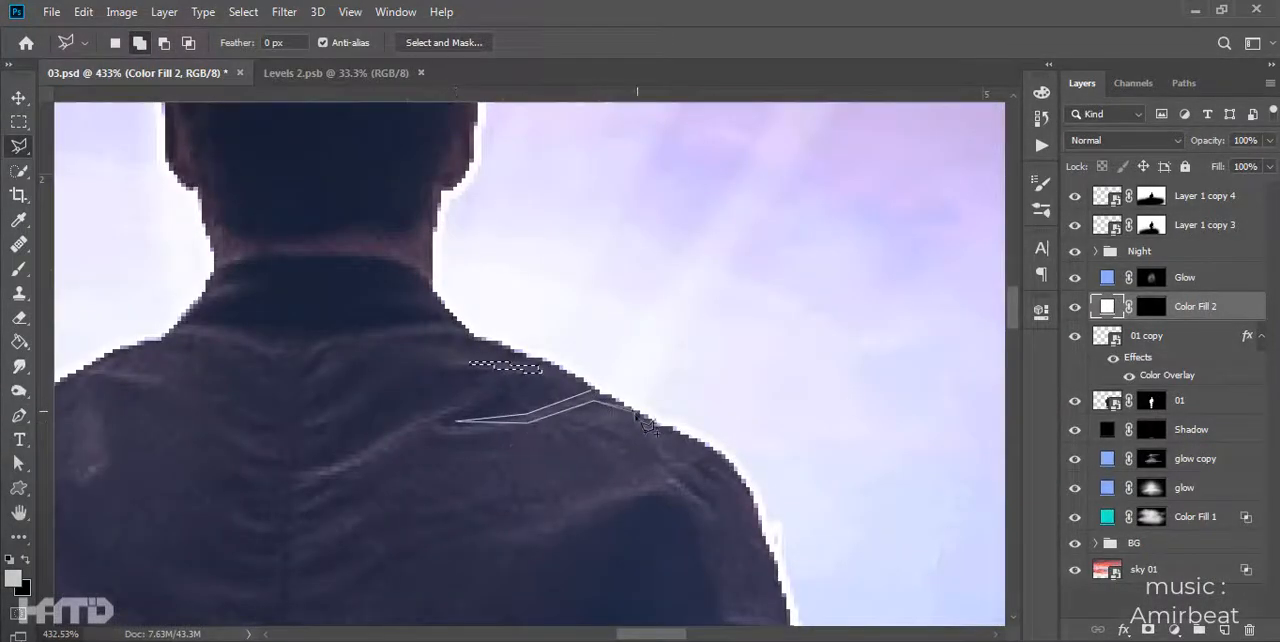
double_click(705, 428)
- Move Color Fill 2 below 01 copy, clip it to layer 01, and fill the selected shoulder folds on its mask
drag(1195, 306, 1188, 380)
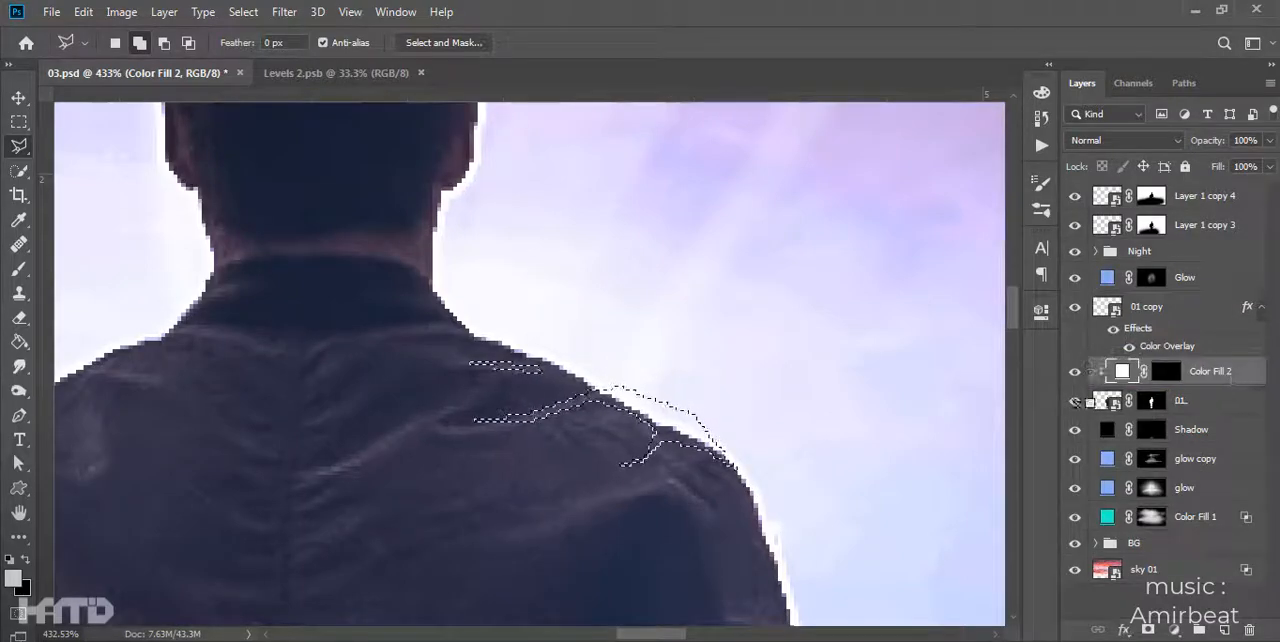
key(alt+BackSpace)
key(ctrl+d)
scroll(727, 365, down, 2)
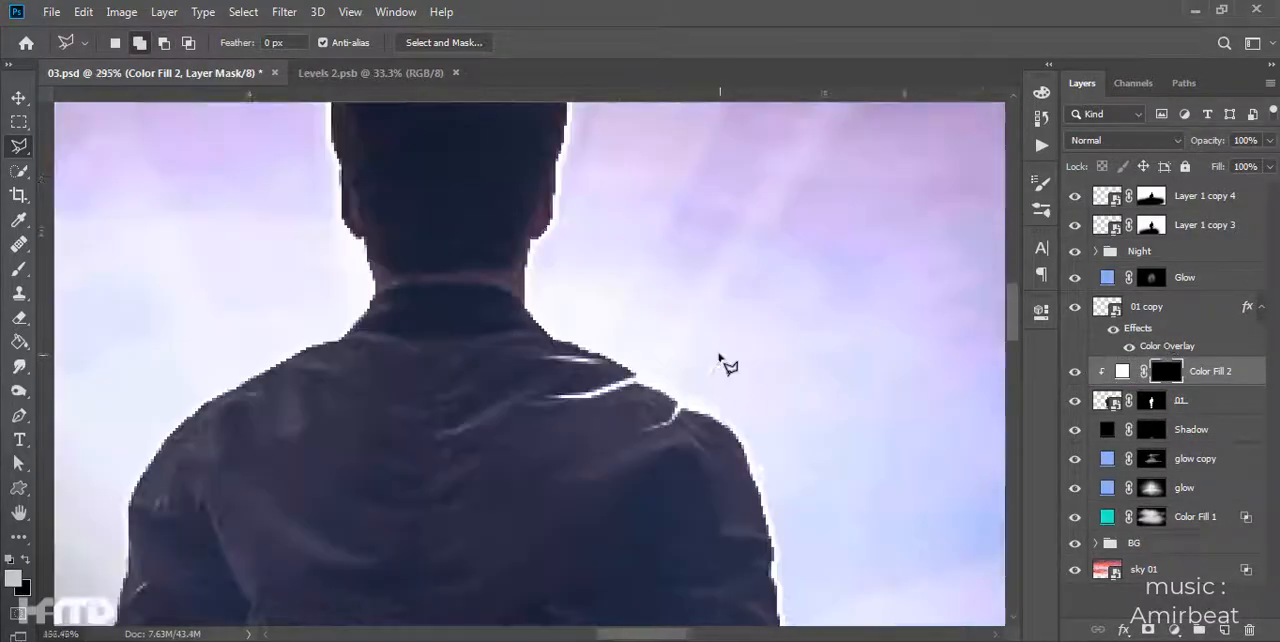
scroll(727, 365, down, 4)
- Select the collar edge and neckline fold on the image's left side and fill them on Color Fill 2's mask
scroll(690, 358, up, 6)
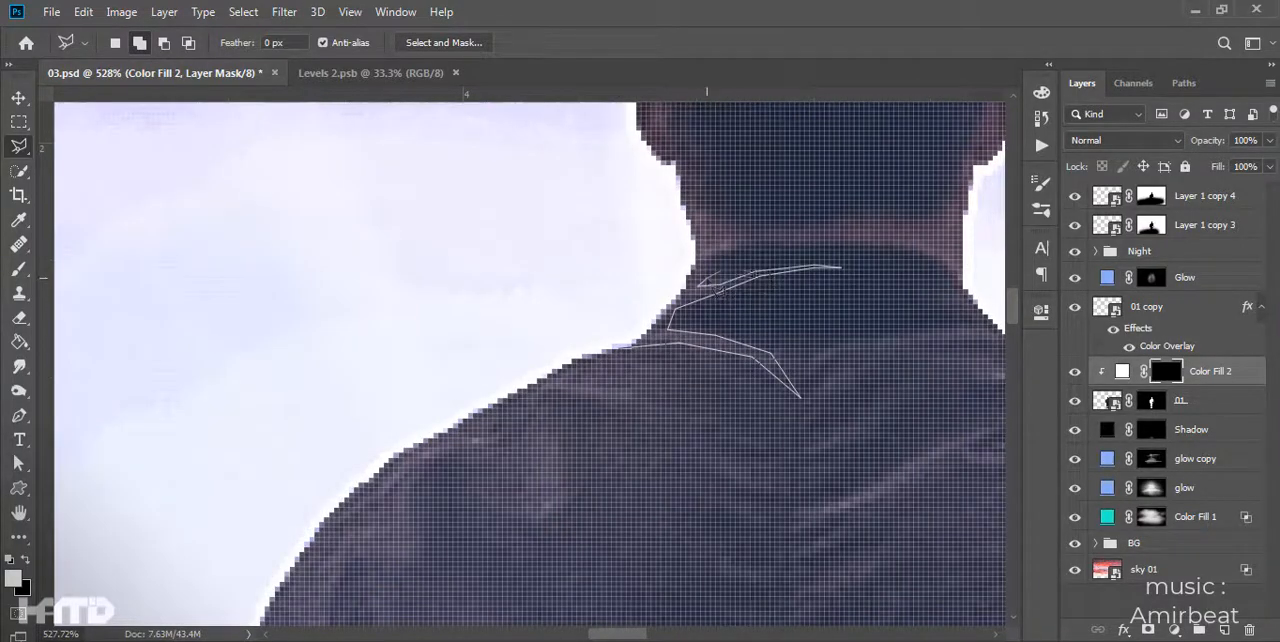
click(606, 346)
scroll(608, 336, down, 3)
key(alt+BackSpace)
key(ctrl+d)
scroll(820, 308, down, 7)
- Select the folds and outer edge of the image's left shoulder and fill them on Color Fill 2's mask
scroll(770, 341, up, 4)
scroll(740, 355, up, 5)
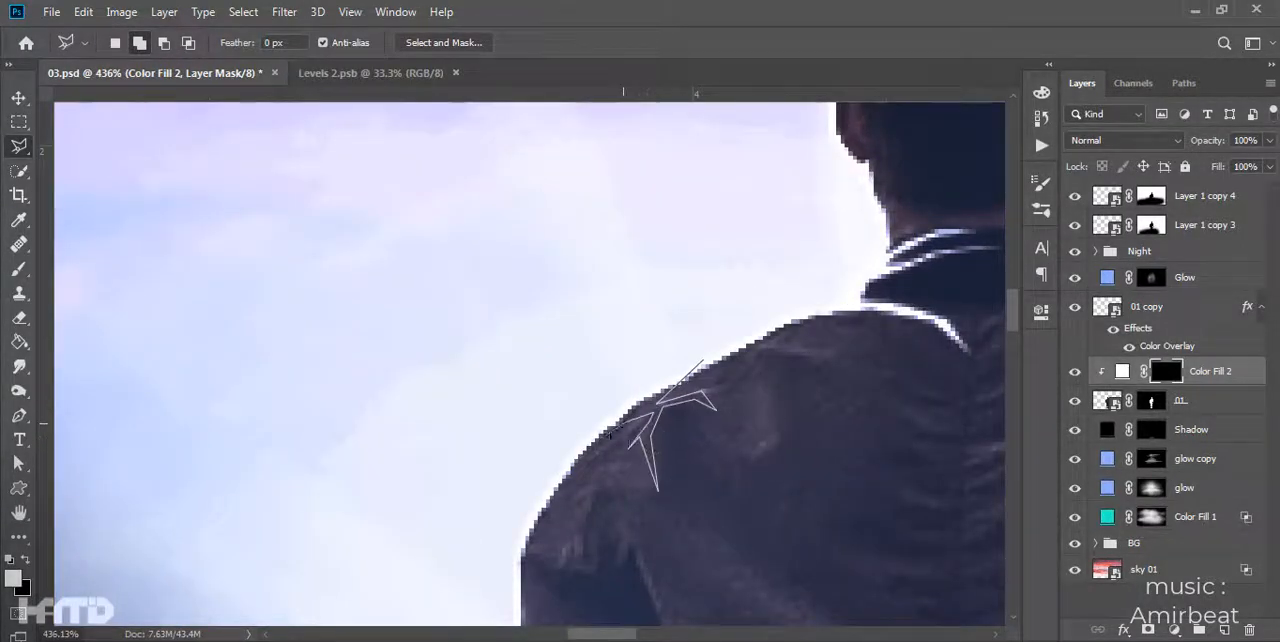
click(535, 570)
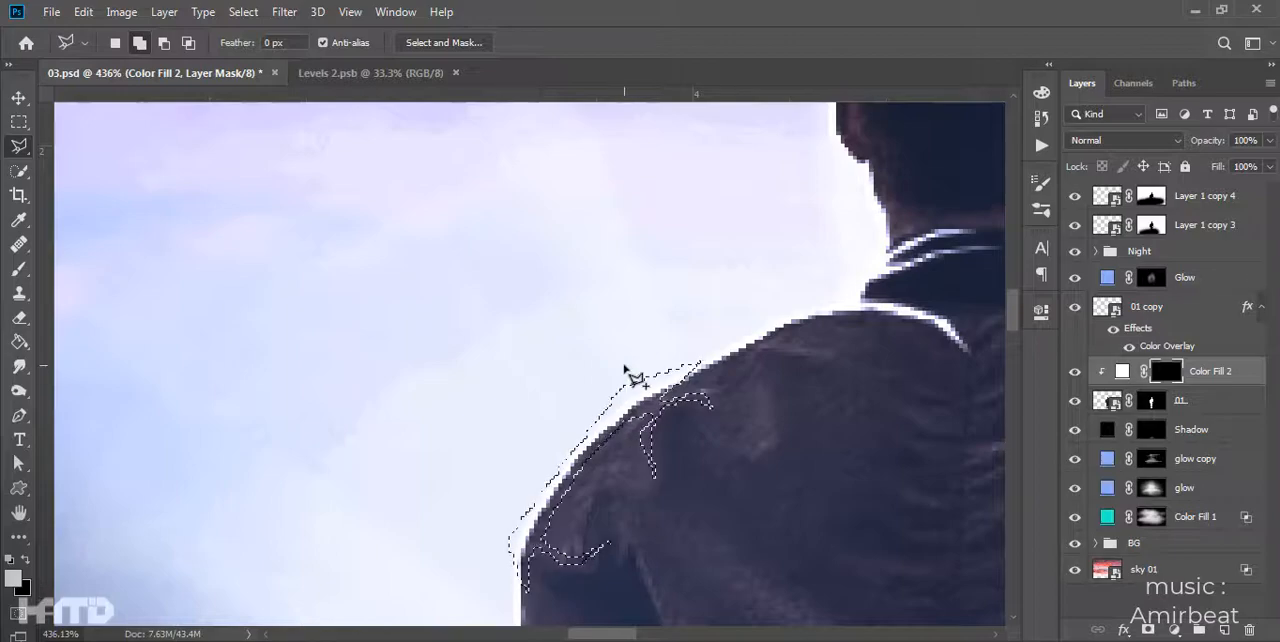
scroll(629, 371, down, 5)
- Select the folds on the upper part of the image's left sleeve and fill them on Color Fill 2's mask
scroll(325, 362, up, 3)
scroll(320, 353, up, 3)
click(425, 420)
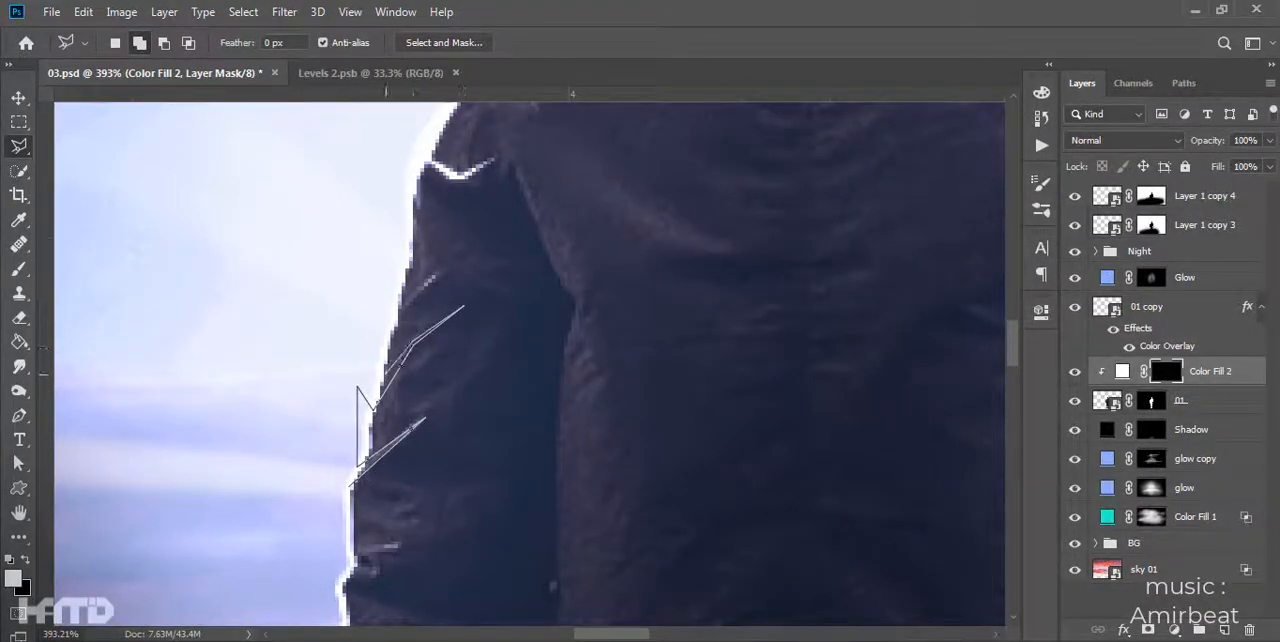
double_click(344, 346)
key(alt+BackSpace)
key(ctrl+d)
scroll(331, 344, down, 3)
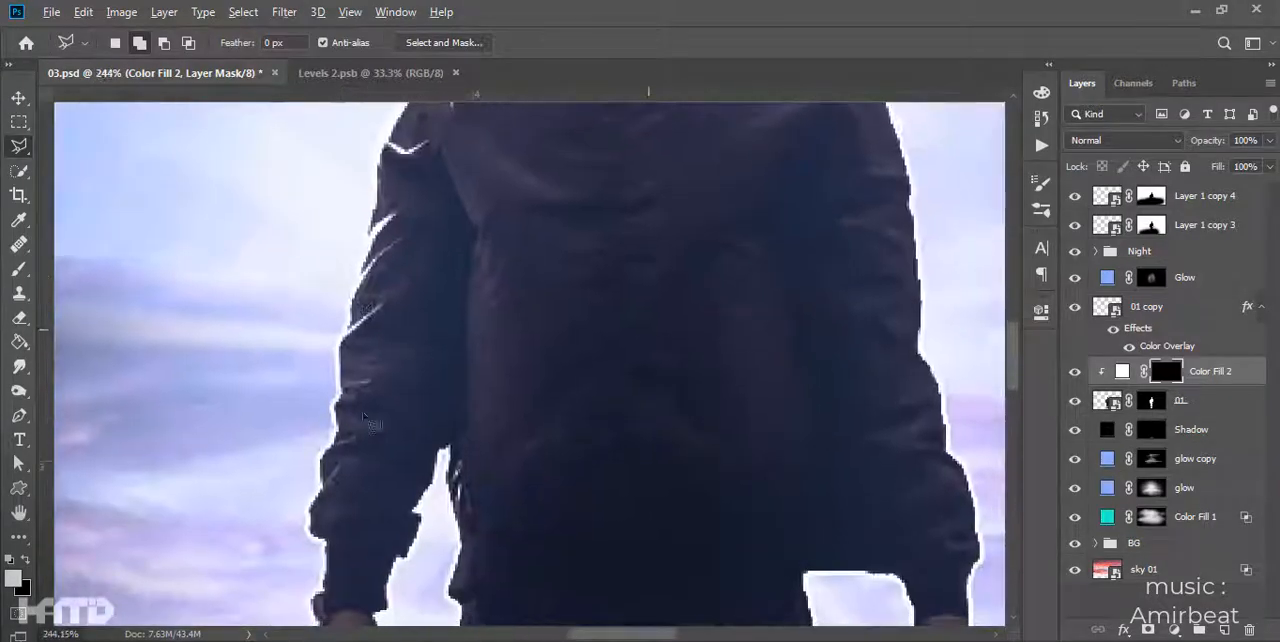
- Select the folds on the lower part of the image's left sleeve and fill them on Color Fill 2's mask
scroll(325, 474, up, 3)
click(313, 481)
click(348, 457)
click(381, 445)
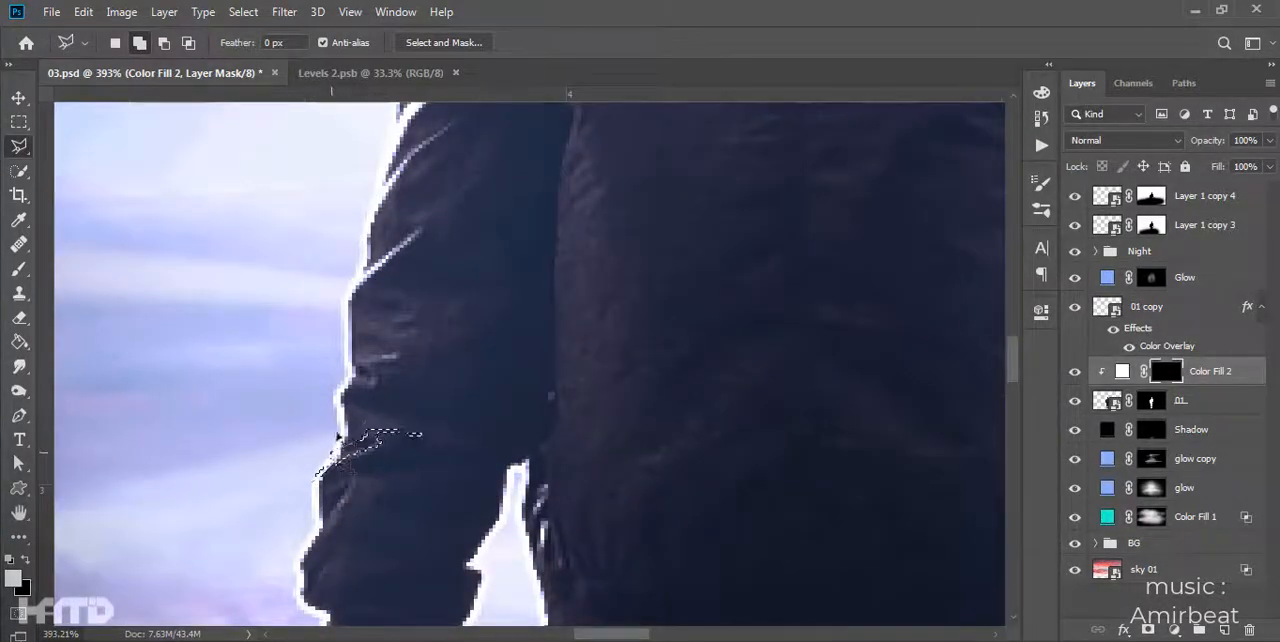
double_click(318, 383)
drag(322, 498, 270, 347)
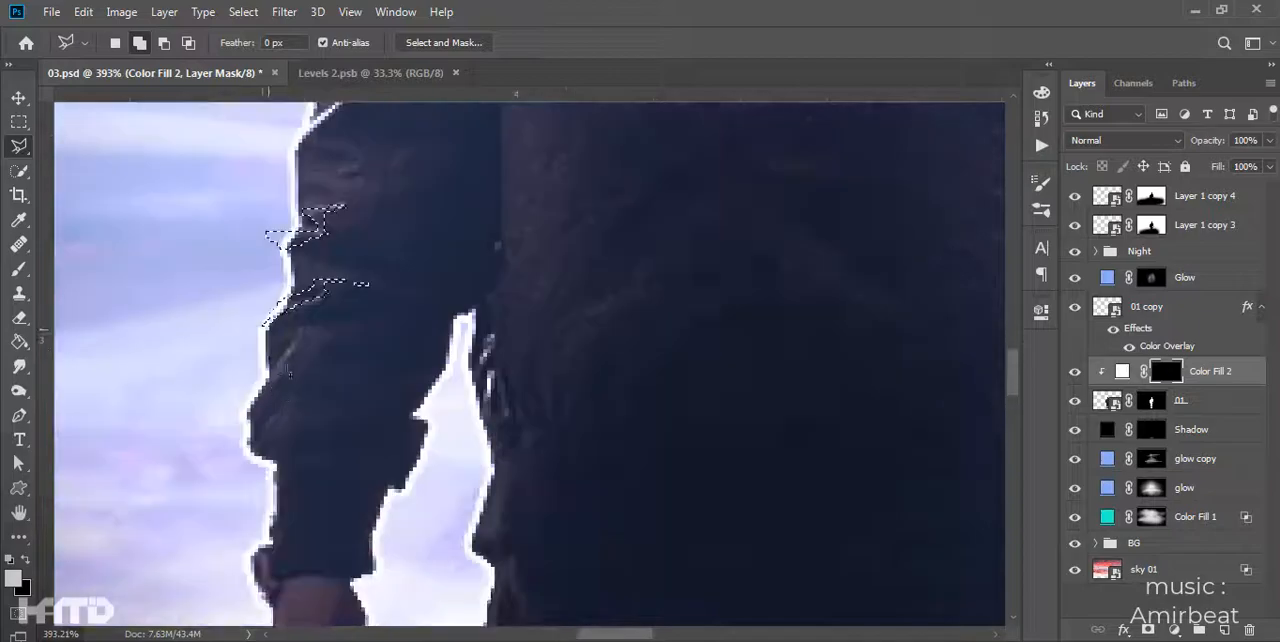
key(alt+BackSpace)
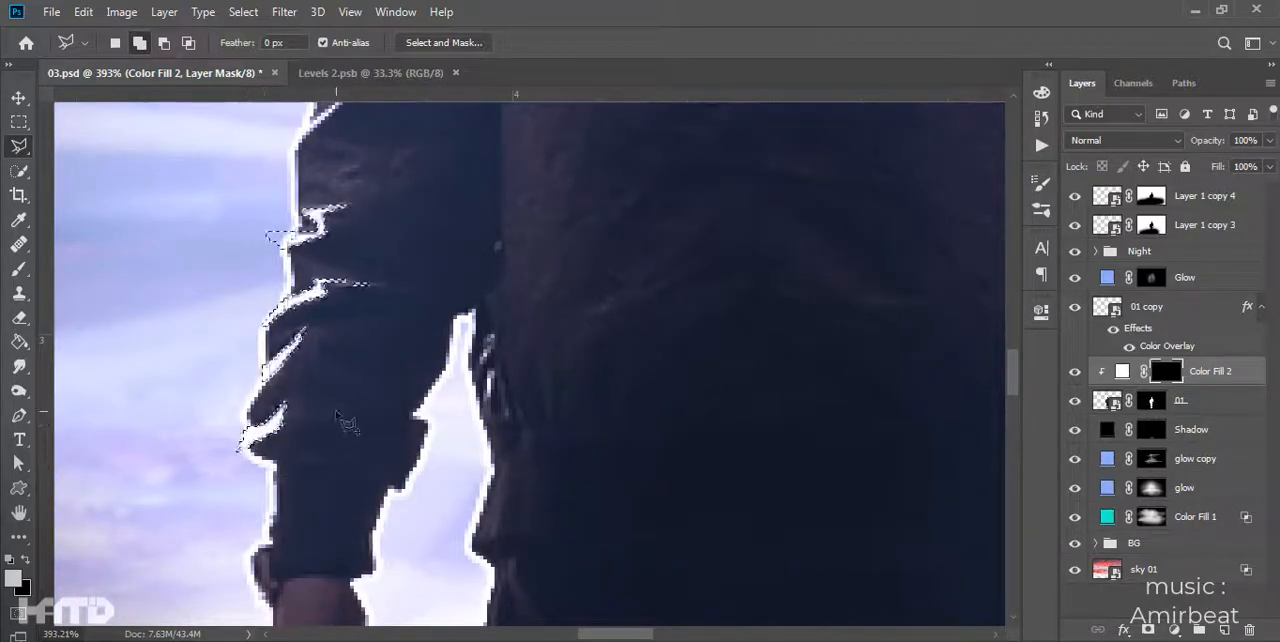
scroll(297, 514, down, 8)
- Select the folds around the elbow of the image's right sleeve with the Polygonal Lasso
scroll(612, 440, up, 10)
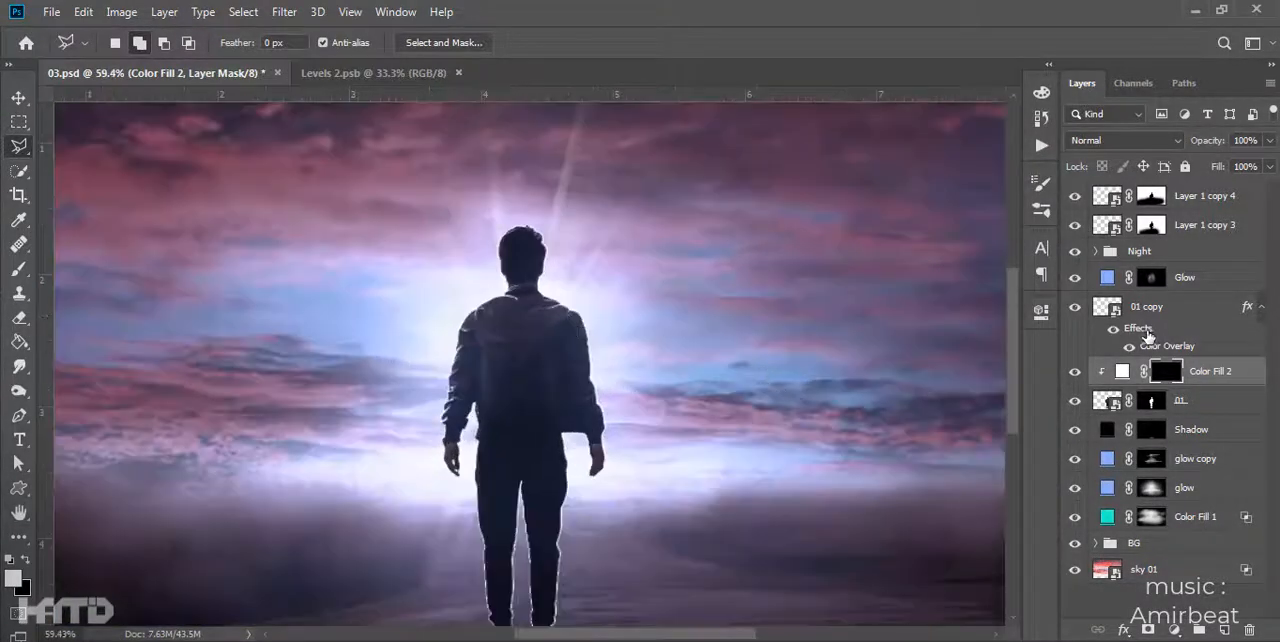
click(581, 332)
double_click(640, 387)
drag(611, 472, 583, 363)
click(589, 311)
click(535, 337)
click(505, 347)
click(523, 358)
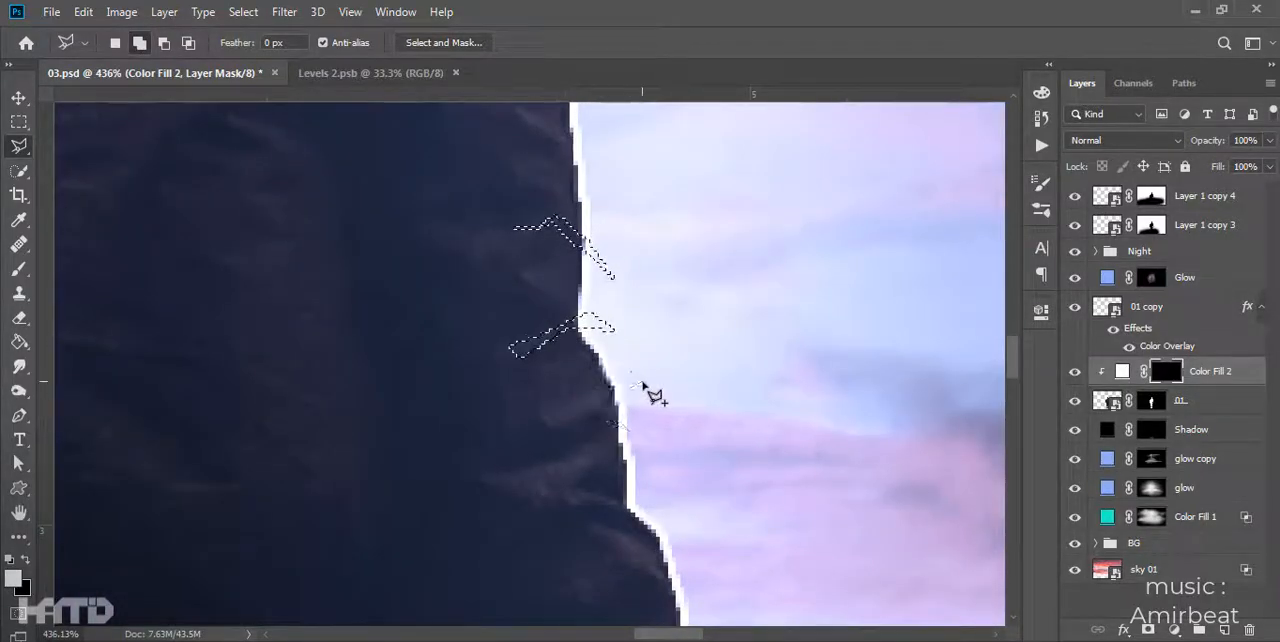
double_click(643, 386)
- Add the folds further down the image's right sleeve, toward the cuff, to the selection
drag(605, 483, 567, 423)
click(509, 420)
double_click(588, 384)
click(680, 546)
click(589, 472)
double_click(648, 541)
drag(661, 563, 629, 400)
click(612, 390)
click(521, 423)
double_click(638, 411)
- Add the folds near the top of the image's right sleeve and fill all selected folds on Color Fill 2's mask
drag(659, 440, 712, 615)
click(611, 373)
double_click(629, 368)
drag(633, 357, 683, 519)
click(640, 395)
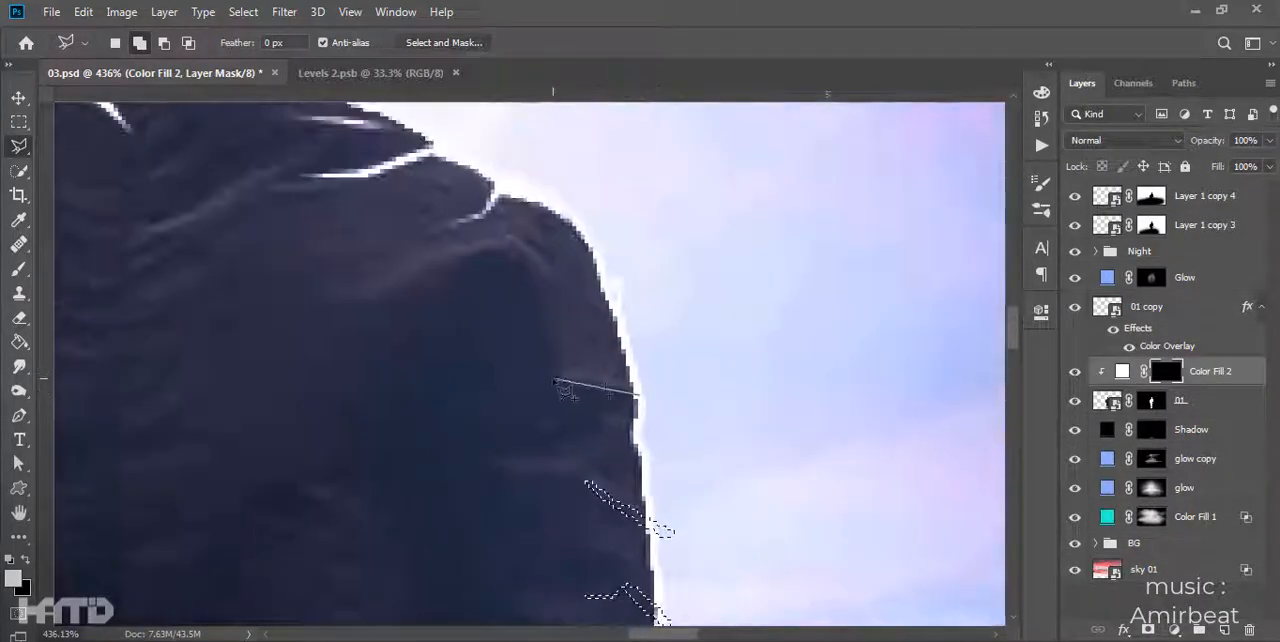
scroll(677, 434, down, 10)
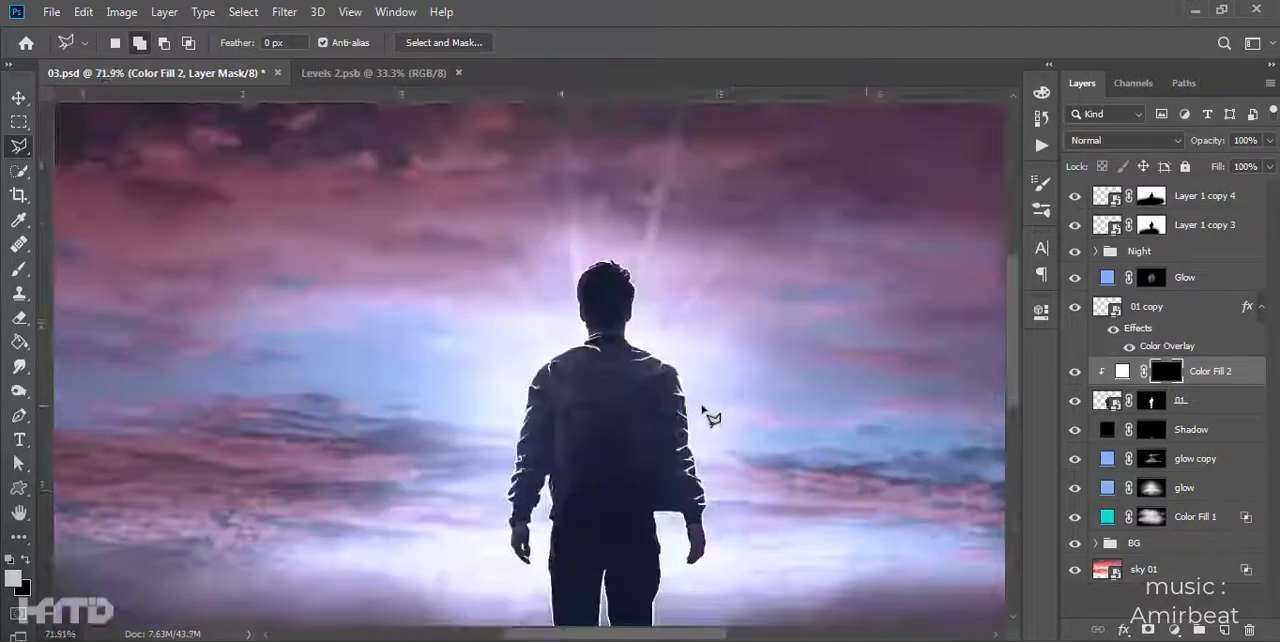
- Select a thin line along the jacket hem at the image's left and fill it on Color Fill 2's mask
scroll(705, 430, up, 10)
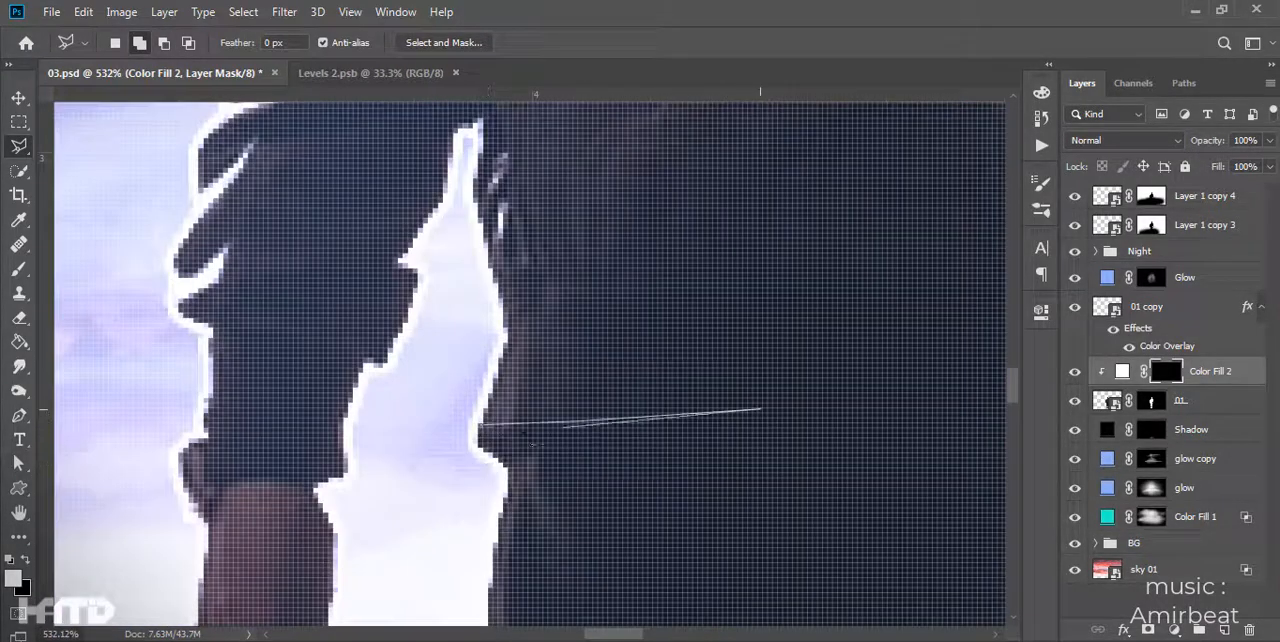
scroll(487, 458, down, 6)
scroll(740, 450, up, 4)
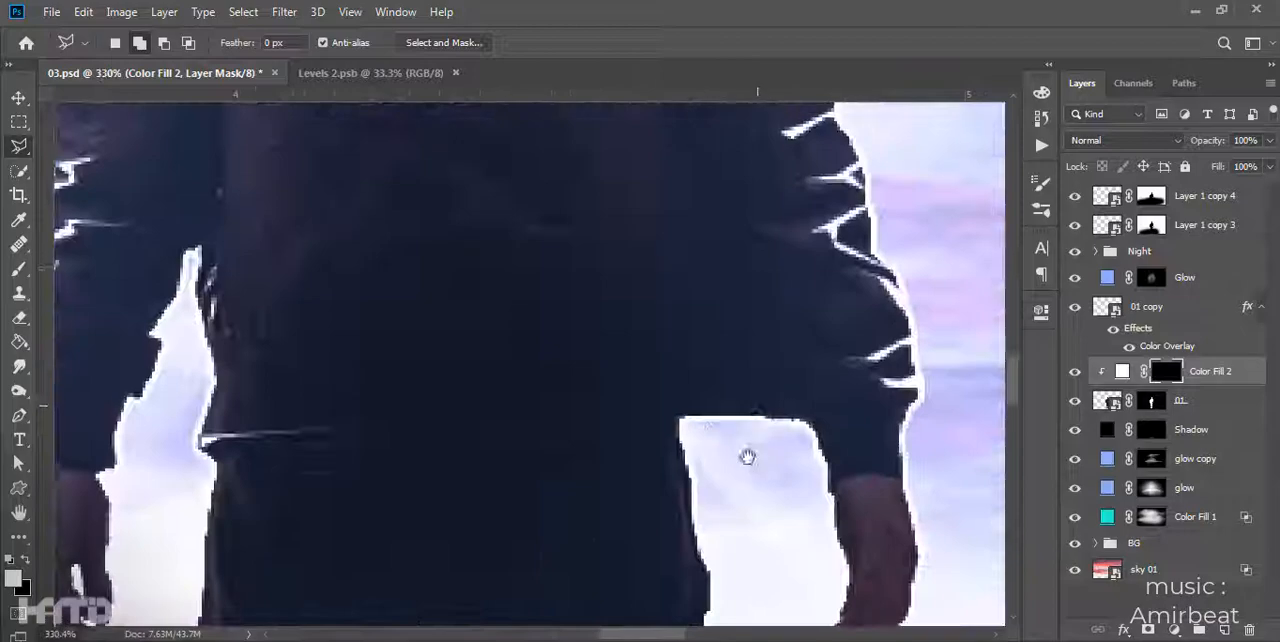
scroll(797, 480, down, 6)
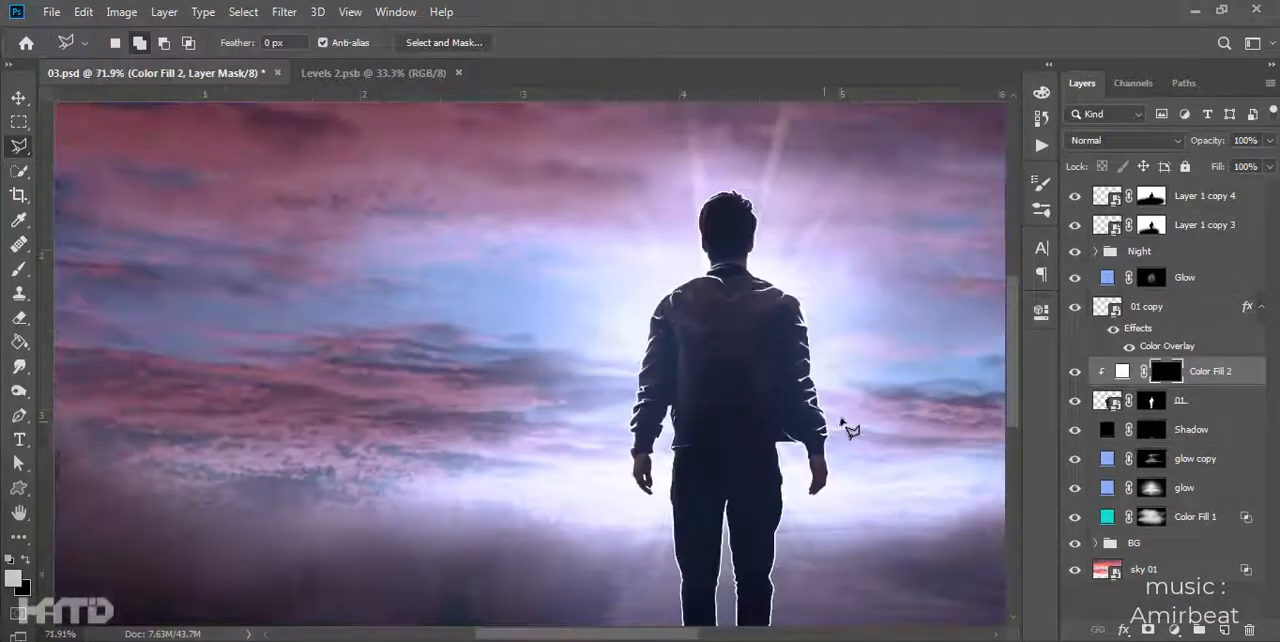
- Select thin slivers along both pocket edges of the trousers and fill them on Color Fill 2's mask
scroll(644, 406, up, 3)
scroll(560, 405, up, 9)
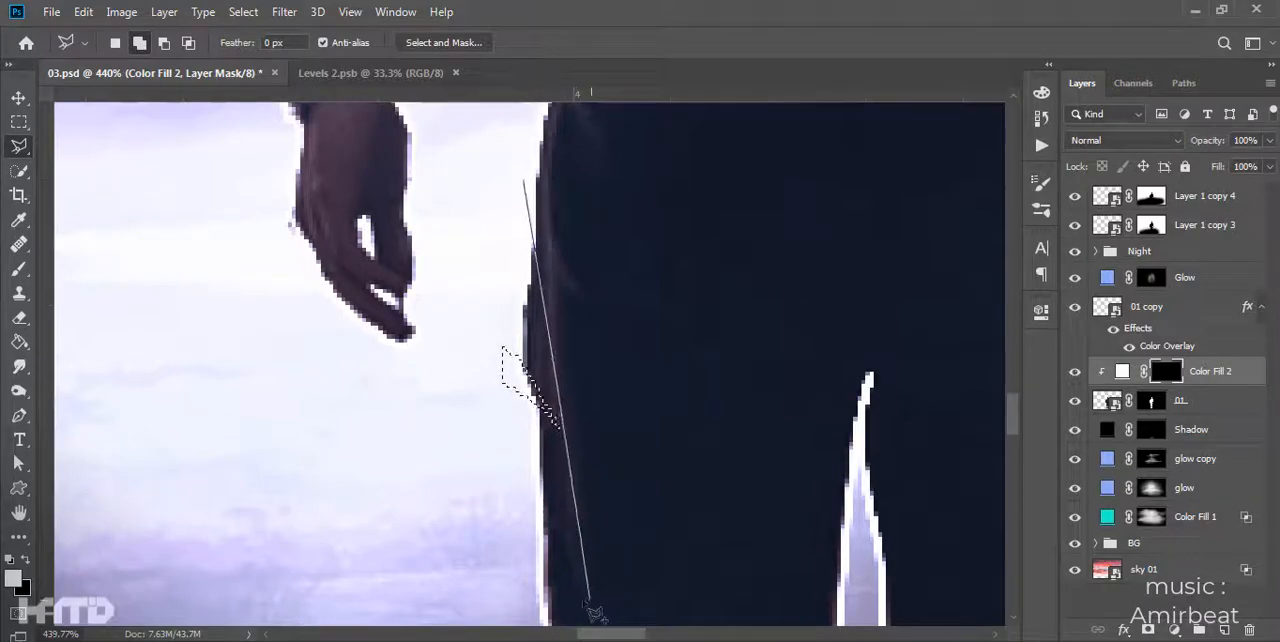
scroll(694, 406, down, 3)
click(670, 204)
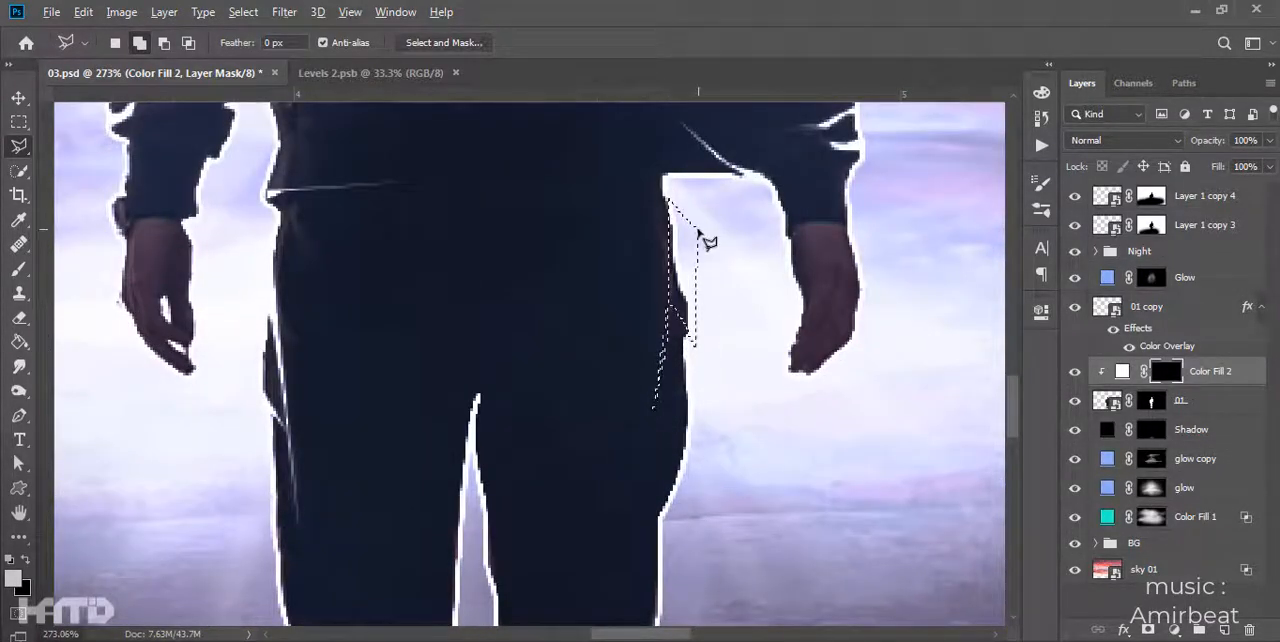
- Add a layer mask to 01 copy and paint out the white outline around the shoes with a large soft black brush
scroll(706, 240, down, 5)
click(1141, 311)
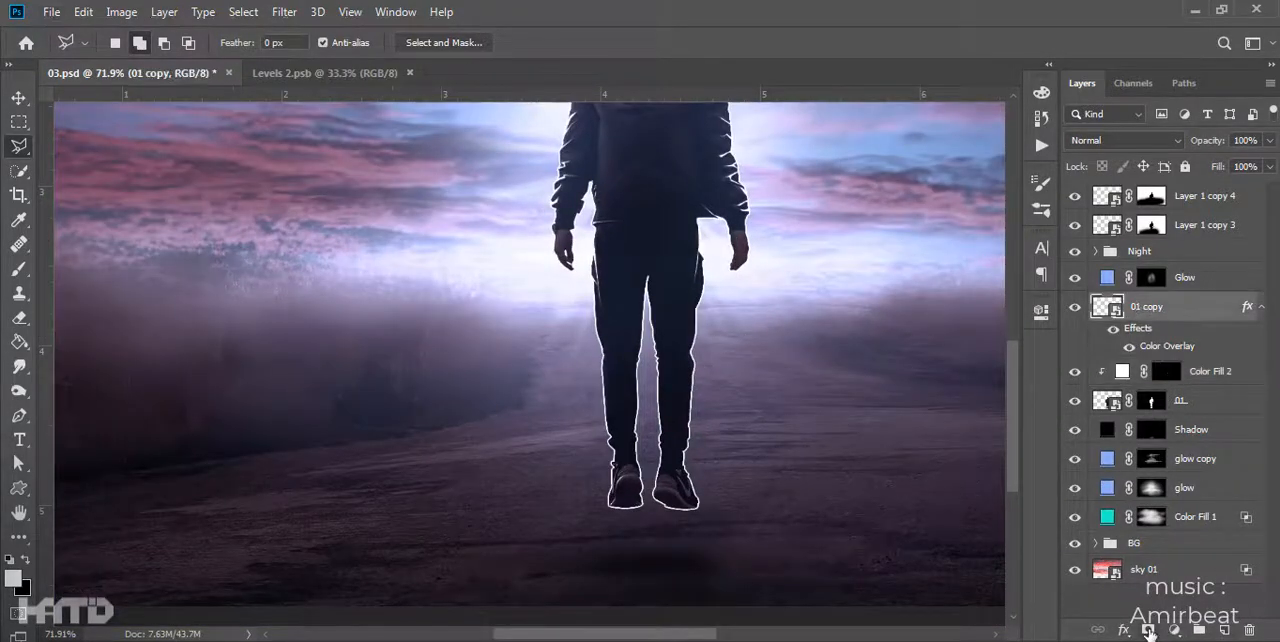
click(1148, 630)
key(b)
key(x)
click(277, 43)
click(250, 40)
scroll(655, 475, down, 2)
click(548, 536)
scroll(670, 345, up, 3)
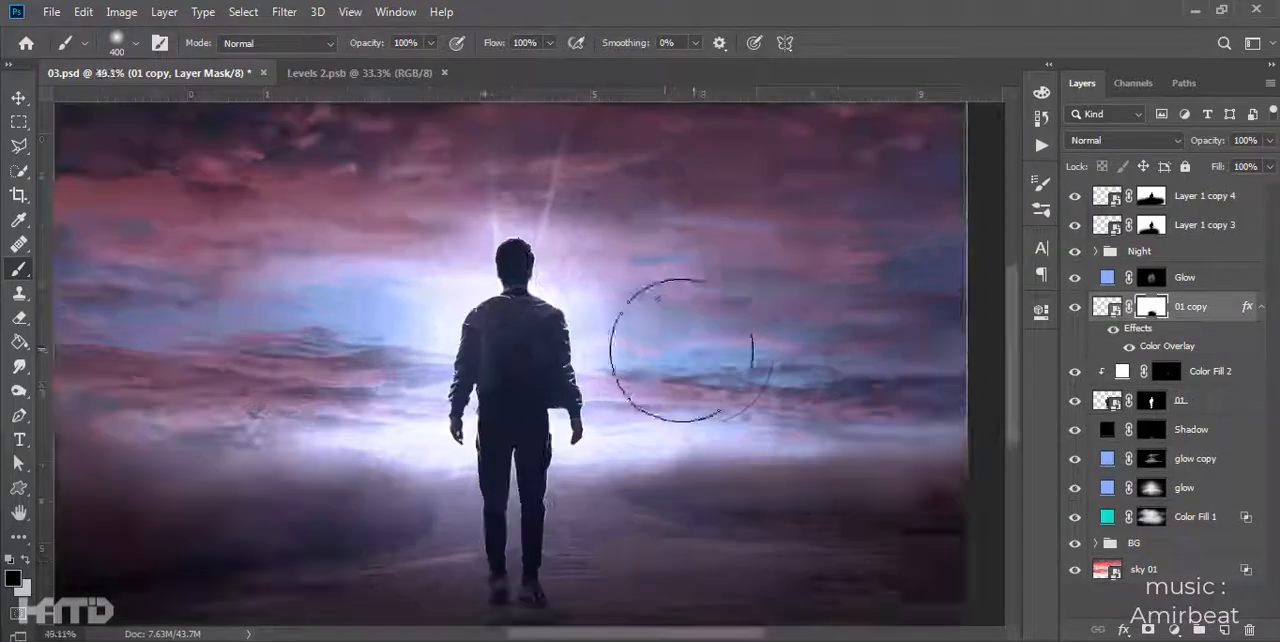
- Set the opacity of Color Fill 2 to 70%
scroll(671, 346, down, 2)
click(1186, 374)
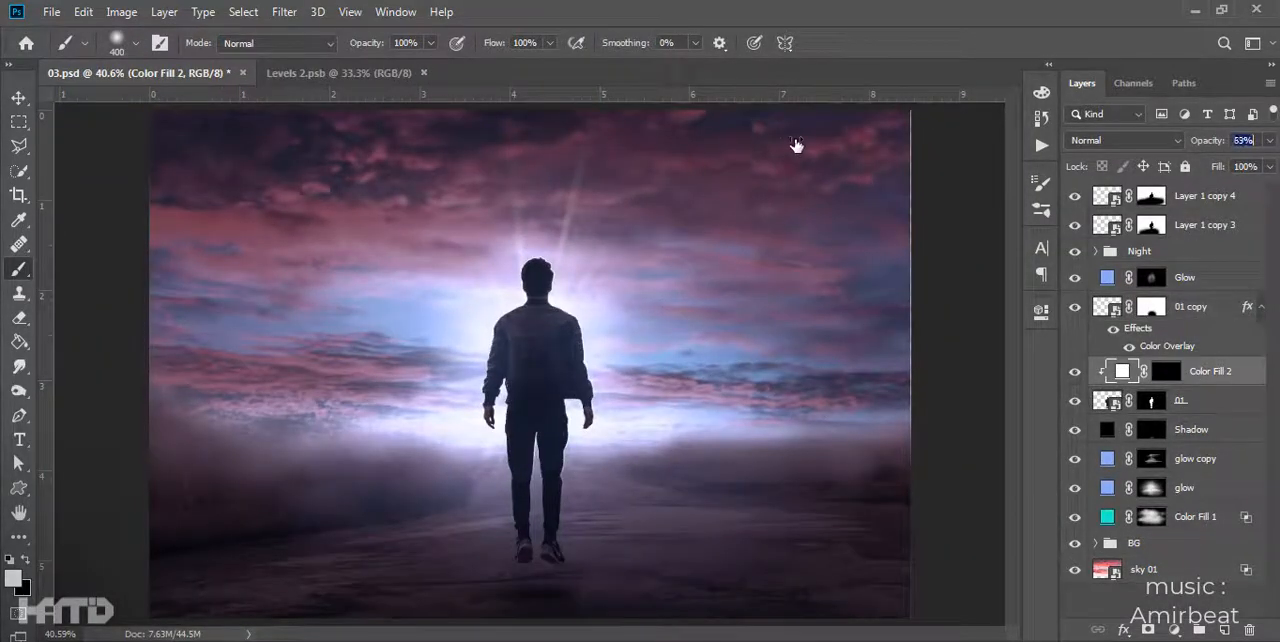
scroll(614, 333, up, 6)
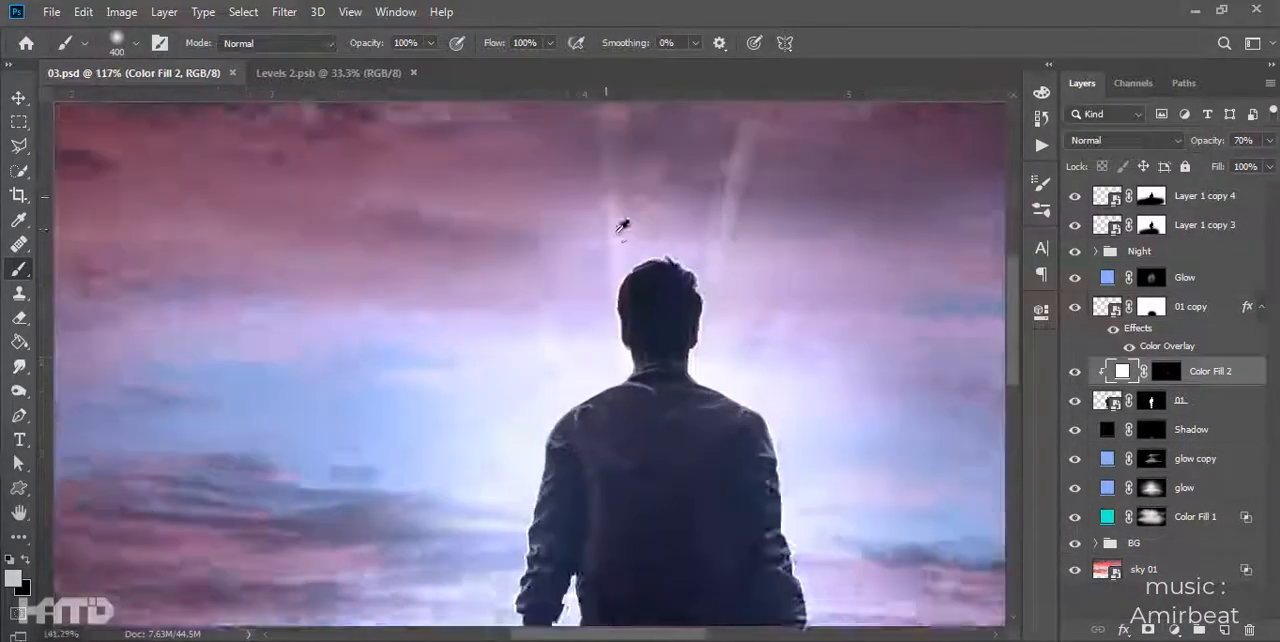
- Select thin hair strands along the image-left side, the crown and the base of the quiff with the Polygonal Lasso
key(l)
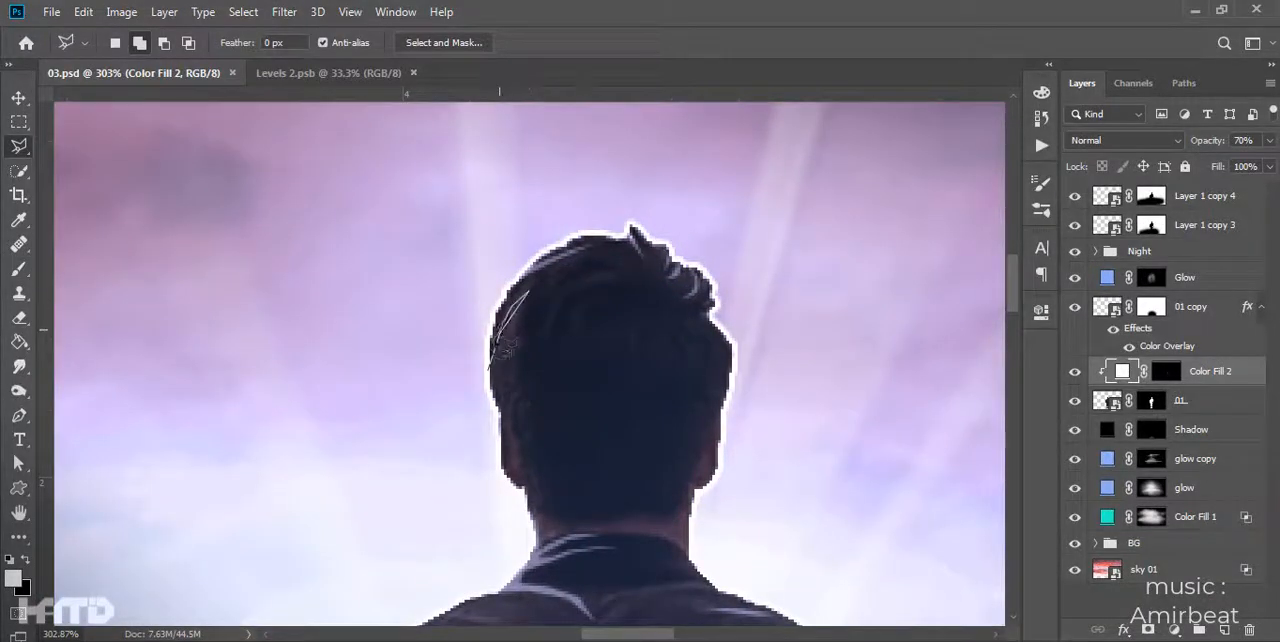
scroll(571, 315, up, 1)
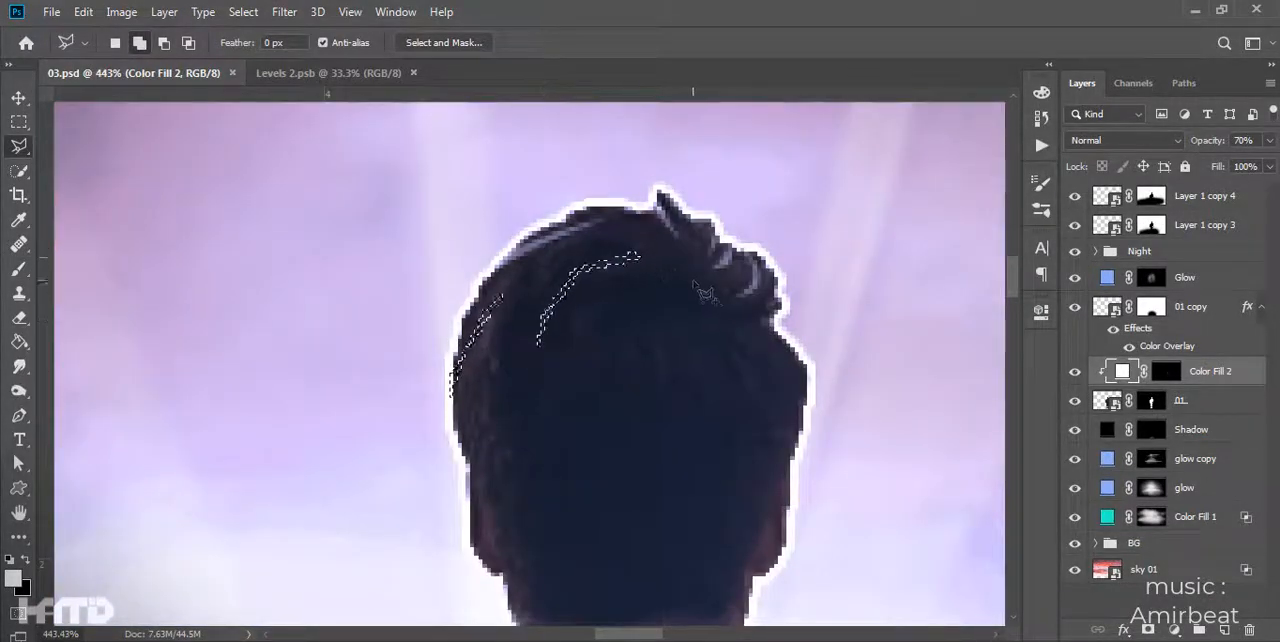
click(676, 258)
click(680, 286)
click(657, 308)
- Add two more strands under the quiff to the selection and fill all selected strands on Color Fill 2's mask
click(667, 313)
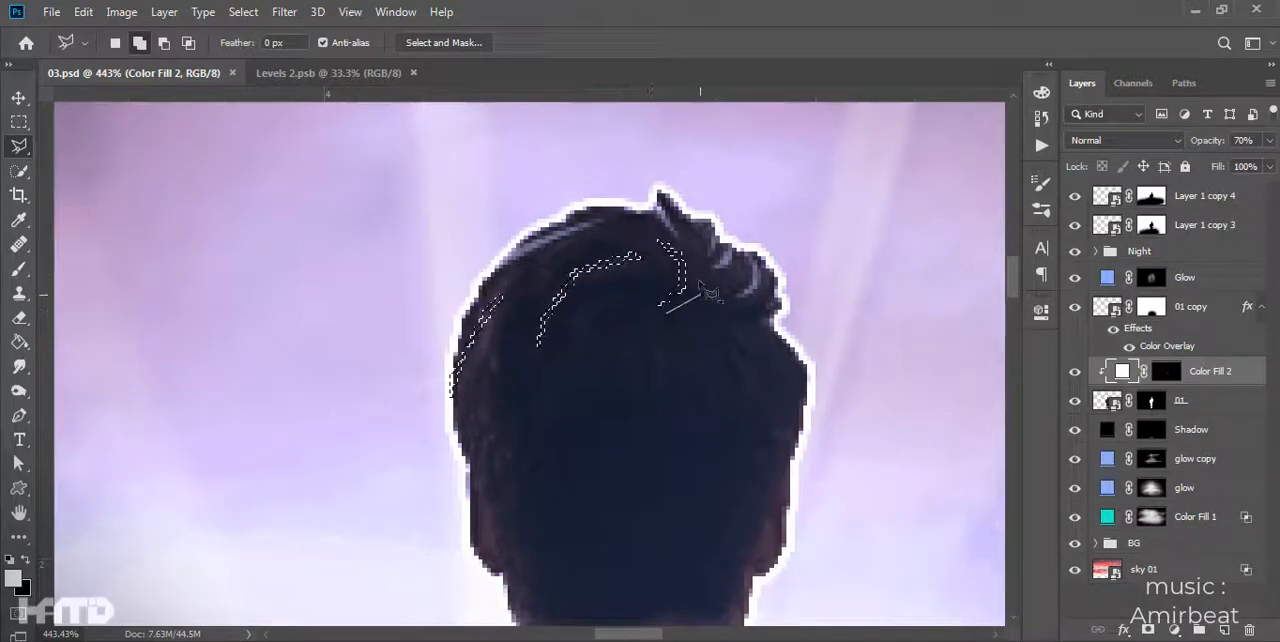
click(707, 276)
click(711, 302)
click(668, 313)
click(694, 325)
click(727, 299)
click(718, 268)
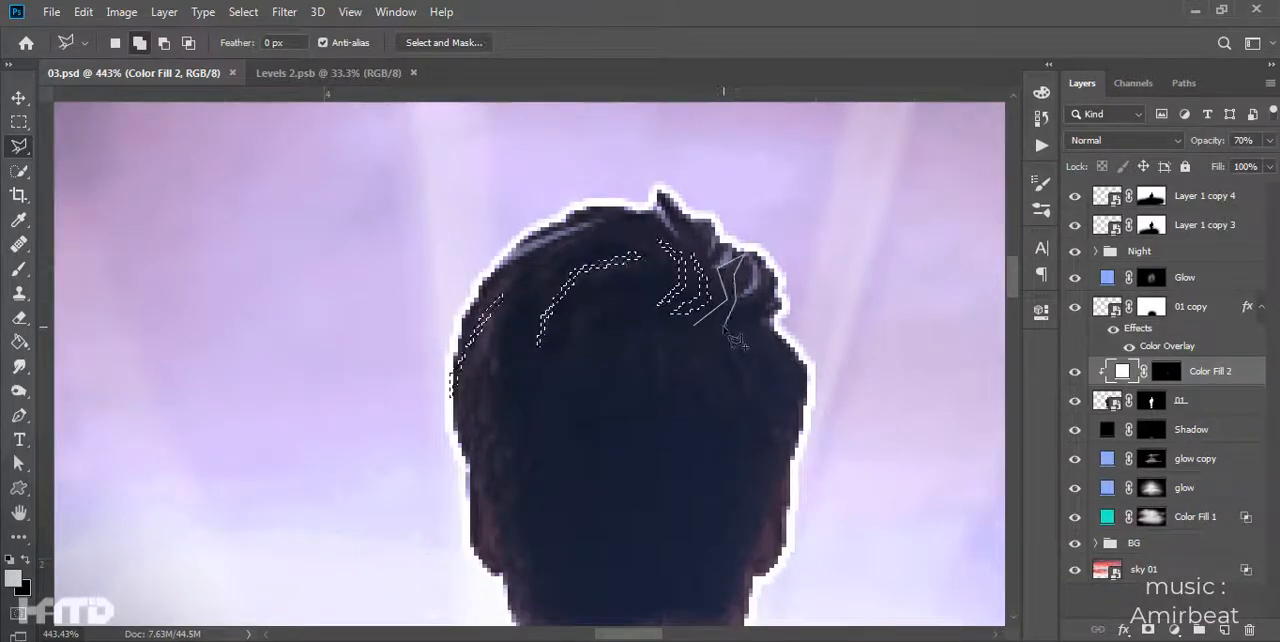
click(725, 328)
click(694, 325)
click(1166, 371)
key(ctrl+Delete)
key(ctrl+d)
- Select further hair strands on the image-right and image-left sides of the head and fill them on Color Fill 2's mask
scroll(708, 330, down, 3)
scroll(729, 350, up, 5)
click(657, 330)
click(716, 376)
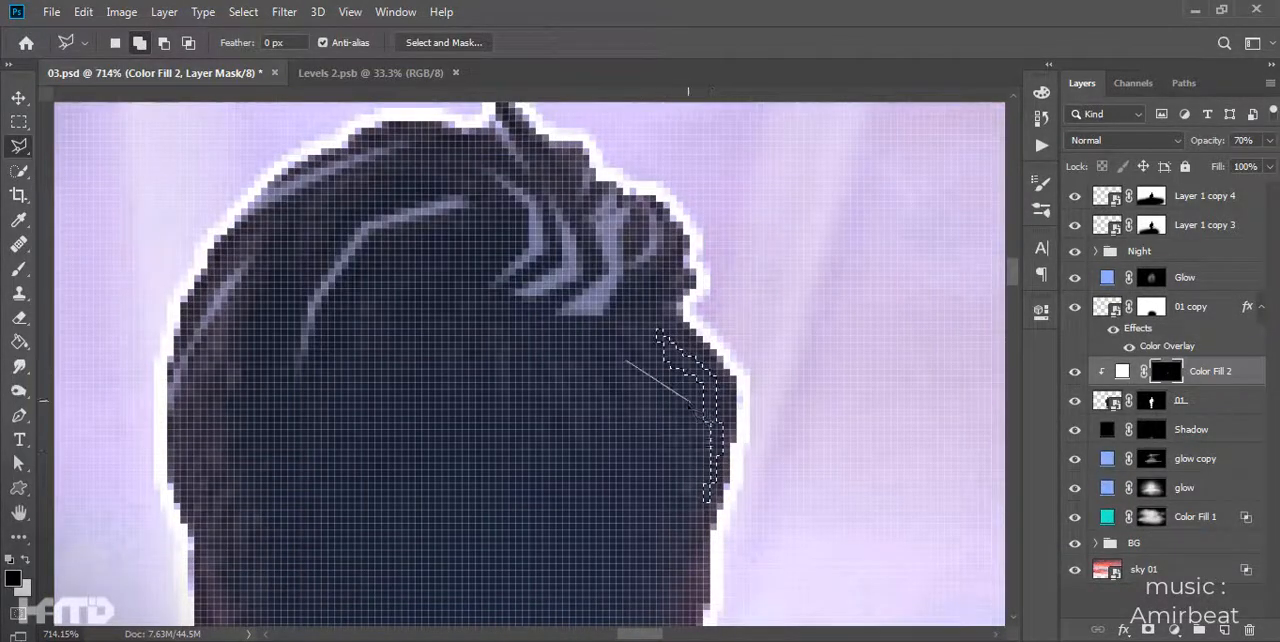
click(626, 360)
key(x)
key(alt+Delete)
scroll(838, 372, down, 4)
key(ctrl+d)
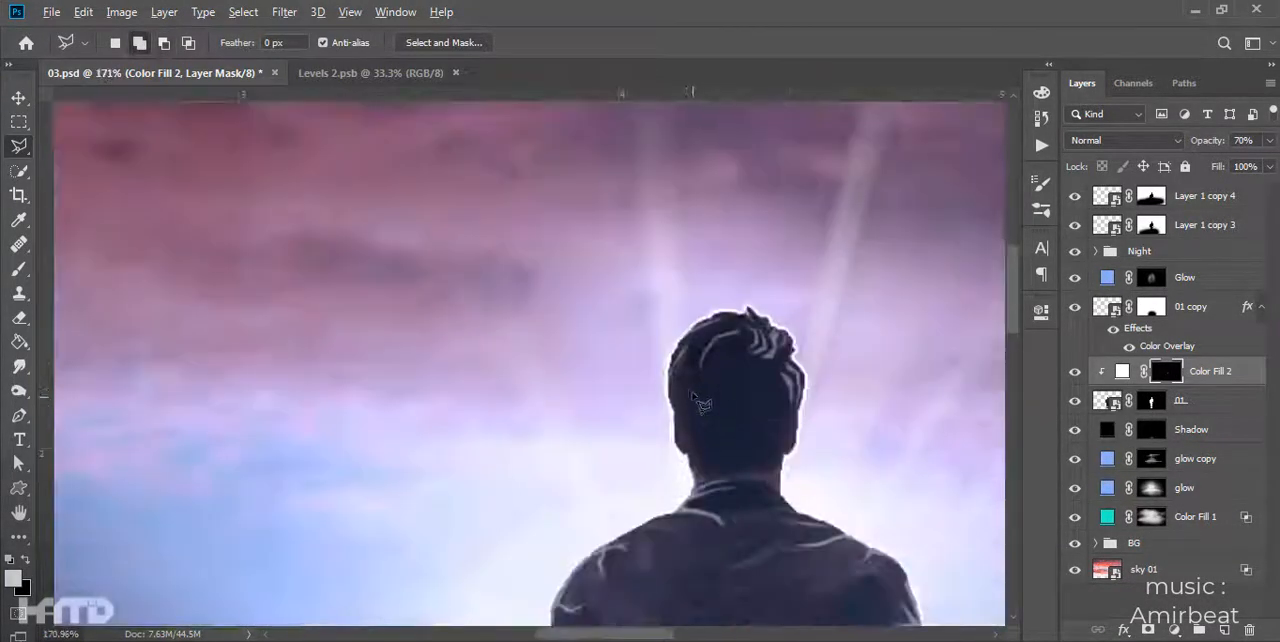
scroll(694, 397, up, 3)
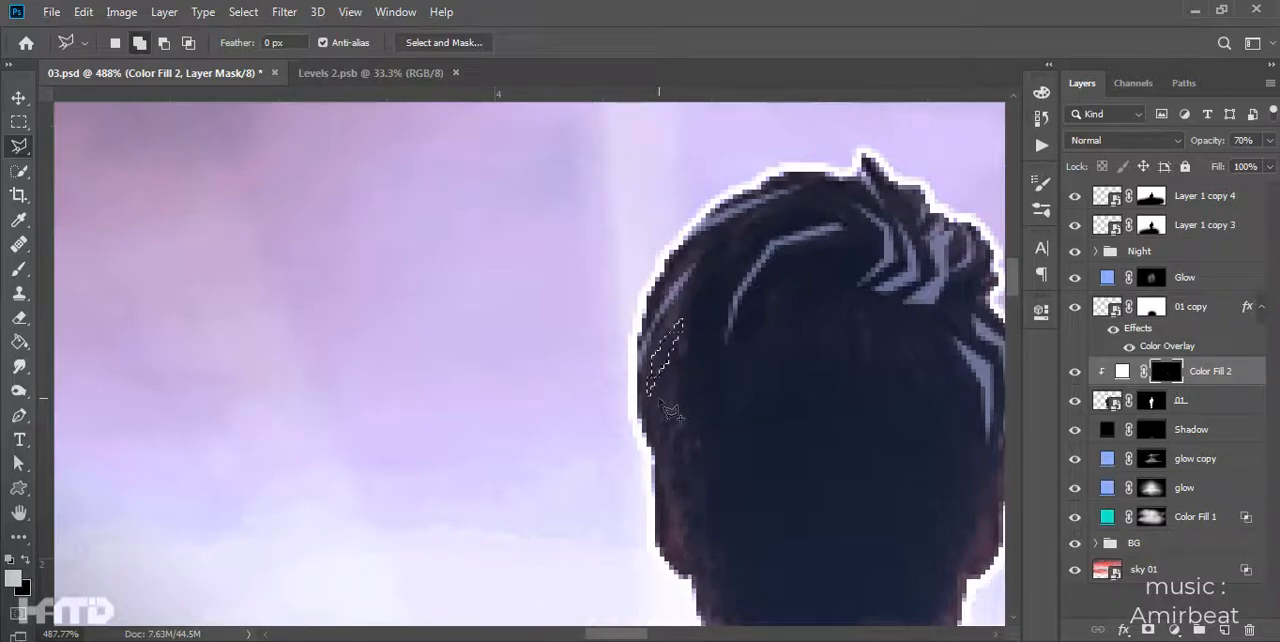
key(ctrl+0)
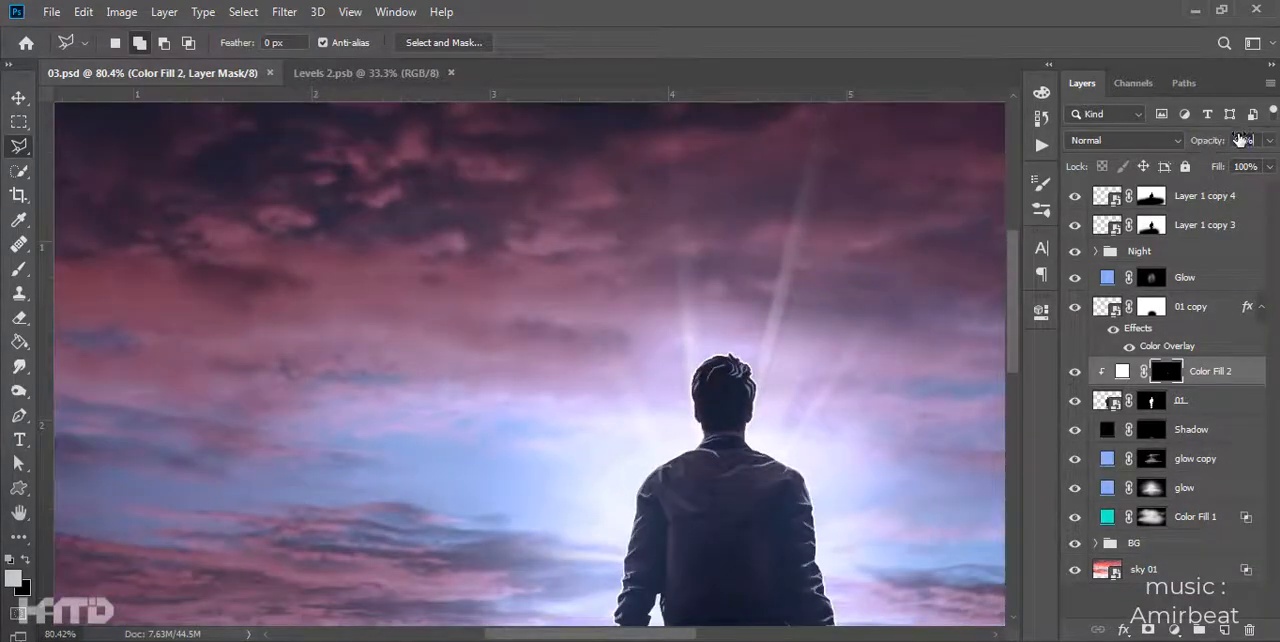
- Set the opacity of Color Fill 2 to 78% and save the document
scroll(726, 371, down, 9)
key(ctrl+s)
scroll(668, 365, up, 2)
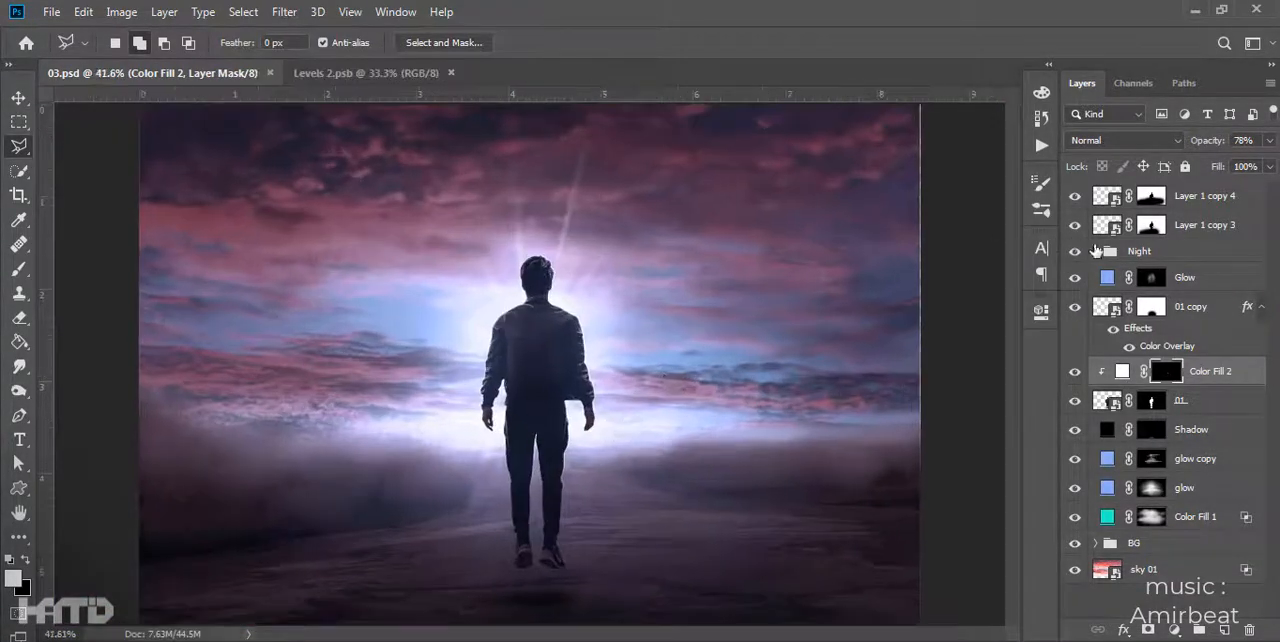
drag(1077, 203, 1077, 230)
scroll(700, 360, down, 3)
click(19, 97)
click(120, 190)
scroll(740, 390, up, 7)
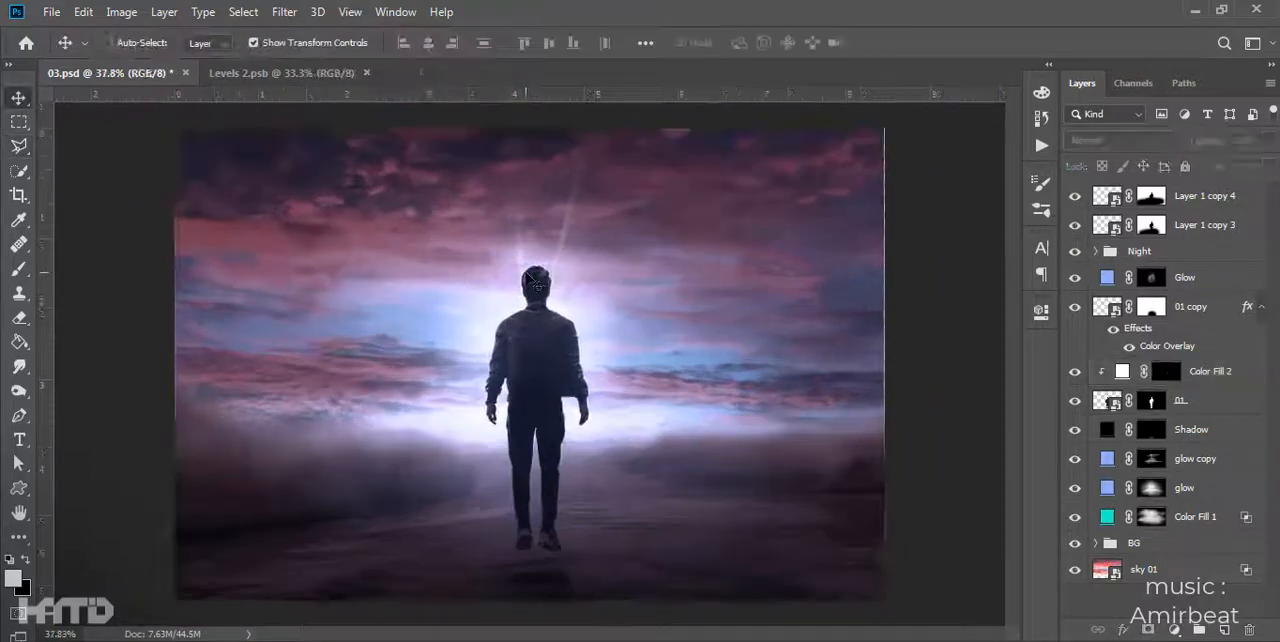
- Hide Layer 1 copy 3 and 4 and paint small light spots around the man's arms with a 10 px brush on a new layer above Night
key(b)
click(1187, 254)
click(1224, 630)
right_click(529, 351)
double_click(771, 387)
drag(1075, 196, 1075, 225)
key(bracketleft)
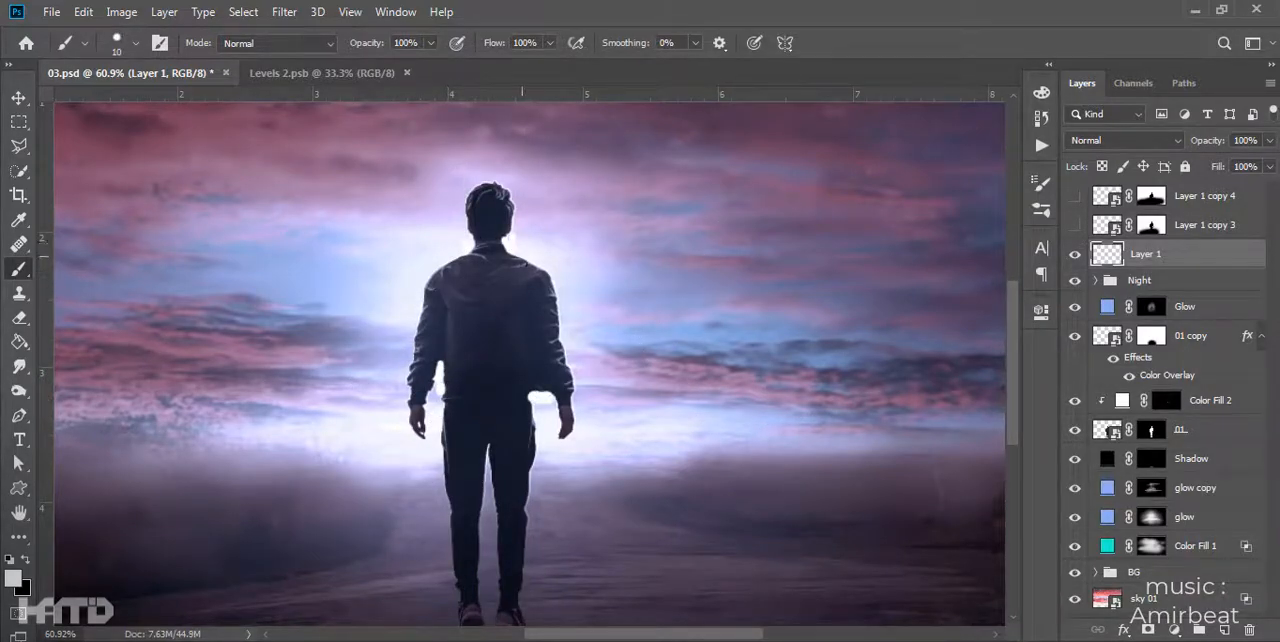
- Convert Layer 1 to a smart object and apply a Zoom Radial Blur with an amount of 100
right_click(1190, 255)
click(1098, 260)
click(286, 12)
click(300, 31)
click(932, 186)
- Apply the same Radial Blur to Layer 1 three more times
click(285, 12)
click(300, 25)
click(285, 12)
click(300, 25)
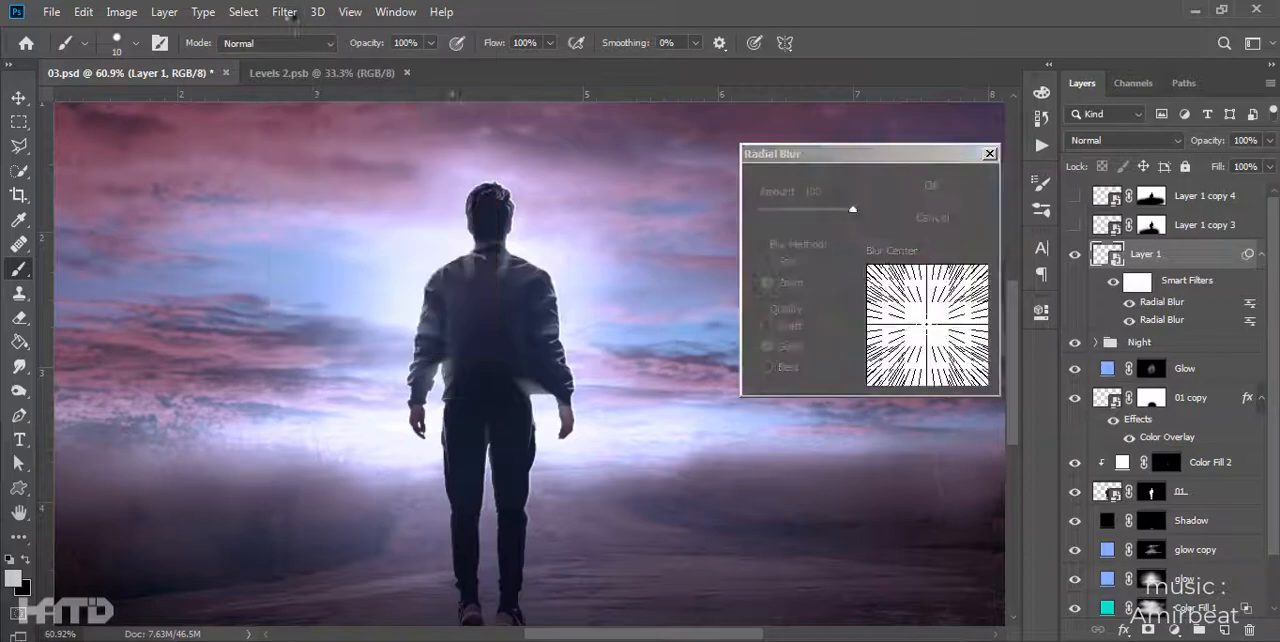
click(285, 12)
click(300, 25)
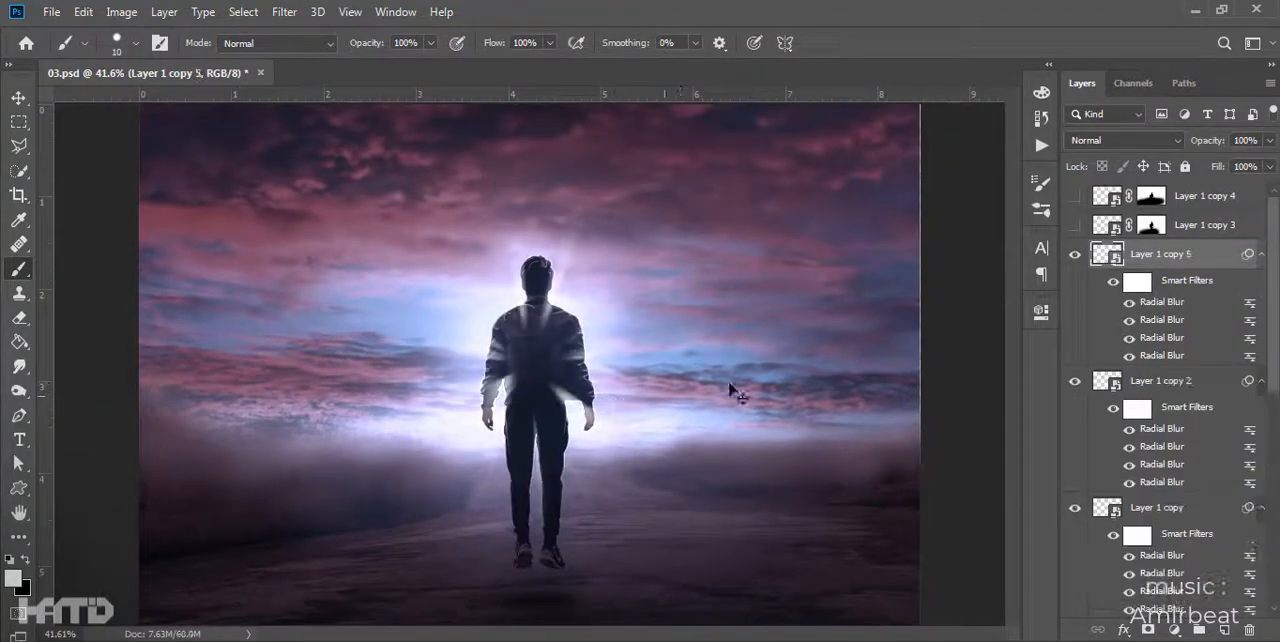
- Duplicate the blurred Layer 1 and gather the copies in a group masked around the man's silhouette
key(v)
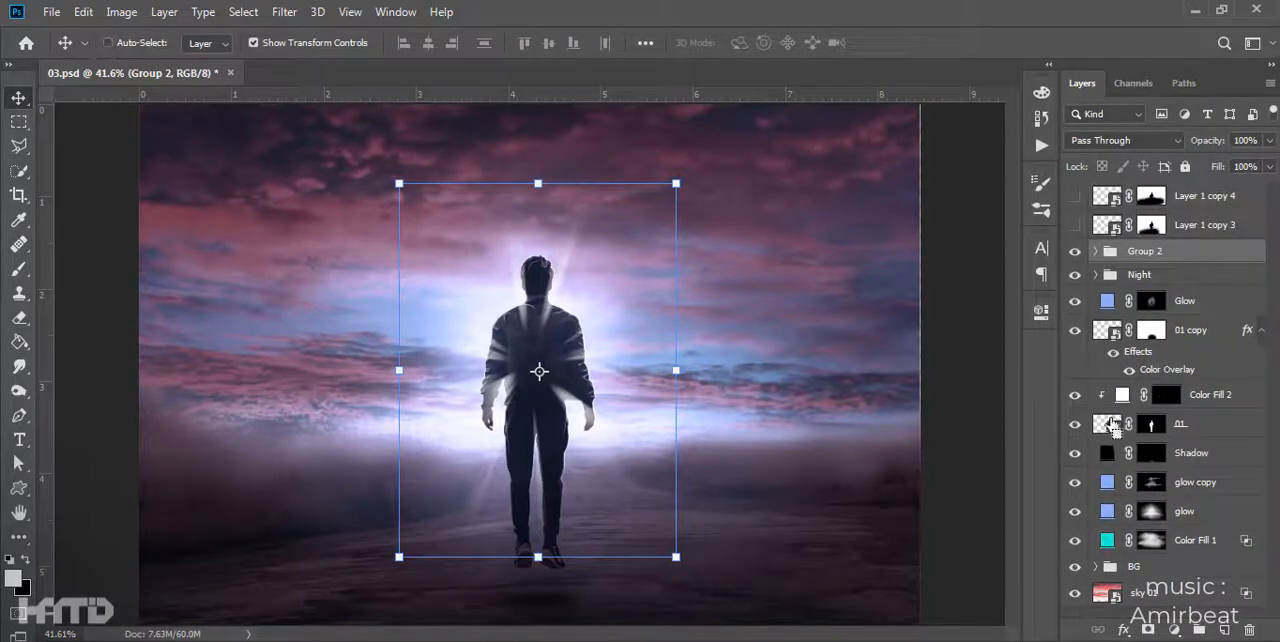
ctrl+click(1107, 424)
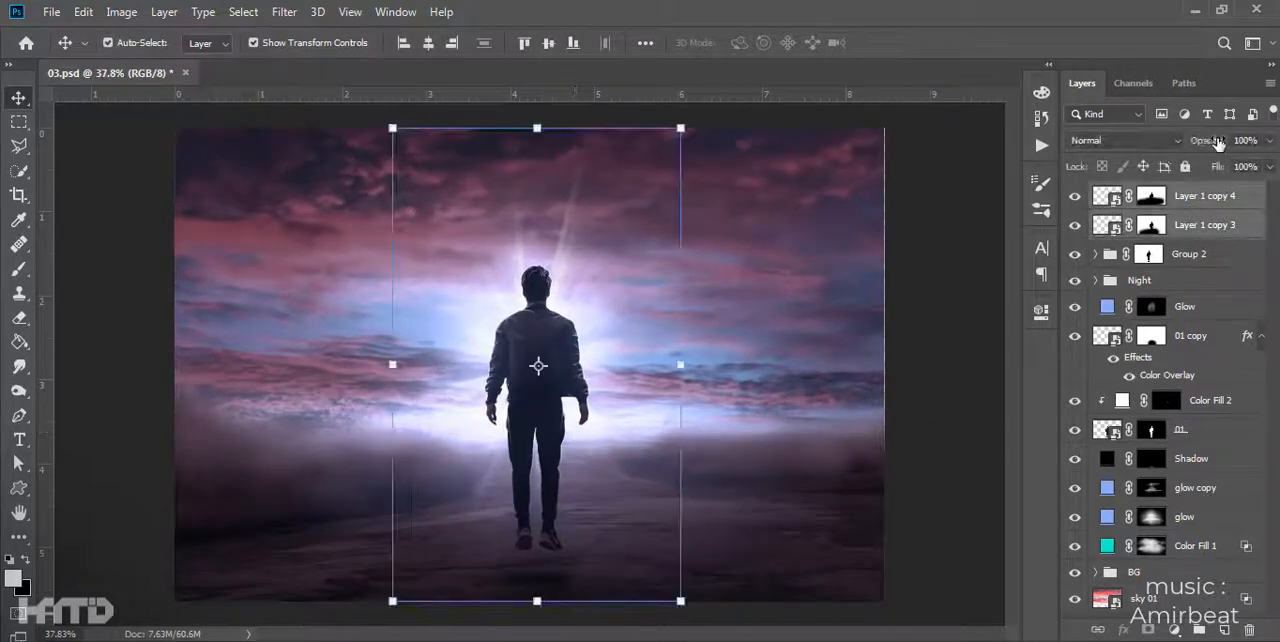
- Group Layer 1 copy 3 and Layer 1 copy 4 and set the group's blend mode to Linear Dodge (Add)
key(ctrl+g)
click(1120, 140)
click(1108, 334)
- Try Linear Dodge (Add), Color Burn and the blend modes following it on Group 2
click(1188, 222)
click(1122, 140)
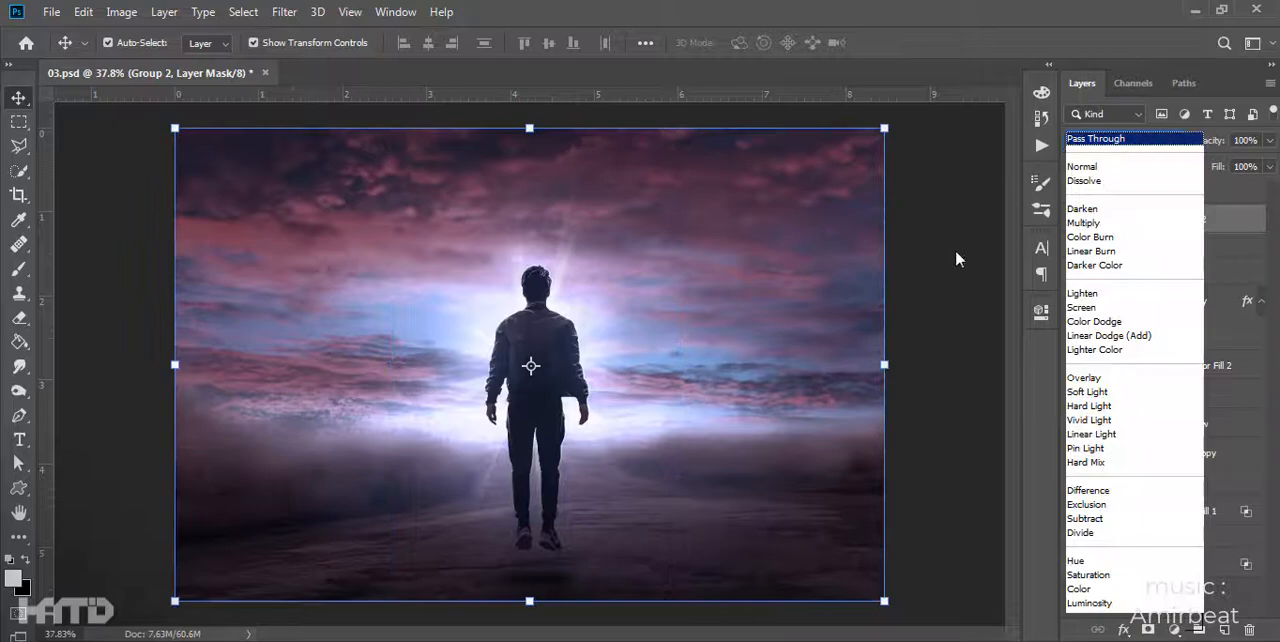
click(1125, 334)
click(1142, 140)
click(1100, 144)
click(1100, 144)
click(1098, 236)
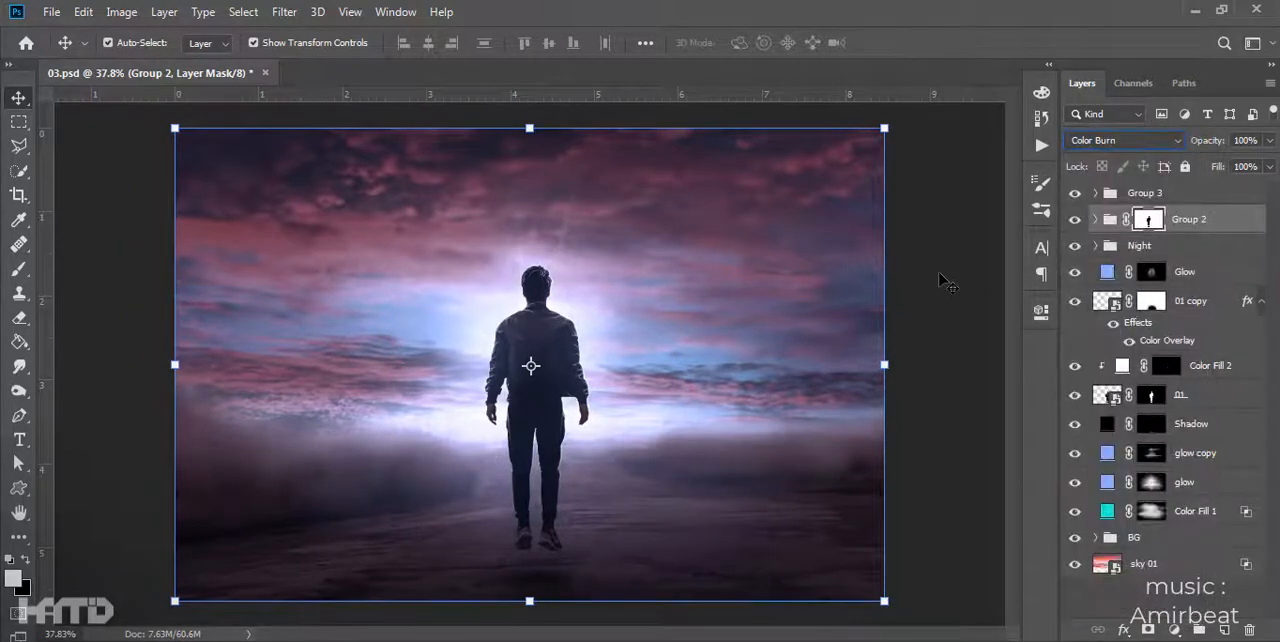
key(Down)
key(Down)
key(Down)
key(Down)
key(Down)
key(Down)
key(Down)
key(Down)
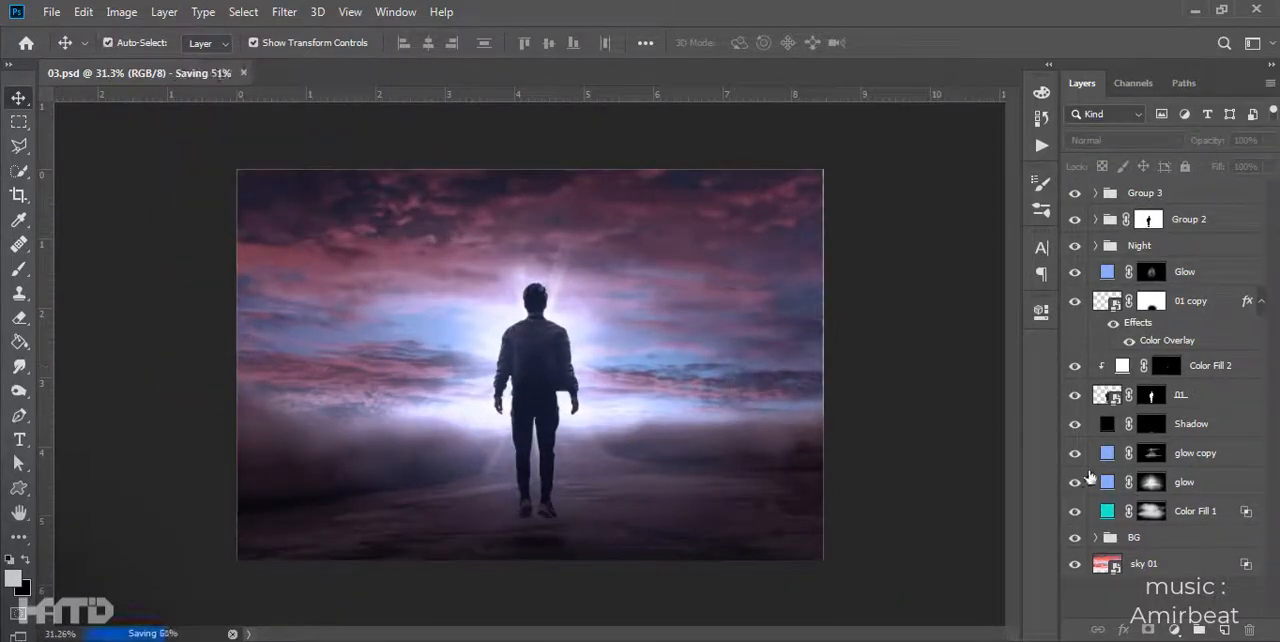
- Select the glow layer's mask and choose a soft round brush of 900 px, undoing the hard test strokes
click(1151, 482)
key(b)
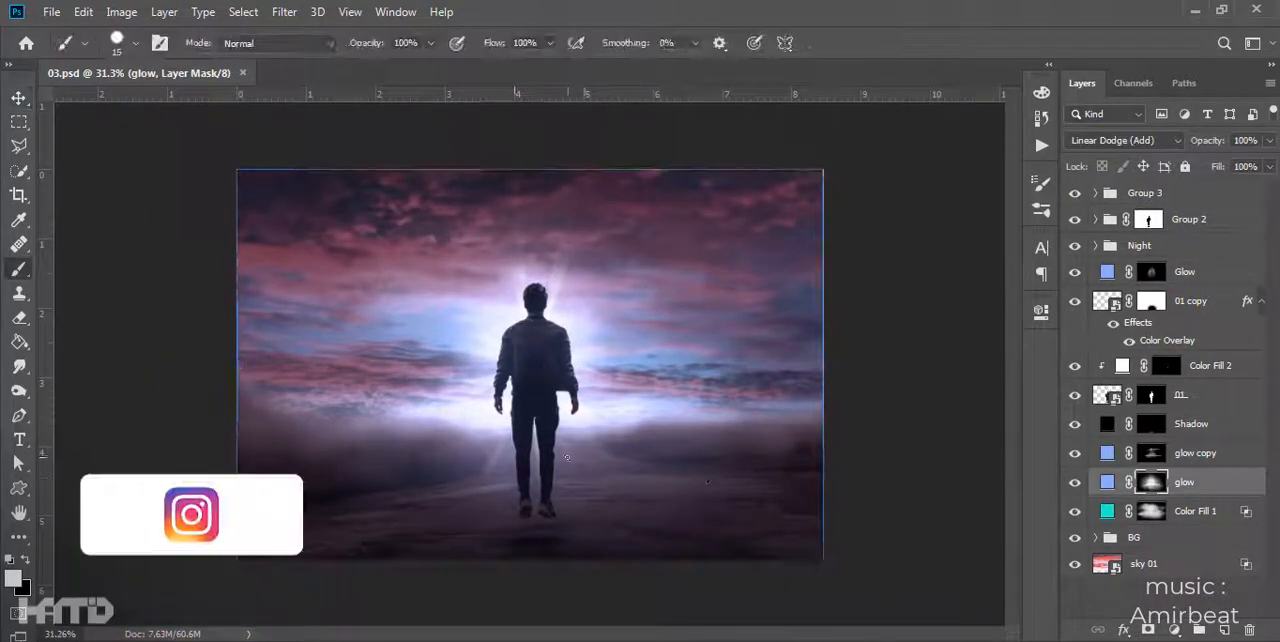
click(675, 382)
drag(510, 382, 413, 382)
key(ctrl+z)
right_click(532, 370)
double_click(643, 347)
key(ctrl+z)
click(685, 371)
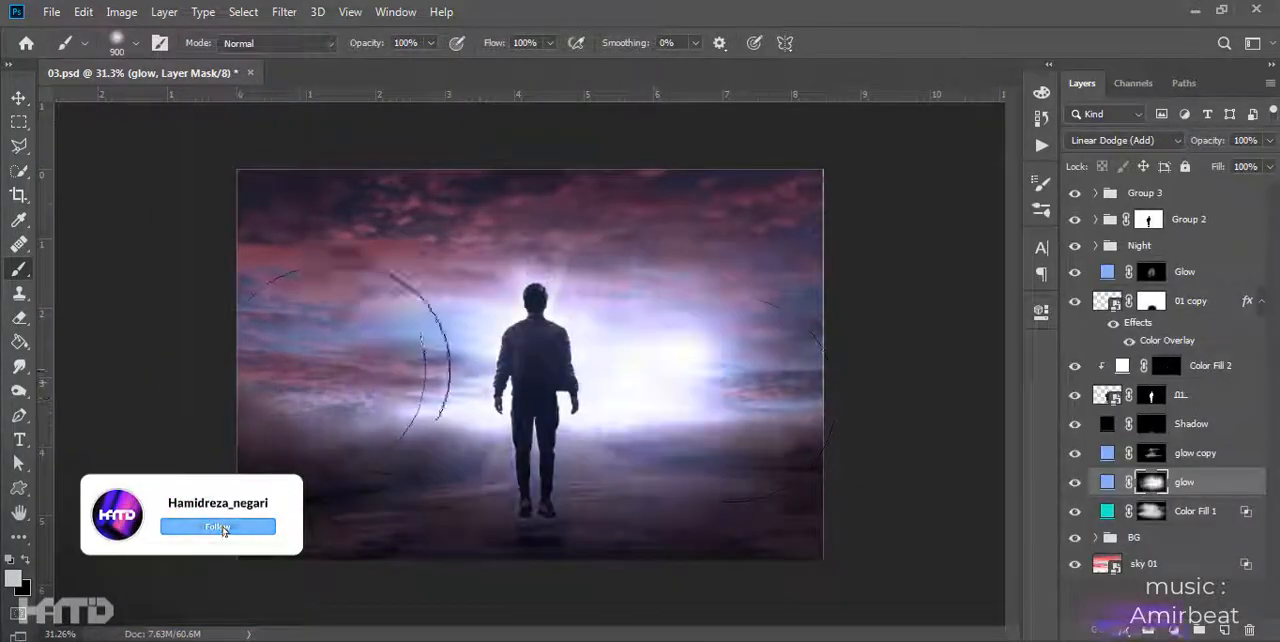
click(335, 371)
key(ctrl+z)
key(ctrl+z)
- Set the brush opacity and flow to 30% and paint a faint glow on both sides of the man on glow's mask
click(405, 43)
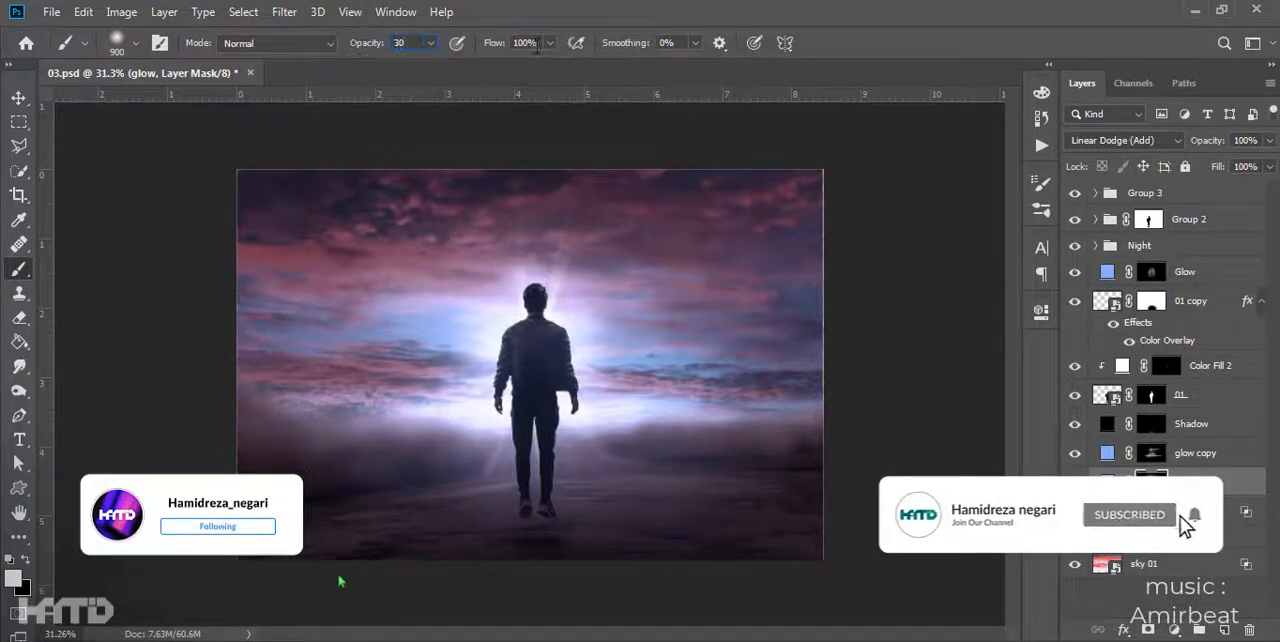
click(708, 382)
click(340, 383)
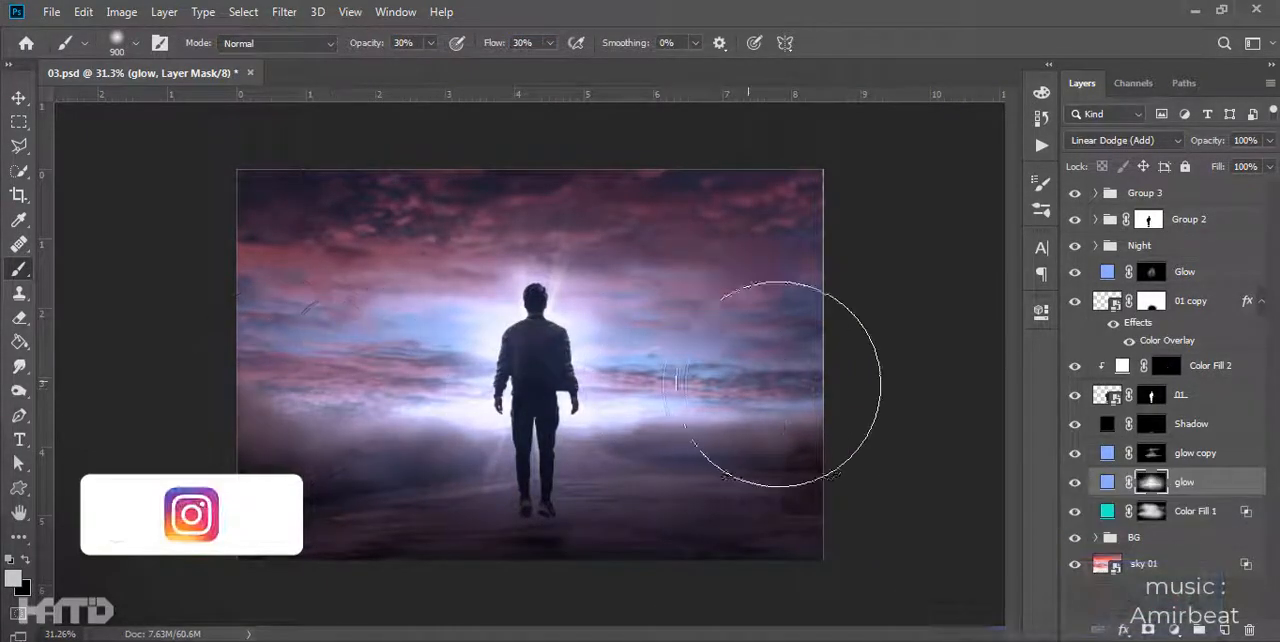
click(767, 383)
- Reduce the brush to 600 px and paint on Color Fill 1's mask to brighten the sky beside the man
key(bracketleft)
key(bracketleft)
key(bracketleft)
click(1151, 511)
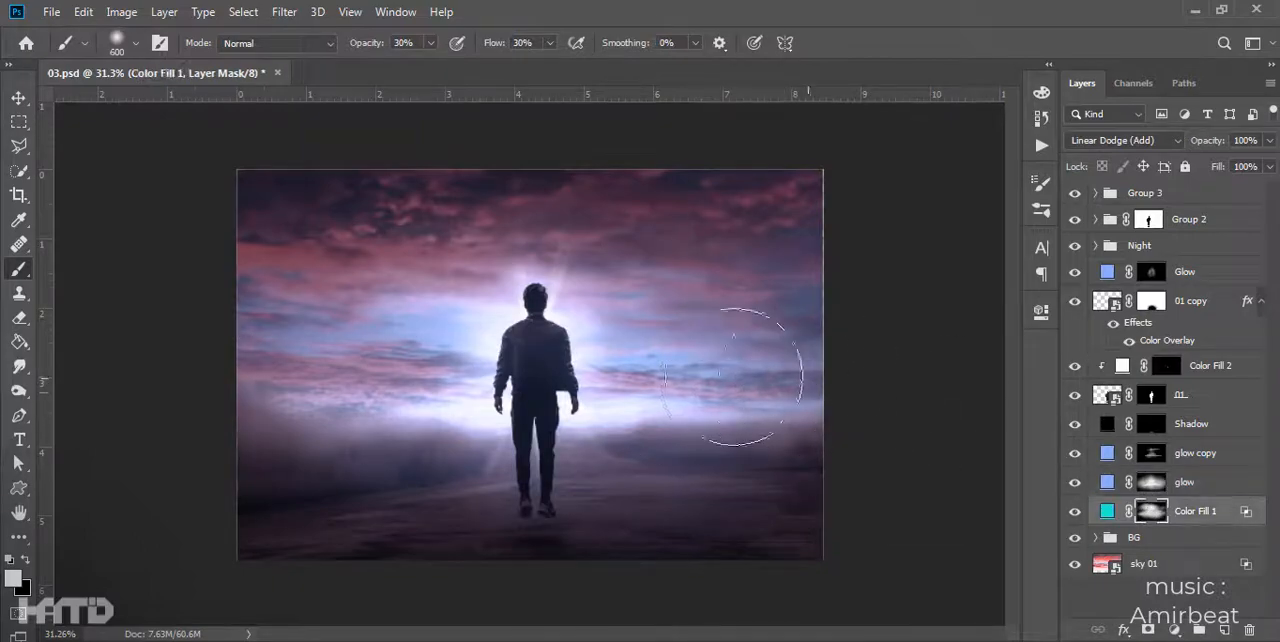
key(c)
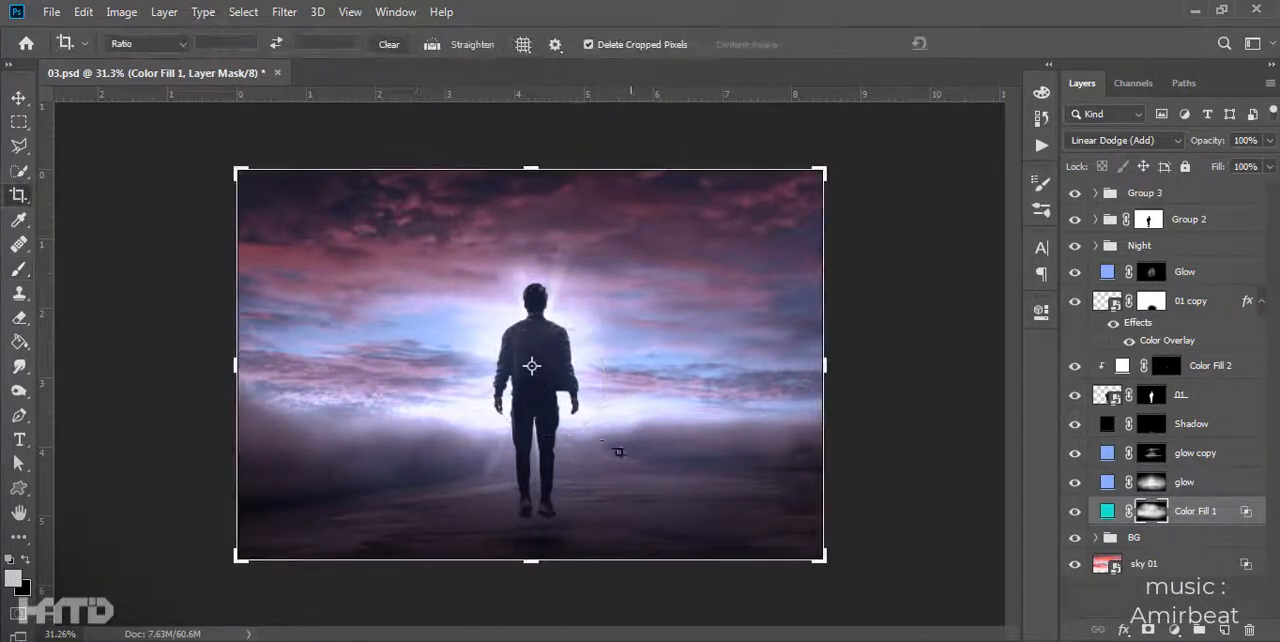
scroll(545, 480, up, 5)
scroll(540, 457, down, 3)
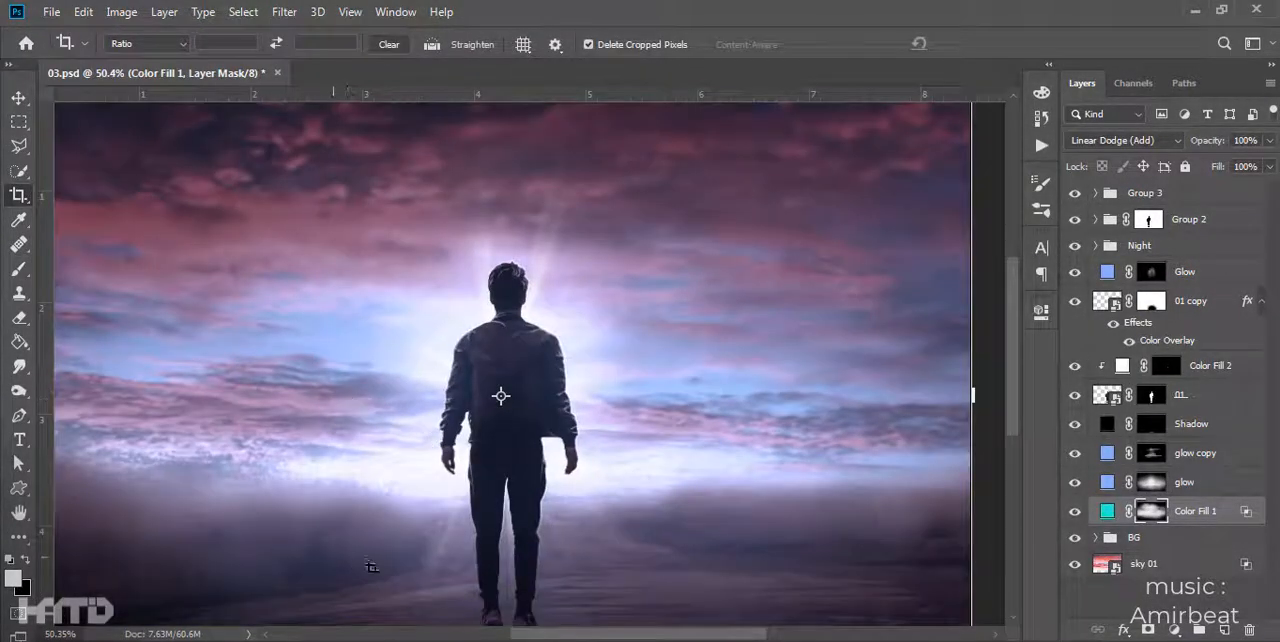
scroll(355, 560, down, 4)
key(v)
click(893, 264)
scroll(870, 266, up, 12)
key(c)
drag(744, 357, 741, 147)
click(950, 52)
- Crop the thin light strip off the canvas's right edge
scroll(700, 385, down, 2)
drag(676, 378, 674, 169)
scroll(744, 415, up, 12)
scroll(699, 380, up, 4)
drag(699, 380, 706, 380)
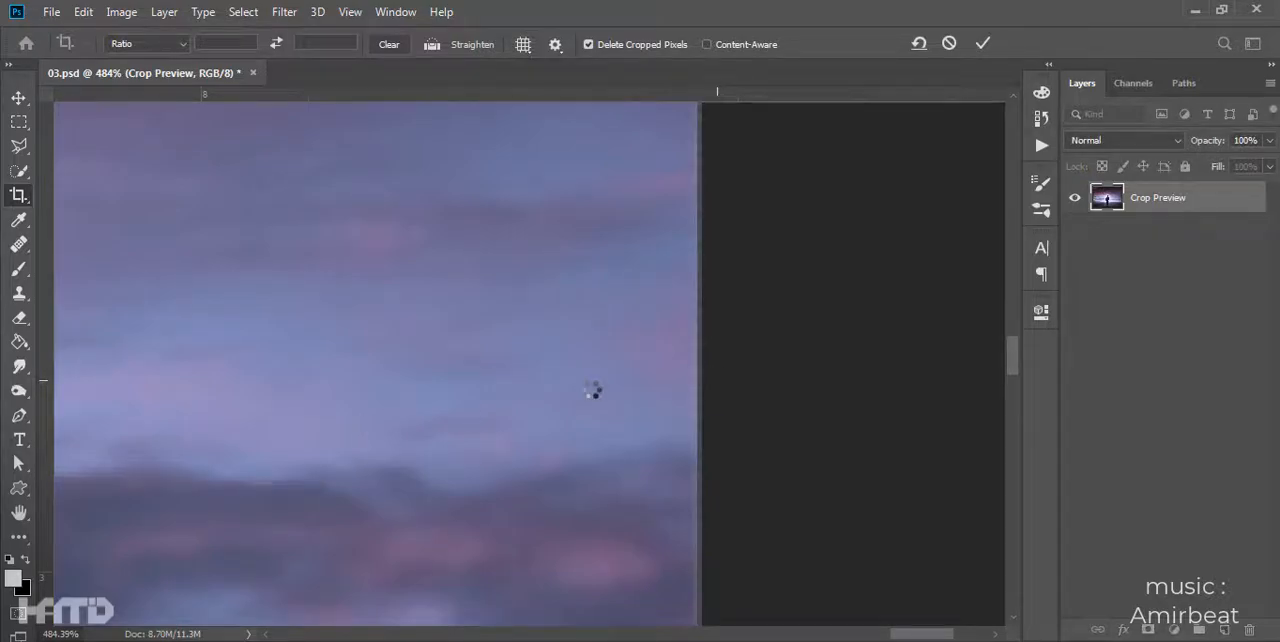
scroll(560, 380, down, 8)
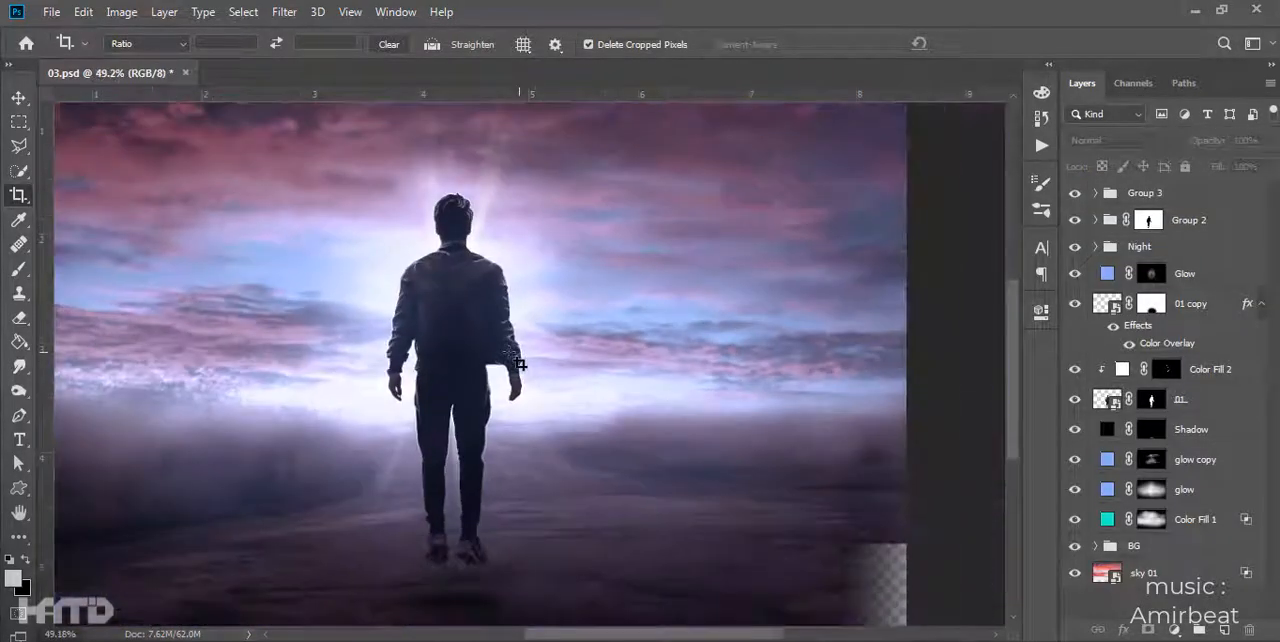
scroll(518, 357, down, 3)
click(18, 98)
drag(732, 531, 657, 528)
key(ctrl+z)
click(944, 489)
- Try to stretch the road background from the BG group past the canvas's right edge to cover the transparent corner
click(1096, 546)
scroll(1170, 450, down, 3)
click(1076, 573)
click(1076, 573)
drag(822, 566, 834, 562)
key(ctrl+z)
drag(878, 365, 932, 365)
key(Return)
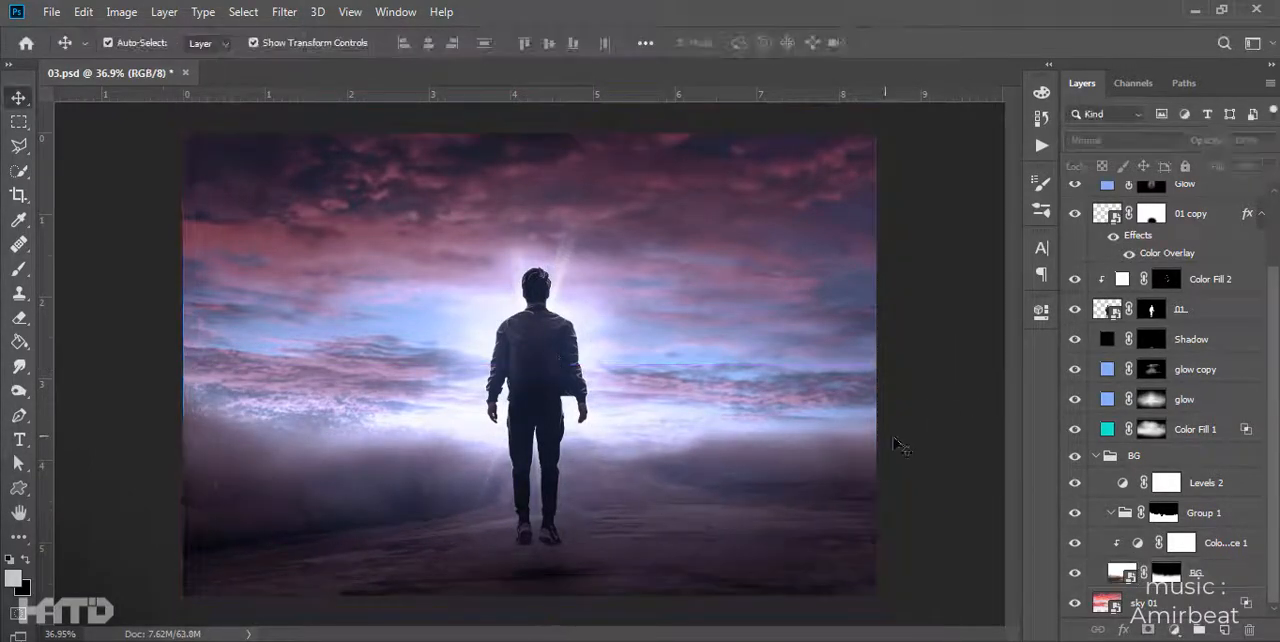
- Collapse the BG group and toggle its visibility to check the background around the corner of the canvas
click(1126, 458)
click(1096, 456)
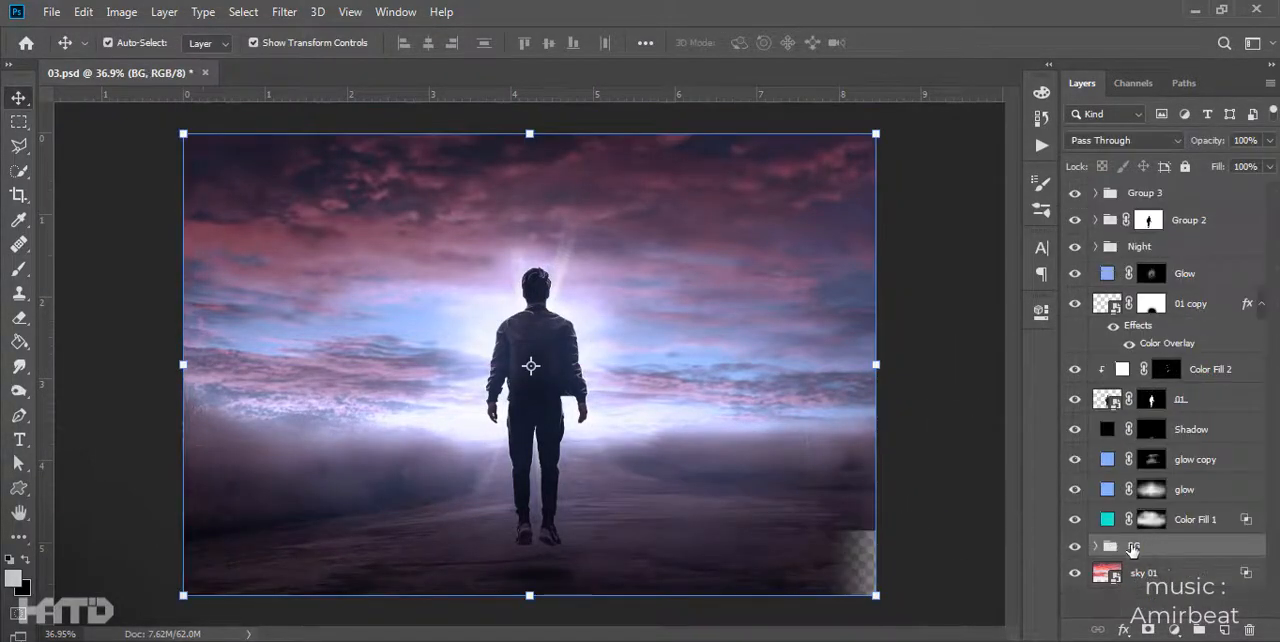
key(ctrl+comma)
key(ctrl+comma)
key(ctrl+comma)
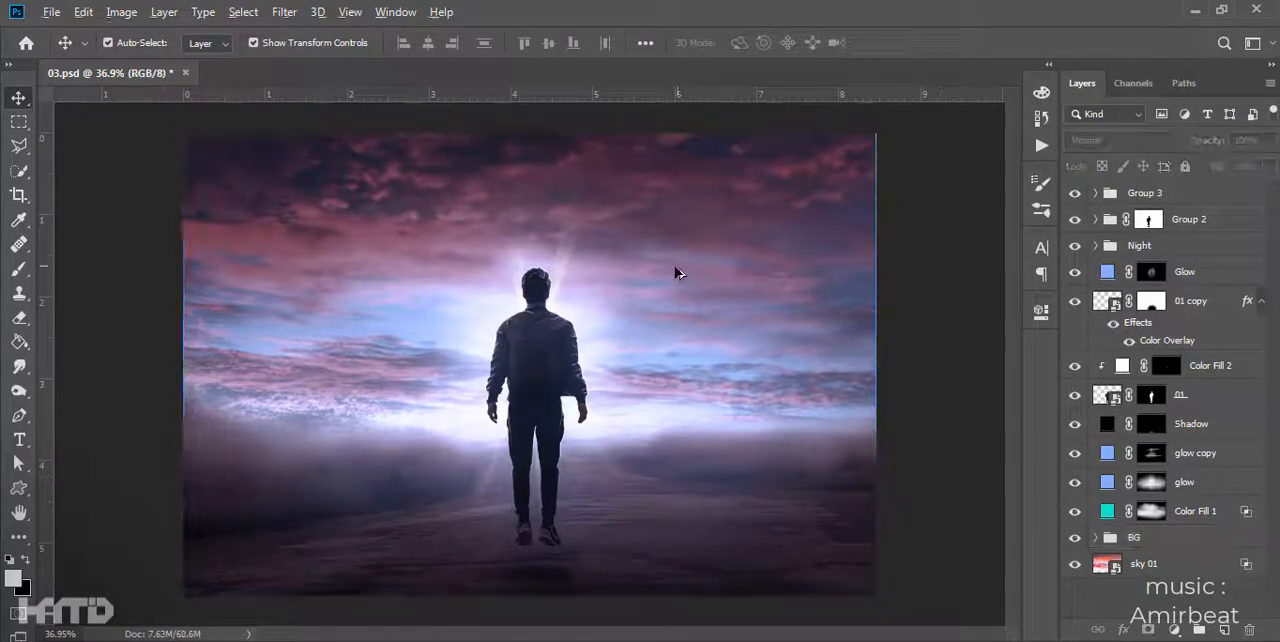
- Paint with the Brush tool on the Glow layer's mask to spread the soft glow wider around the man
click(761, 506)
key(b)
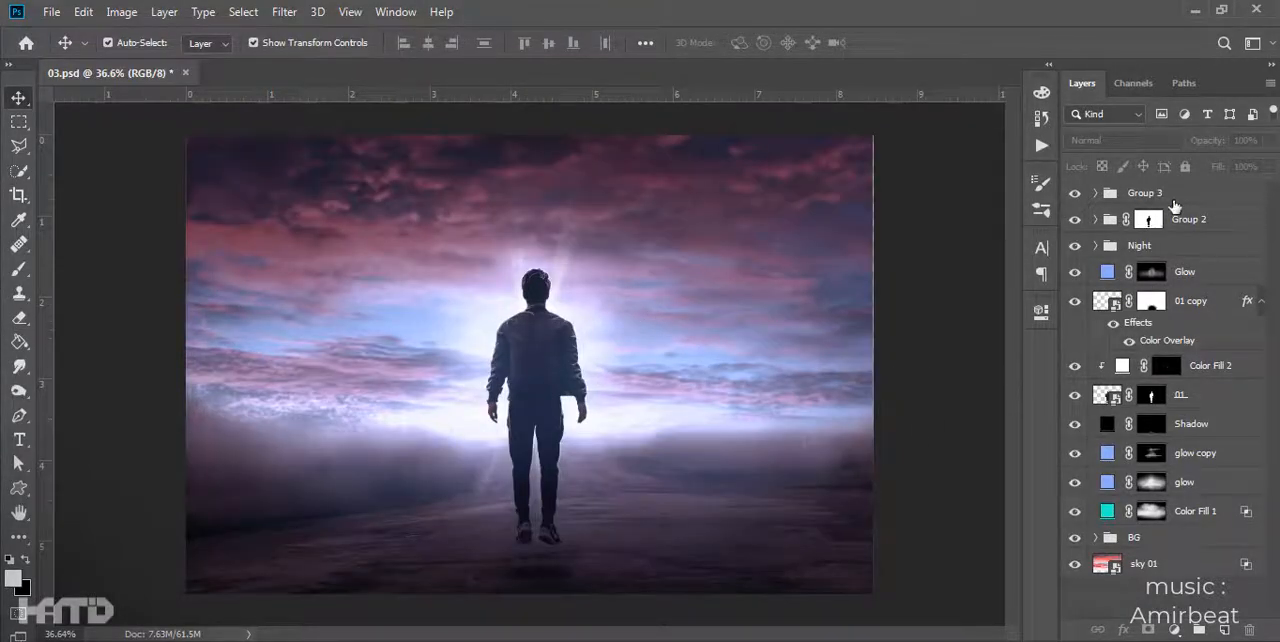
- Create a new layer above Group 3 and render an Oak Tree on it with Leaves Amount 5 and Leaves Size 50
click(1175, 200)
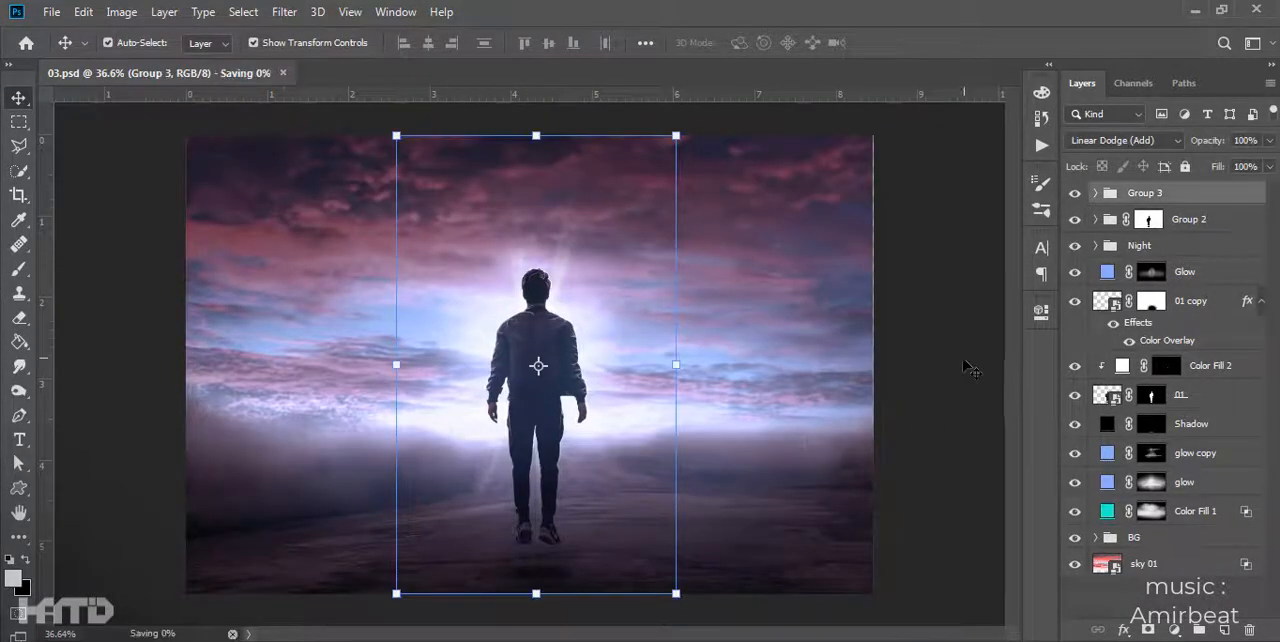
click(1220, 630)
click(284, 11)
mouse_move(335, 290)
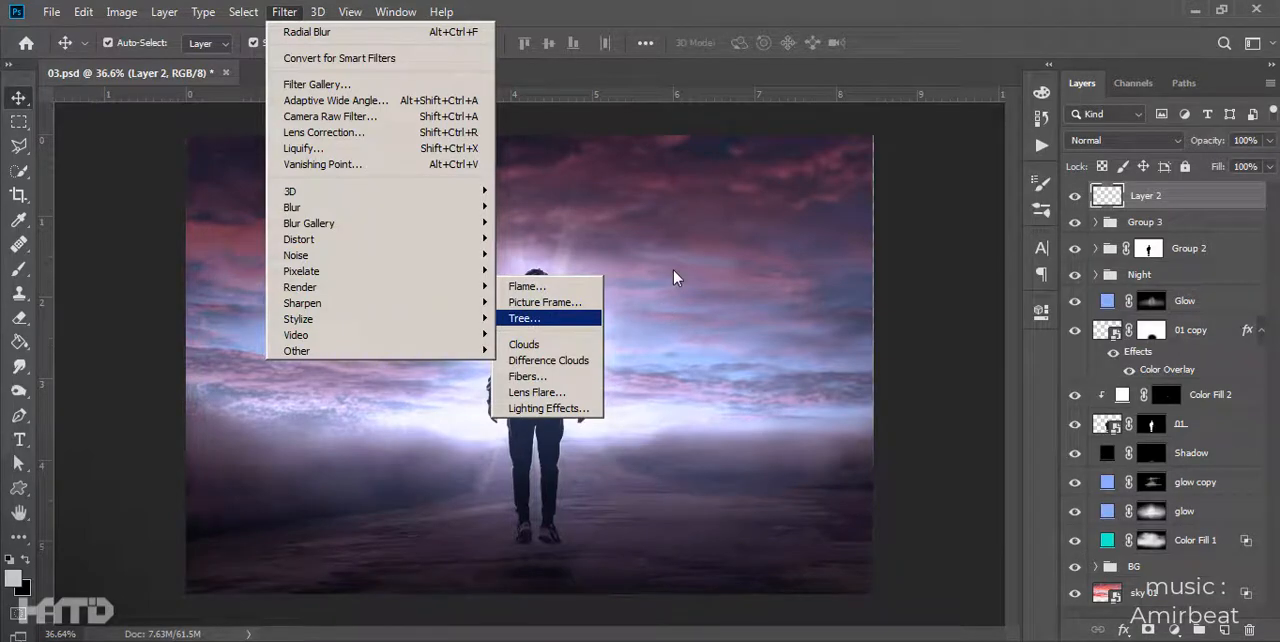
key(Return)
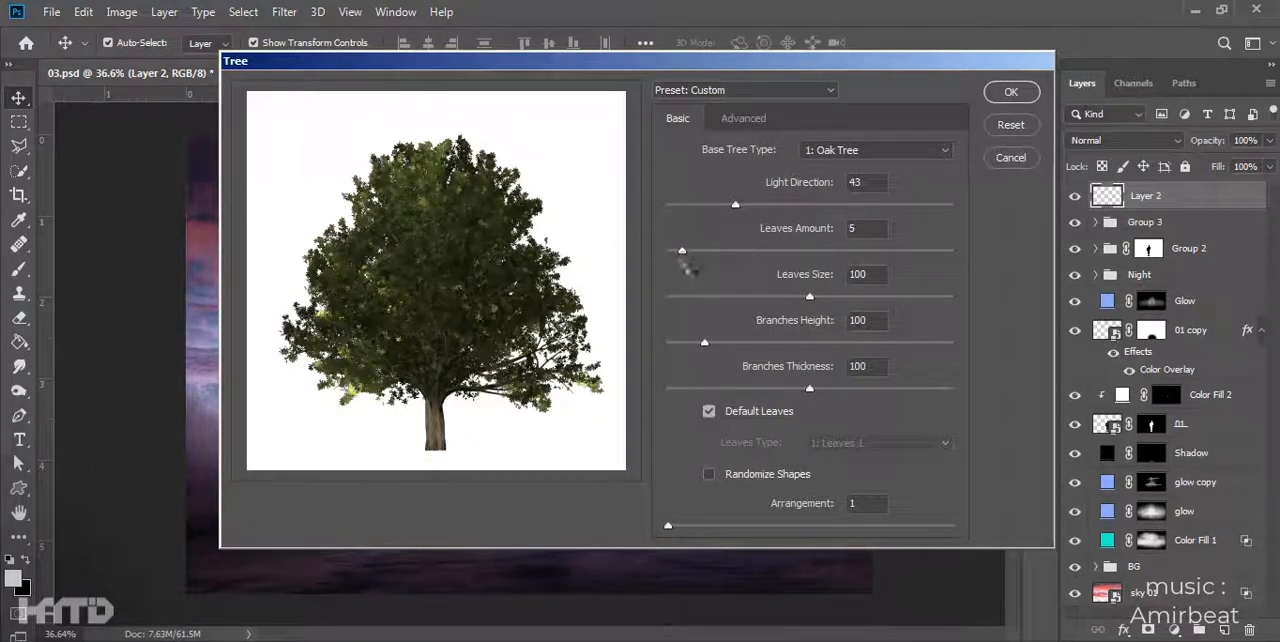
drag(686, 296, 739, 297)
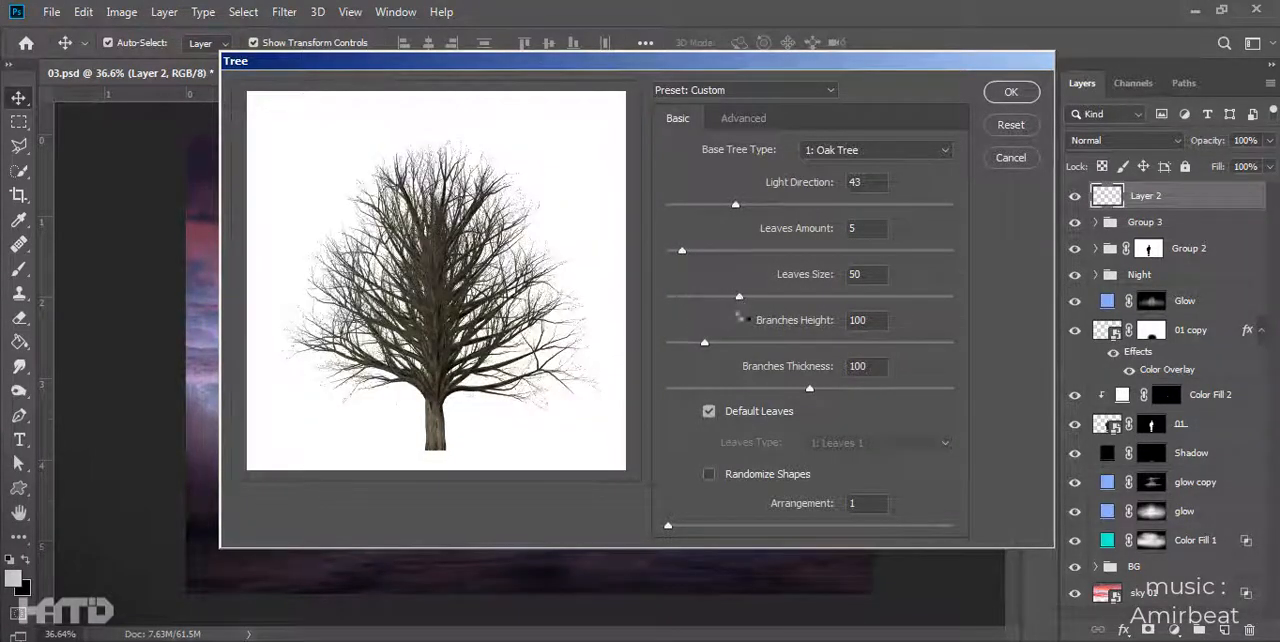
click(1011, 91)
- Enlarge the rendered tree, then move and rotate it so its branches reach in from the image's upper-left side
scroll(541, 370, down, 5)
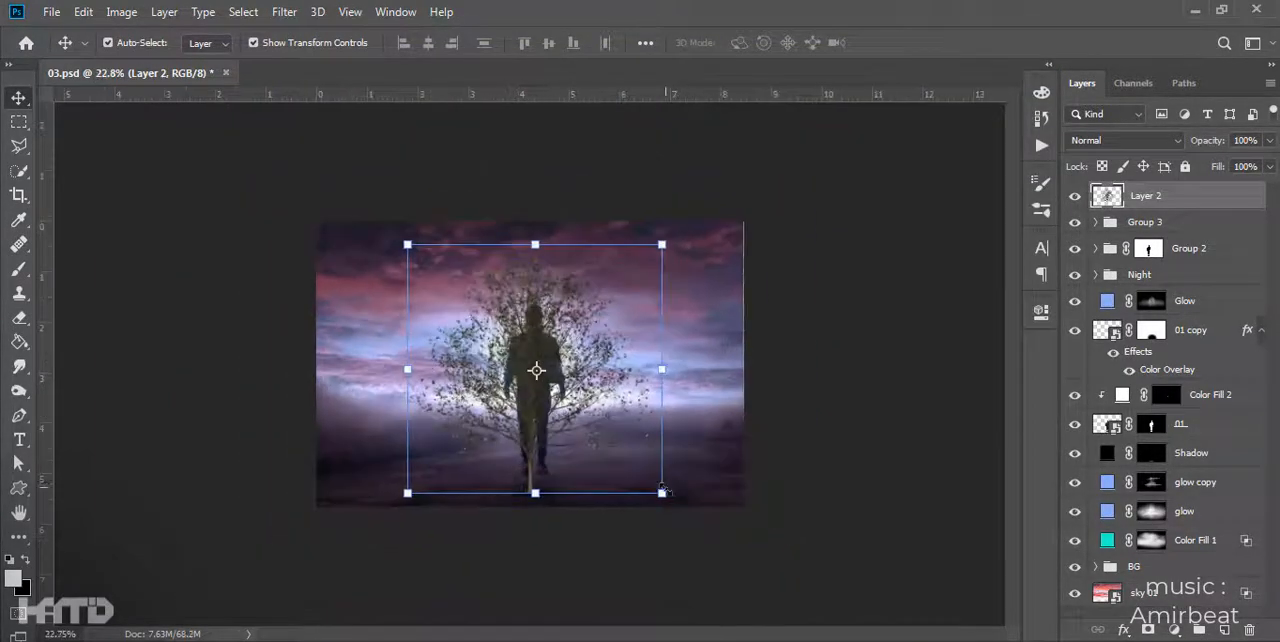
drag(663, 494, 774, 612)
drag(552, 423, 229, 308)
drag(346, 304, 362, 351)
drag(227, 304, 300, 223)
key(Return)
- Convert the tree layer, Layer 2, to a smart object
scroll(481, 355, up, 12)
scroll(481, 355, down, 4)
right_click(1168, 197)
click(1000, 257)
scroll(600, 300, up, 2)
- Apply a Gaussian Blur to the tree layer and shift the branches further toward the image's upper-left corner
click(284, 11)
mouse_move(338, 208)
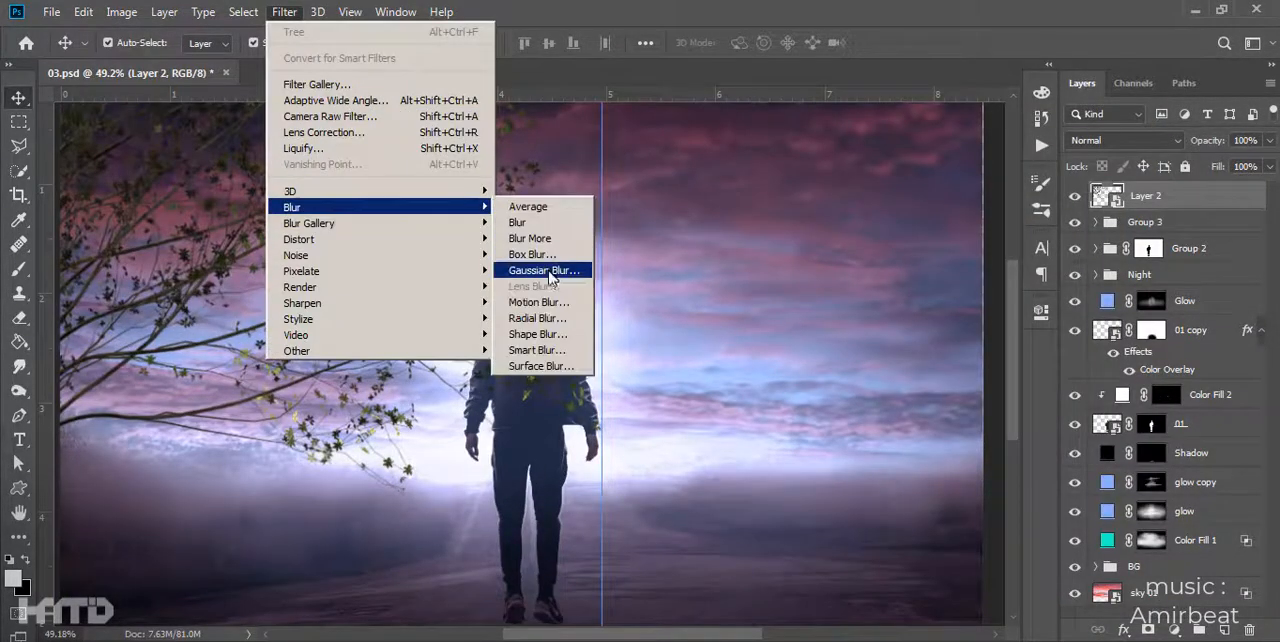
click(580, 271)
key(Return)
scroll(545, 338, down, 5)
drag(408, 237, 342, 176)
- Give the tree layer a Color Overlay in near-black #131318
double_click(1200, 200)
click(608, 388)
click(920, 221)
click(1110, 163)
click(565, 388)
click(600, 364)
click(998, 180)
click(471, 466)
click(472, 480)
click(843, 494)
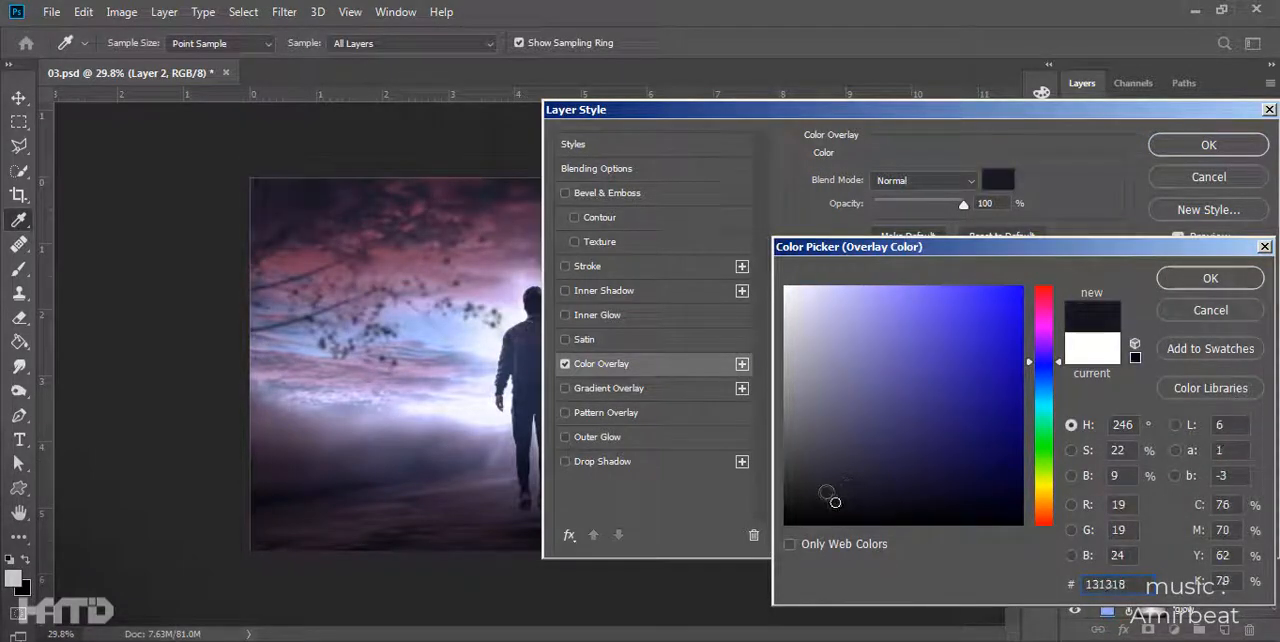
click(1212, 278)
click(1217, 145)
- Duplicate the tree layer and place the copy so its branches frame the image's upper-right side
drag(338, 336, 985, 468)
key(ctrl+z)
scroll(455, 311, down, 2)
drag(455, 311, 217, 177)
scroll(786, 331, up, 1)
click(786, 331)
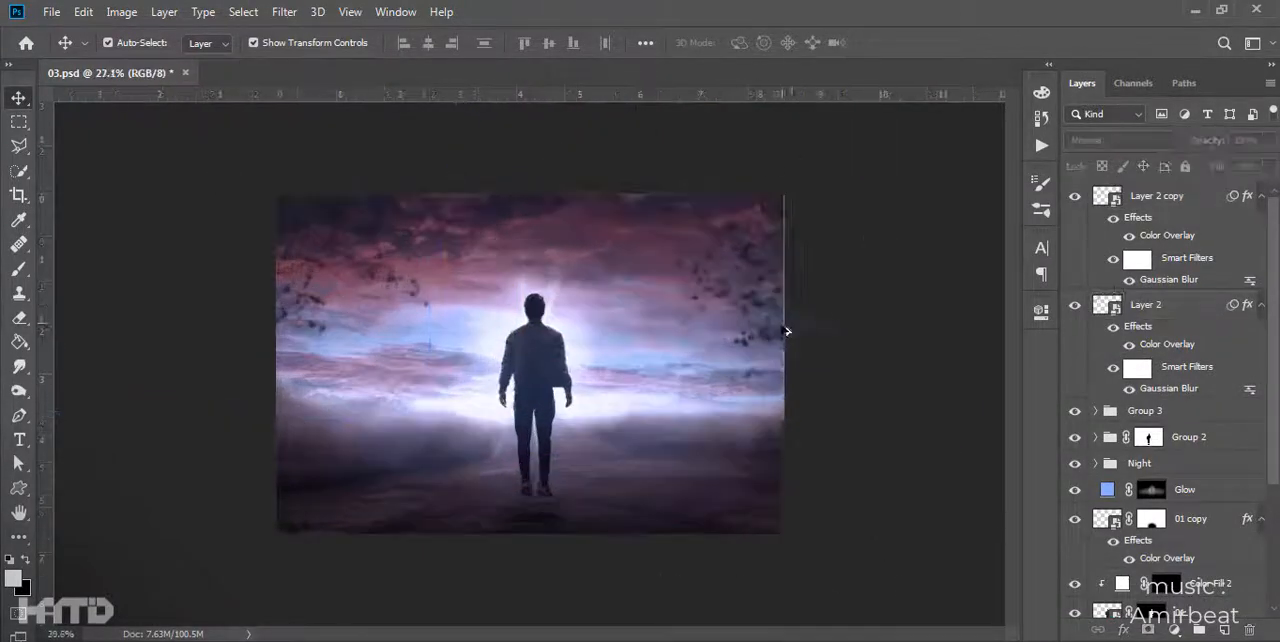
- Hide and show both tree layers to compare the scene with and without the branches
scroll(460, 408, up, 3)
scroll(582, 404, down, 2)
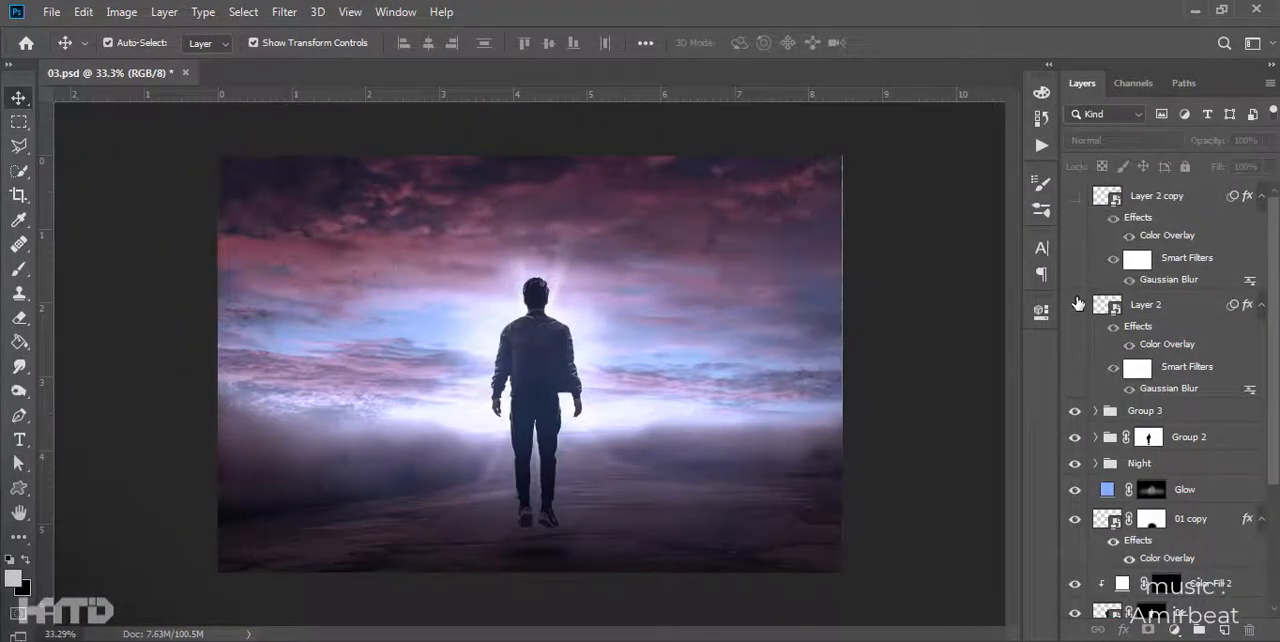
scroll(645, 350, up, 6)
drag(643, 351, 688, 383)
scroll(668, 362, down, 5)
- Add a Color Lookup adjustment layer above Layer 2 copy and set its 3DLUT file to 3Strip.look
click(1160, 198)
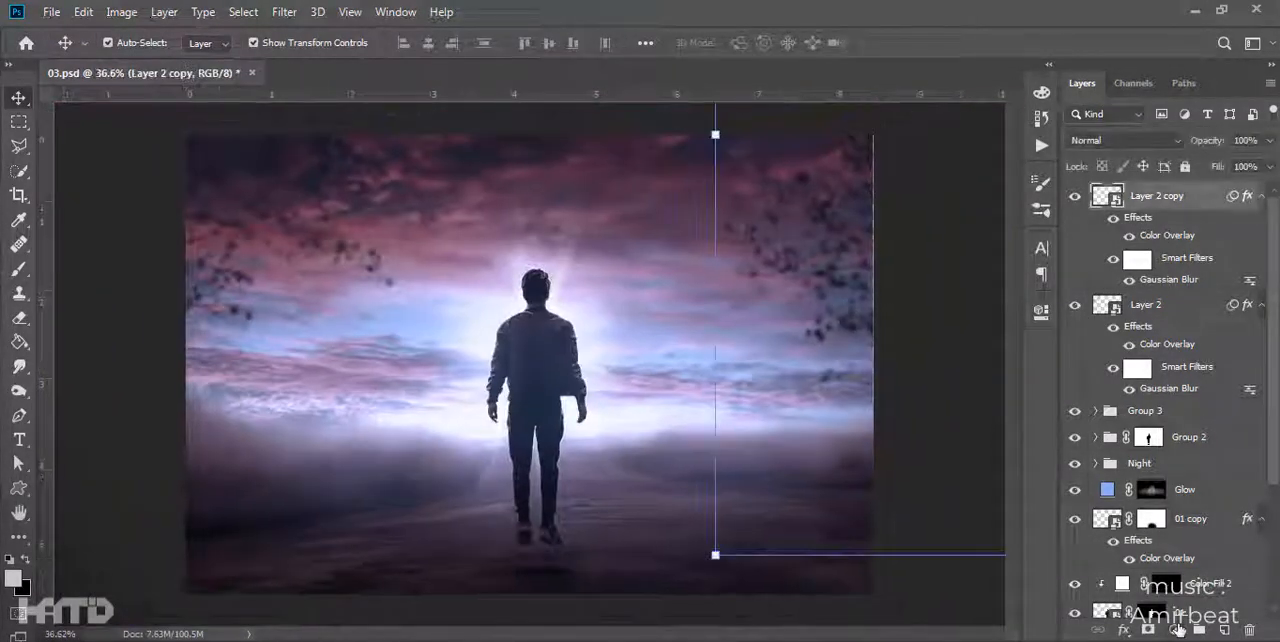
click(1175, 630)
click(1172, 532)
click(950, 361)
click(903, 62)
key(Down)
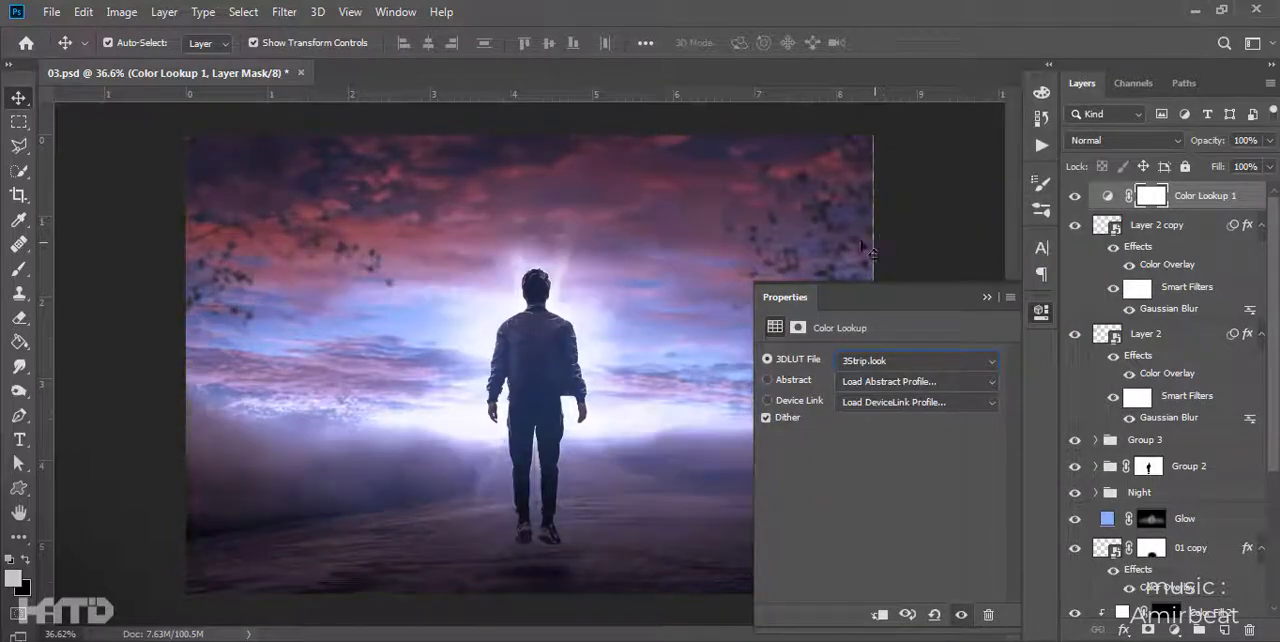
click(986, 297)
- Try 3DLUT presets such as FuturisticBleak.3DL and LateSunset.3DL on a second Color Lookup layer and delete that layer
click(1175, 630)
click(1172, 532)
click(918, 361)
click(905, 103)
key(Down)
key(Down)
key(Down)
key(Down)
key(Down)
key(Down)
key(Down)
key(Down)
key(Down)
key(Down)
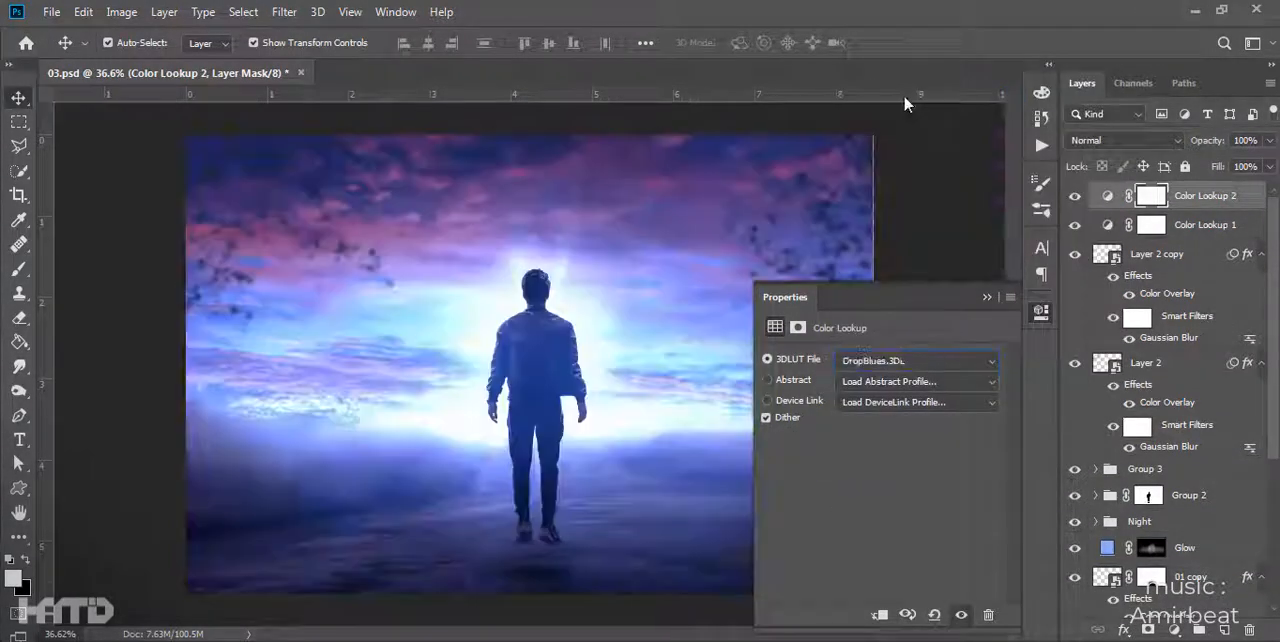
key(Down)
key(Down)
key(Down)
key(Down)
key(Down)
key(Down)
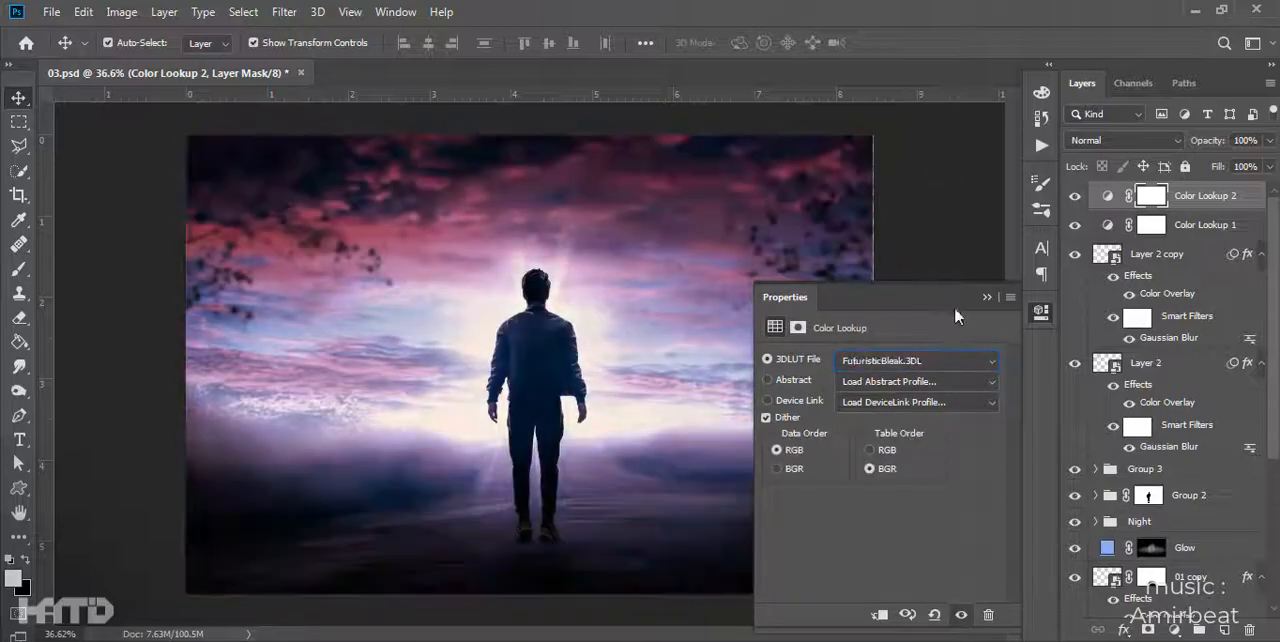
key(Down)
key(Down)
key(Down)
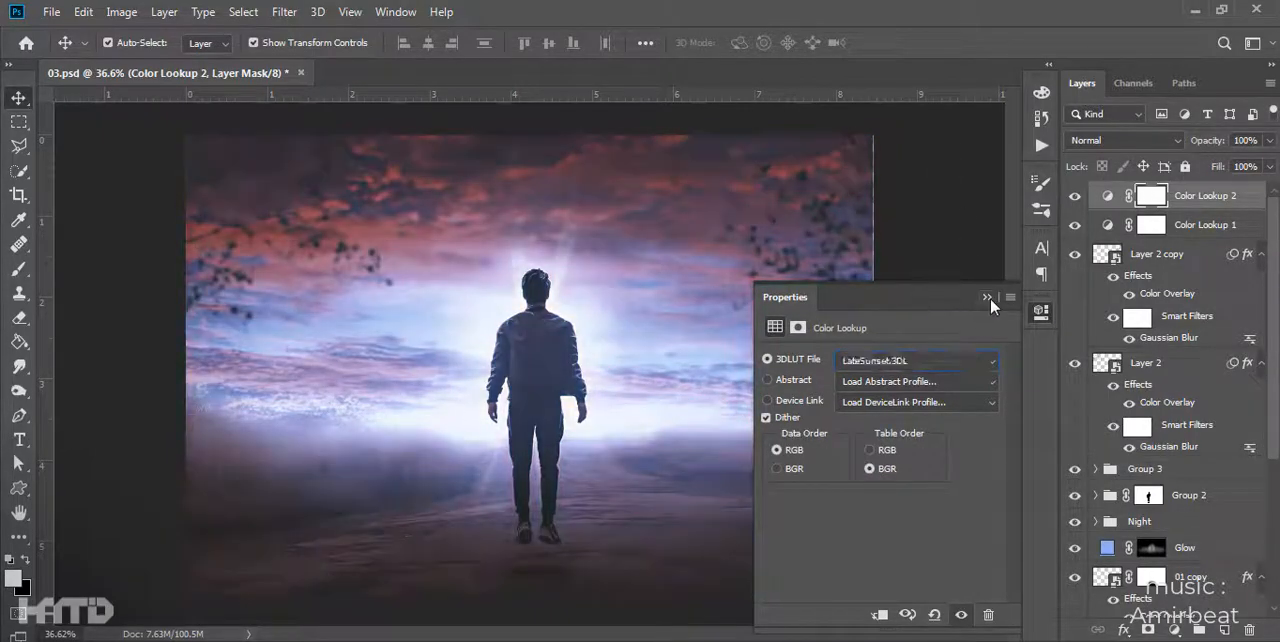
key(Down)
key(Down)
key(Down)
key(Down)
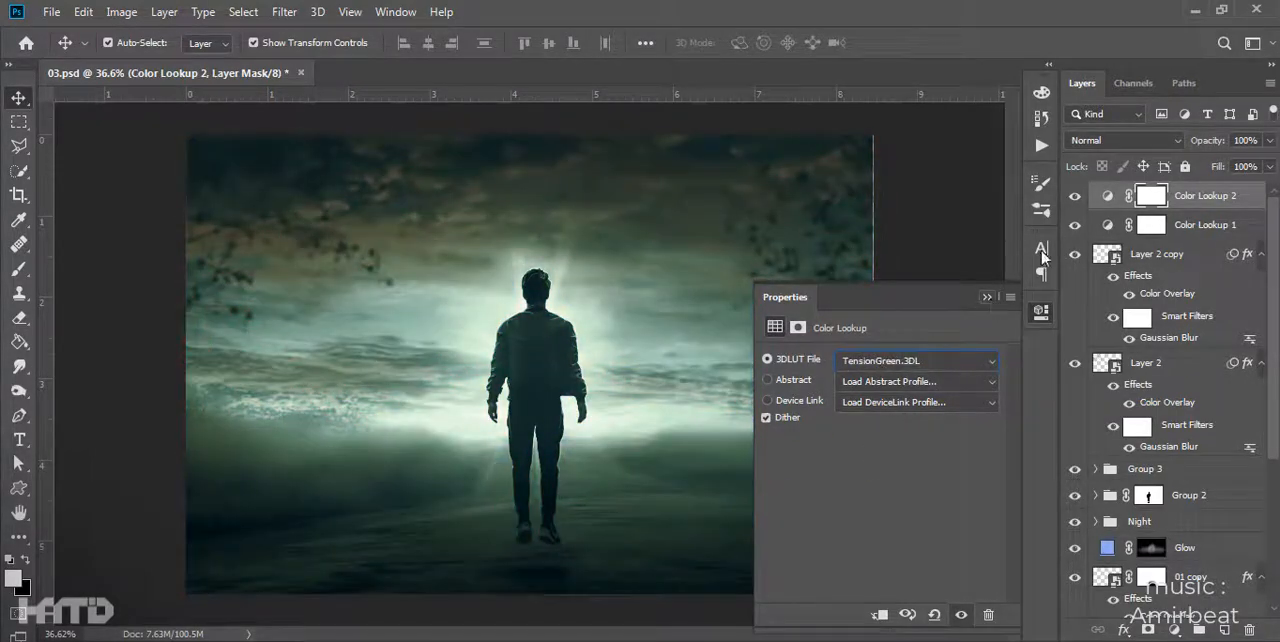
click(1041, 312)
key(Delete)
- Add an Exposure adjustment layer above Color Lookup 1
click(1174, 630)
click(1178, 409)
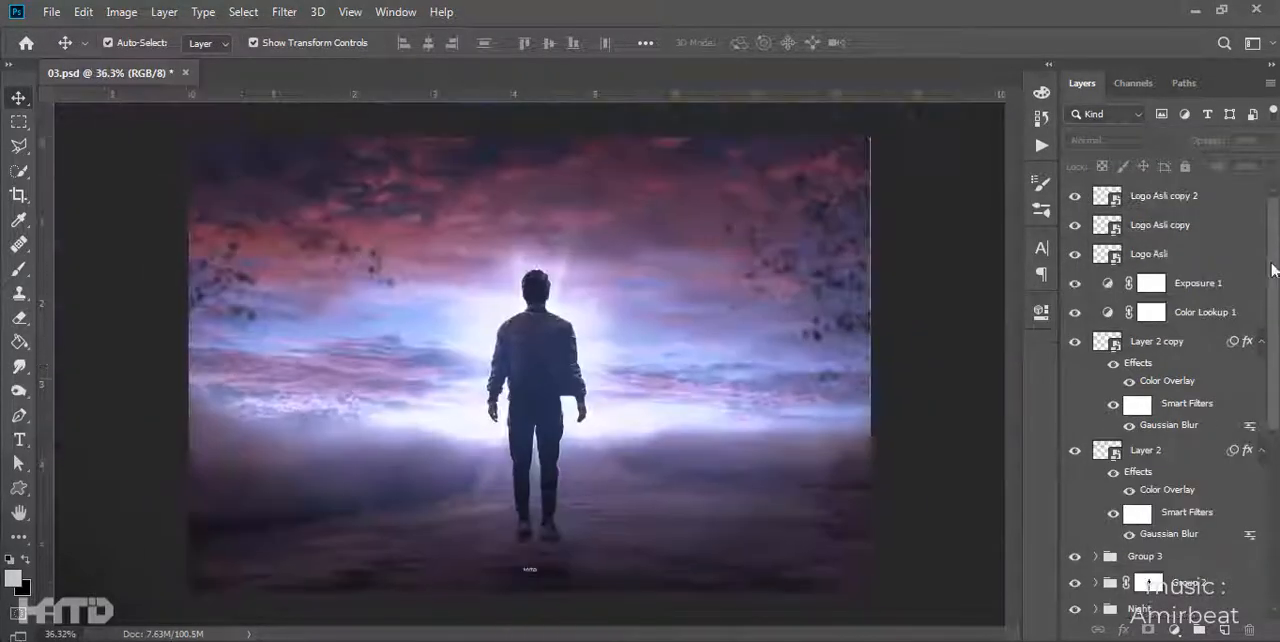
- Create a new layer above Logo Asli copy 2 in Overlay mode, filled with neutral gray
click(1222, 197)
click(1225, 630)
key(ctrl+z)
alt+click(1225, 630)
click(570, 255)
click(519, 347)
click(501, 279)
click(791, 176)
- Convert the gray Overlay layer to a smart object and apply Add Noise with an amount of 7
right_click(1232, 200)
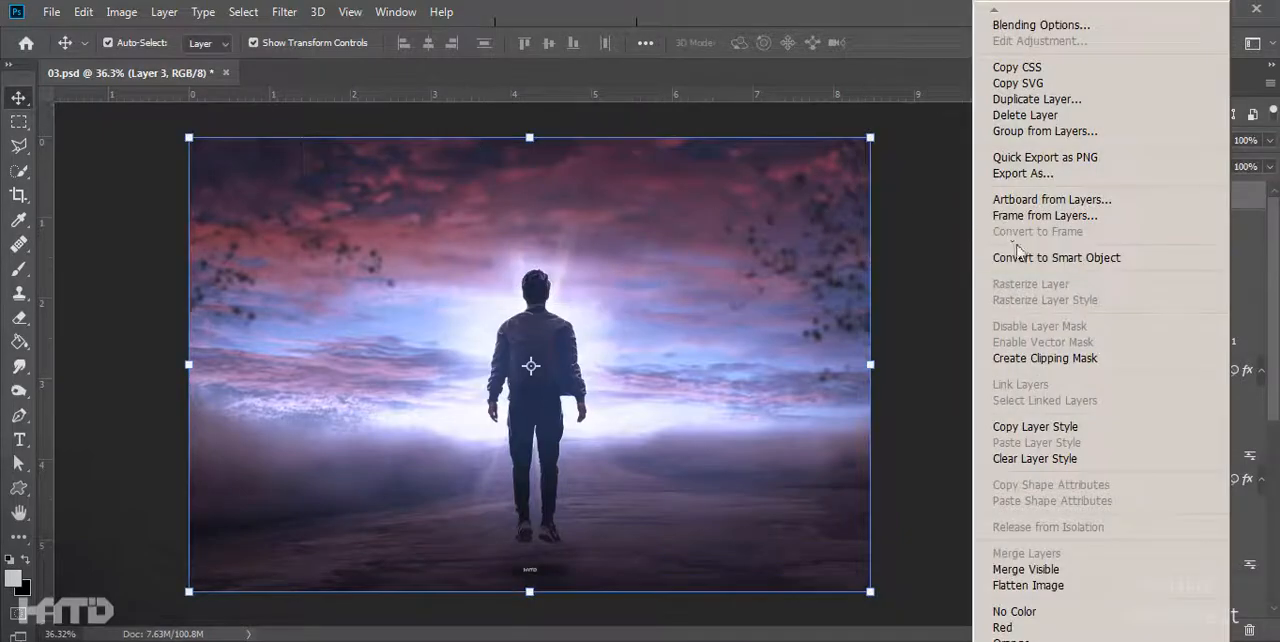
key(Escape)
click(284, 12)
mouse_move(333, 261)
click(574, 257)
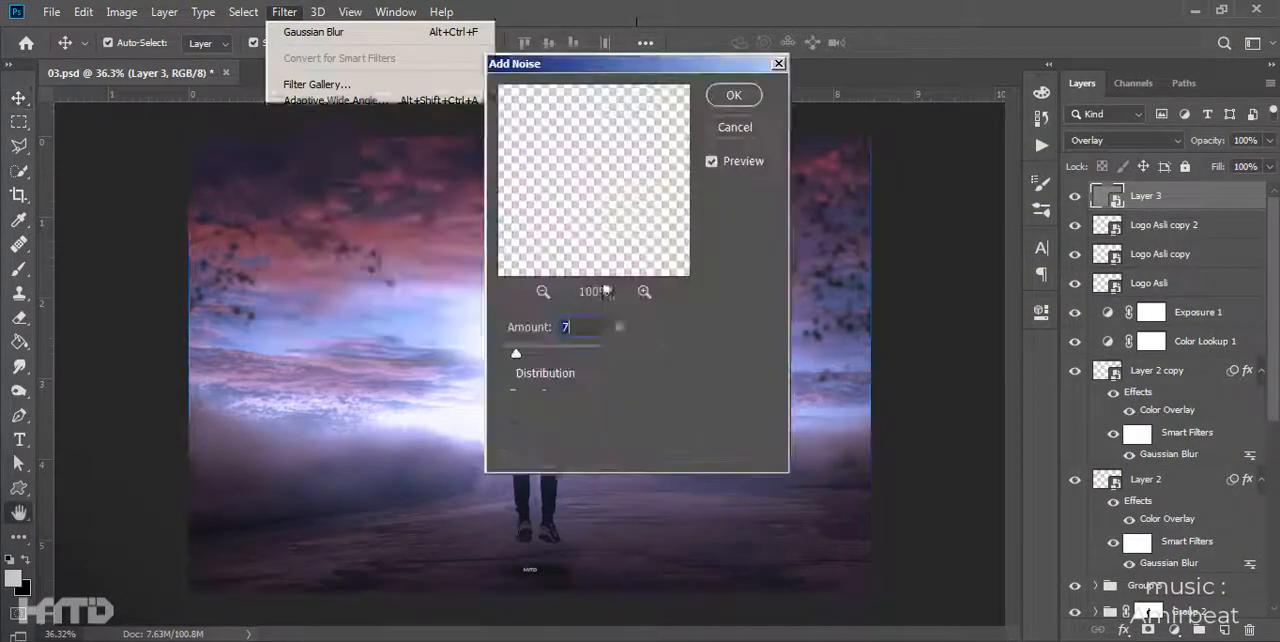
click(734, 95)
click(886, 171)
scroll(544, 310, up, 5)
scroll(550, 309, up, 5)
scroll(560, 306, down, 10)
- Stamp all visible layers into a new top layer and convert it to a smart object
click(1192, 207)
key(ctrl+shift+alt+e)
right_click(1186, 200)
click(1100, 251)
- Open the Camera Raw Filter on the stamped layer and set Exposure to +0.20, Contrast to +4 and Highlights to +6
click(284, 12)
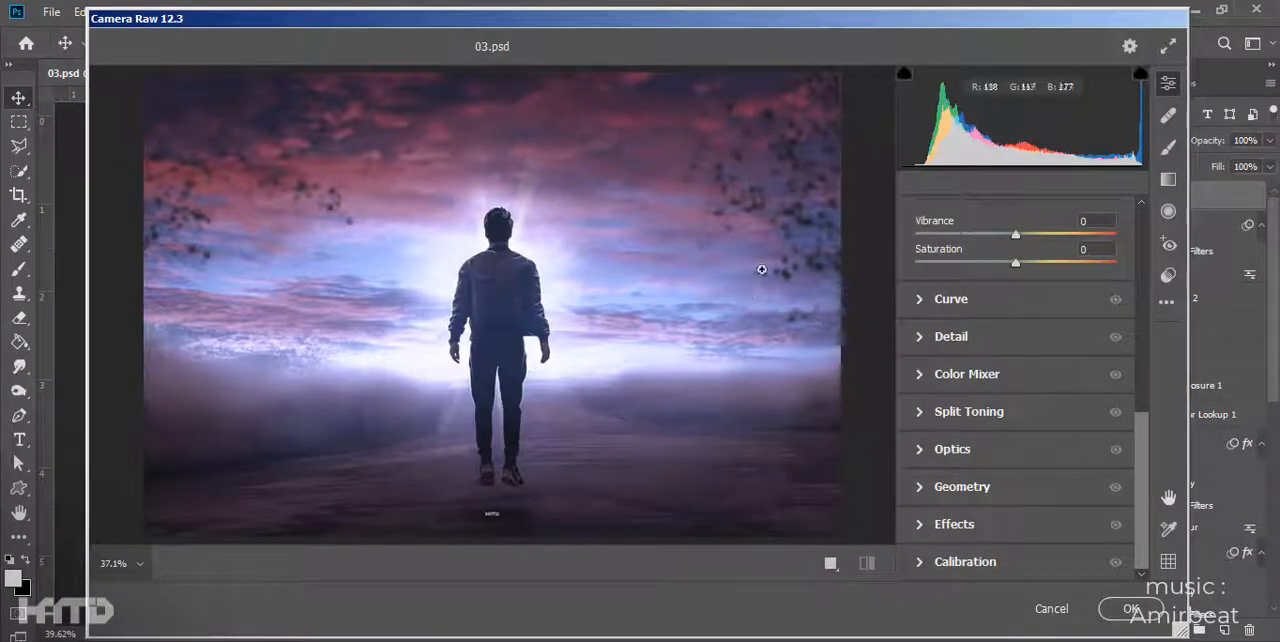
scroll(1020, 277, up, 3)
drag(1016, 253, 1021, 254)
drag(1081, 314, 833, 341)
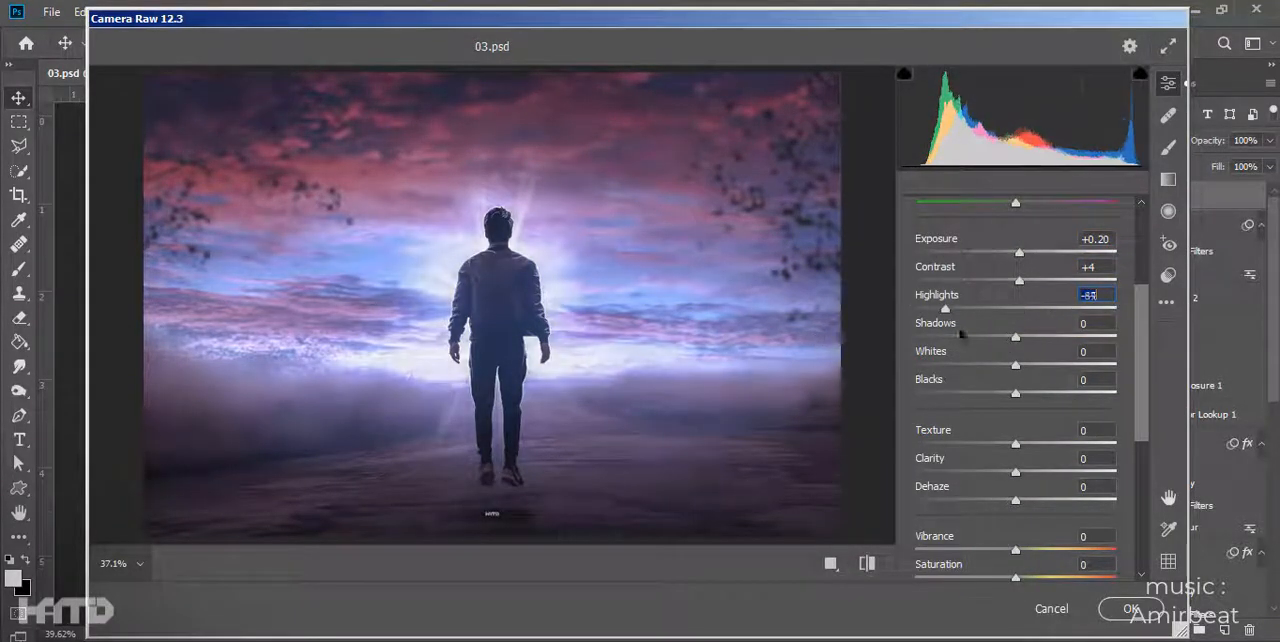
drag(915, 309, 1022, 320)
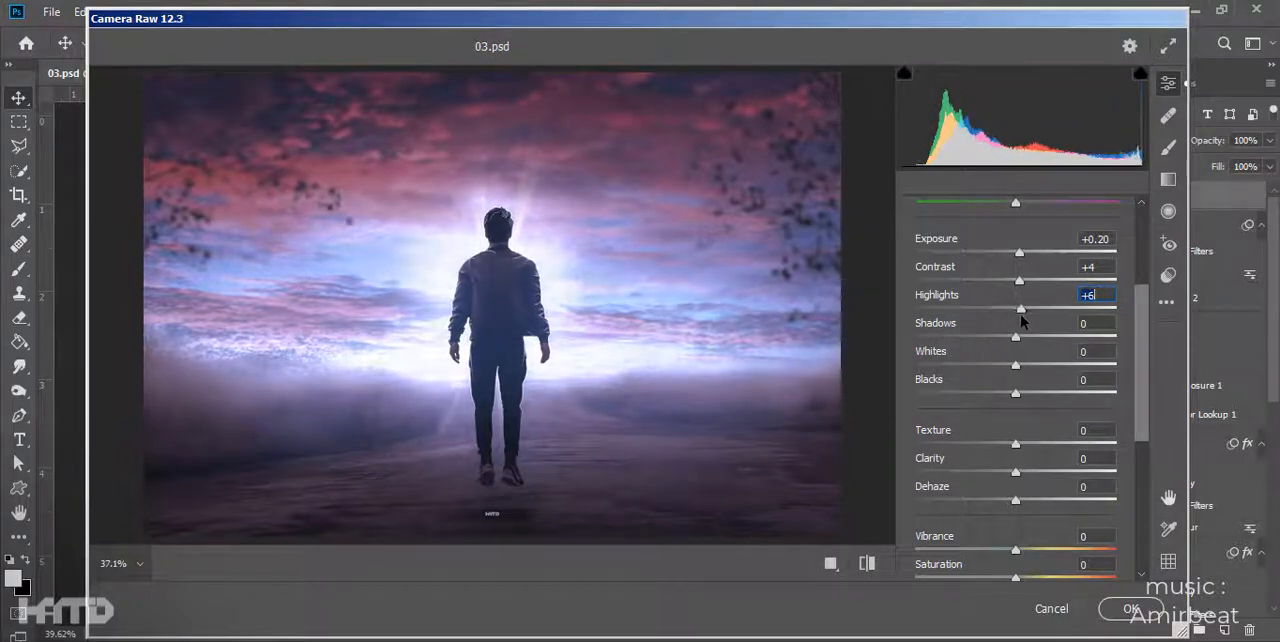
- Raise the Whites, Texture and Saturation slightly and apply the Camera Raw Filter
drag(1085, 347, 1035, 366)
mouse_move(1016, 444)
mouse_down()
mouse_move(1050, 444)
mouse_move(1036, 444)
mouse_up()
mouse_move(1015, 578)
mouse_down()
mouse_move(985, 580)
mouse_move(1037, 575)
mouse_up()
key(Return)
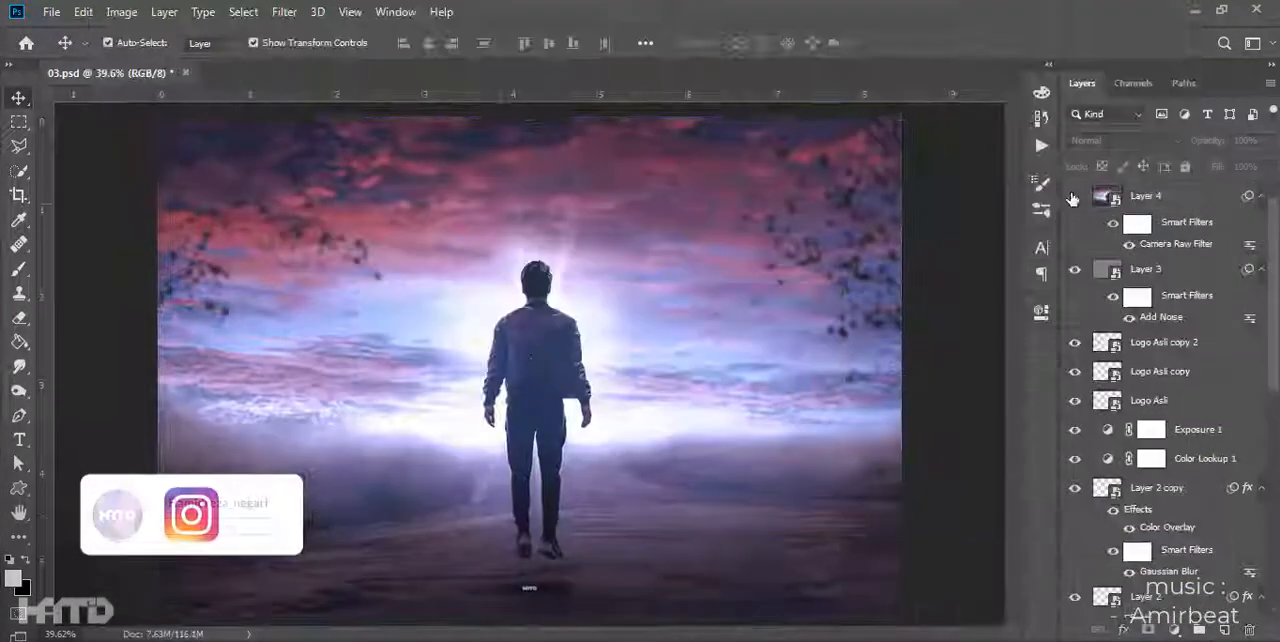